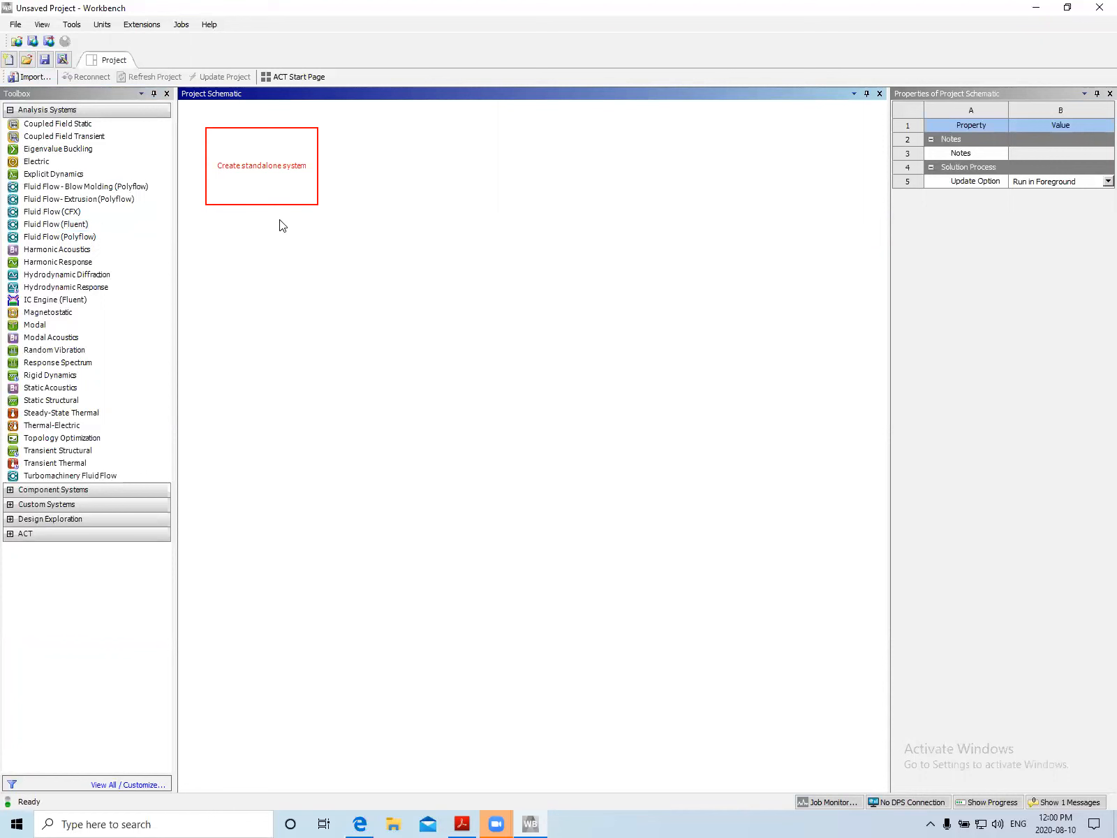
Set the analysis type of the Fluid Flow (Fluent) system's geometry to 2D
click(255, 168)
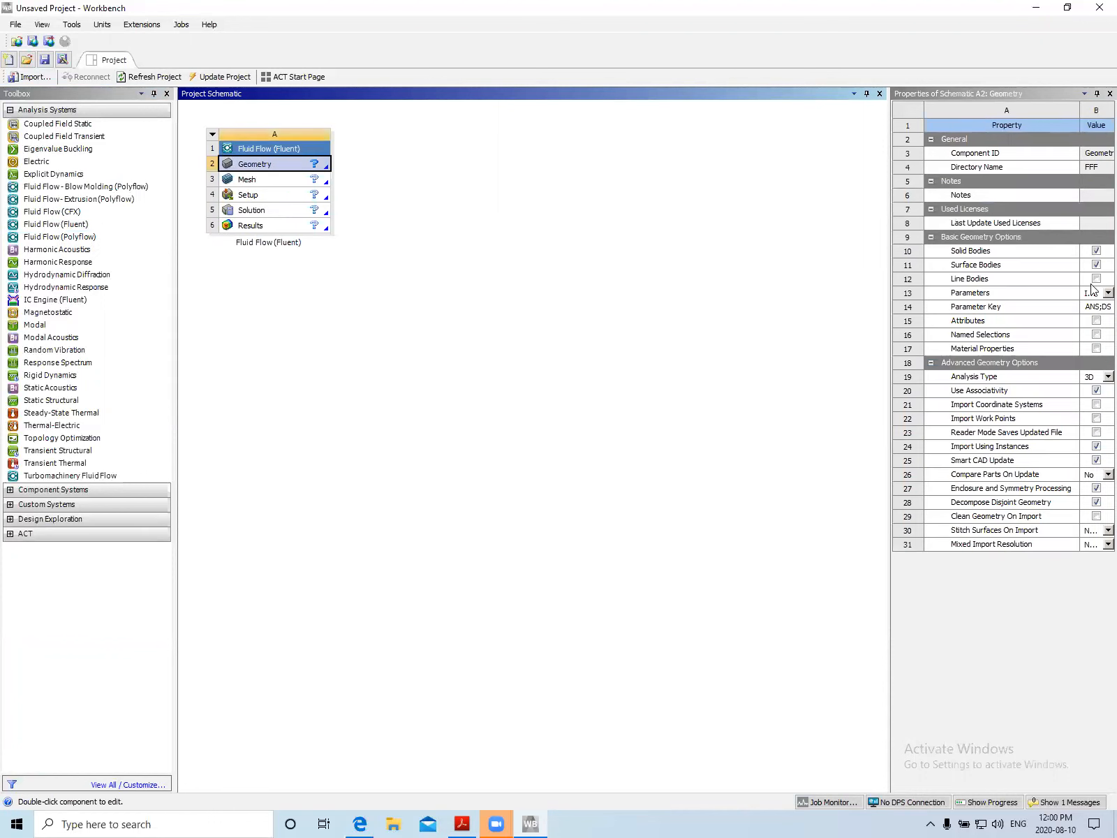
click(1096, 381)
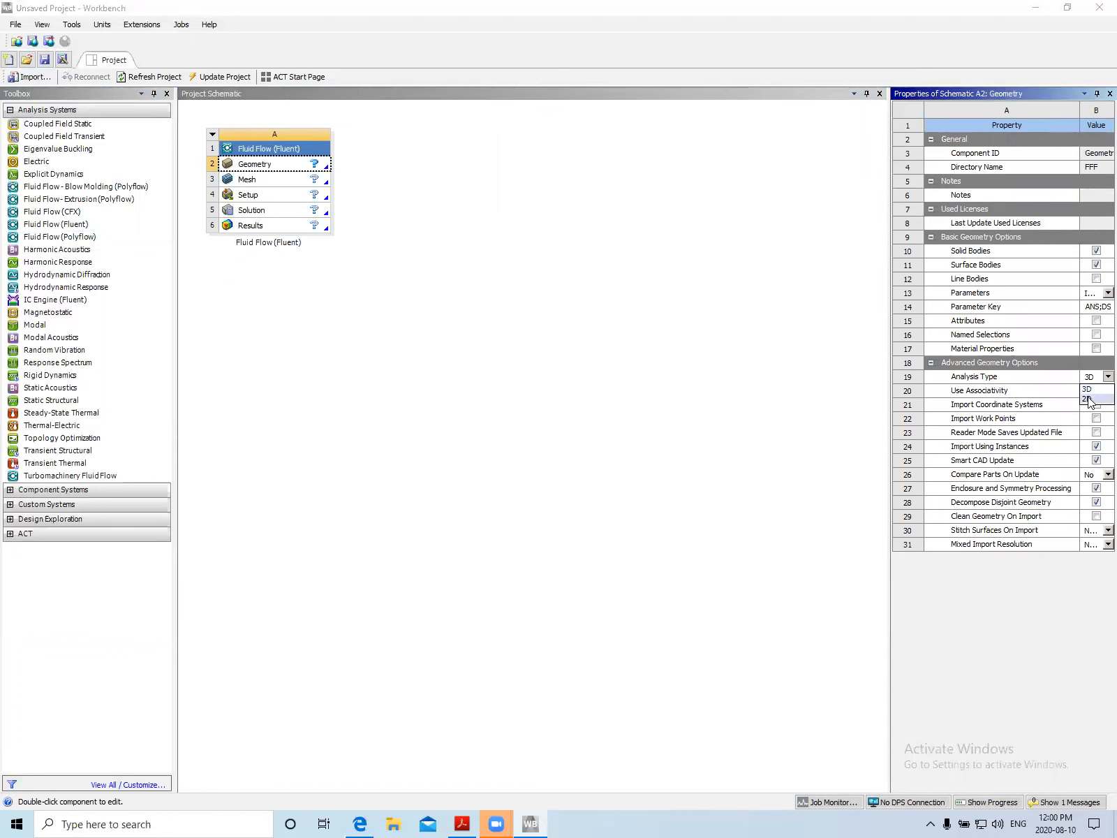
click(1088, 399)
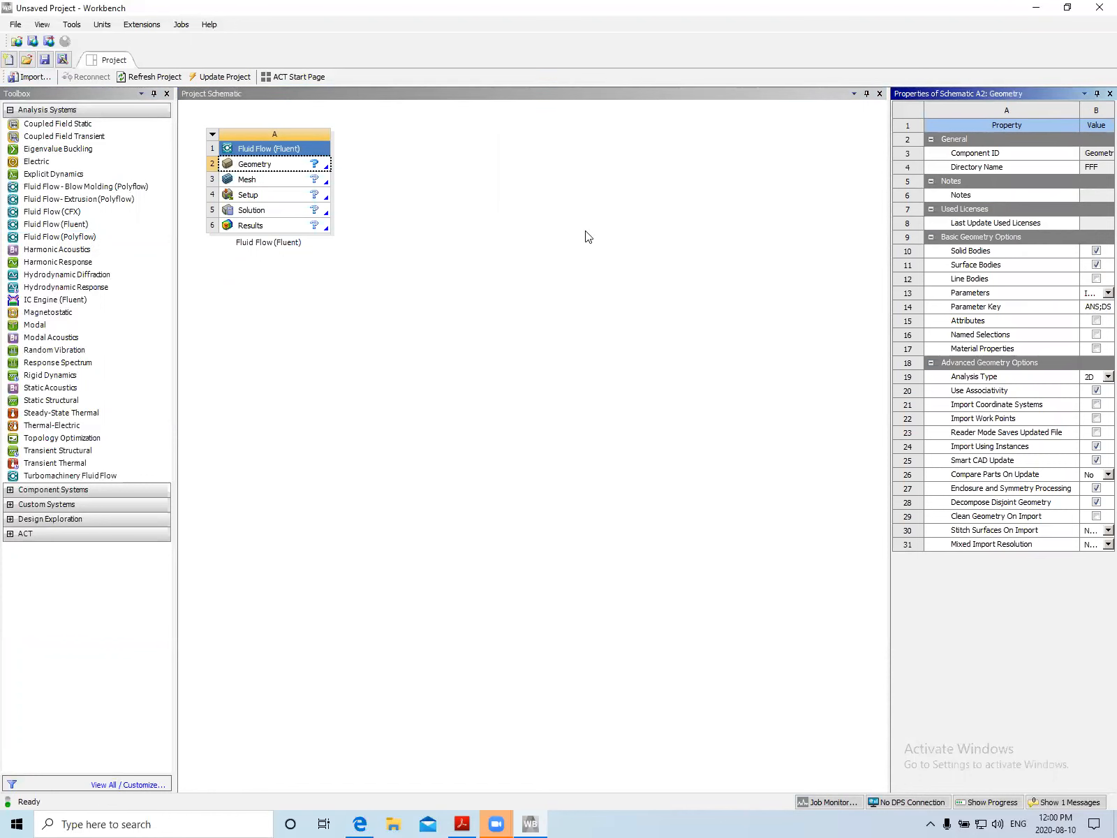
Open a new DesignModeler geometry for the Fluid Flow (Fluent) system
click(250, 169)
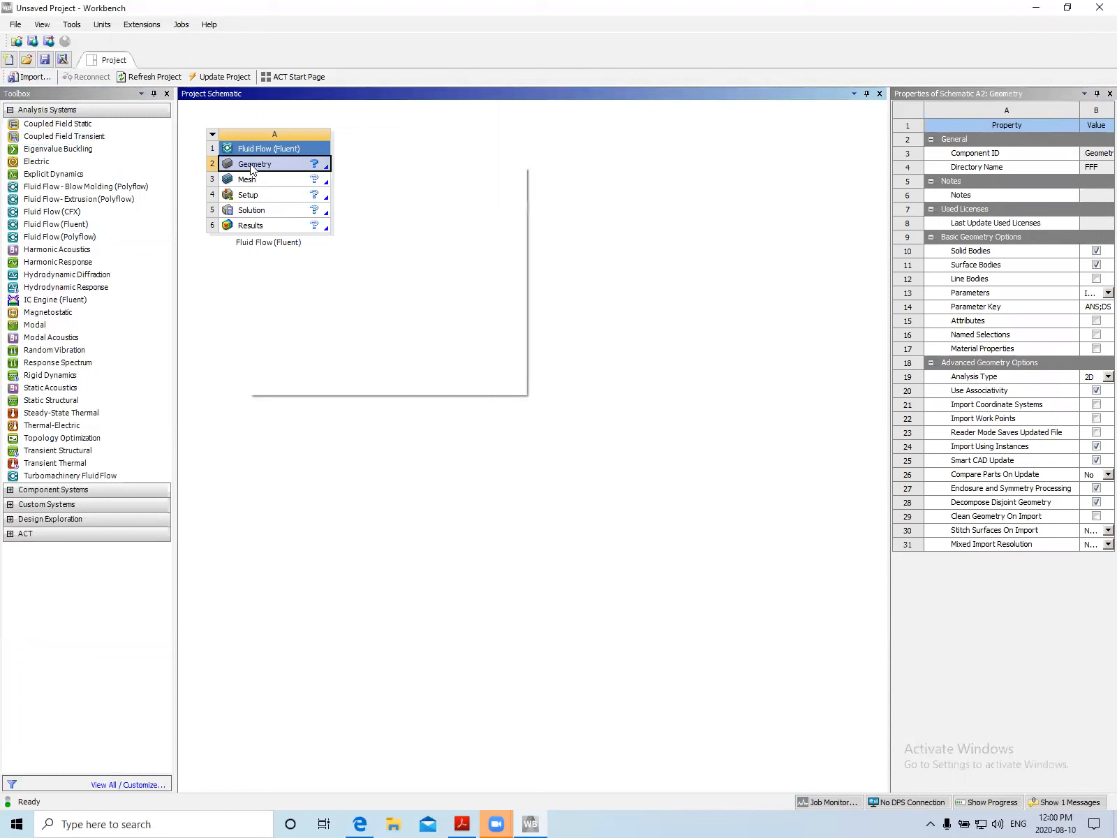
right_click(248, 168)
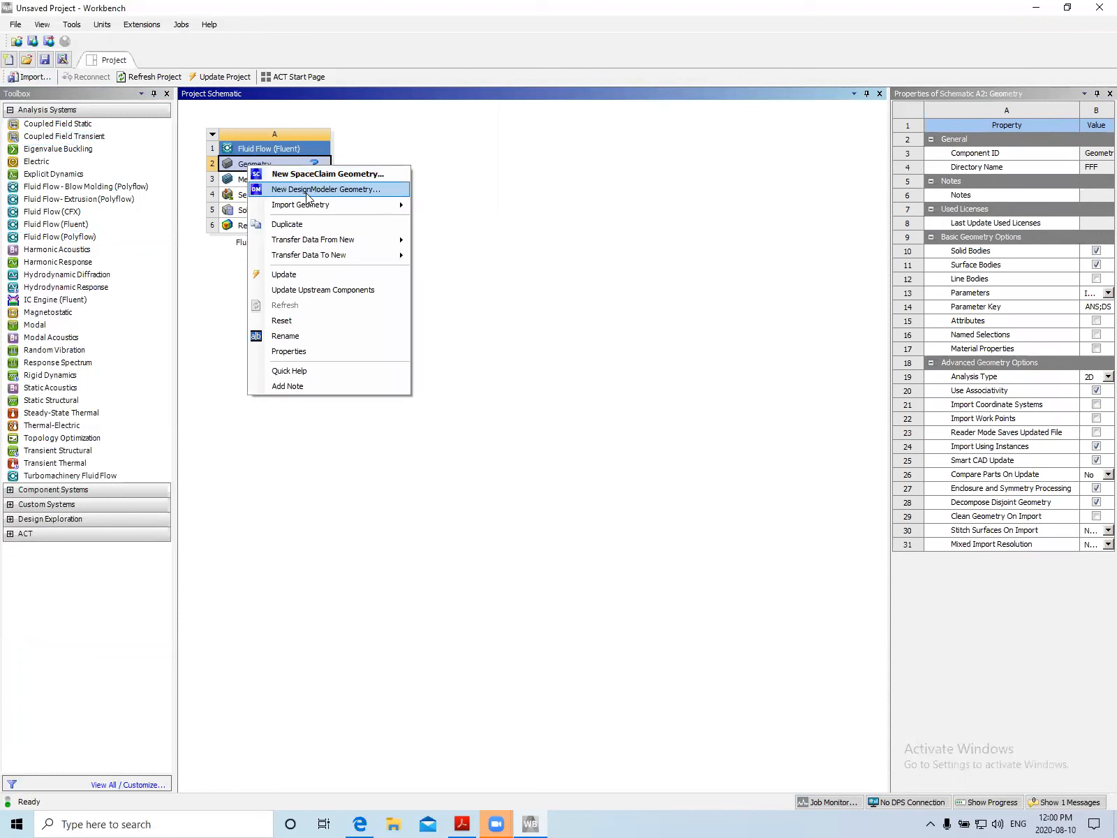
click(307, 189)
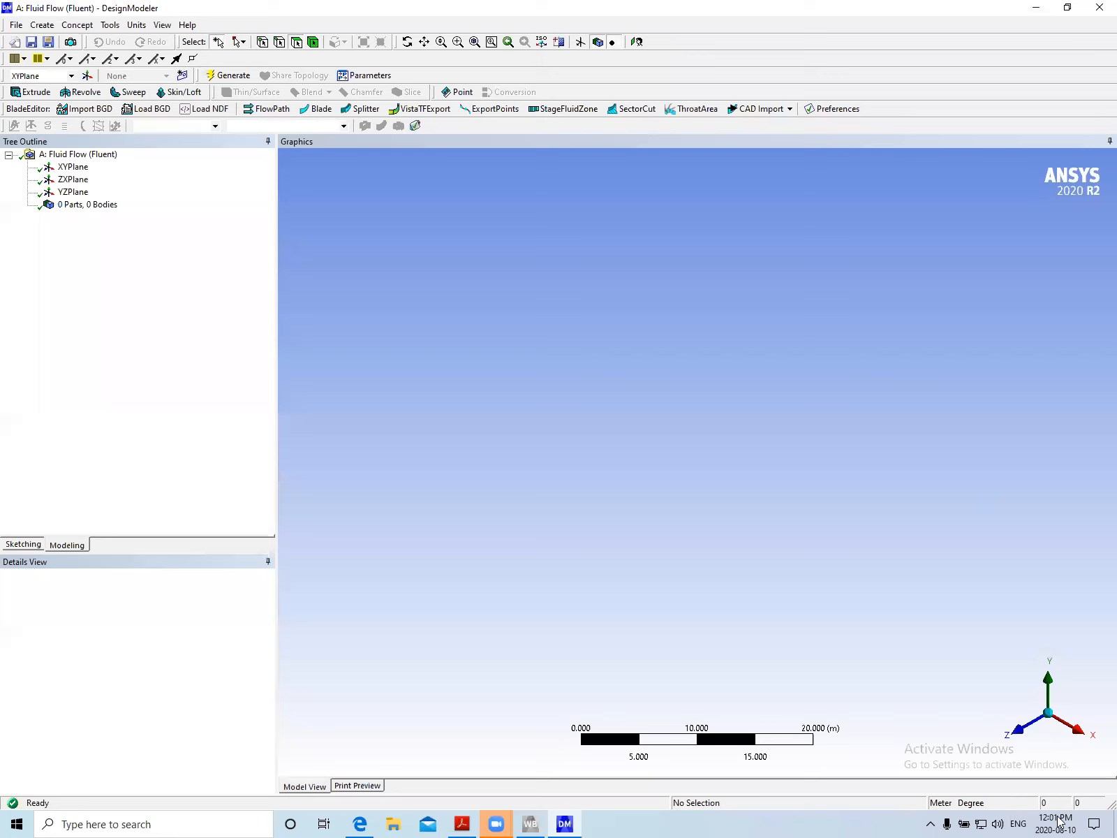
Select the XYPlane for sketching and set the length unit to millimeter
click(1016, 730)
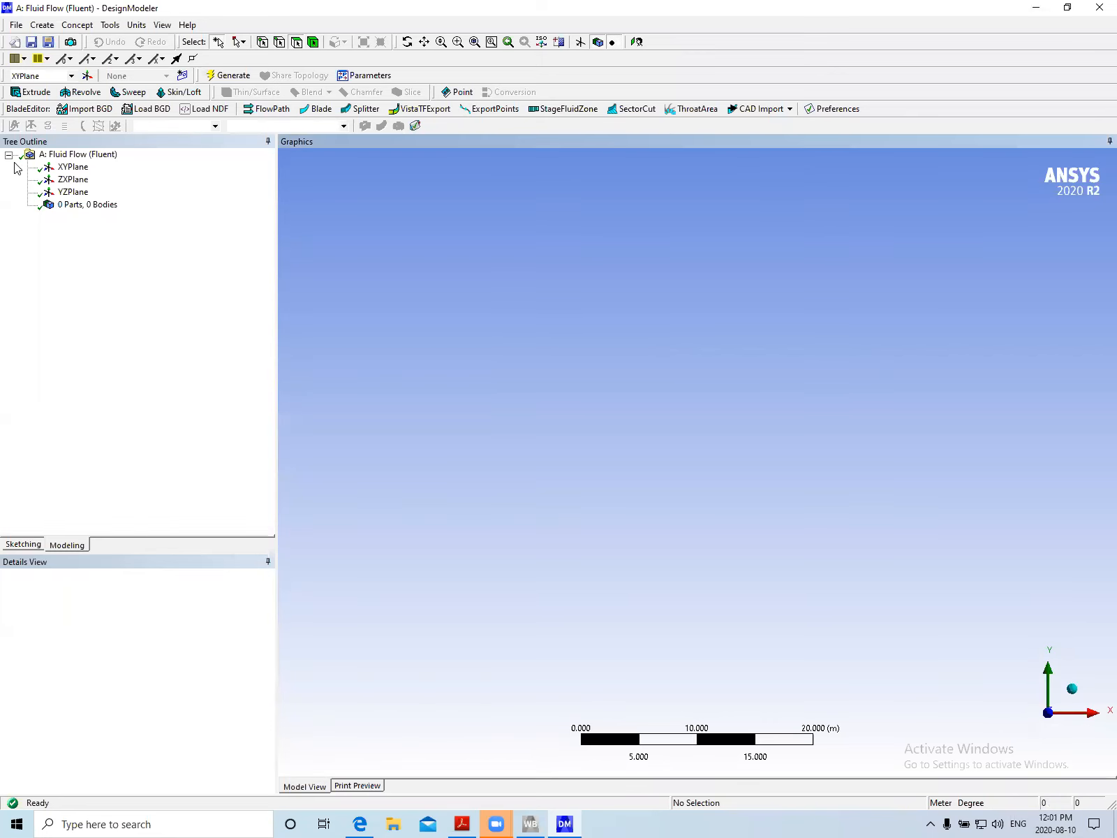
click(74, 168)
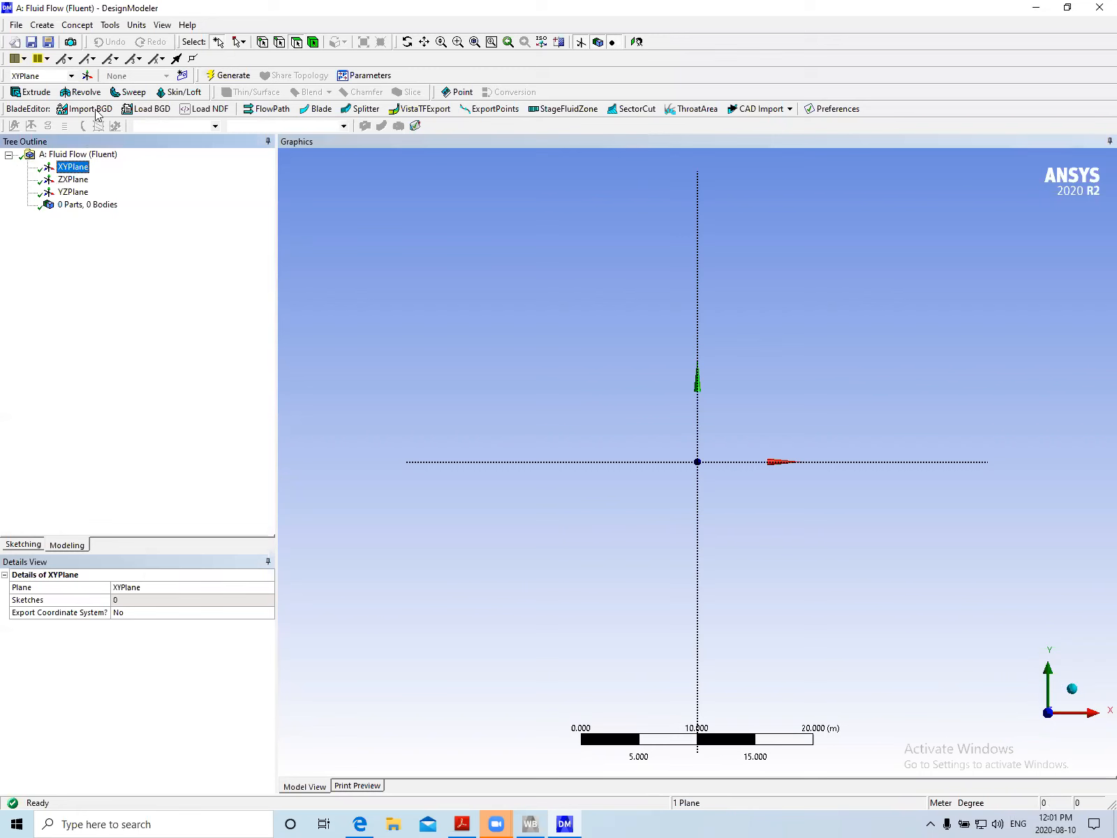
click(132, 25)
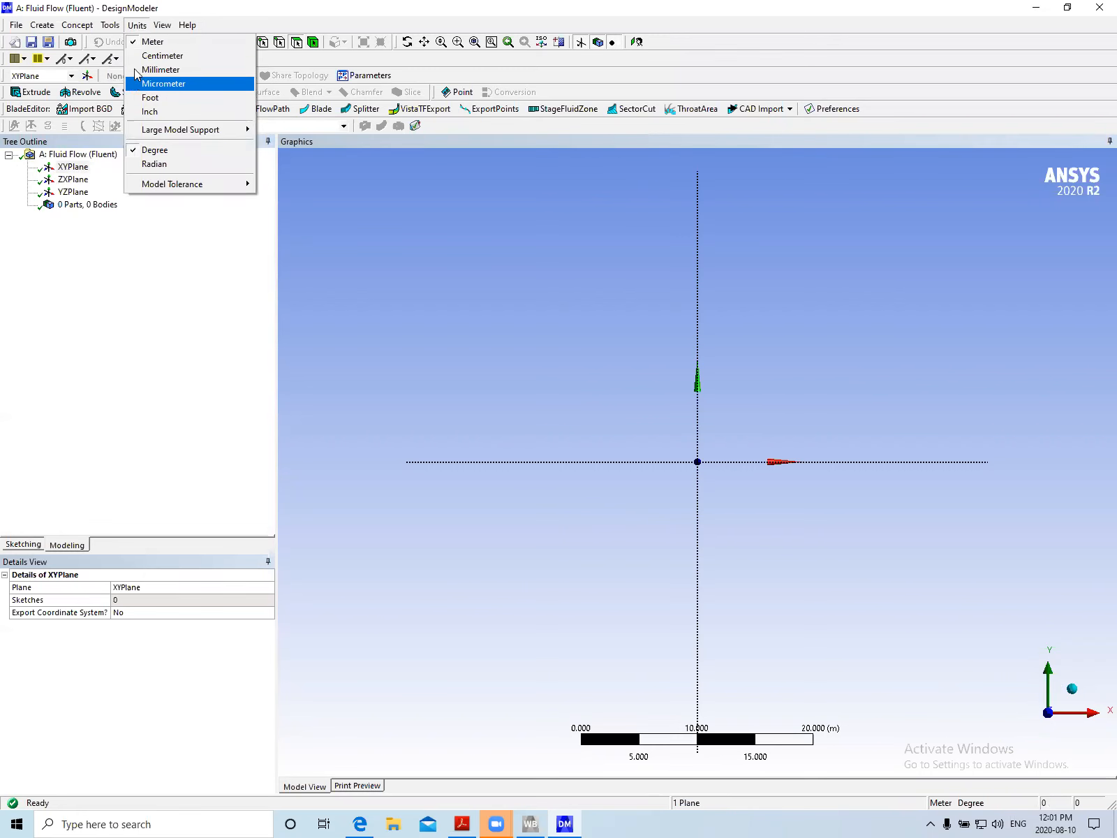
click(138, 72)
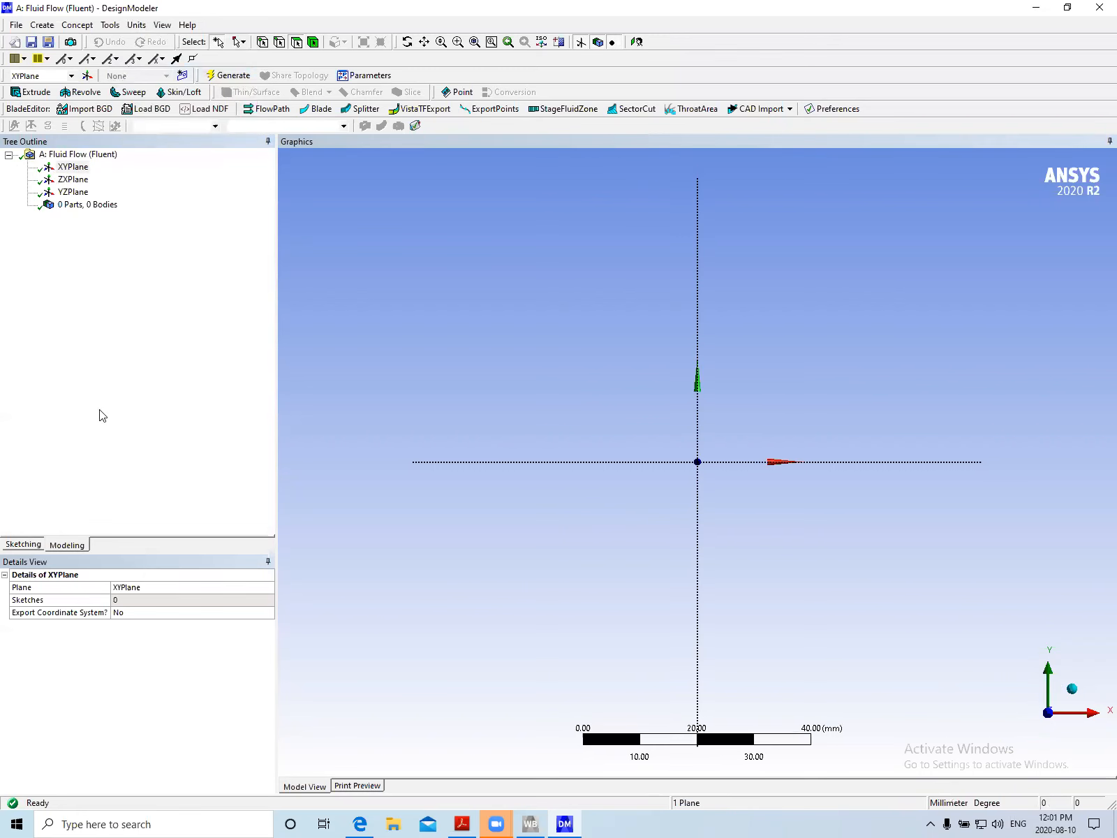
Sketch a closed seven-edge stepped polyline from the origin along the X axis, about 59 mm long with a left edge about 10 mm high
click(19, 546)
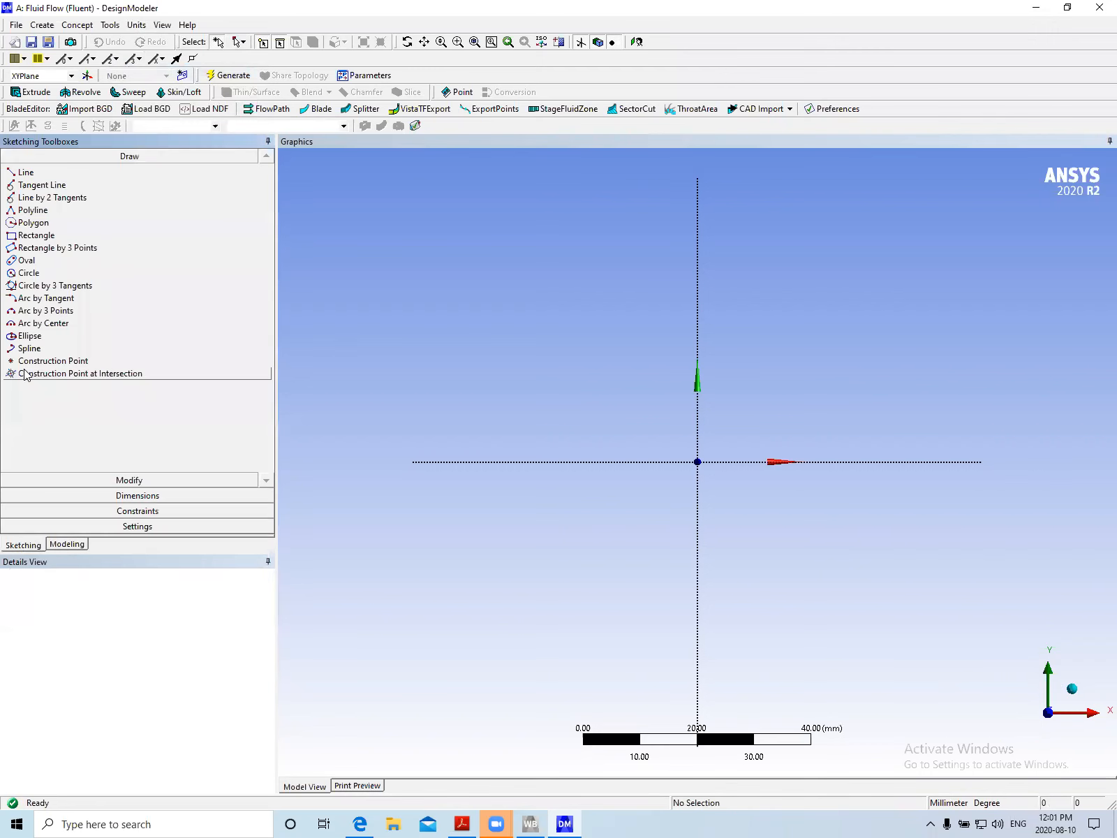
click(29, 211)
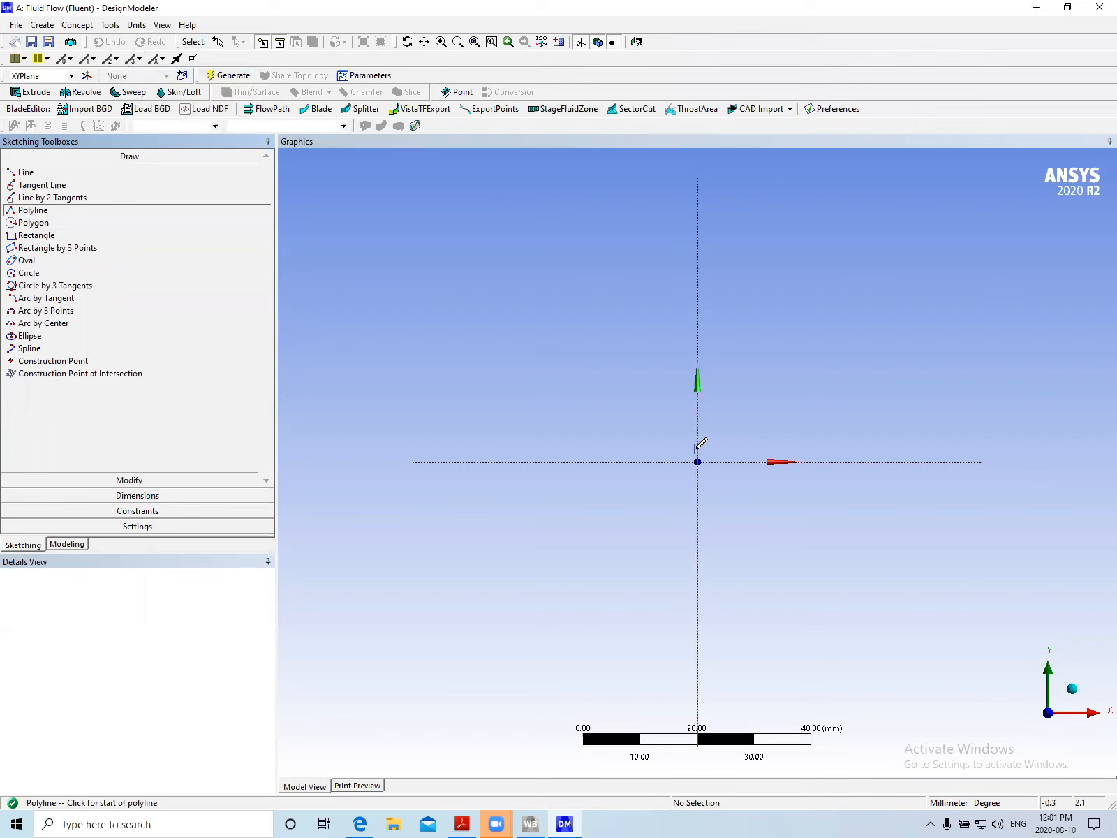
click(697, 461)
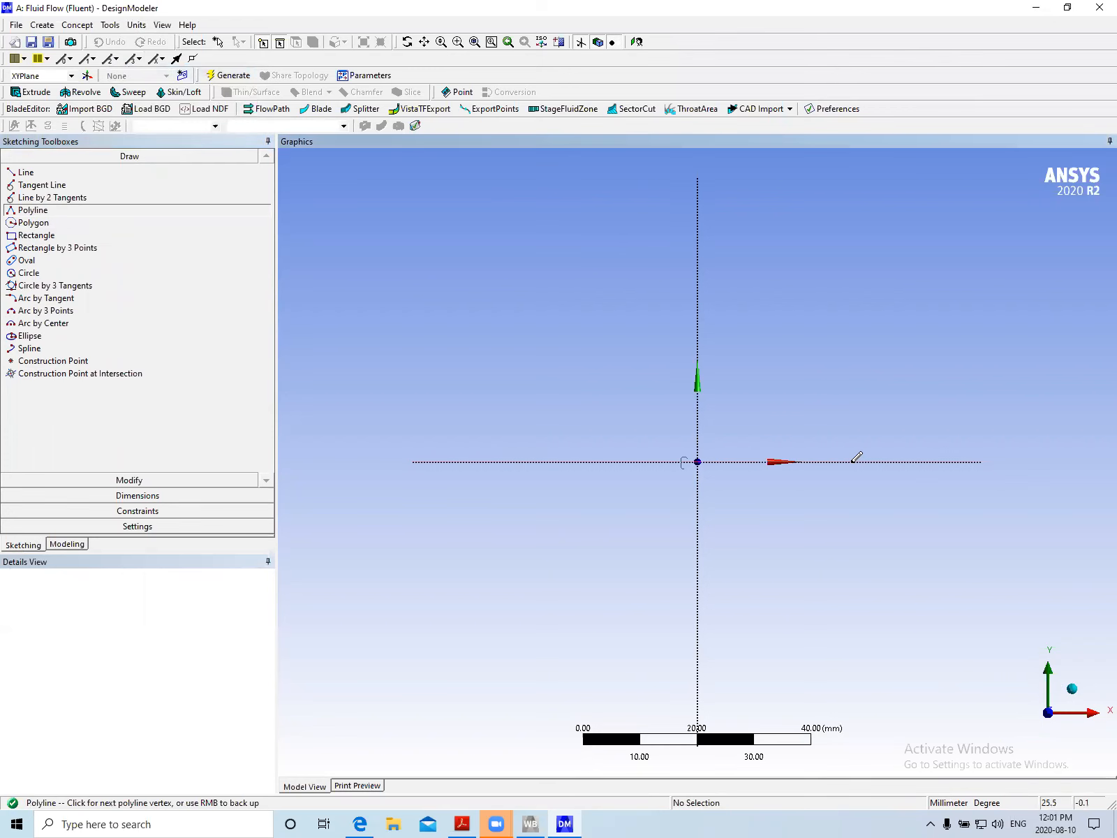
click(877, 461)
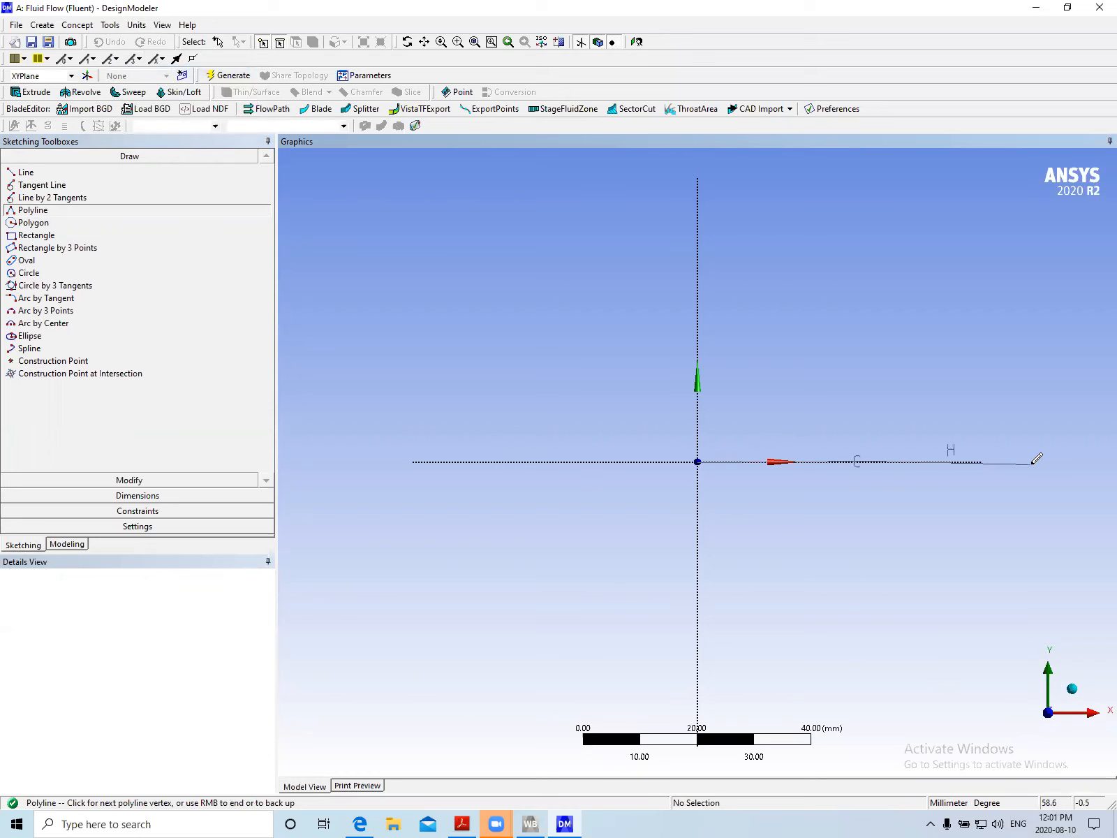
click(1035, 459)
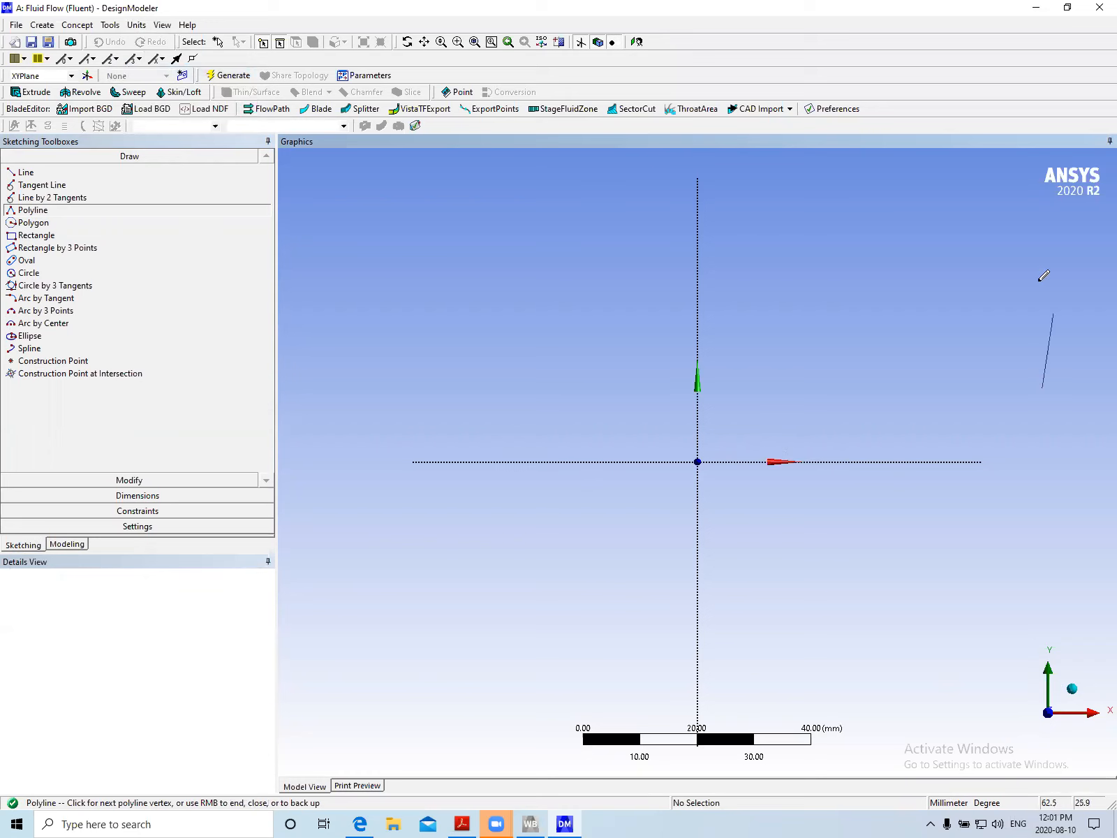
click(1031, 281)
click(891, 276)
click(875, 404)
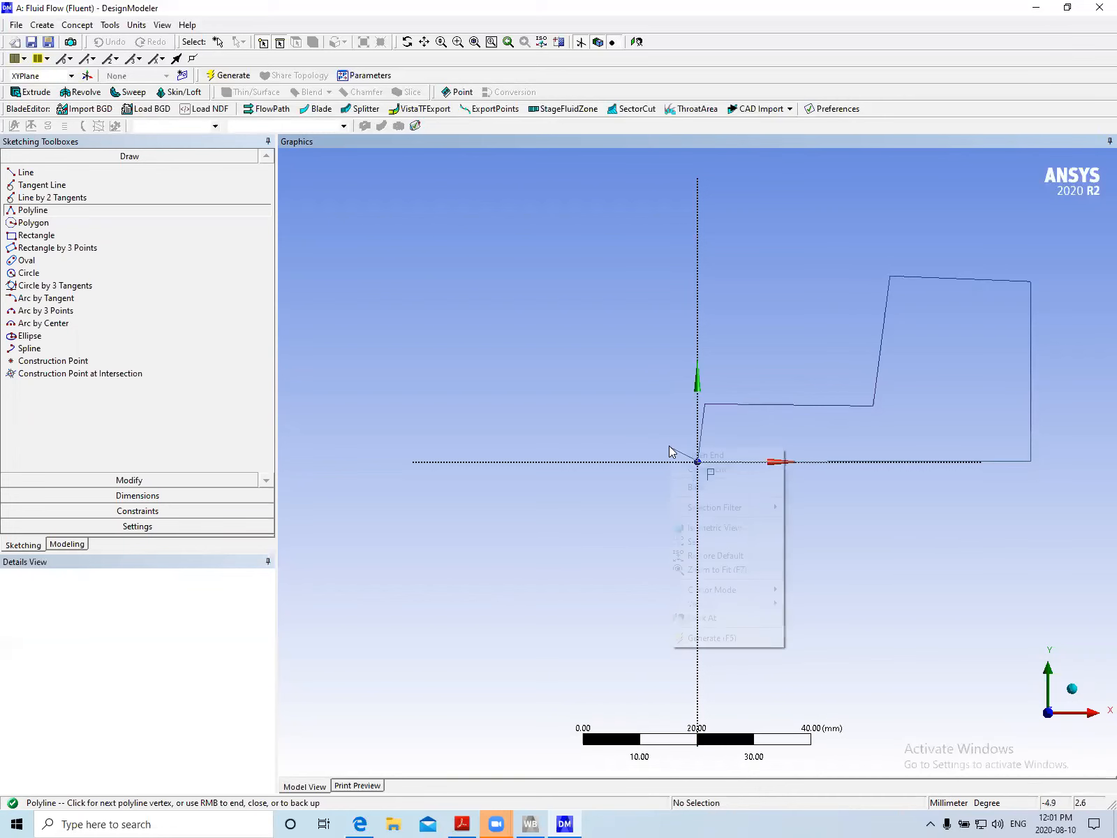
right_click(669, 448)
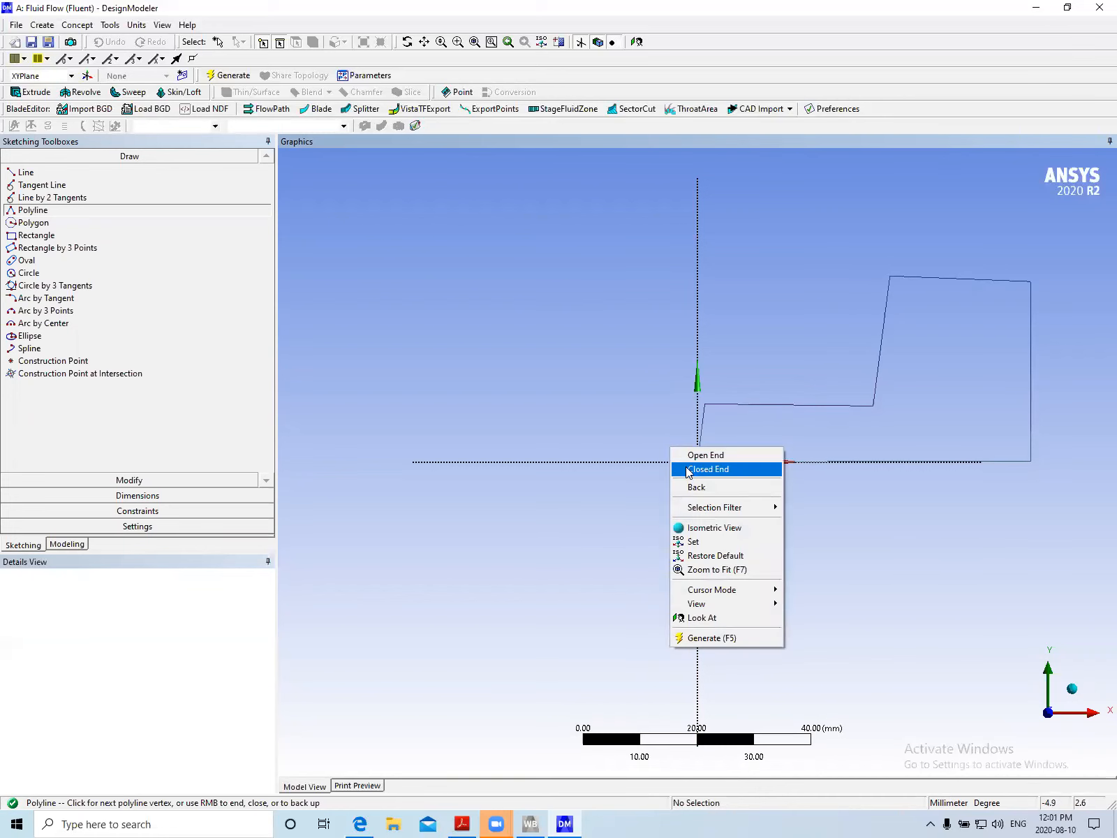
click(697, 470)
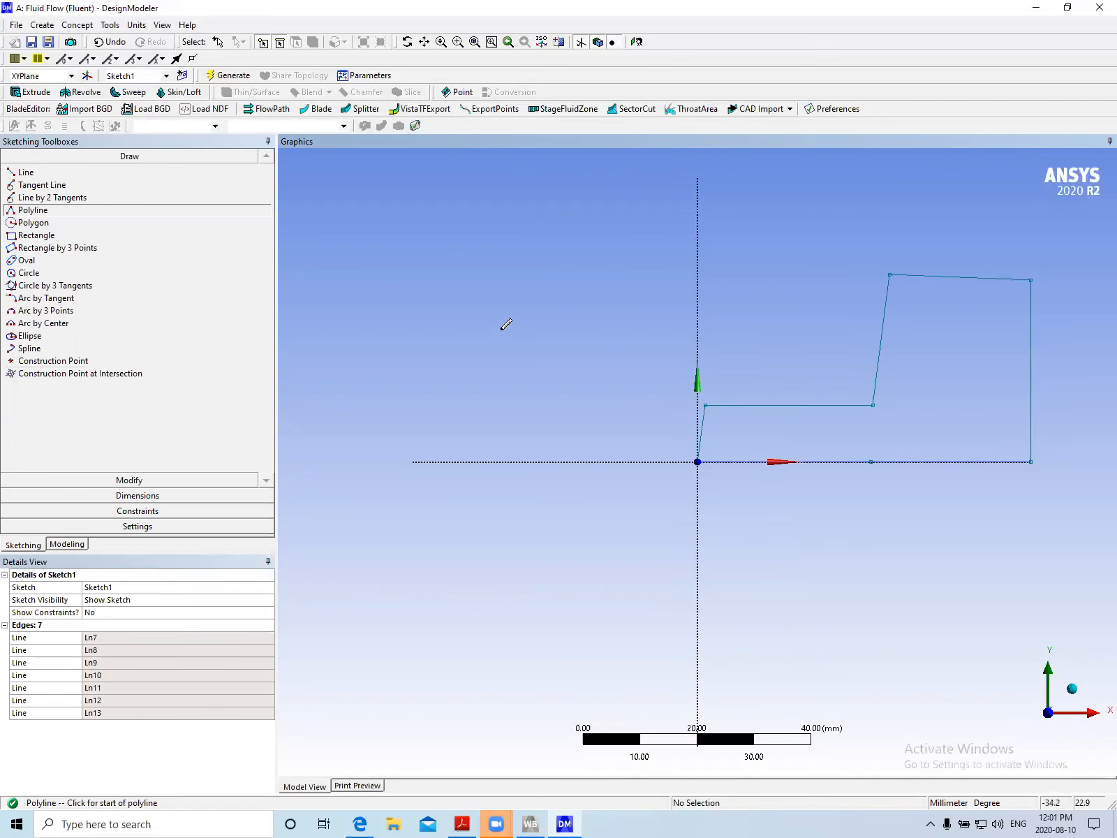
Apply perpendicular constraints between adjacent edges of the taller right block: bottom and right, right and top, top and inner vertical edge
click(115, 515)
click(33, 259)
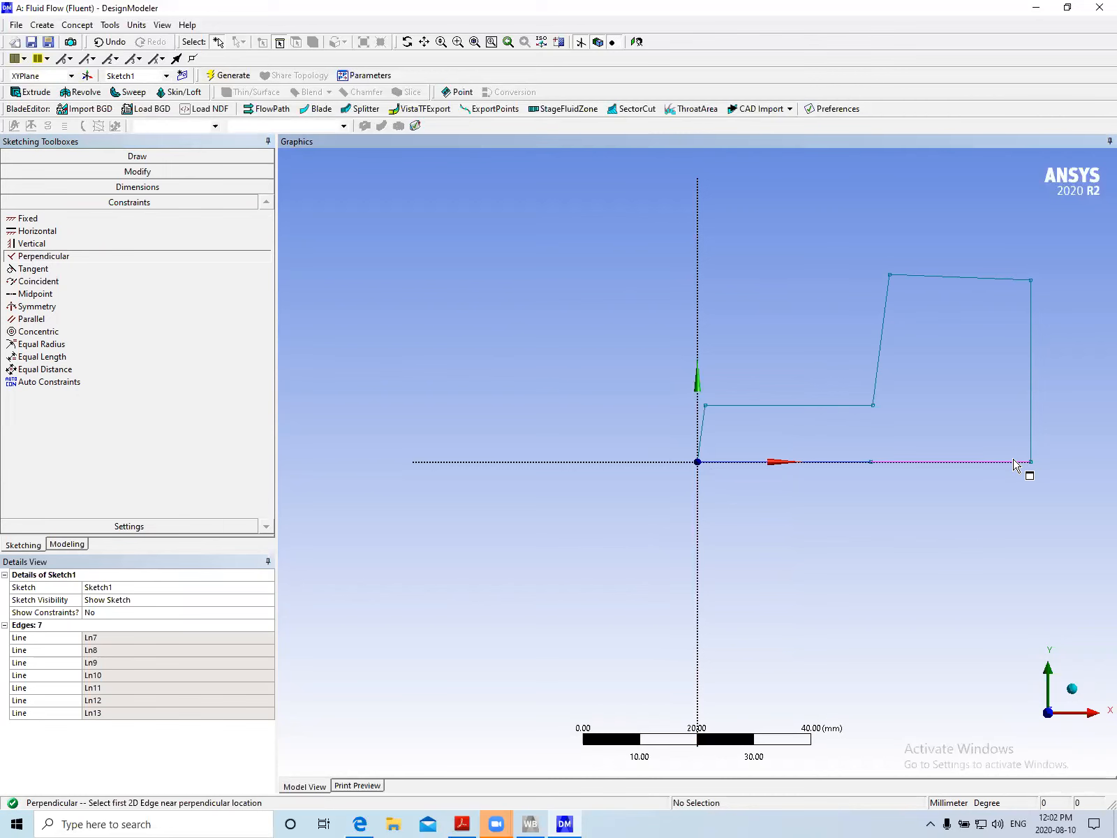
click(1020, 465)
click(1034, 446)
click(1032, 299)
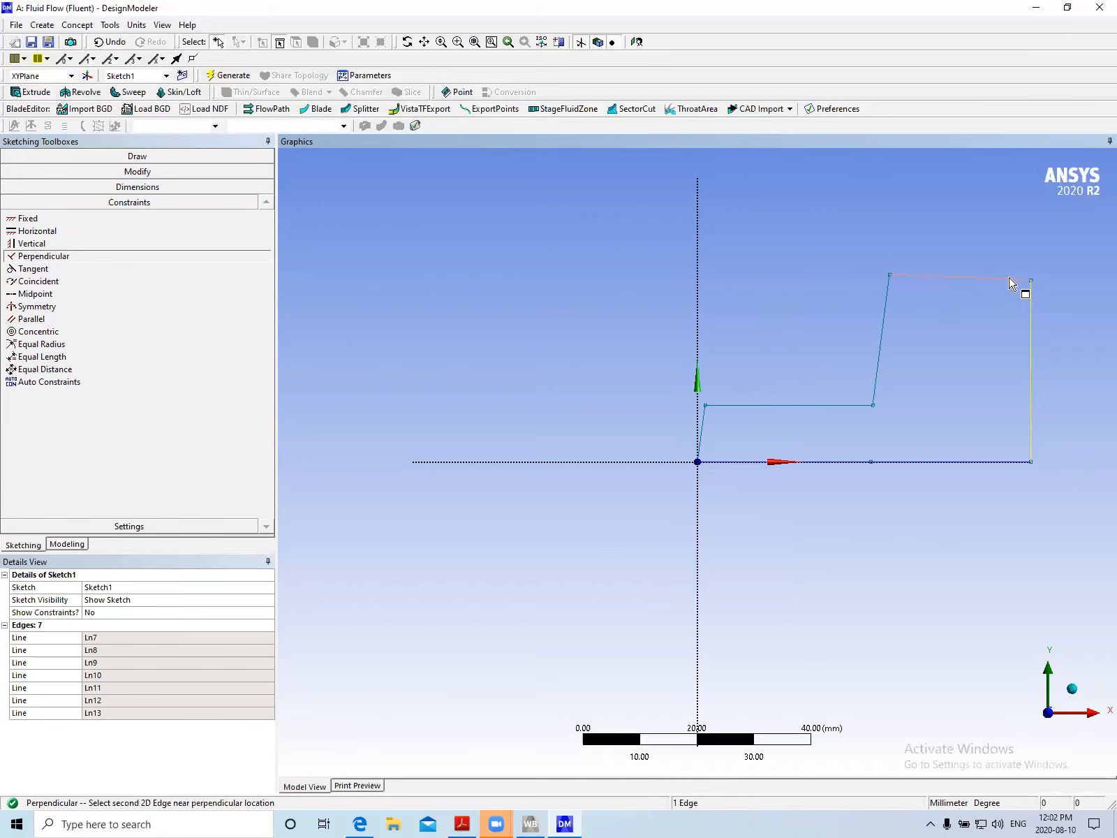
click(1010, 279)
click(908, 280)
click(885, 308)
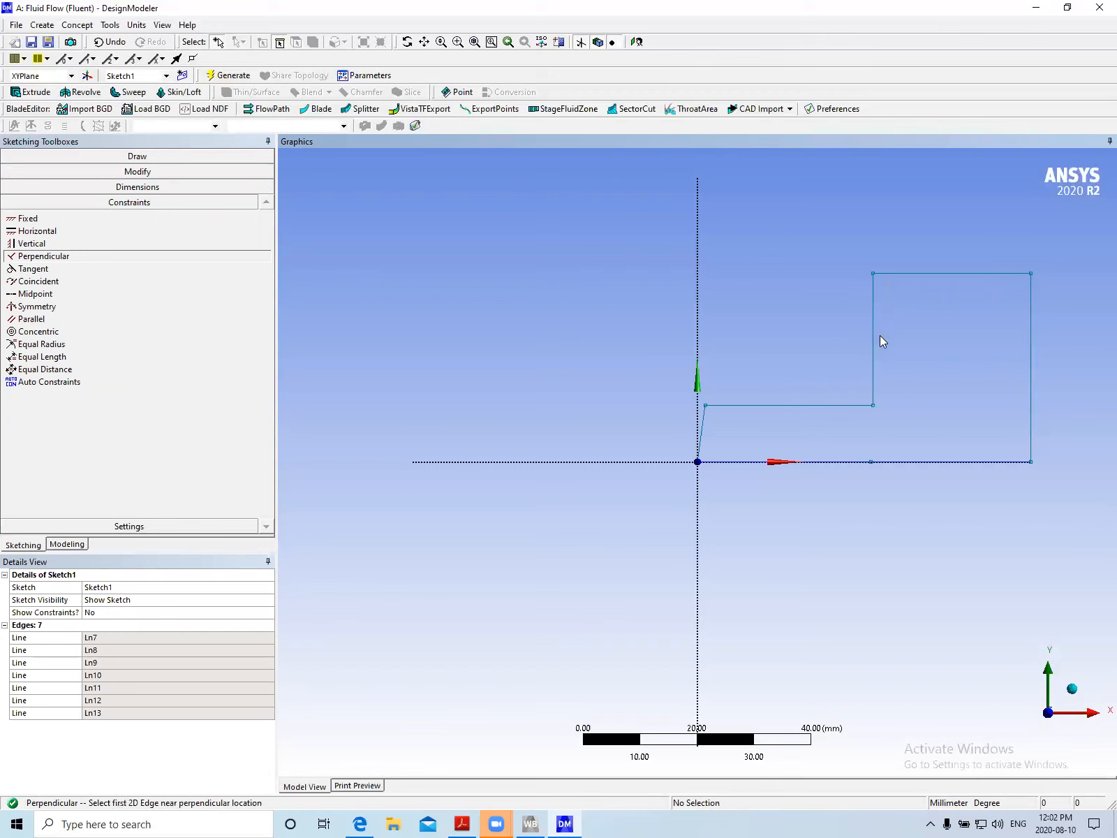
Constrain the horizontal step edge perpendicular to both the inner vertical edge and the left edge at the origin
click(868, 396)
click(865, 407)
click(719, 406)
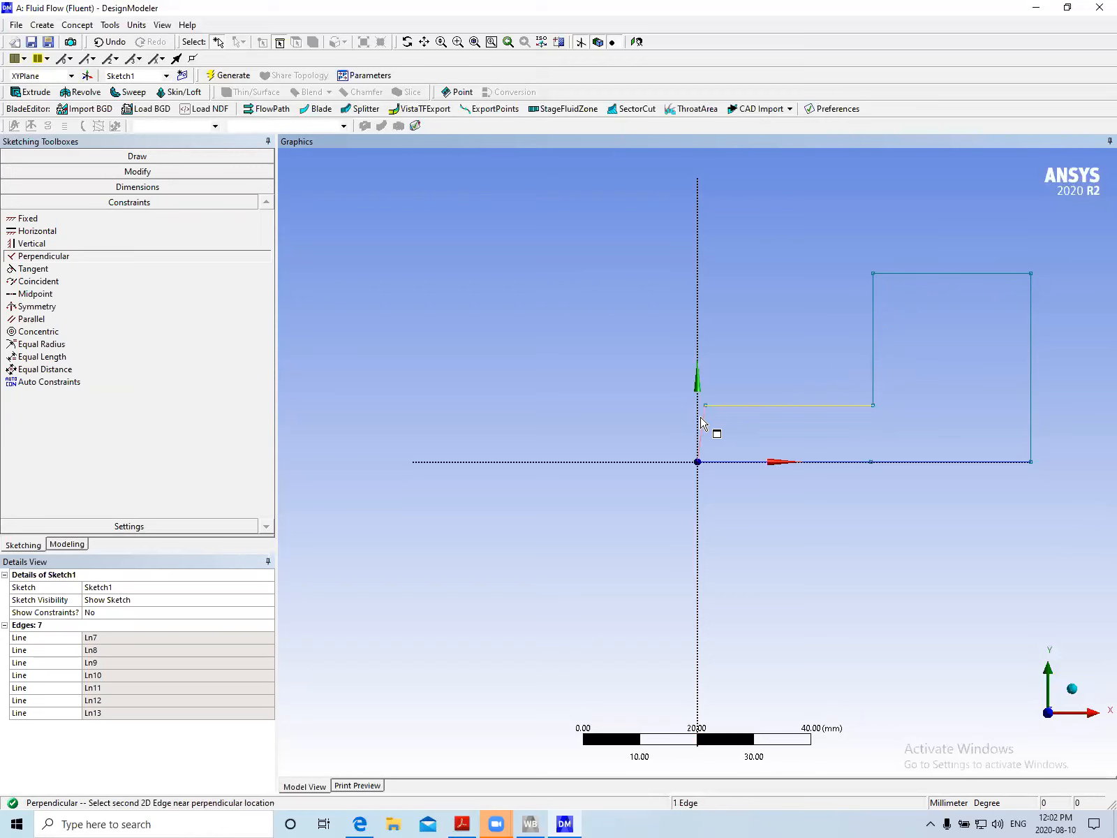
click(716, 429)
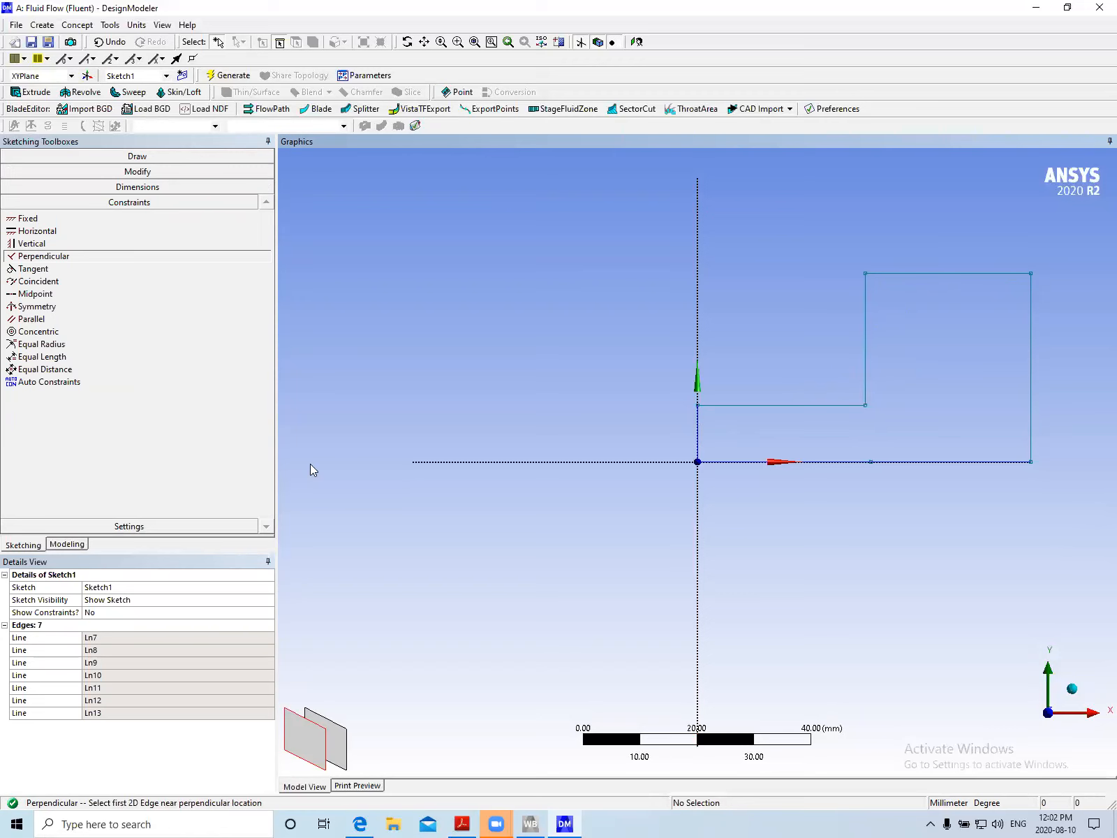
Dimension the profile's left vertical edge on the Y axis and set its length to 140 mm
click(64, 544)
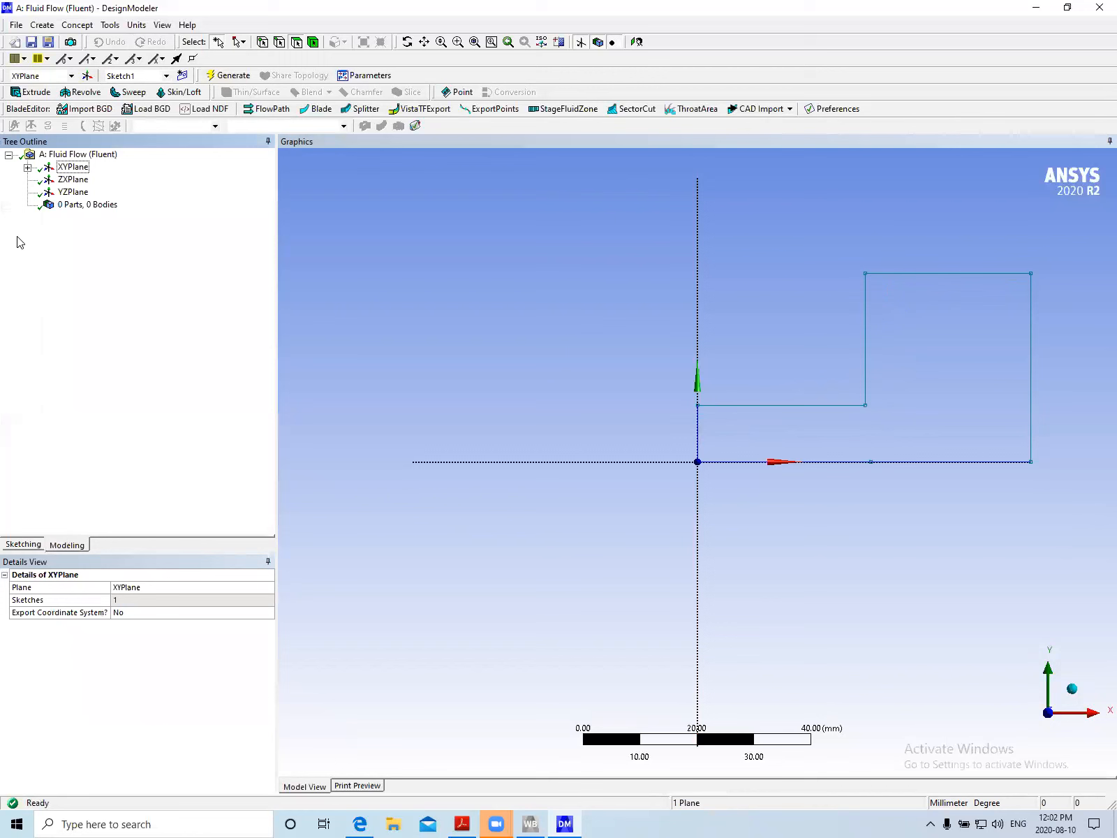
click(23, 544)
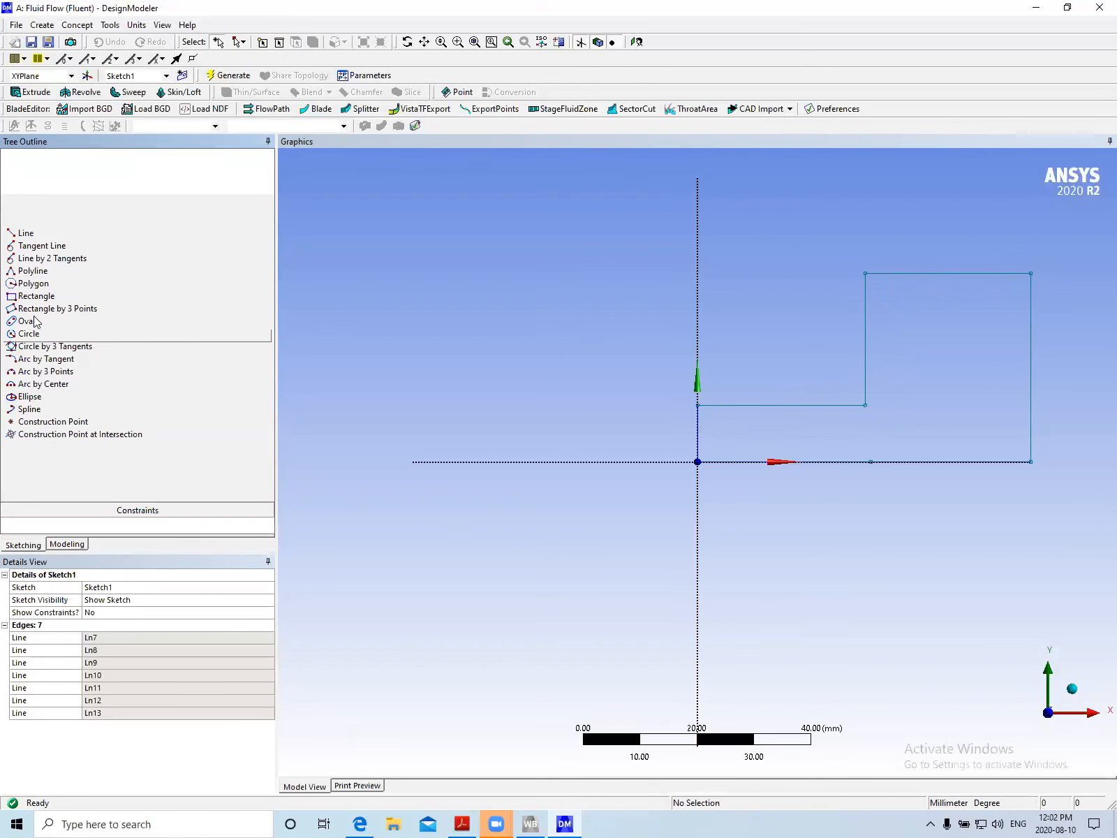
click(122, 496)
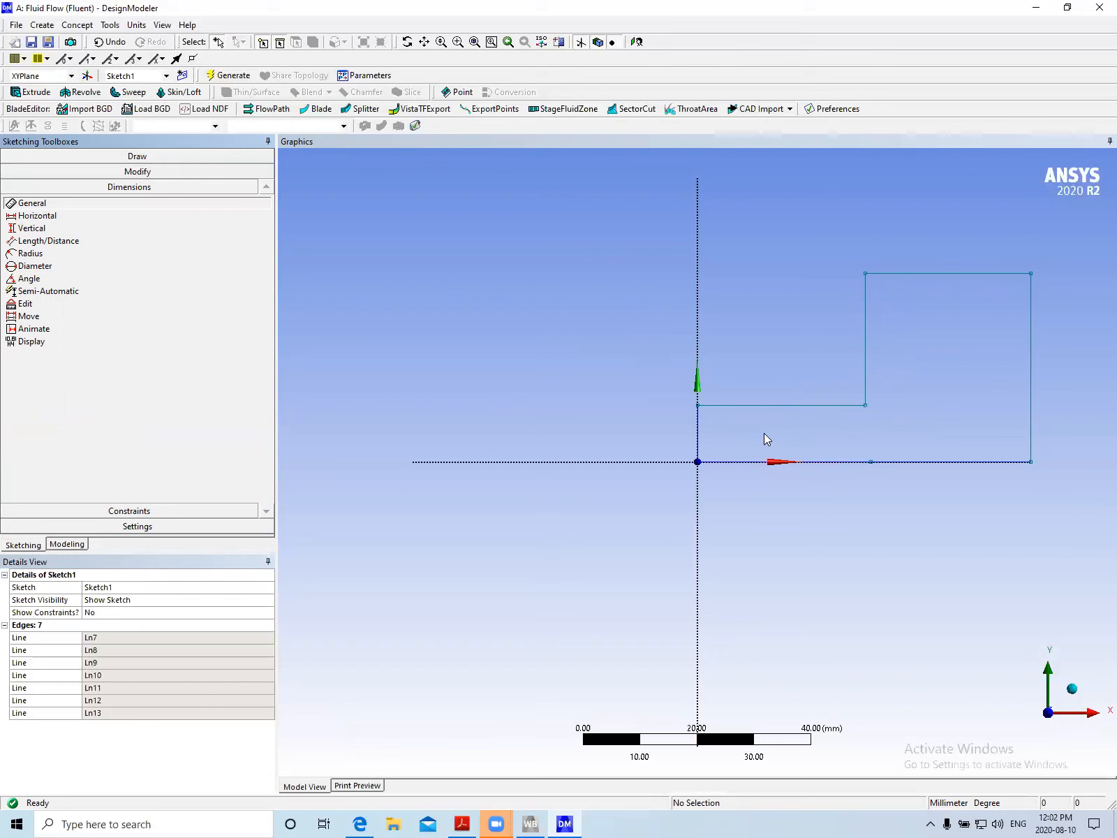
click(699, 432)
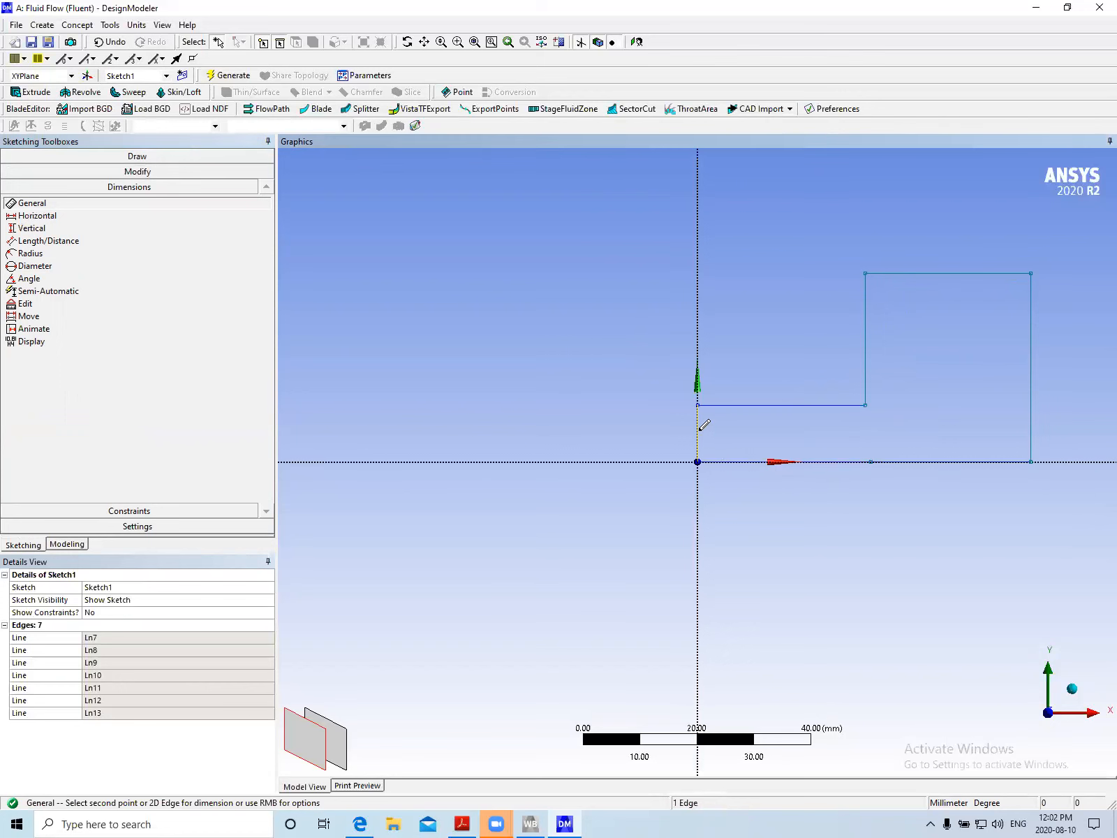
click(645, 450)
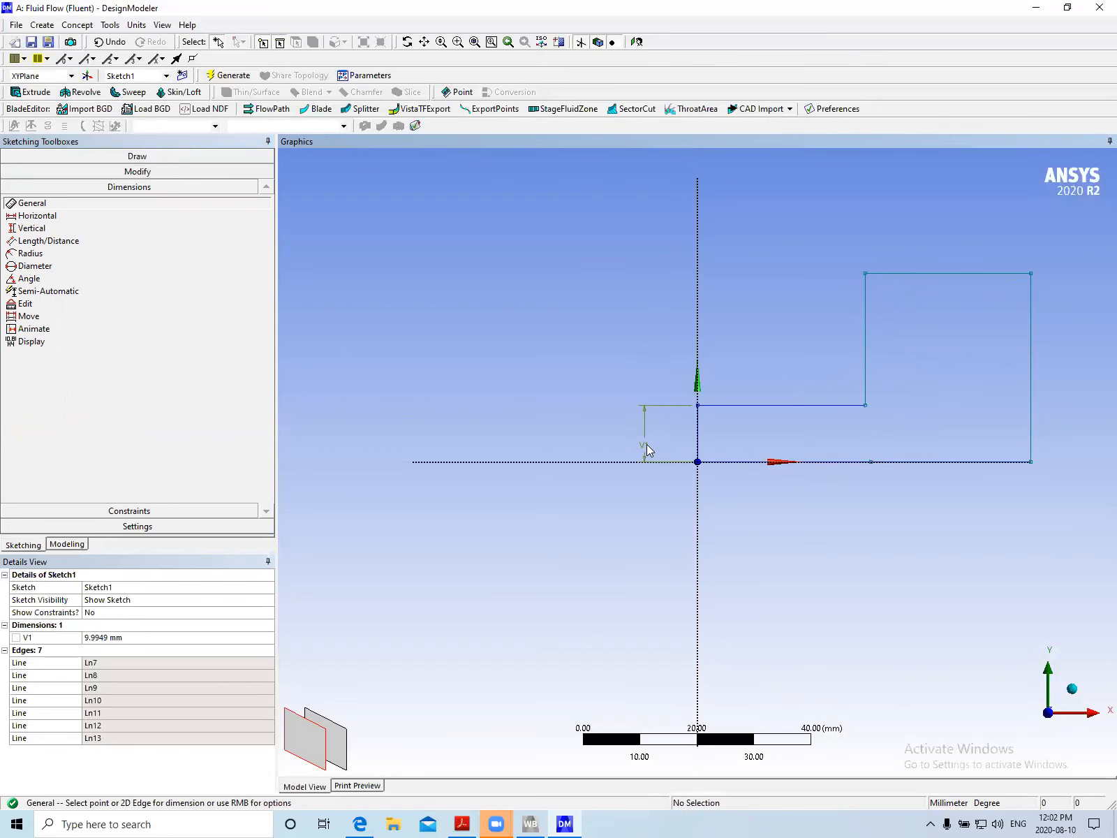
click(94, 638)
drag(169, 636, 28, 610)
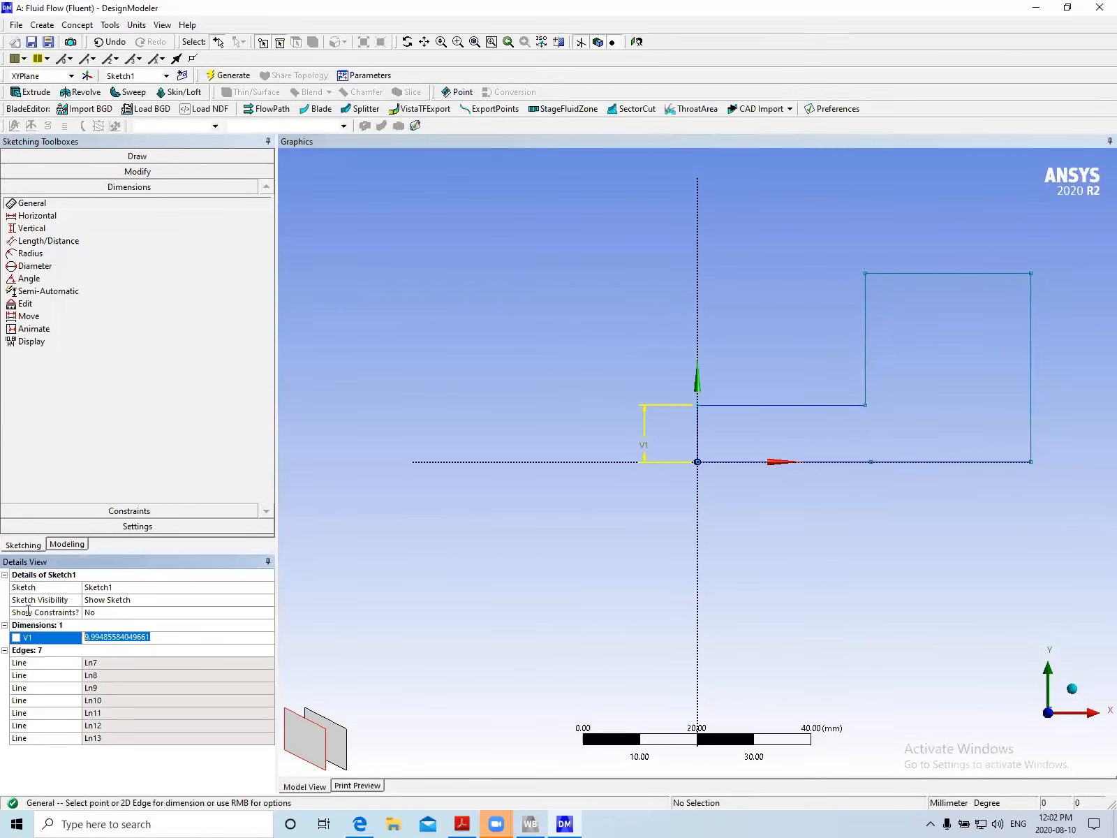
text(140)
key(Return)
scroll(785, 532, down, 4)
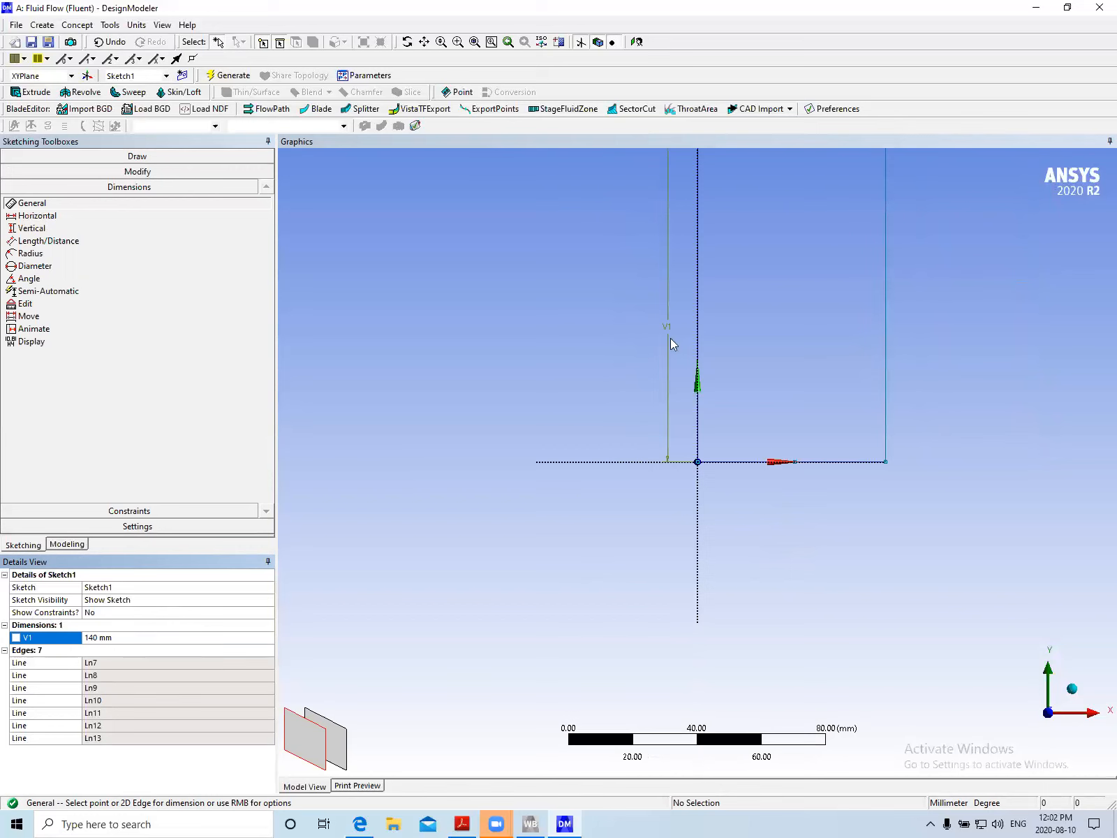
Dimension the bottom edge of the taller right block and set its horizontal length to 840 mm
click(474, 42)
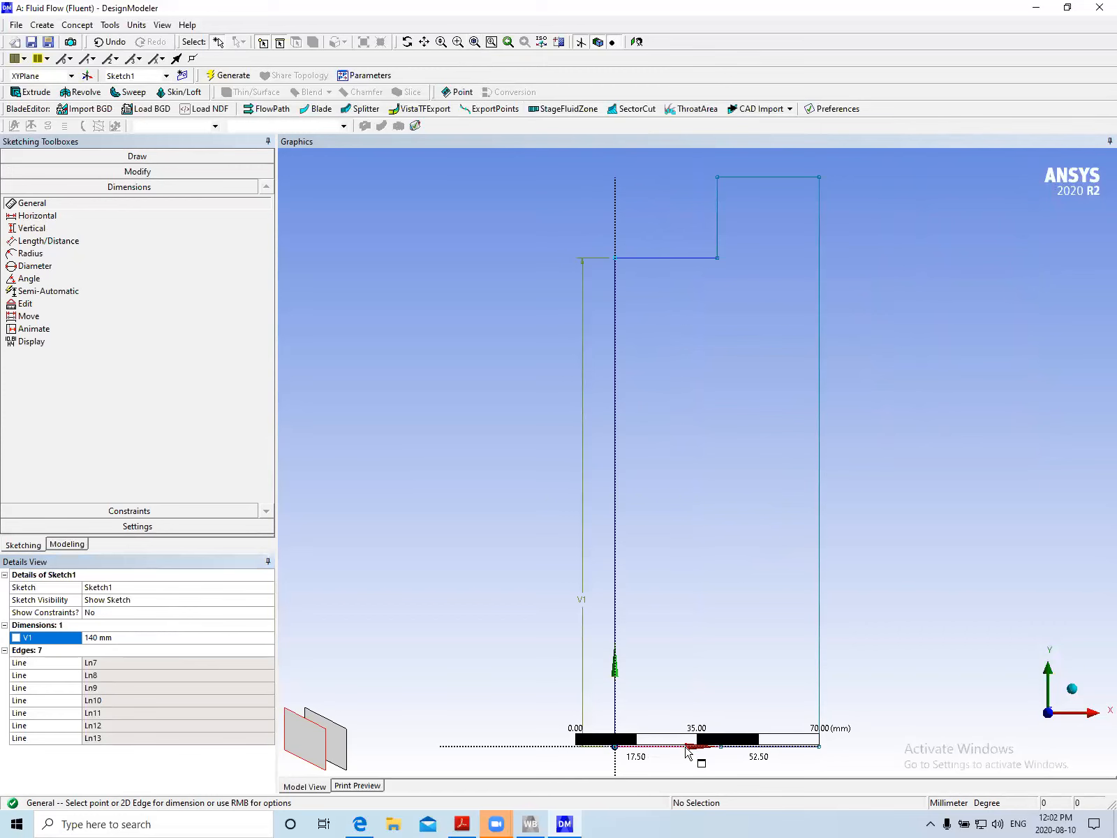
click(798, 747)
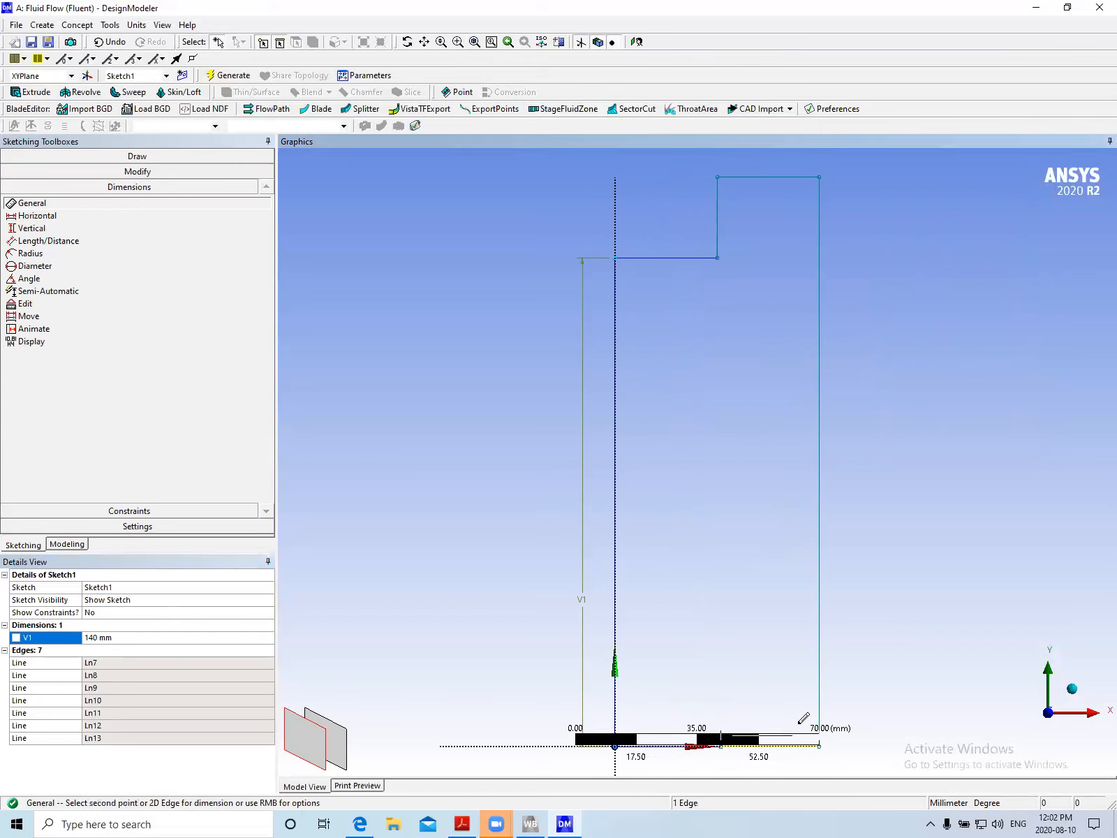
click(796, 679)
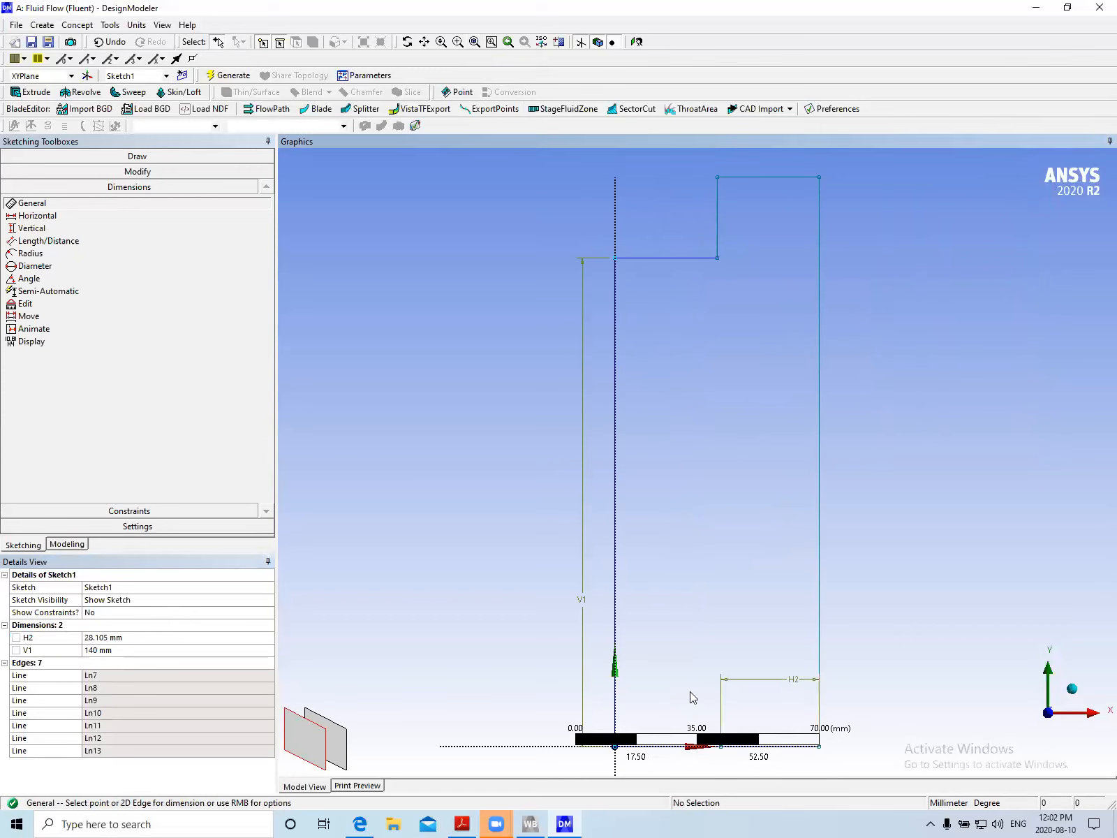
click(101, 650)
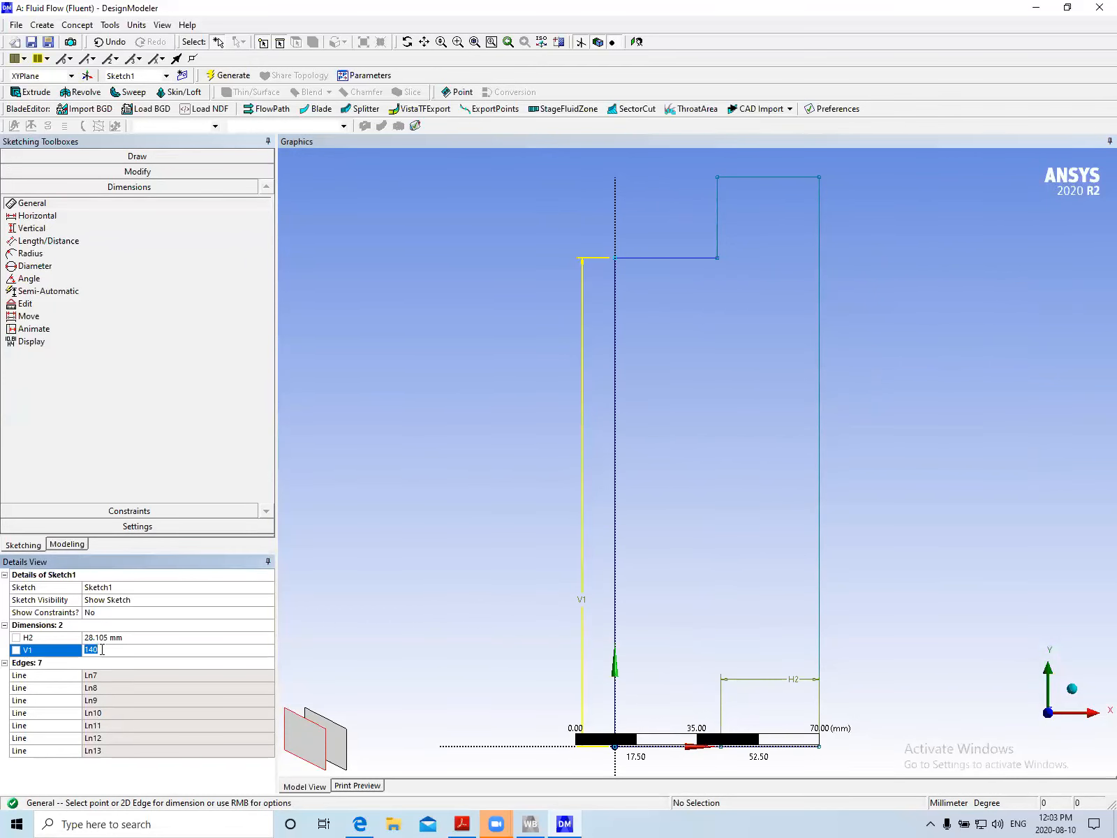
click(105, 638)
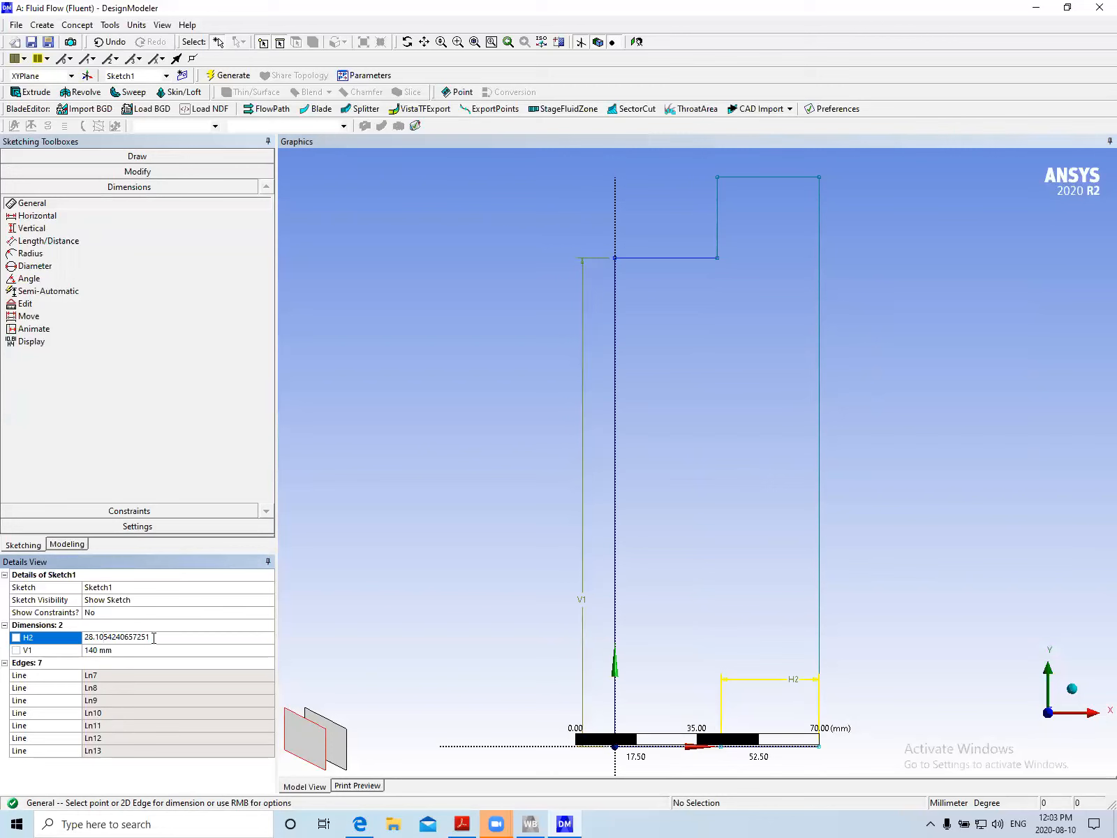
drag(154, 637, 64, 638)
text(840)
key(Return)
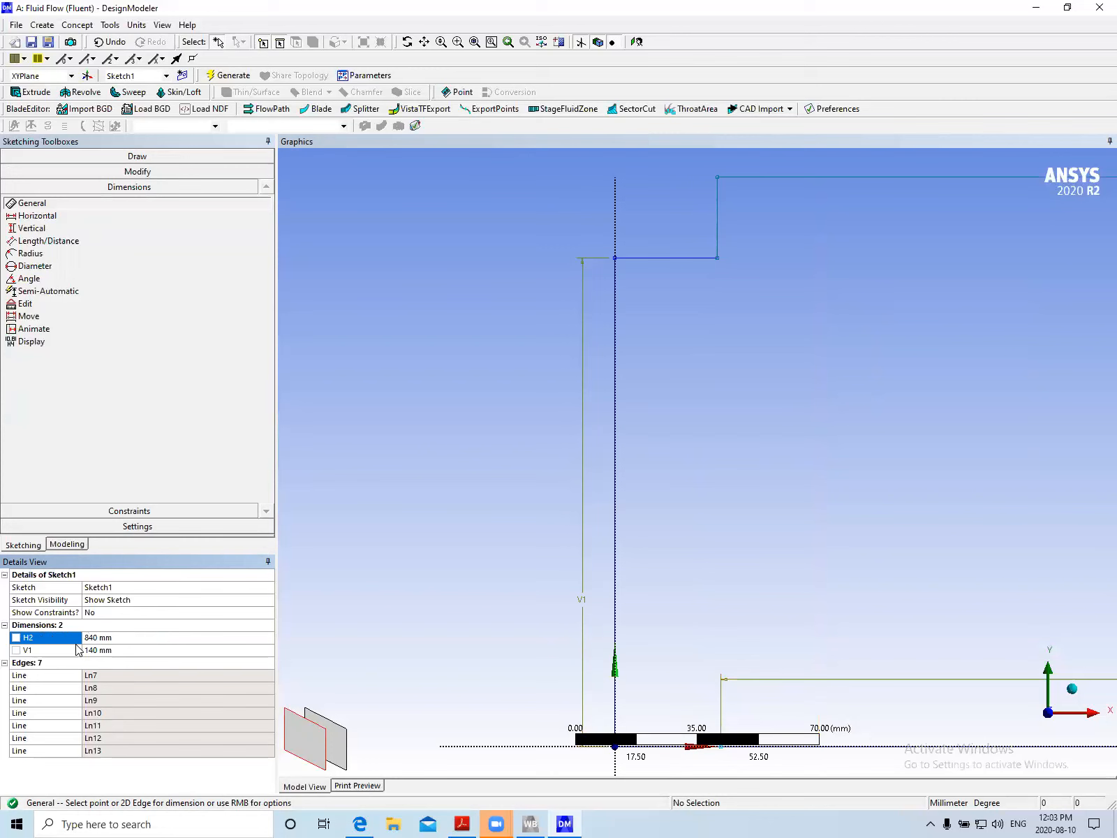
Dimension the bottom edge segment starting at the origin and set its horizontal length to 840 mm
click(655, 745)
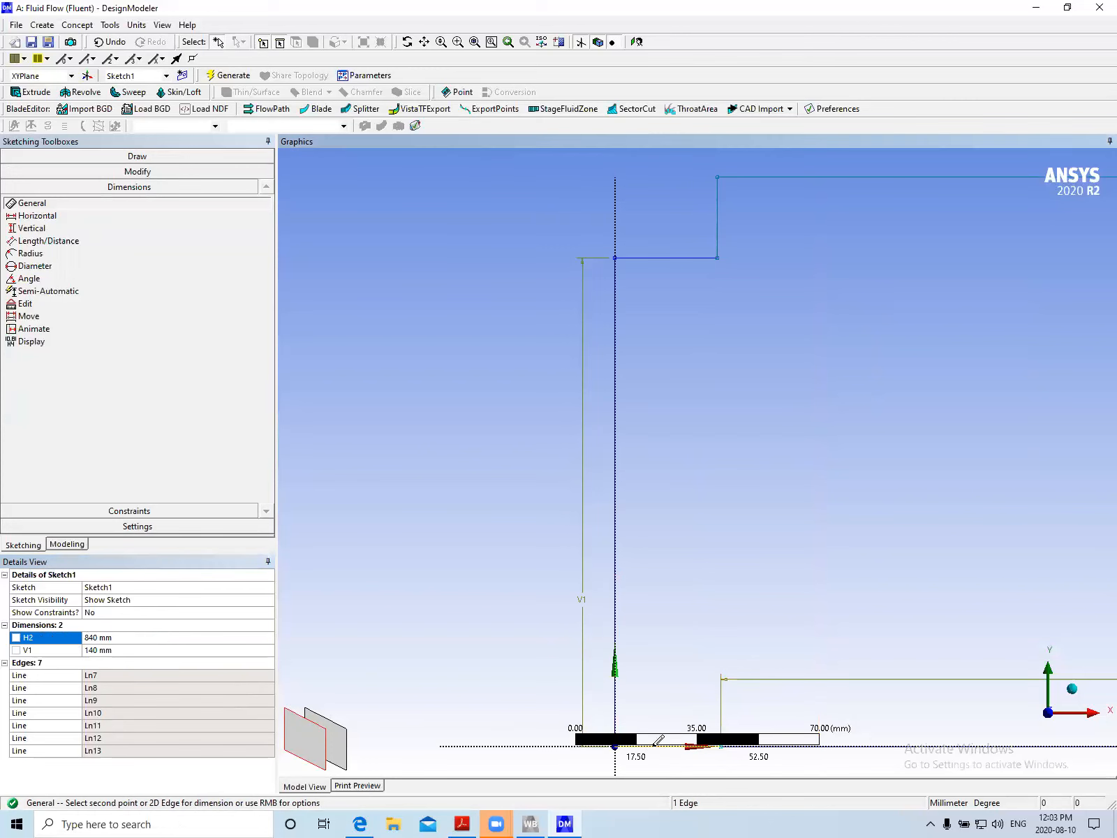
click(650, 606)
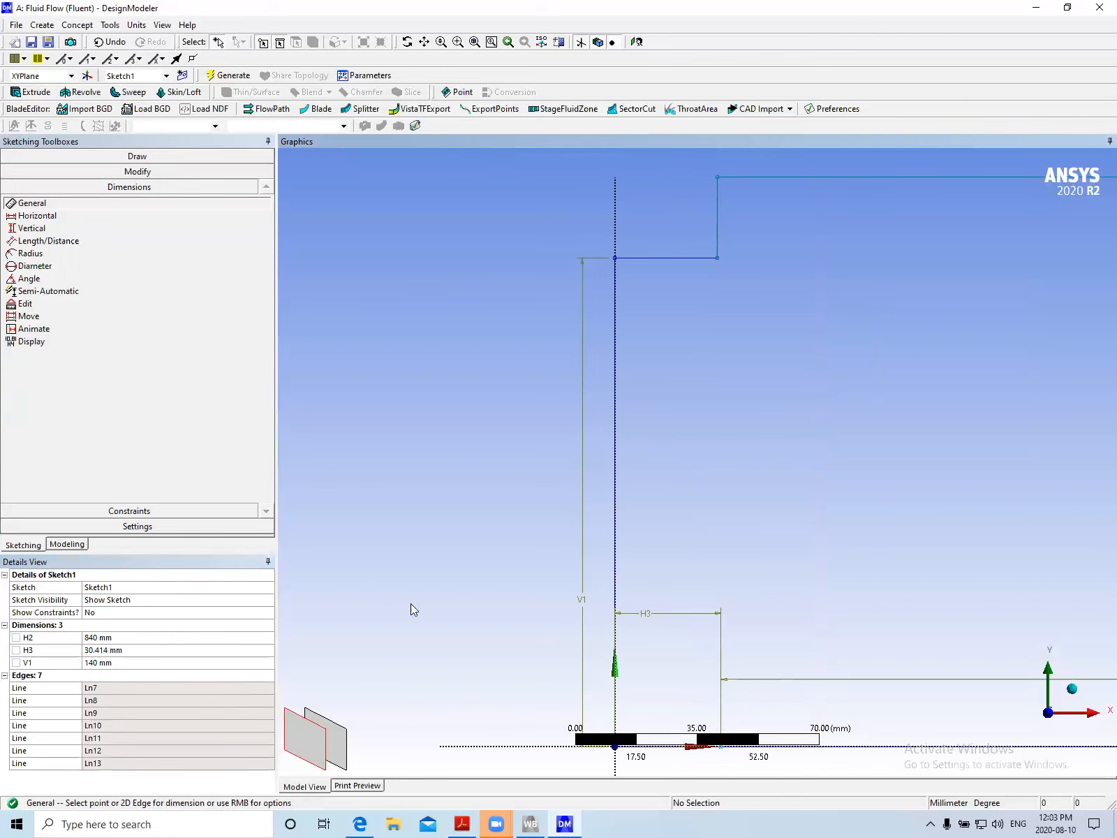
click(103, 650)
text(8)
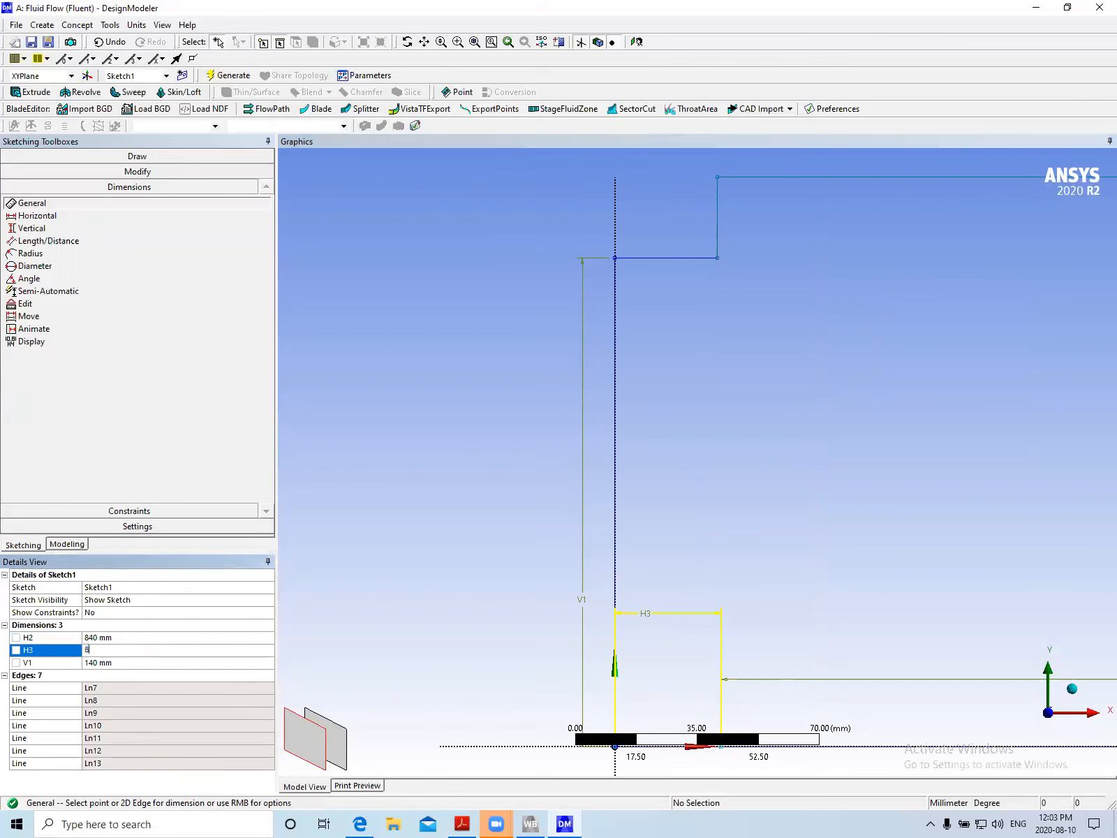
text(40)
key(Return)
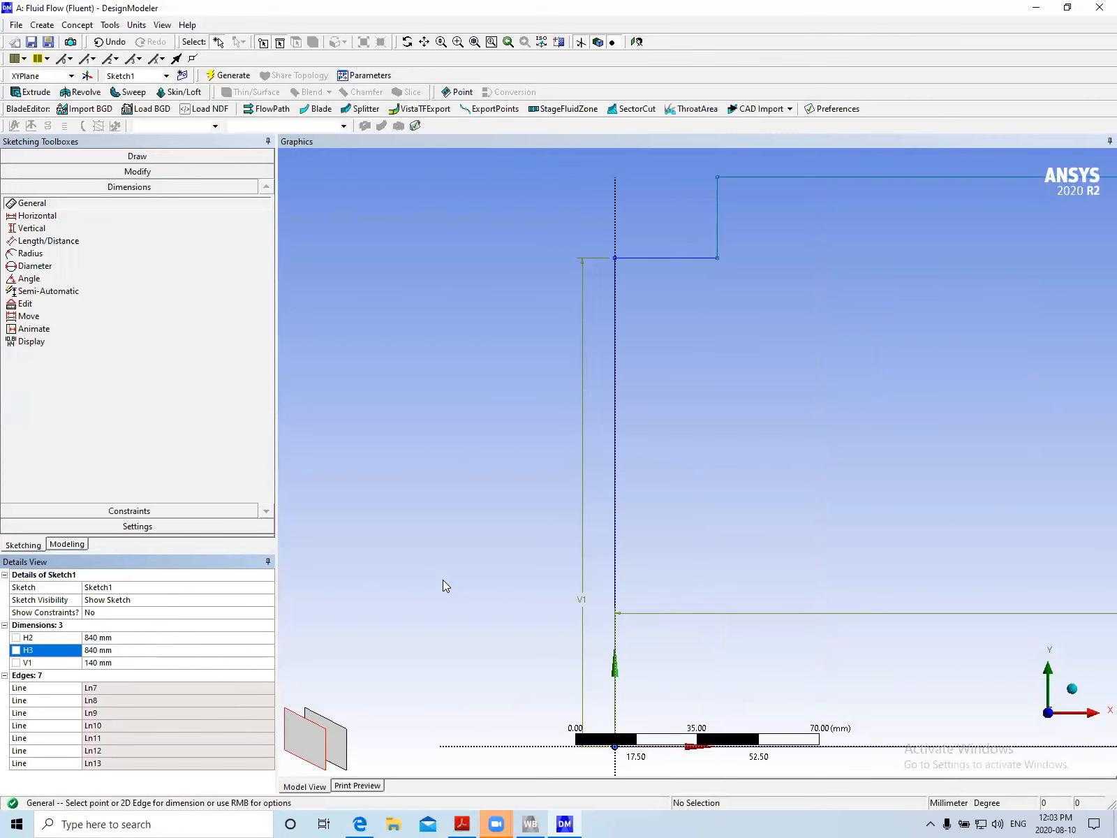
Dimension the horizontal step edge at the top of the lower left section and set it to 840 mm
scroll(446, 583, down, 5)
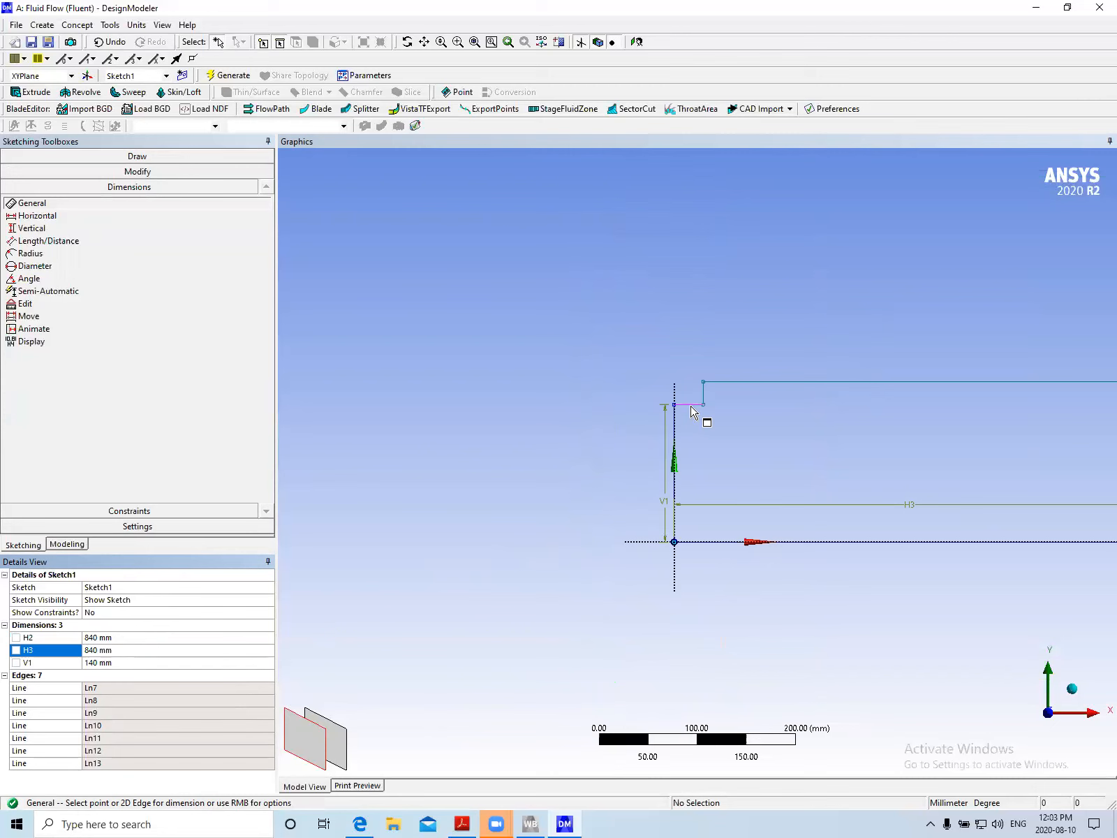
click(690, 405)
click(694, 429)
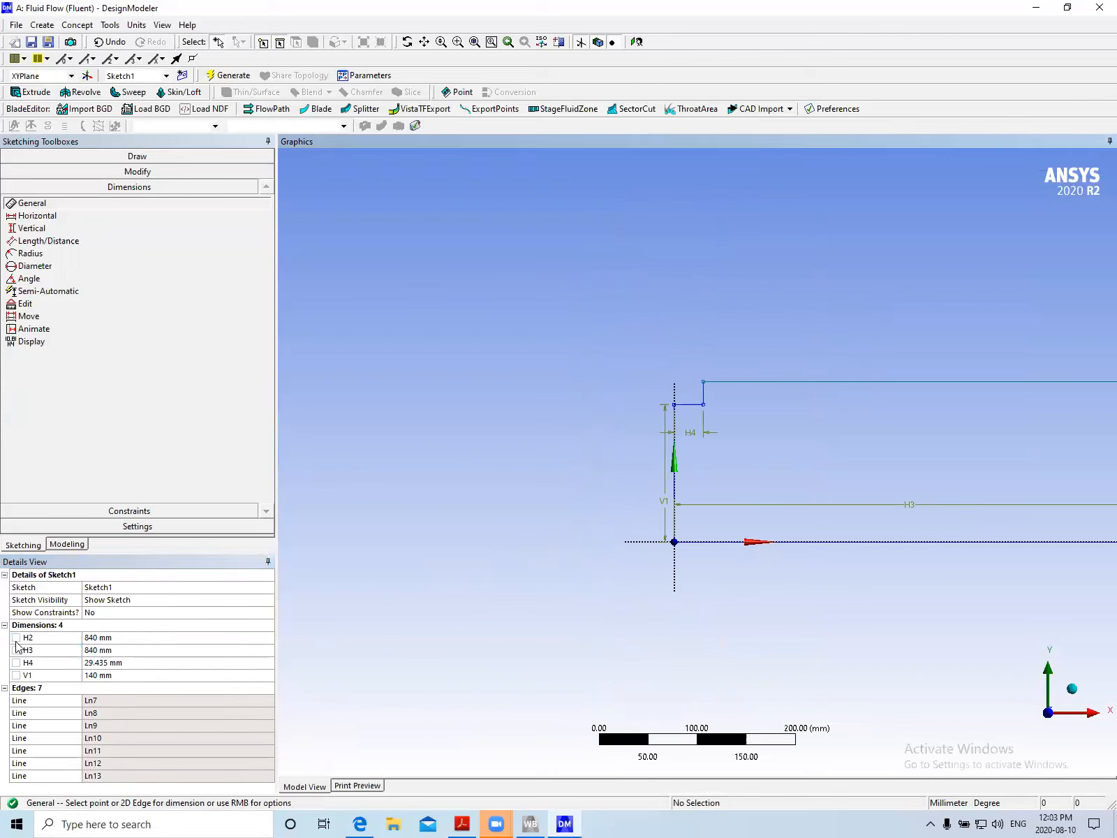
click(94, 663)
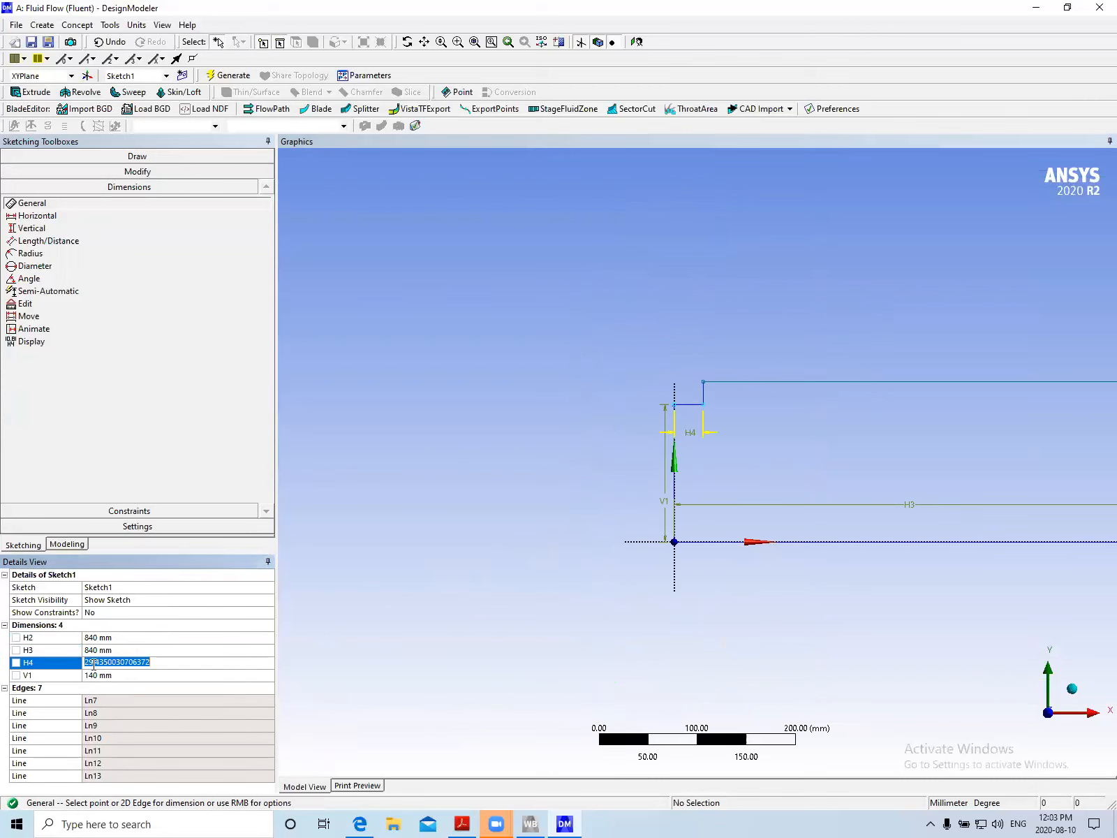
text(840)
key(Return)
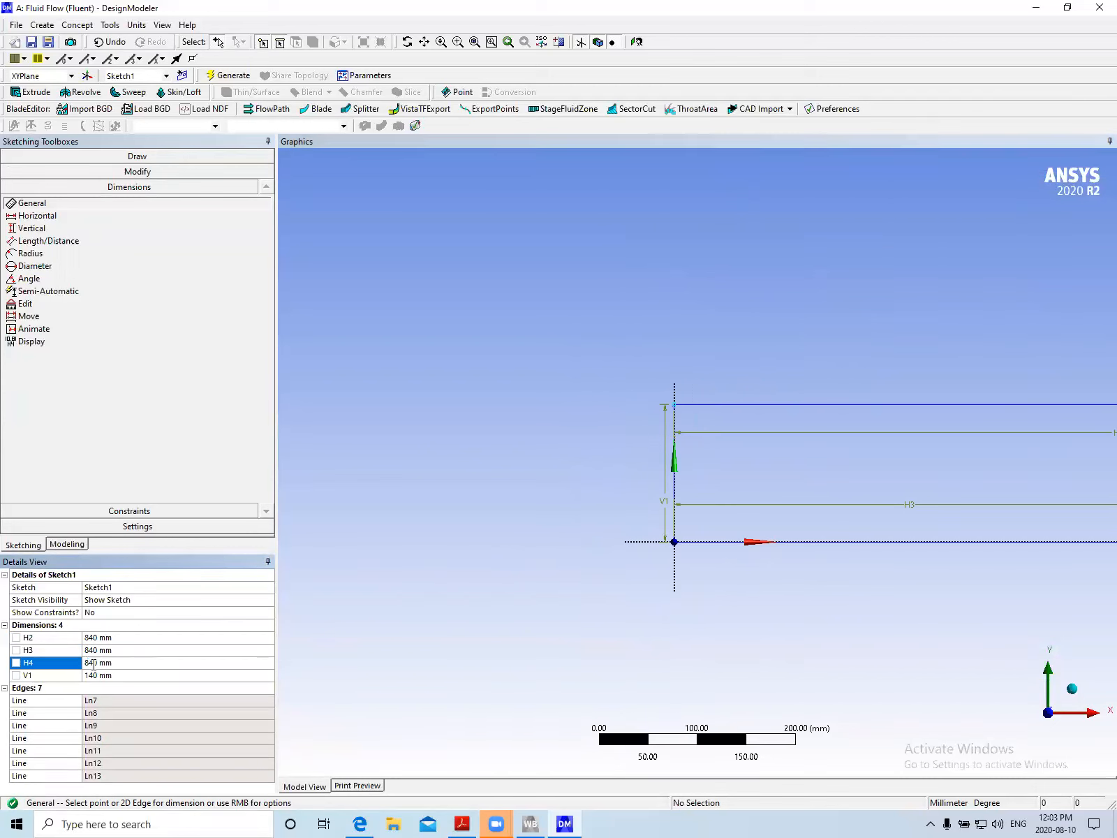
Try a vertical dimension from the inner step corner down to the vertex between the two bottom edges, and undo it
click(475, 43)
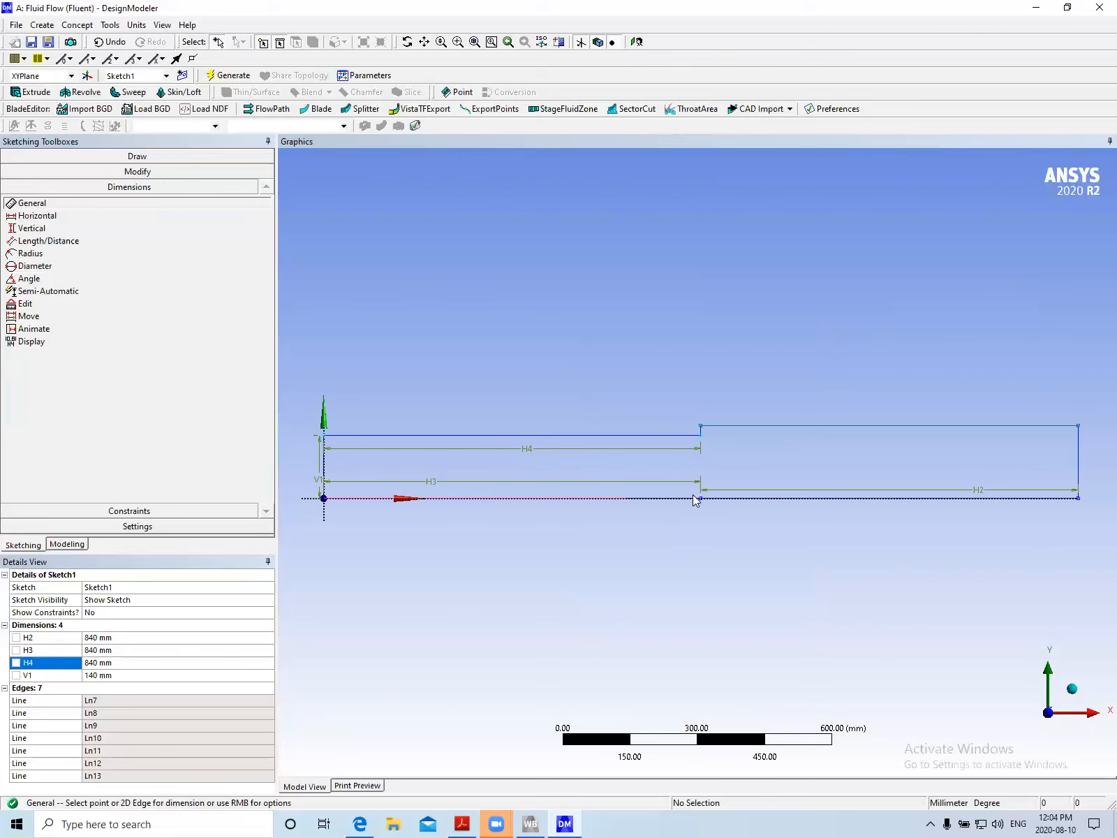
click(39, 232)
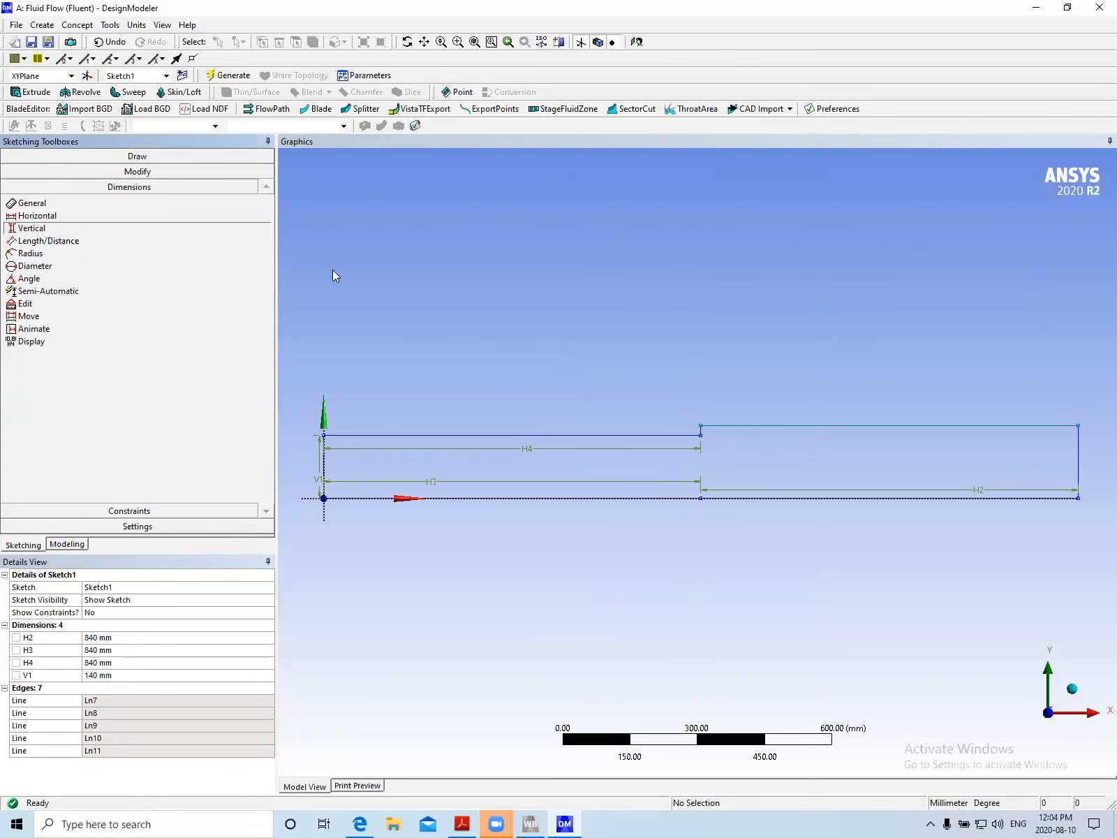
click(701, 436)
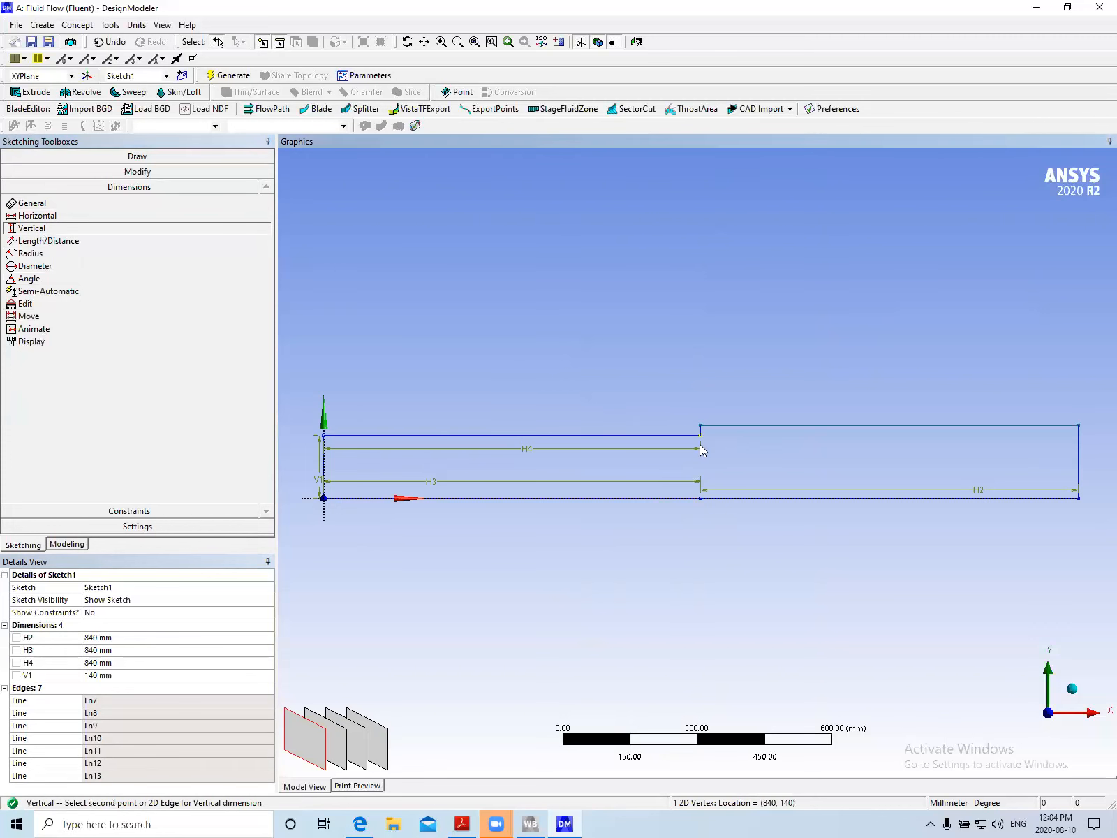
click(703, 498)
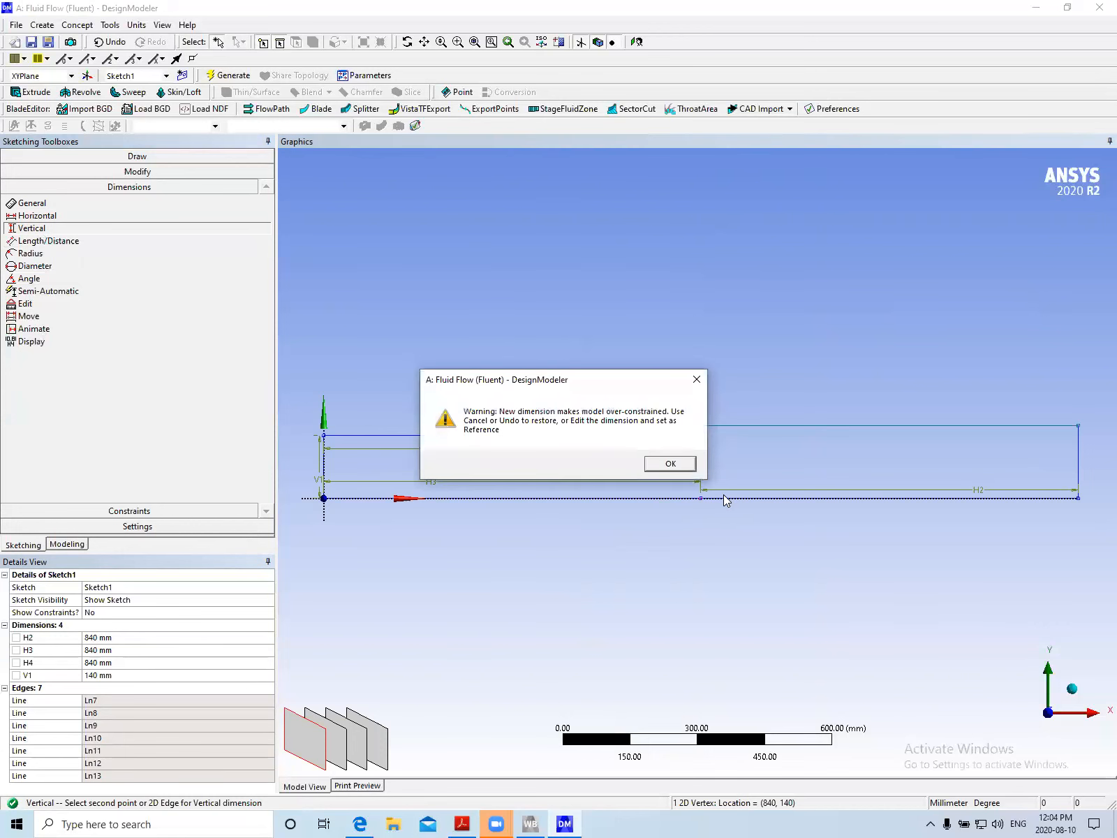
click(678, 466)
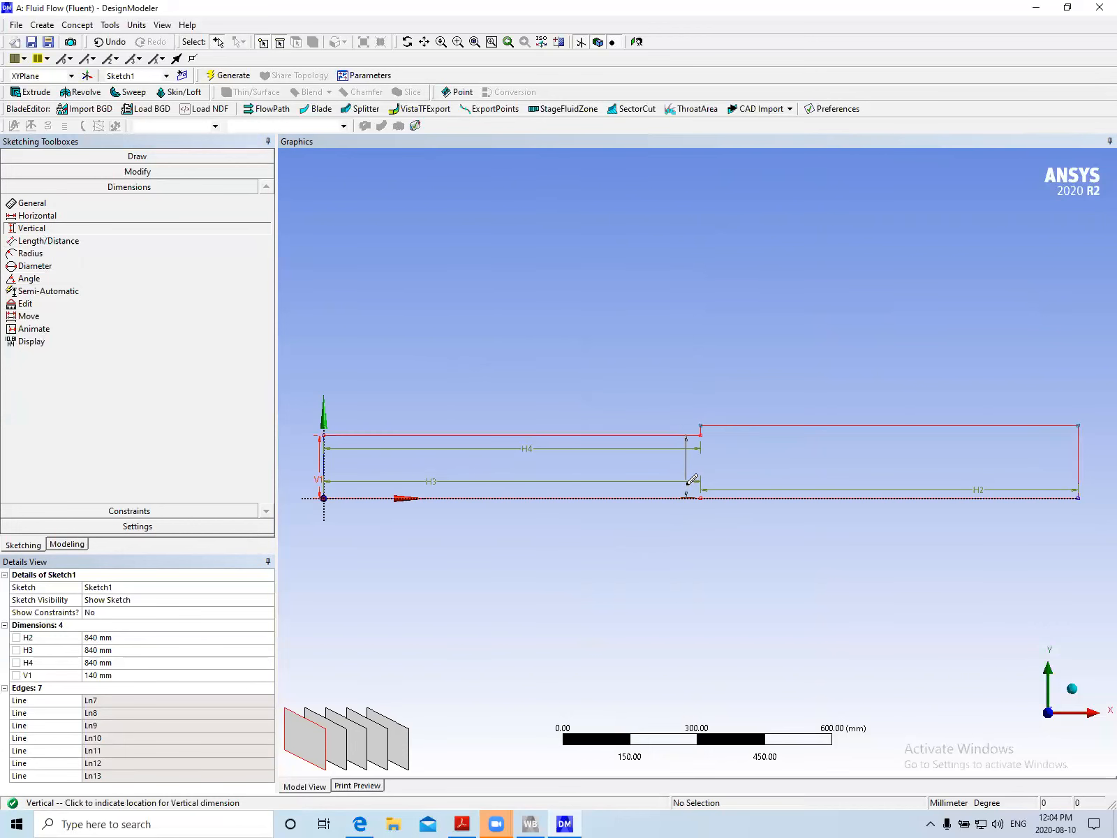
click(688, 485)
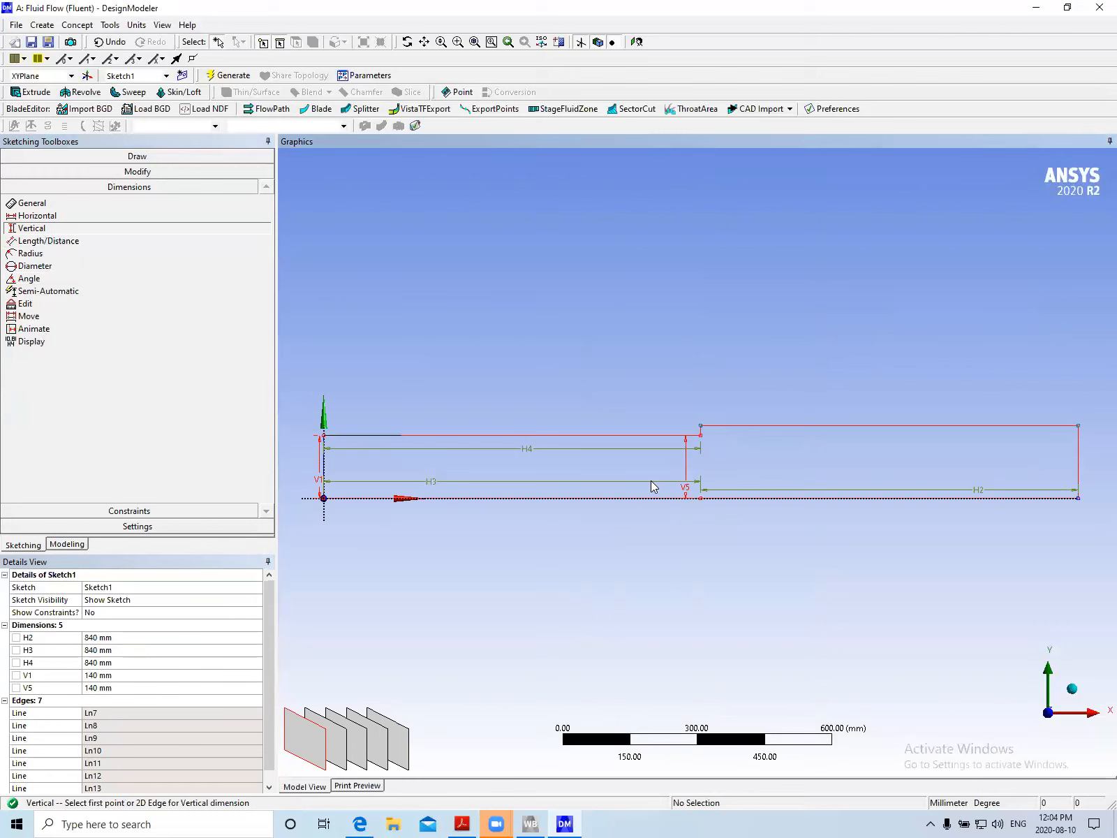
click(110, 42)
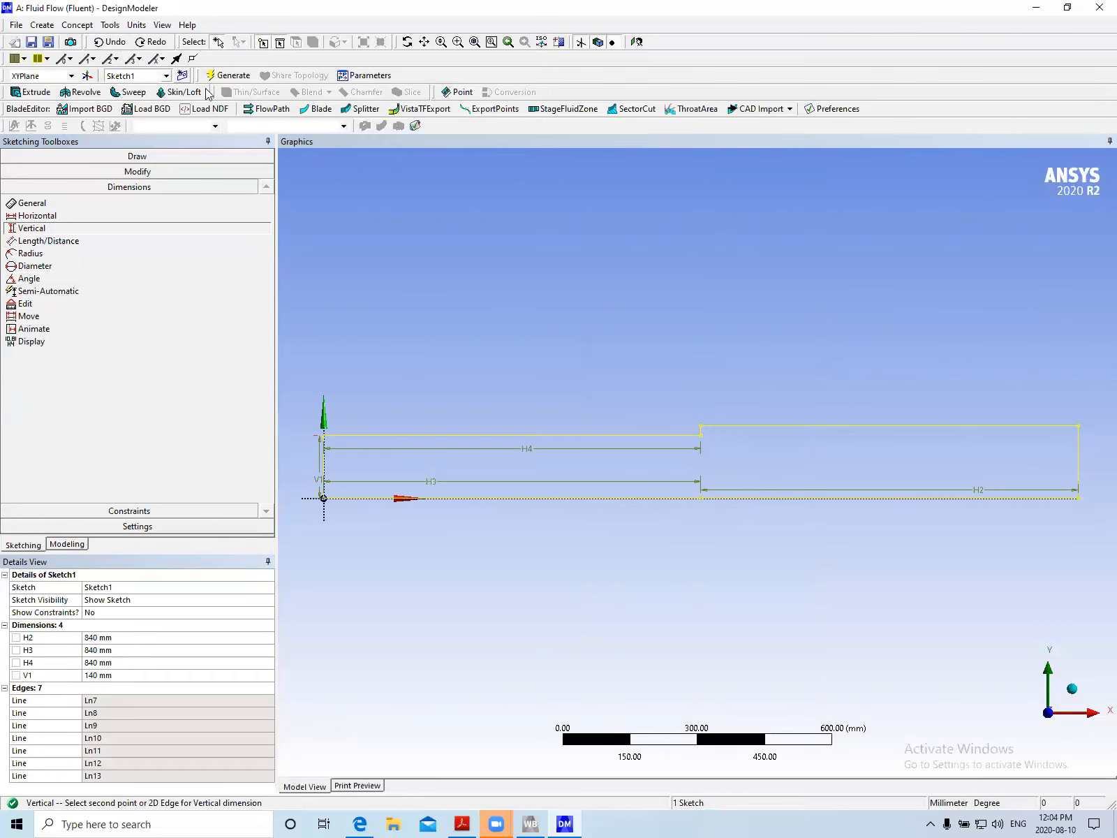
Try a vertical dimension between the left section's bottom edge and its horizontal step edge, and undo it
click(693, 503)
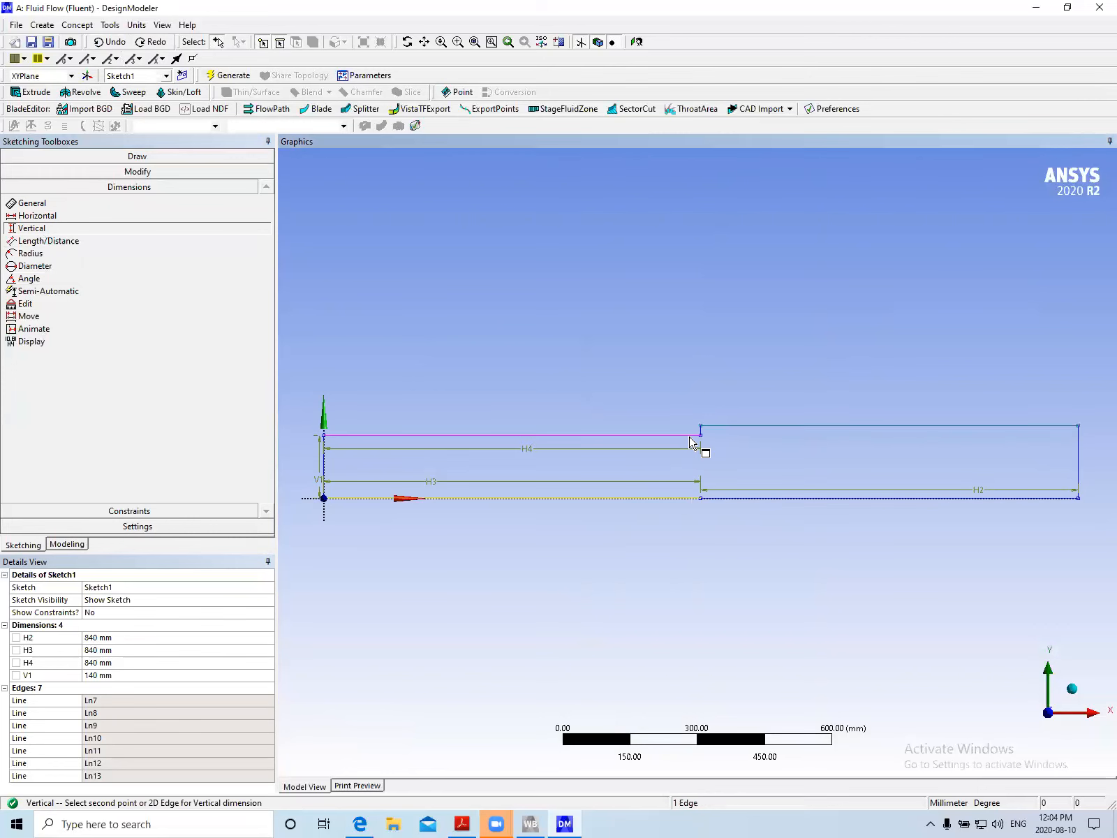
click(746, 442)
click(687, 464)
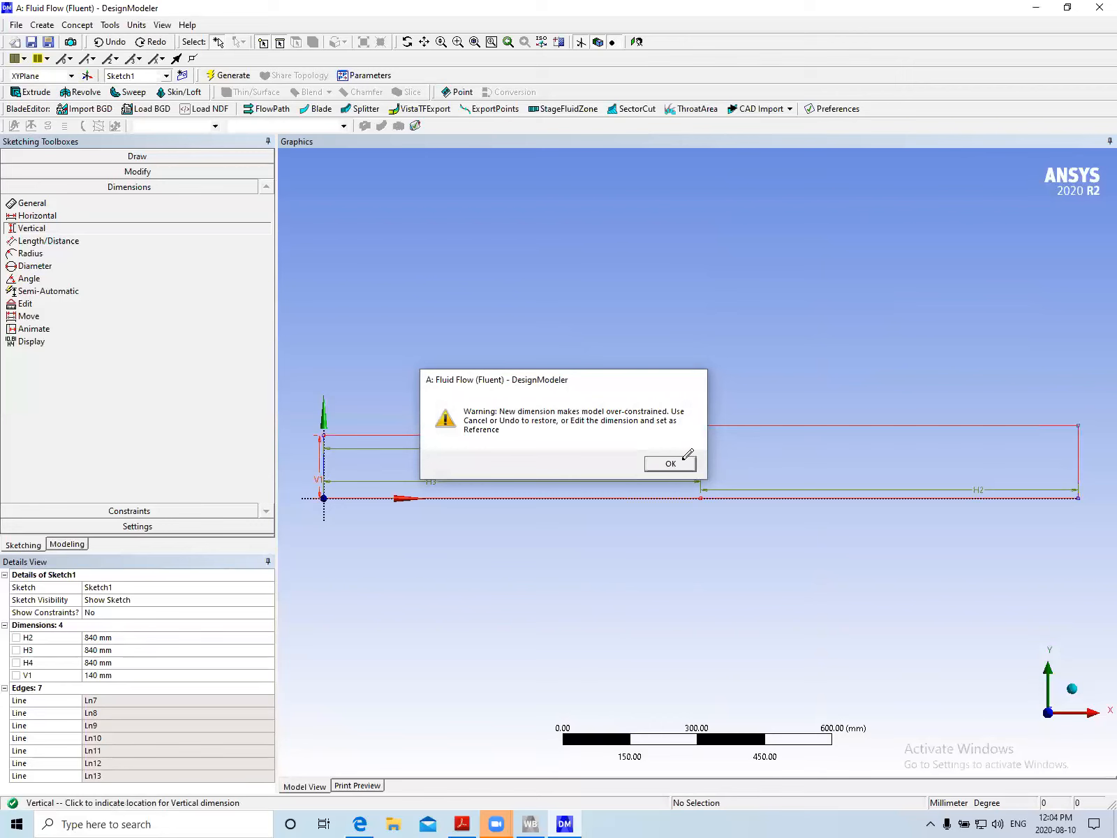
click(111, 42)
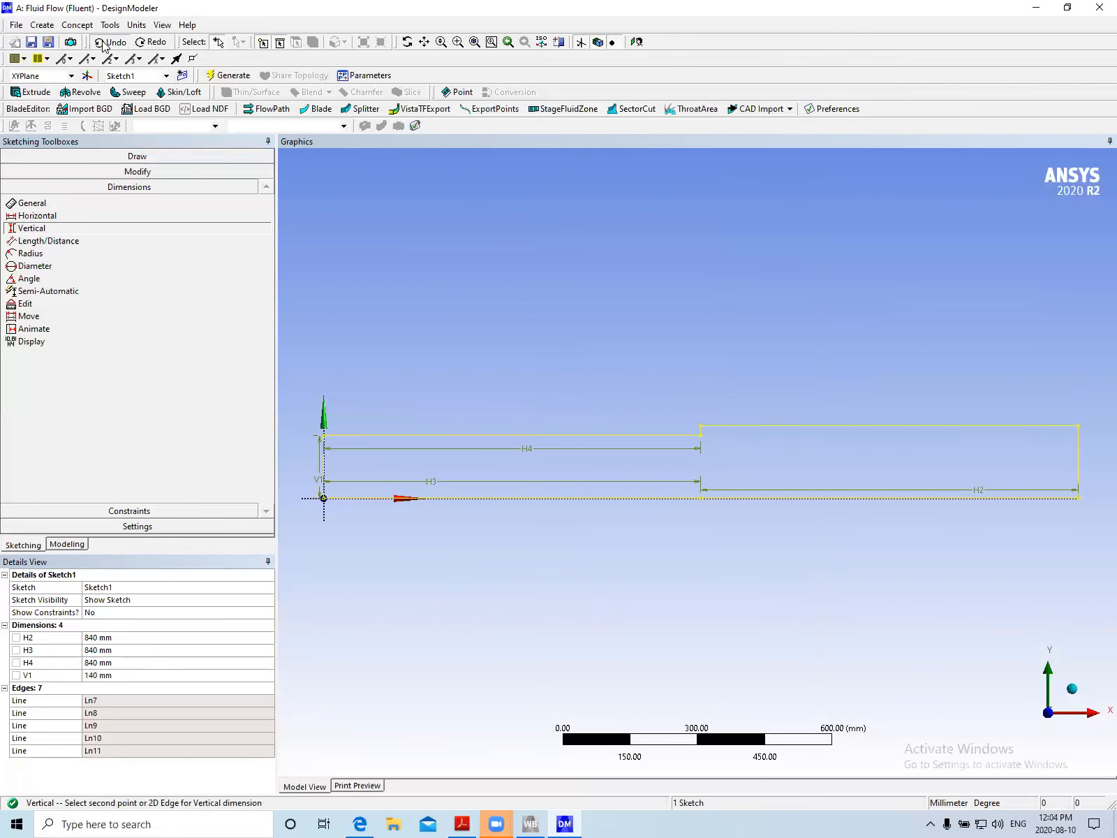
Add a General dimension to the right block's outer vertical edge and set its height to 336 mm
click(43, 203)
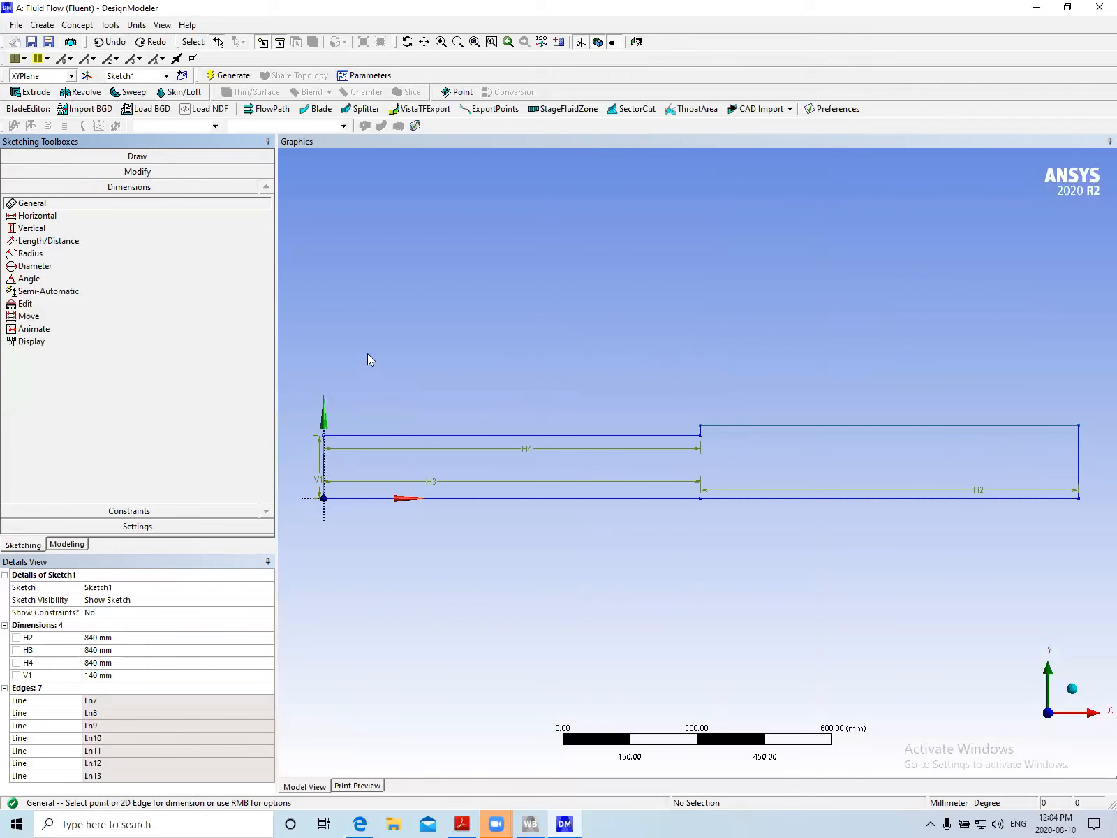
click(1080, 462)
click(1093, 456)
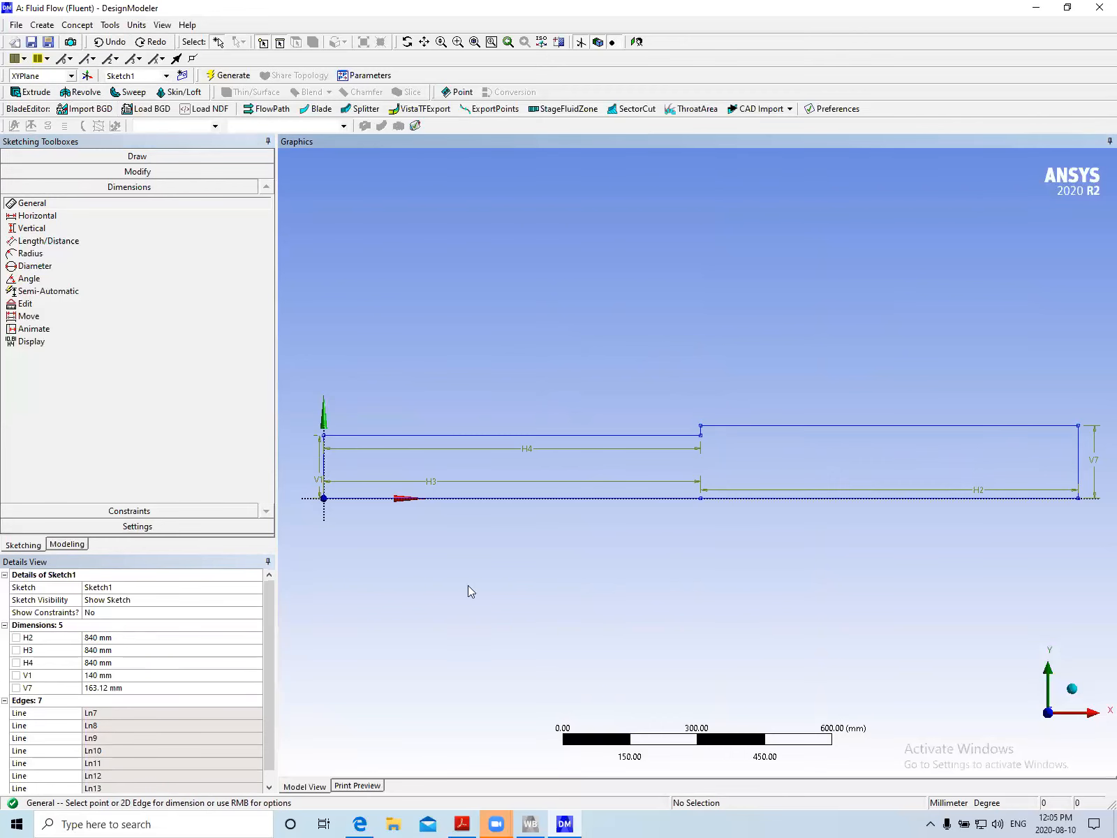
click(91, 688)
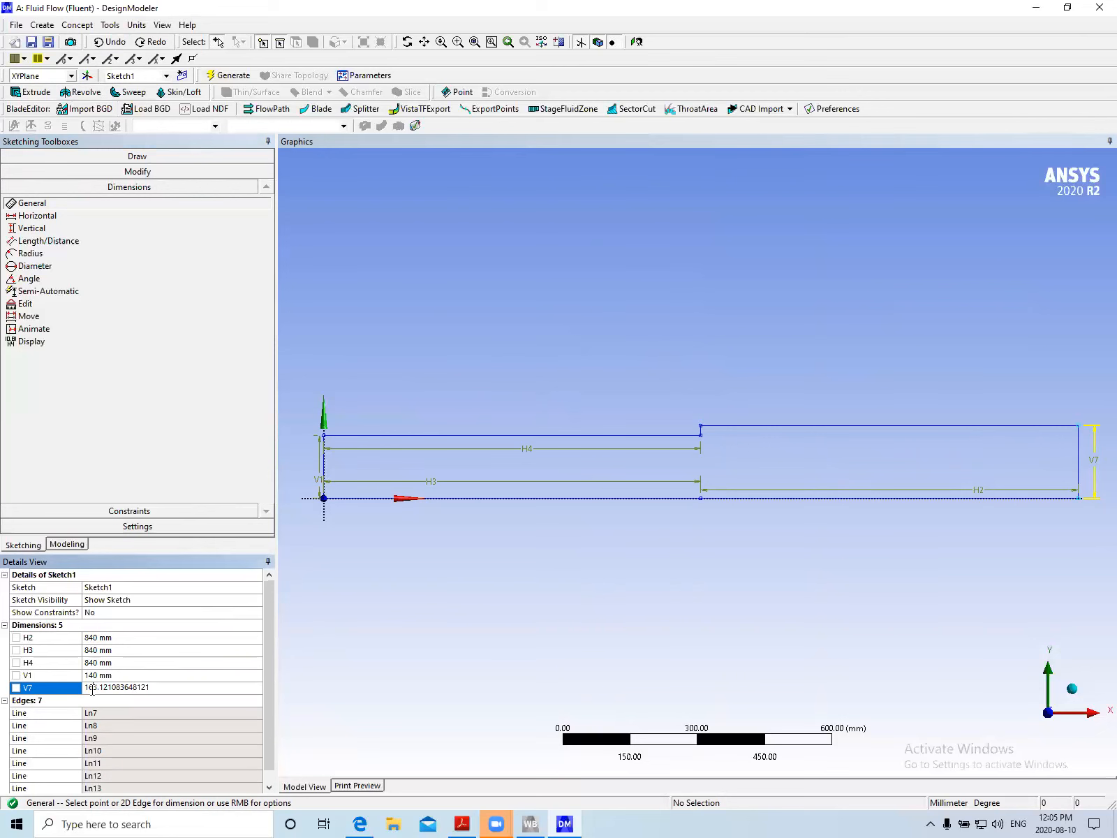
drag(166, 684, 7, 672)
text(336)
key(Return)
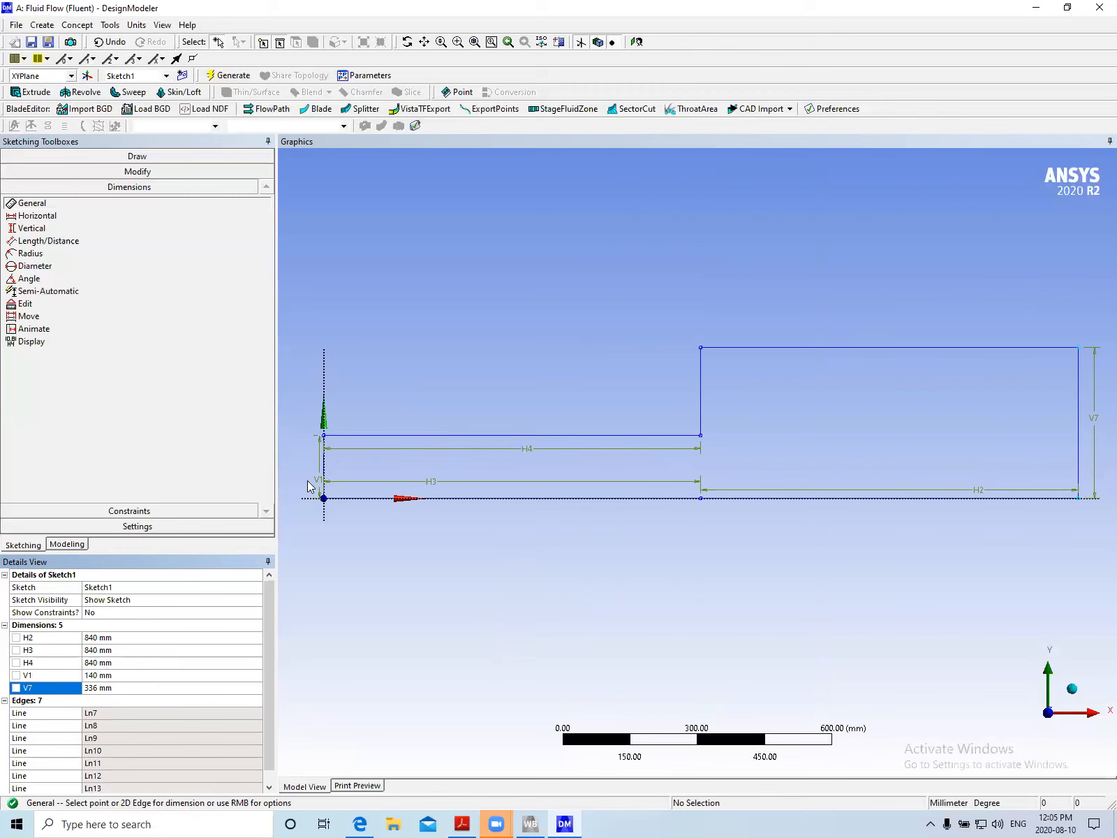
Trim away the horizontal step edge between the Y axis and the inner vertical edge
click(139, 171)
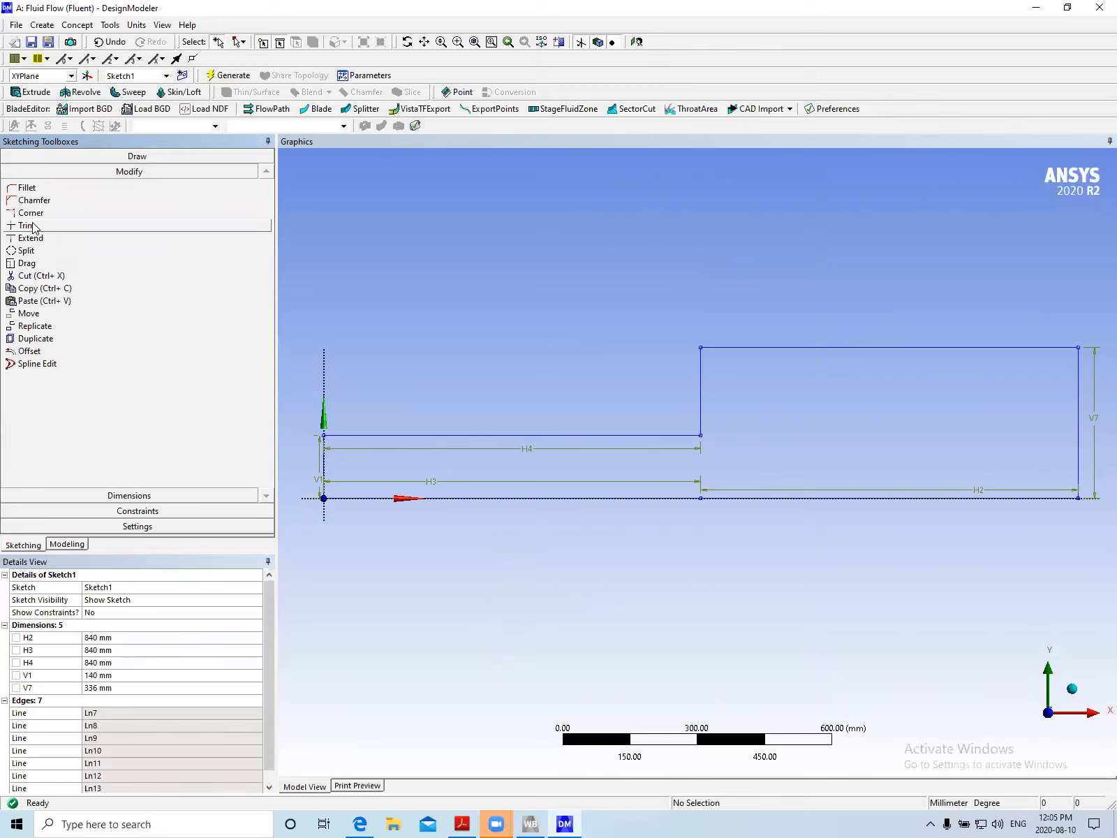
click(28, 226)
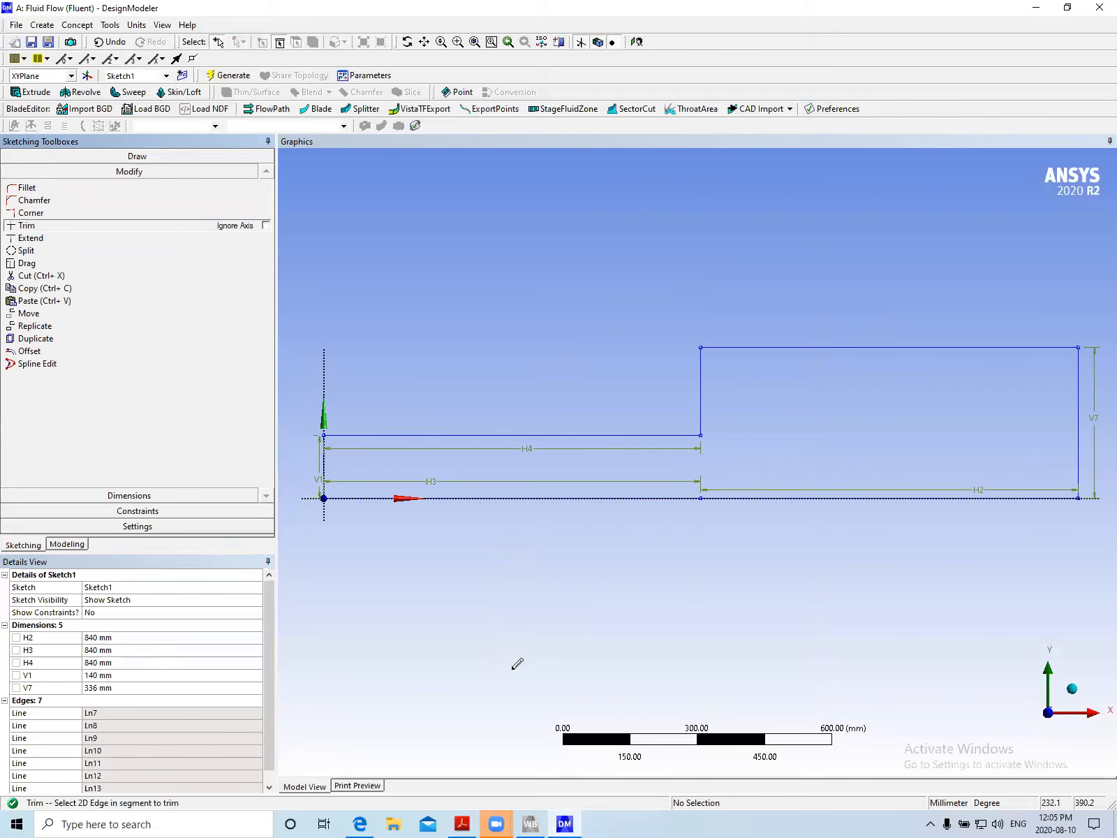
click(599, 435)
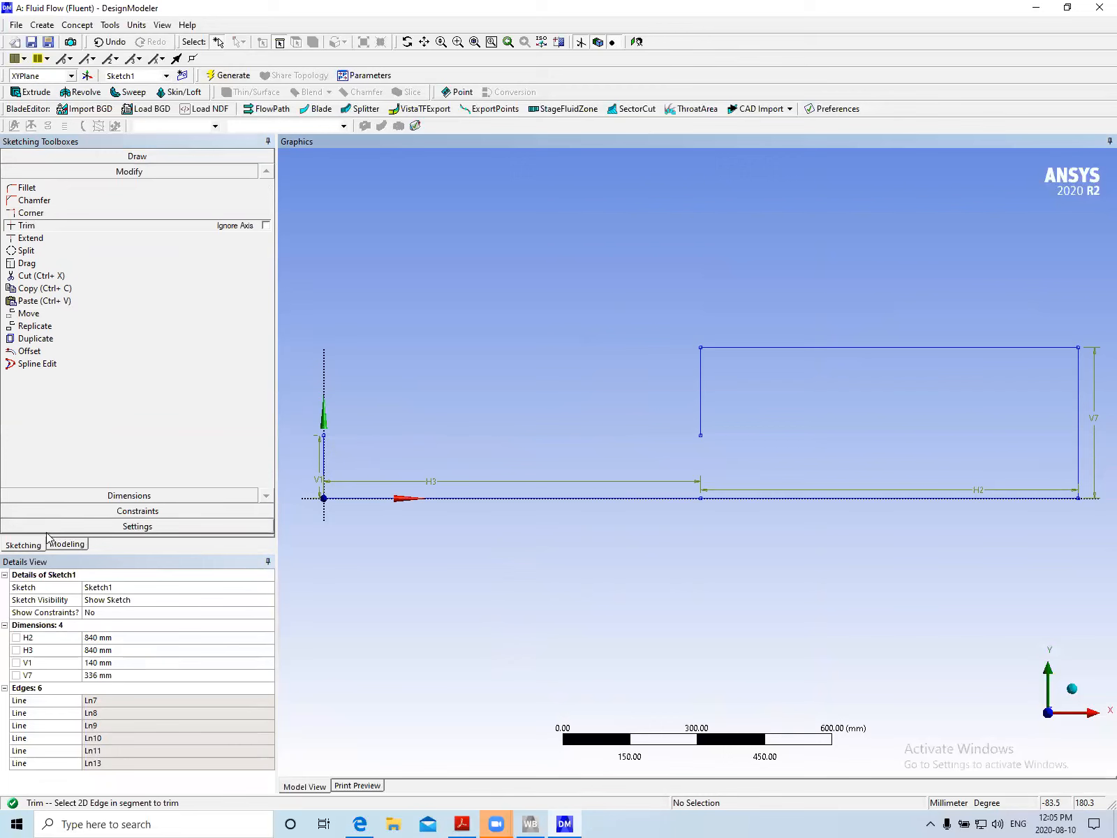
Try to add a General dimension to the right section's bottom edge, and undo it
click(68, 545)
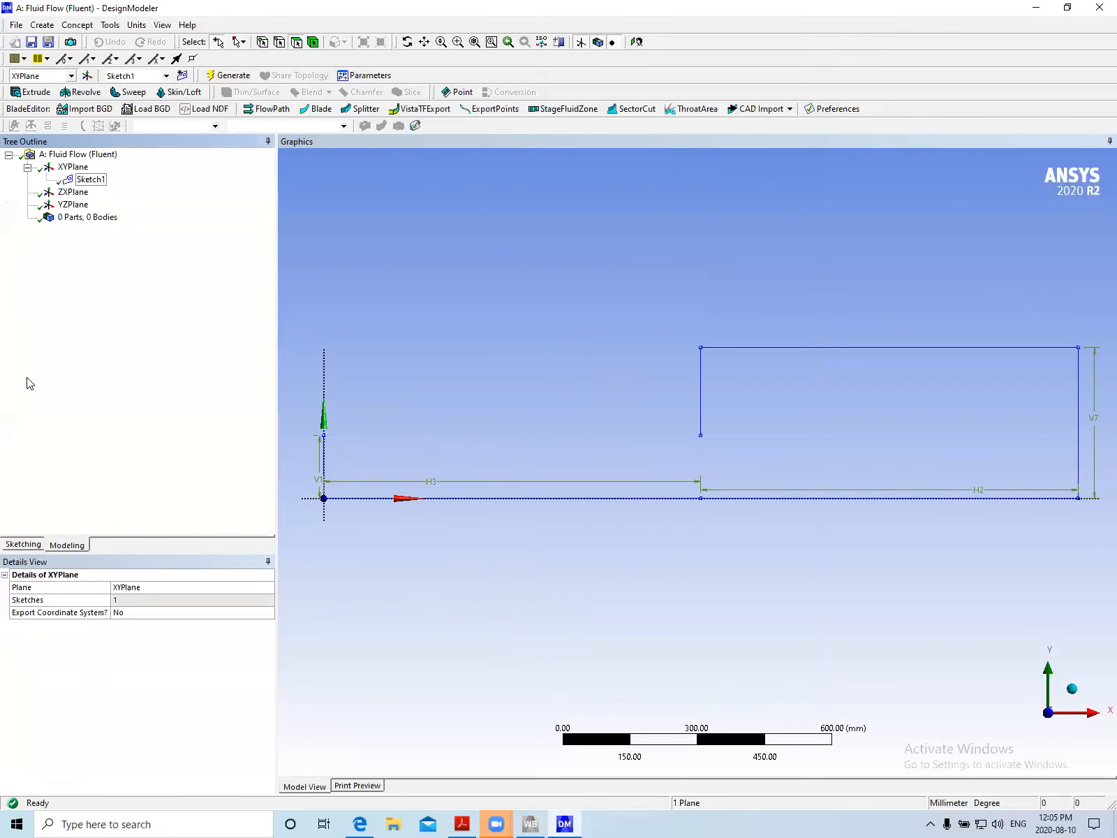
click(23, 544)
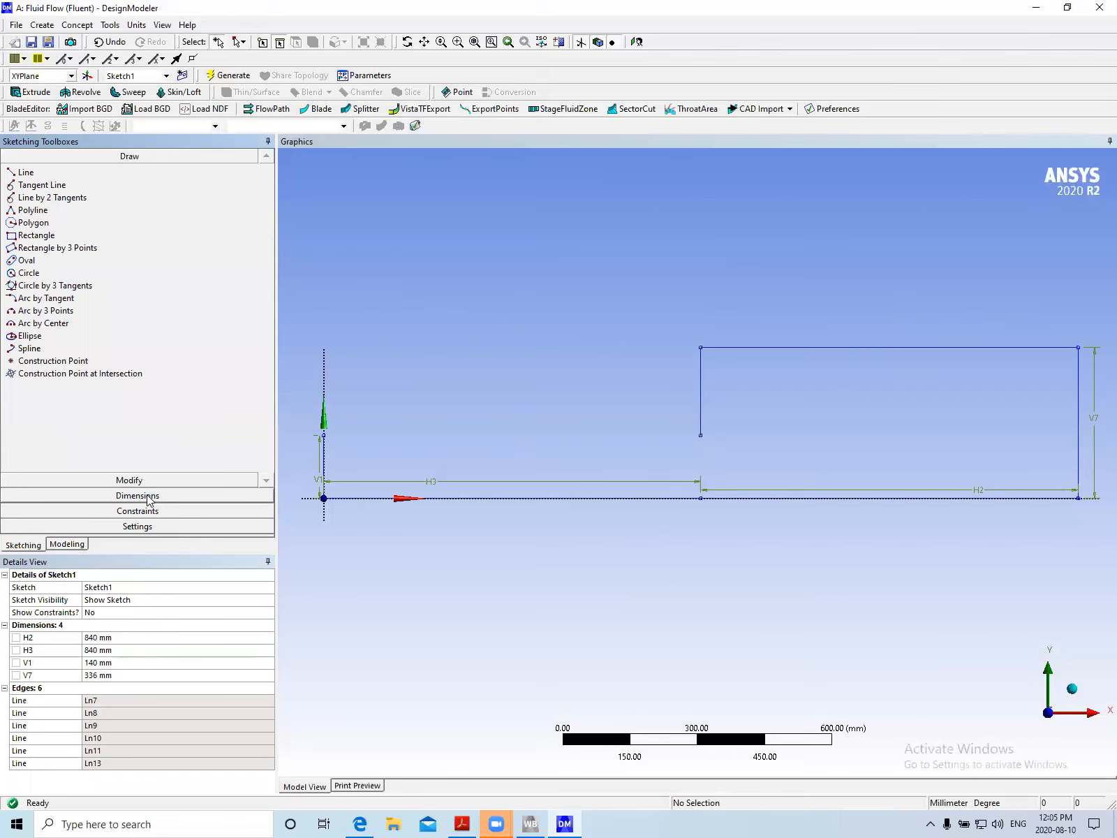
click(147, 498)
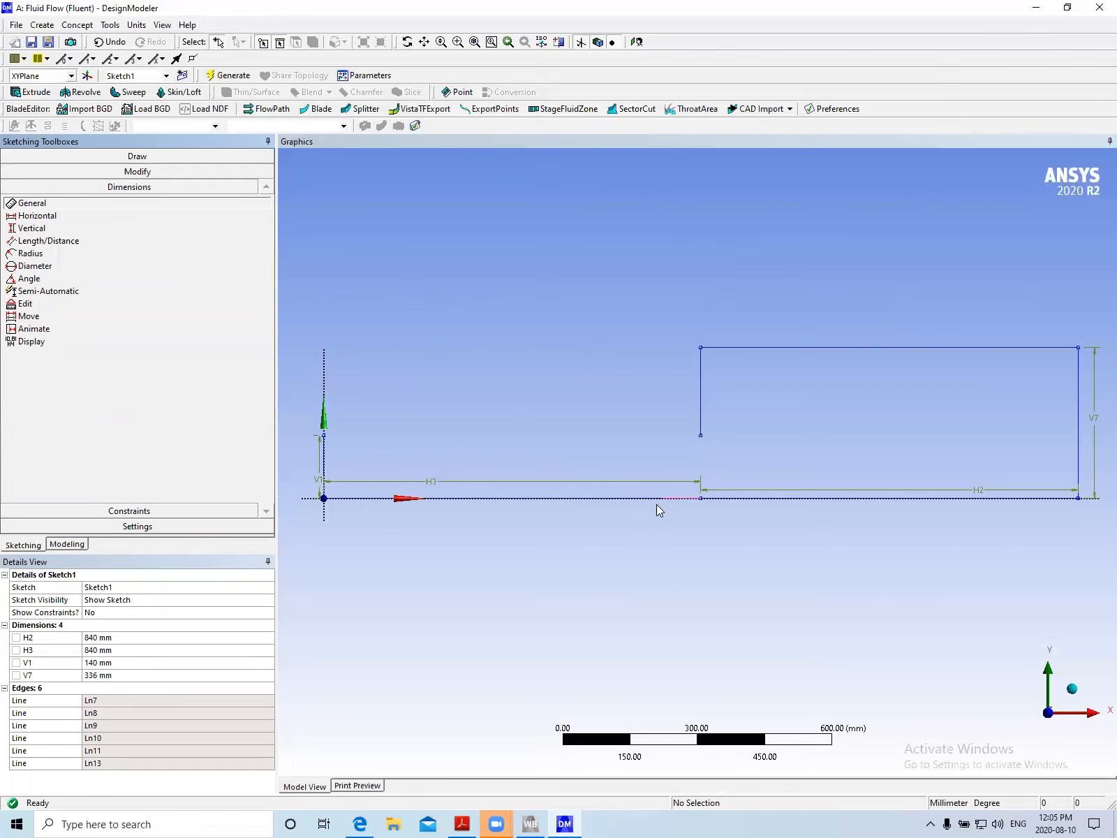
click(713, 509)
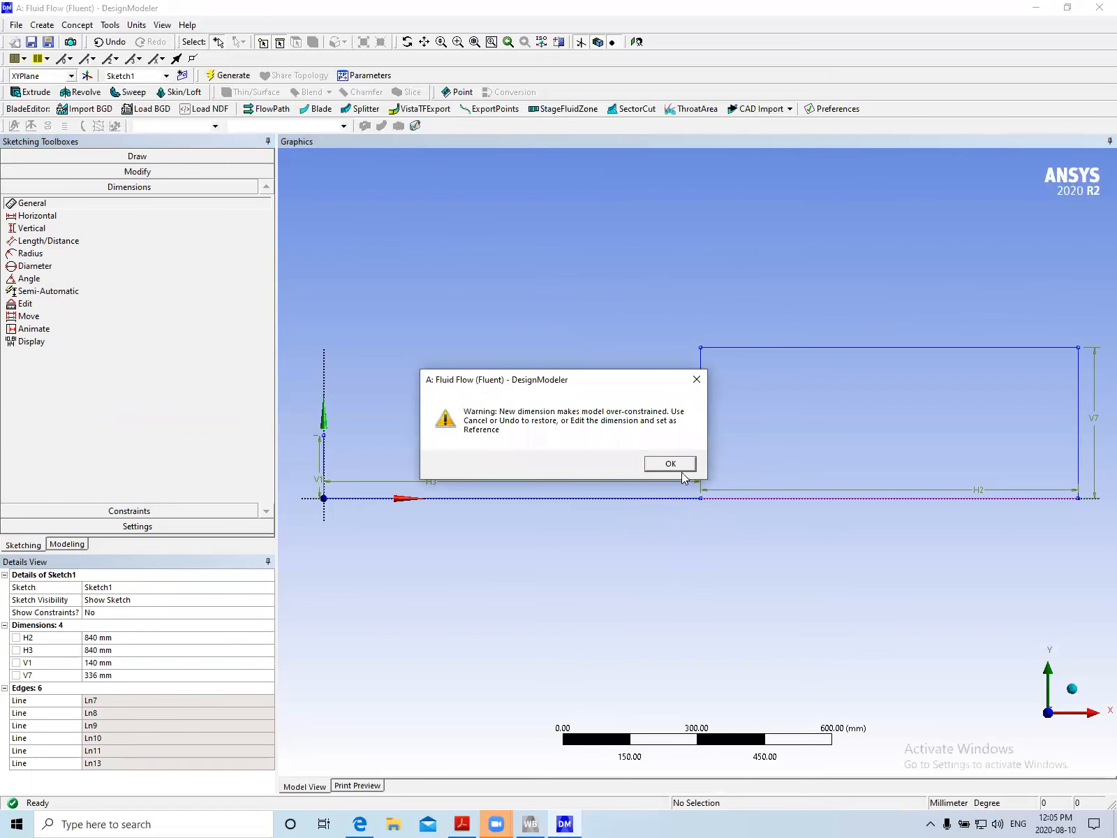
click(669, 463)
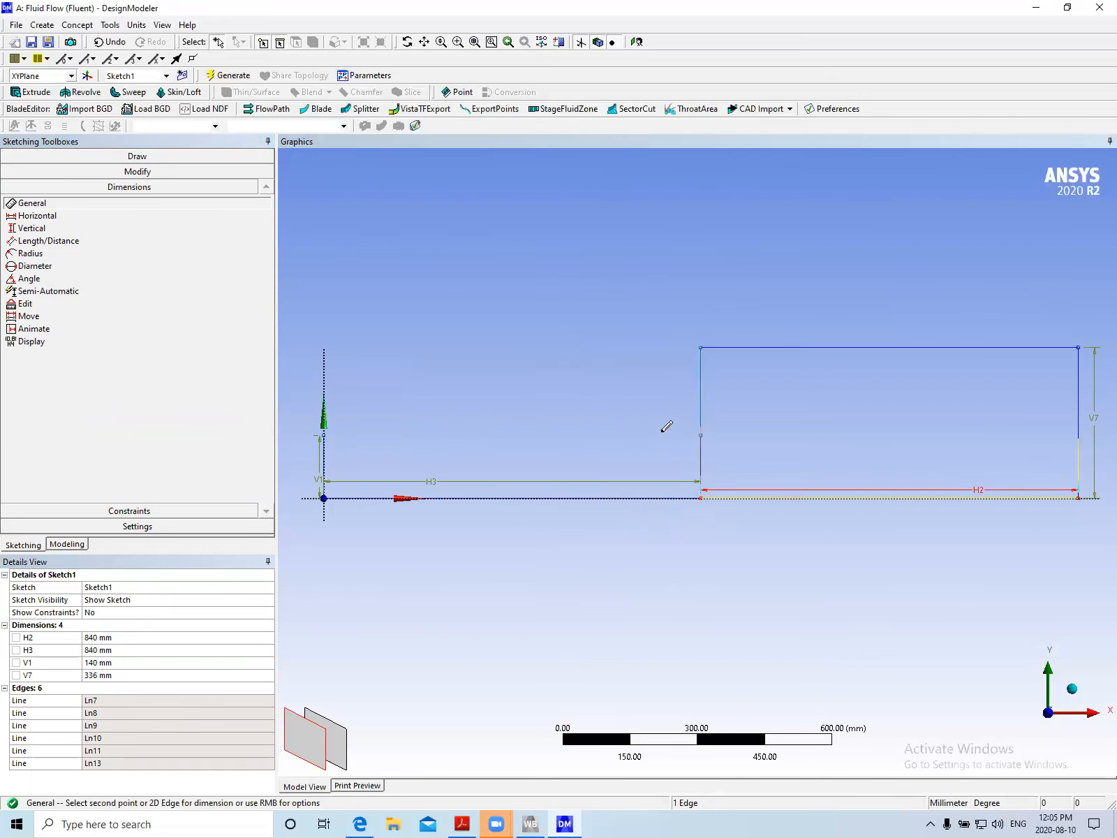
click(112, 43)
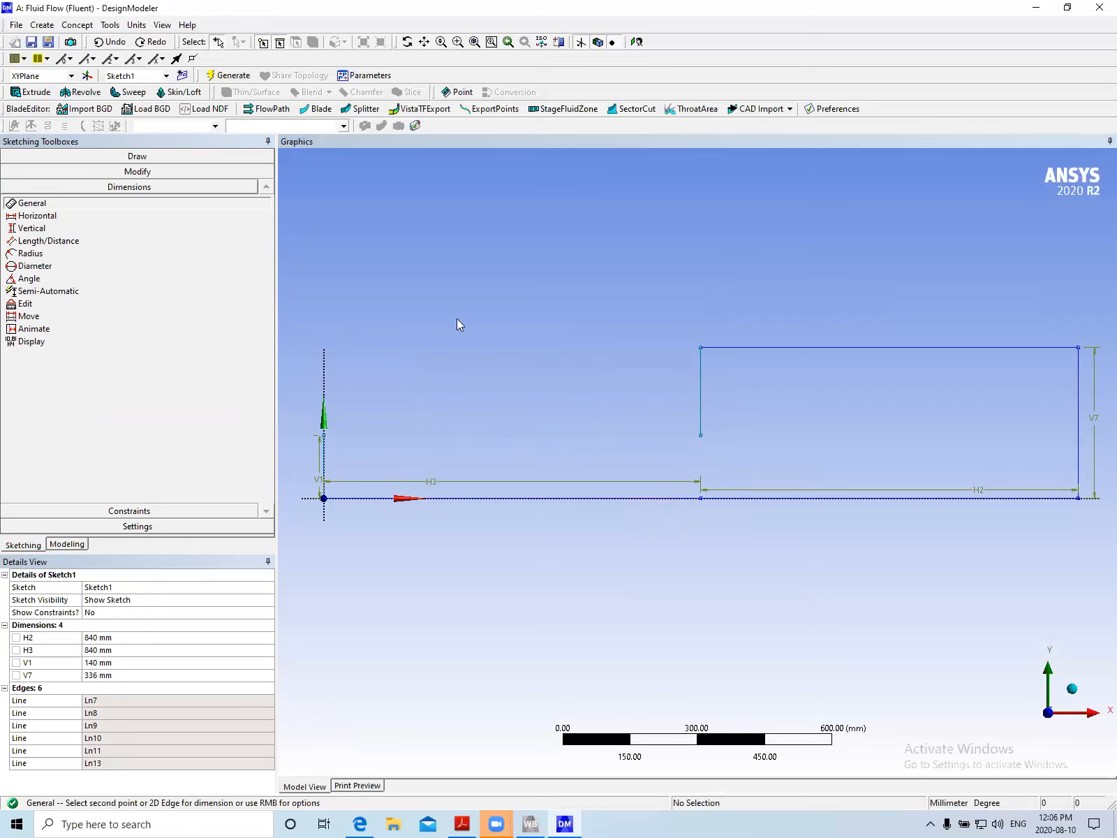
Draw a vertical line from the lower end of the inner step edge down to the vertex between the two bottom edges
click(67, 156)
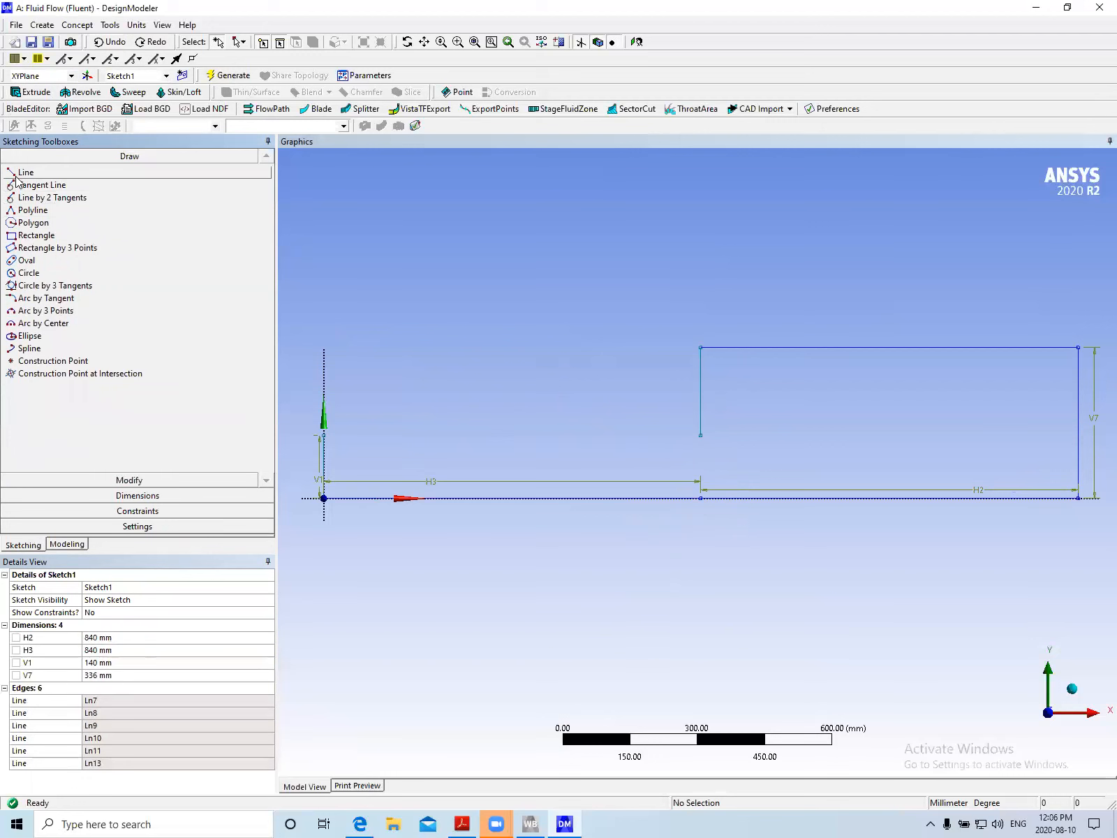
click(38, 174)
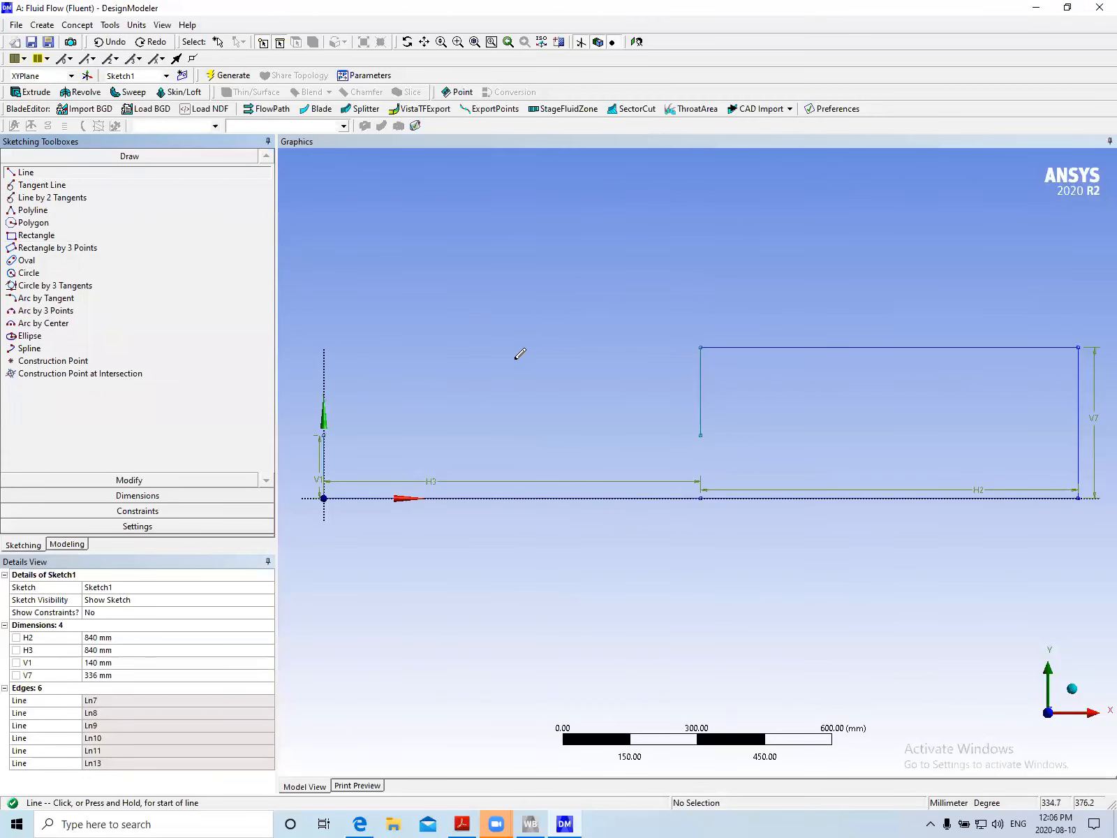
click(701, 434)
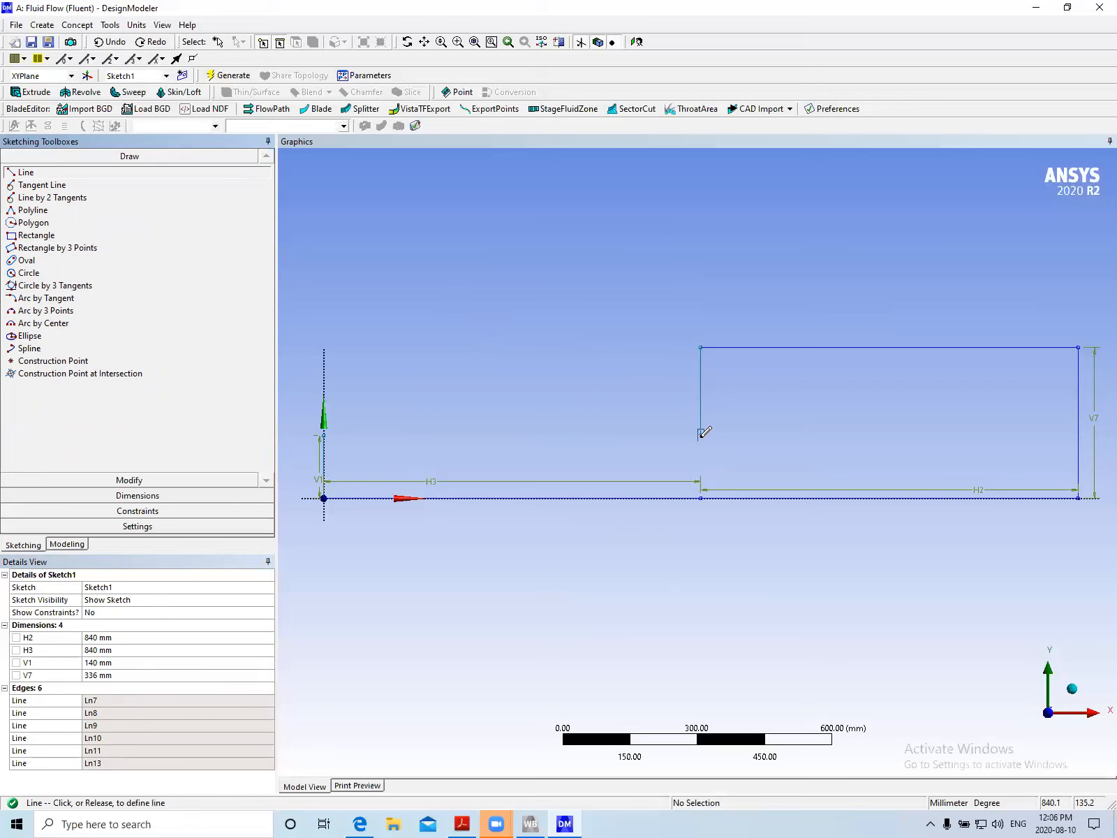
click(701, 498)
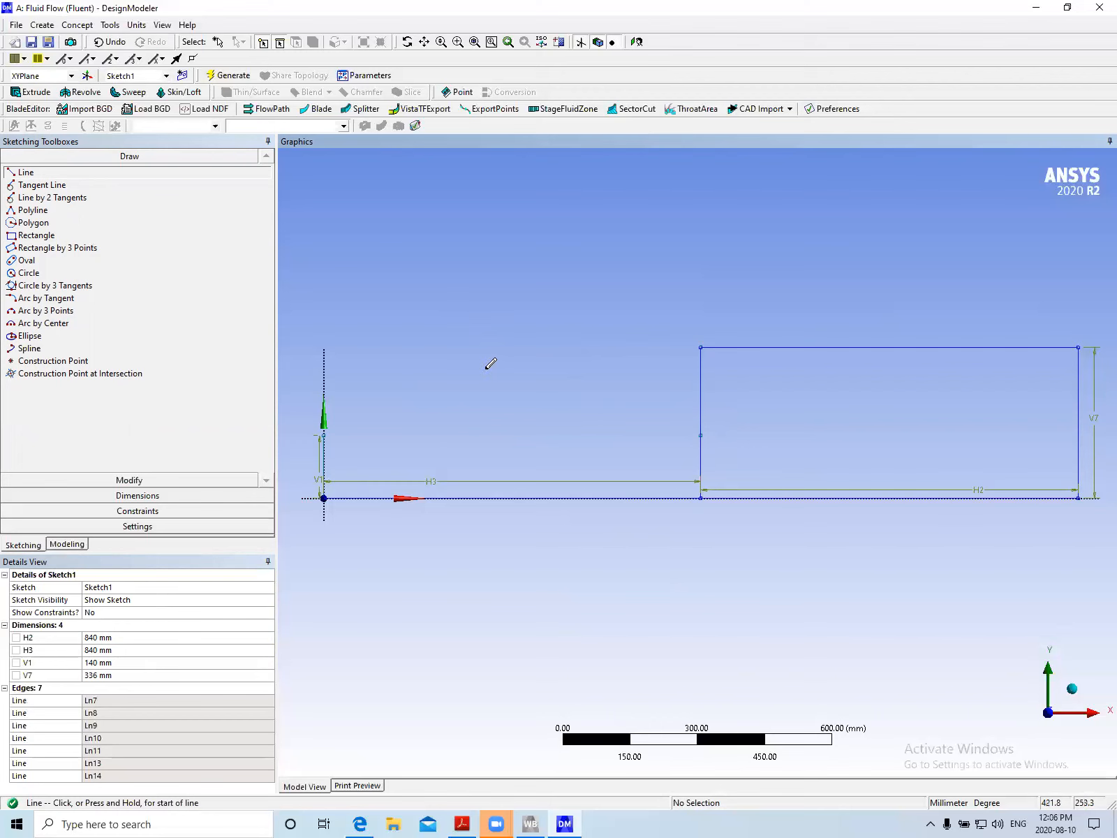
Add a General dimension to the new vertical line below the step edge and set its length to 168 mm
click(138, 496)
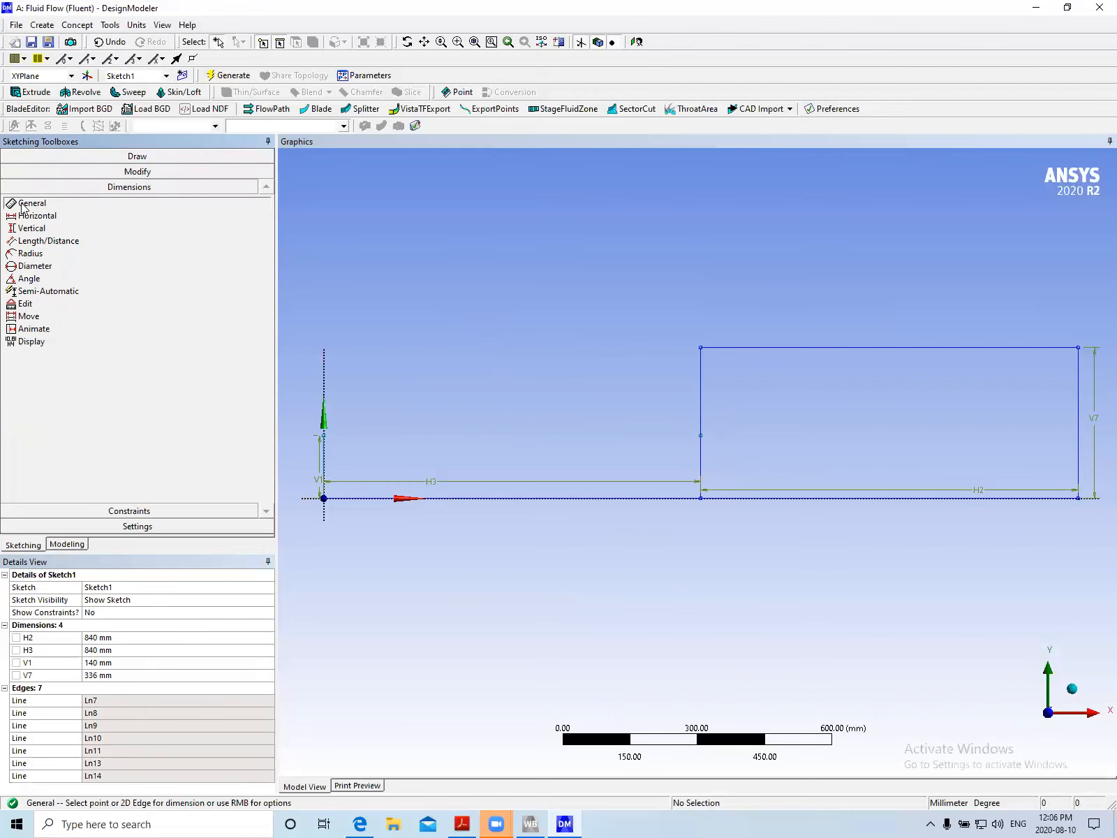
click(702, 464)
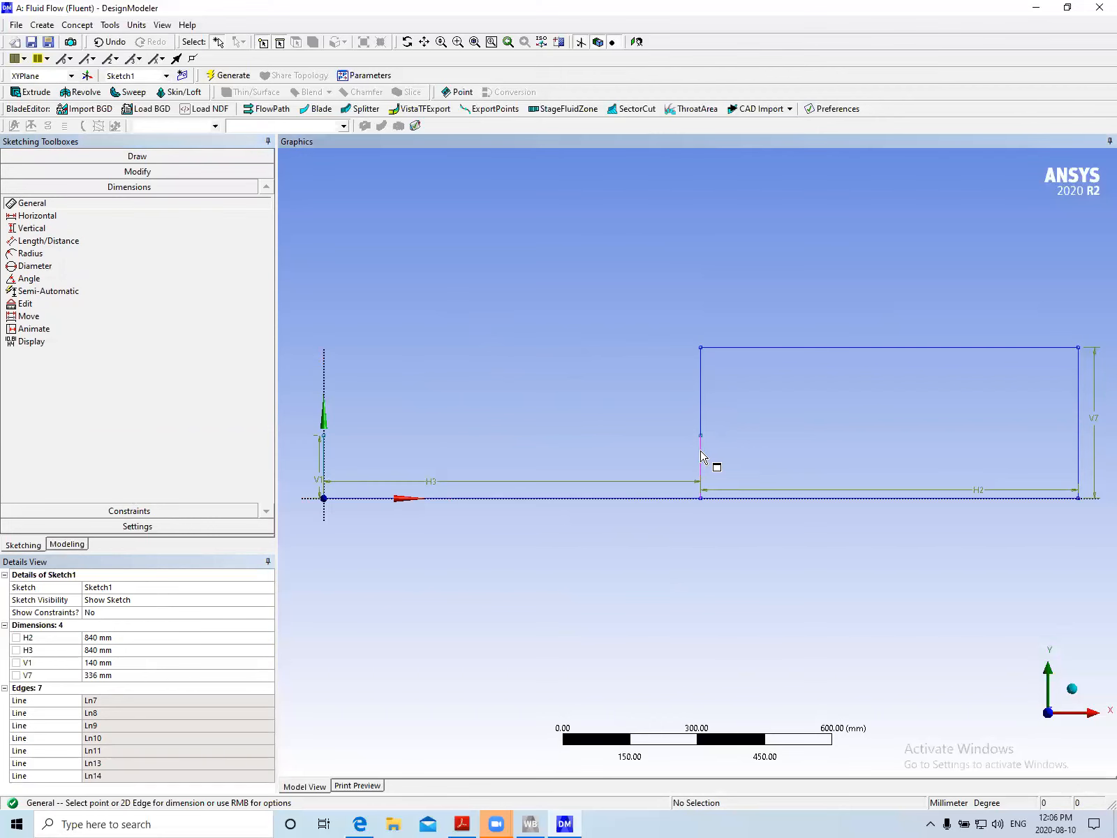
click(724, 455)
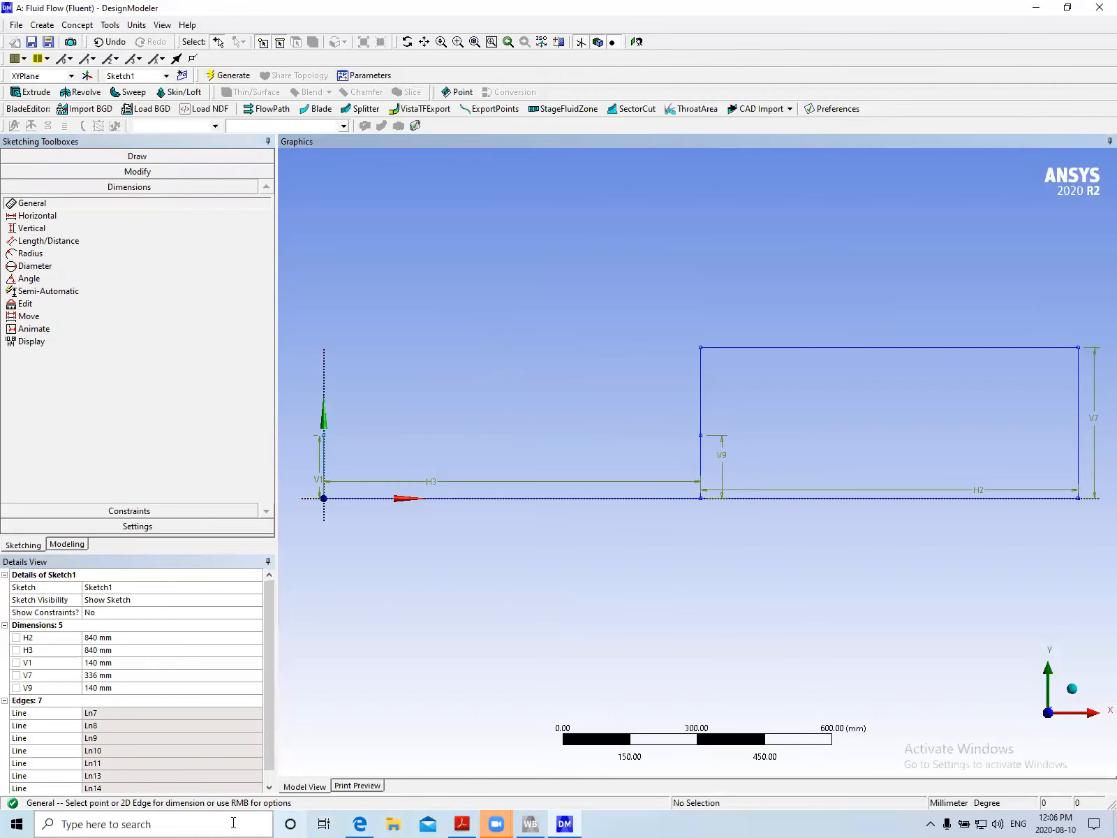
click(98, 688)
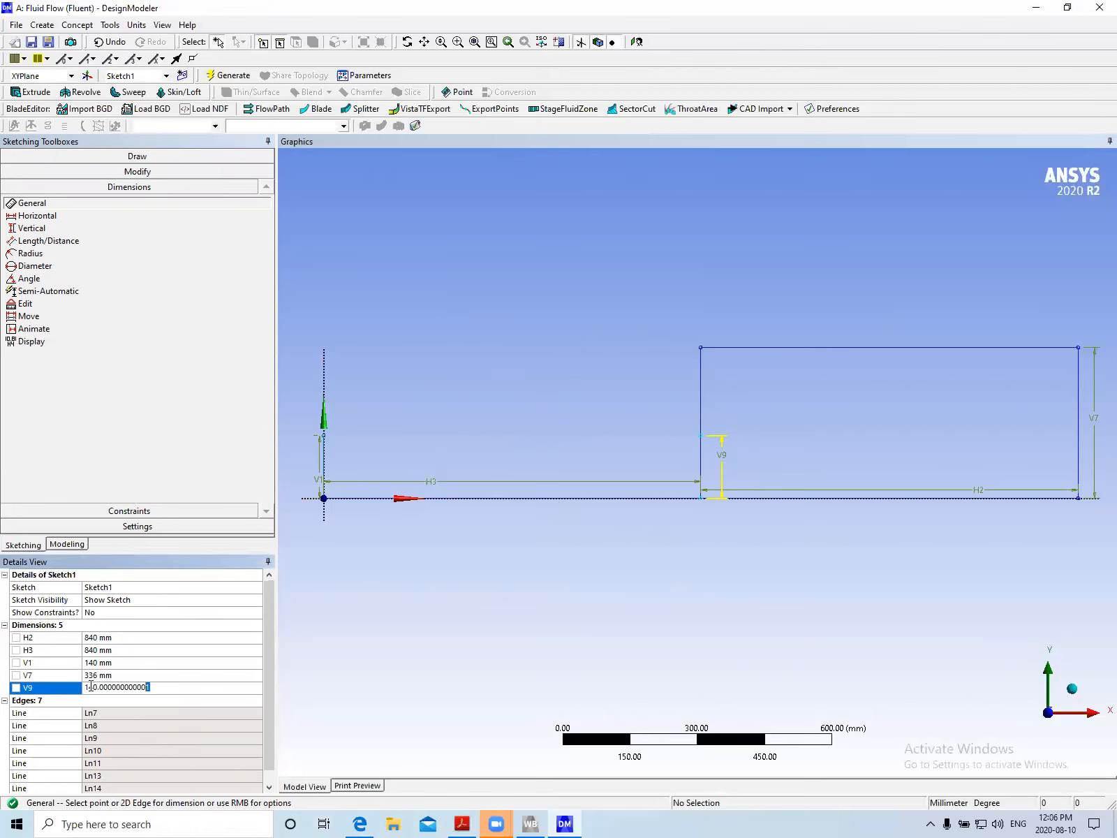
drag(91, 687, 75, 690)
text(1)
key(Return)
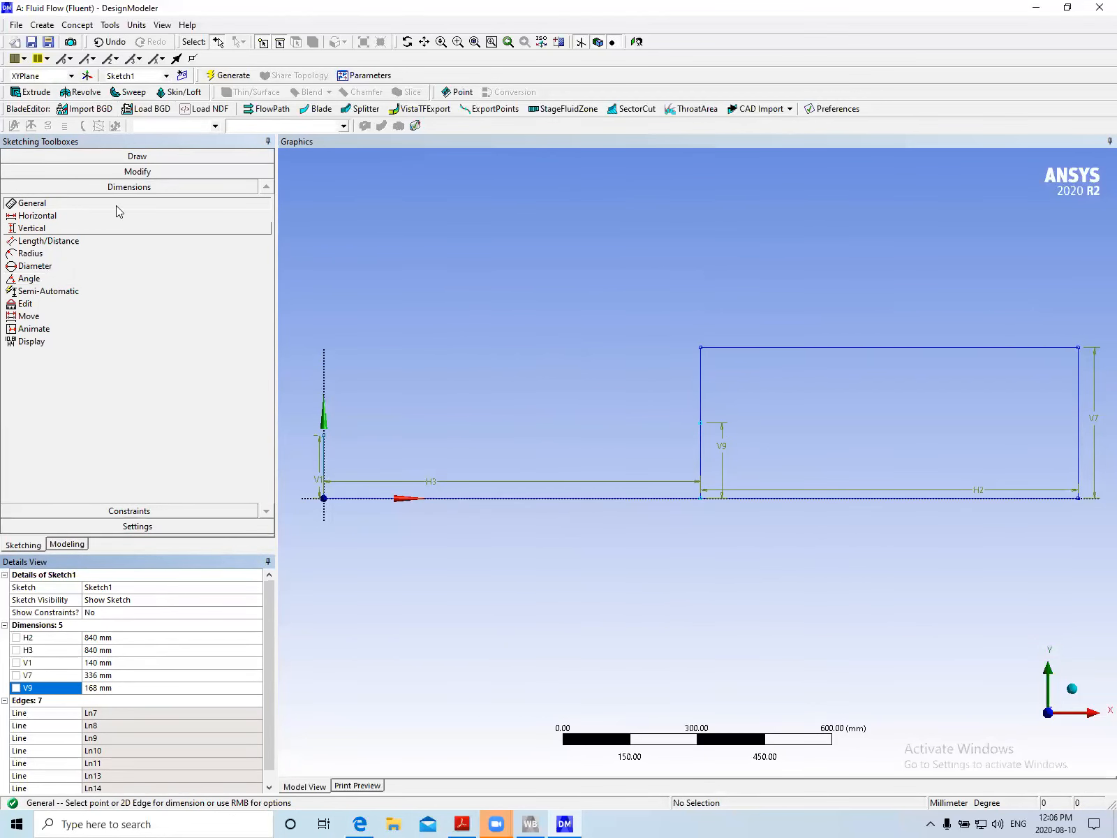
Trim away the 168 mm vertical line between the inner step edge and the bottom edge
click(111, 172)
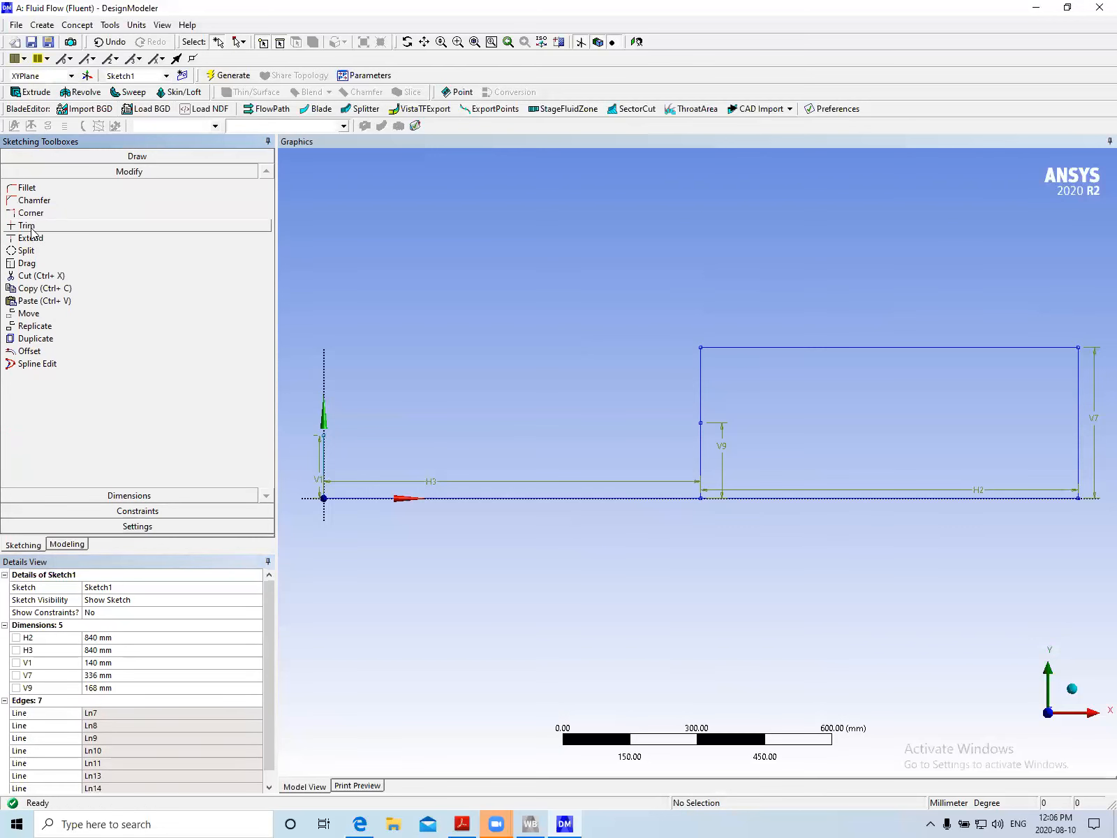
click(28, 226)
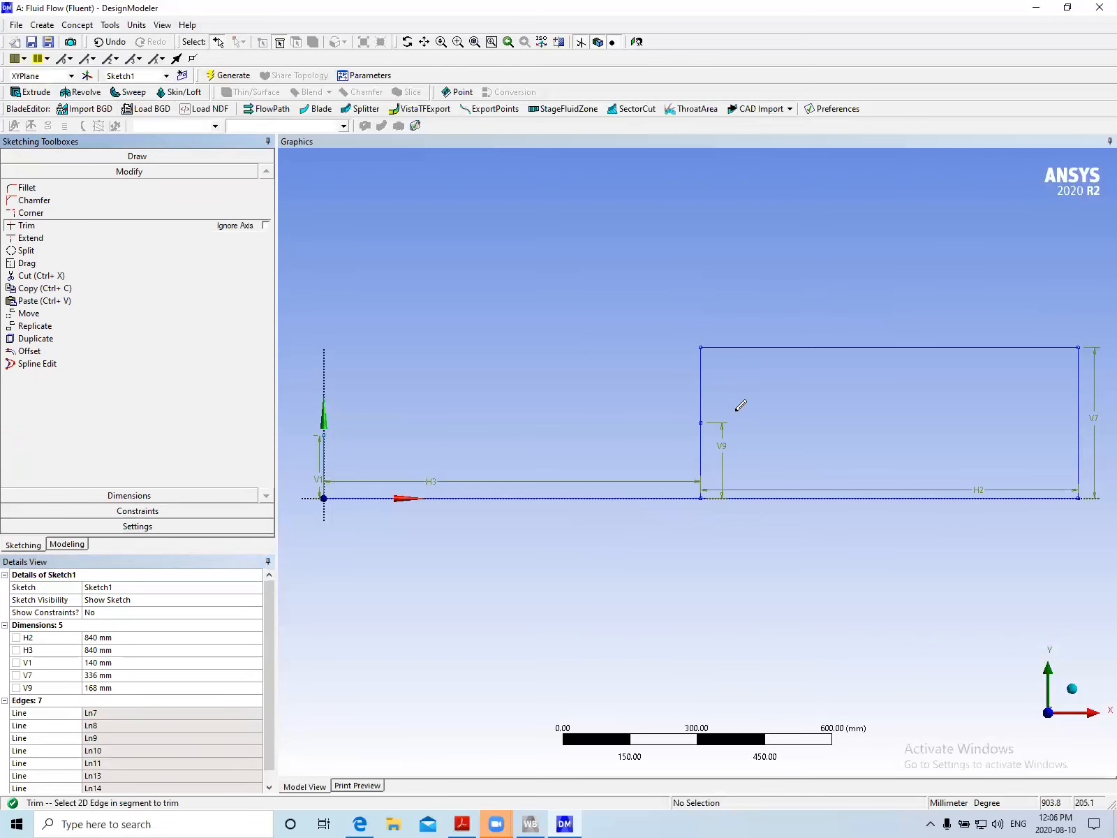
click(701, 446)
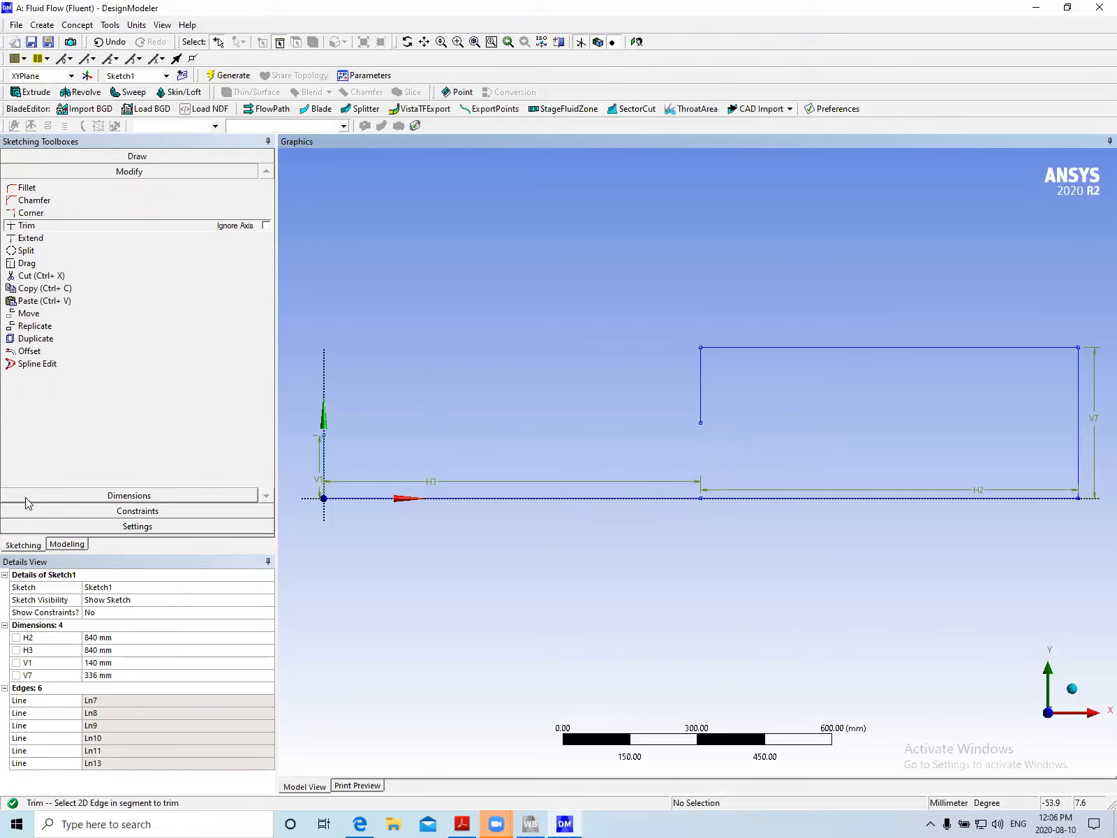
Place a construction point above the left section's bottom edge, at about X 402 mm and Y 65 mm
click(133, 158)
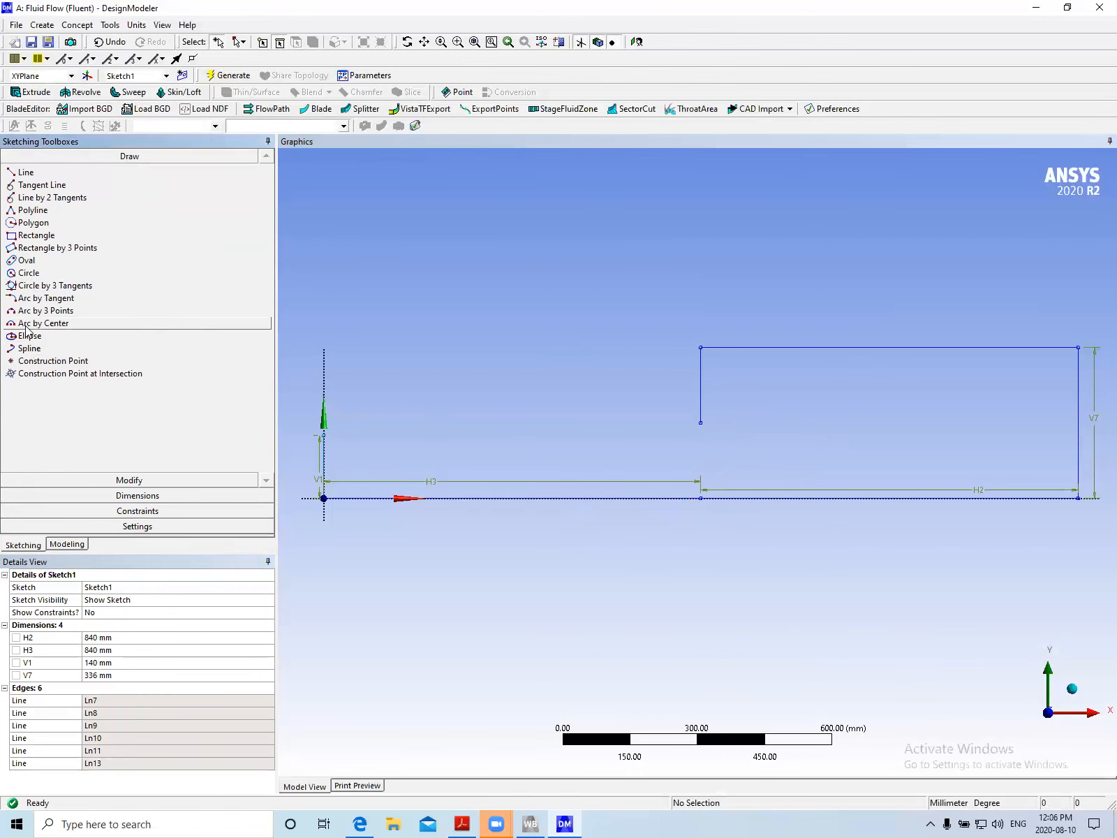
click(53, 361)
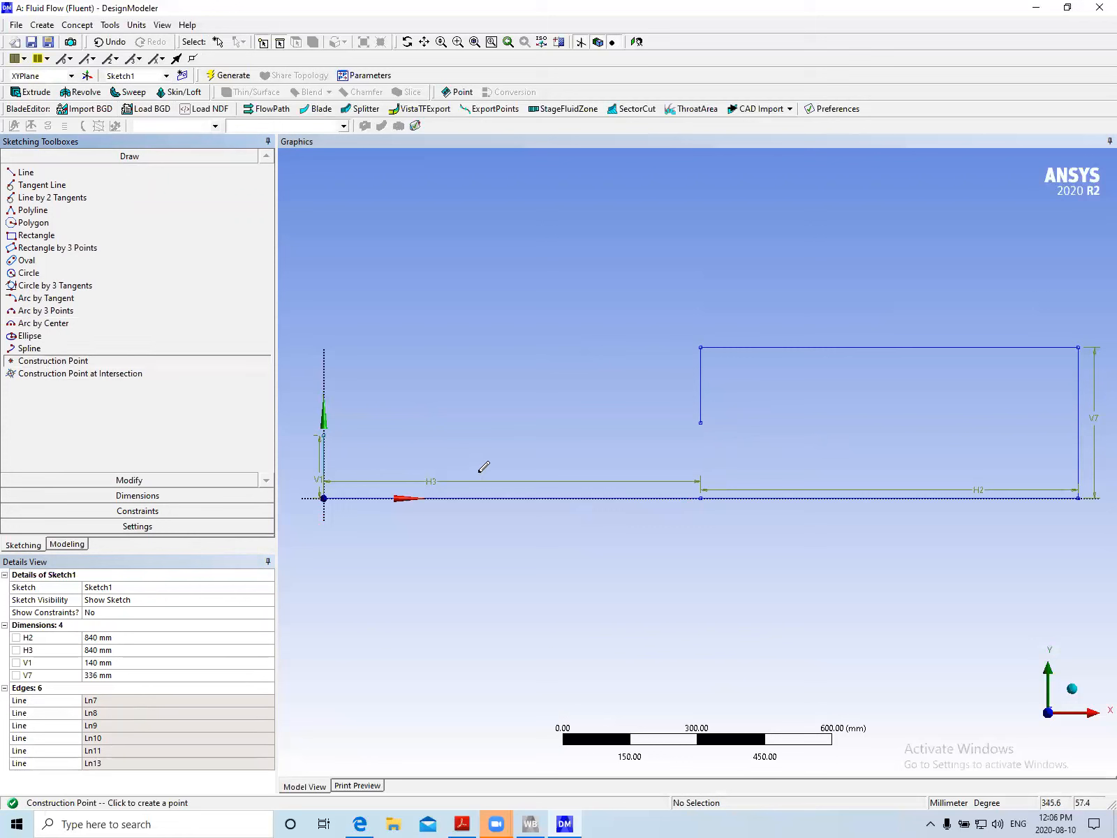
click(504, 469)
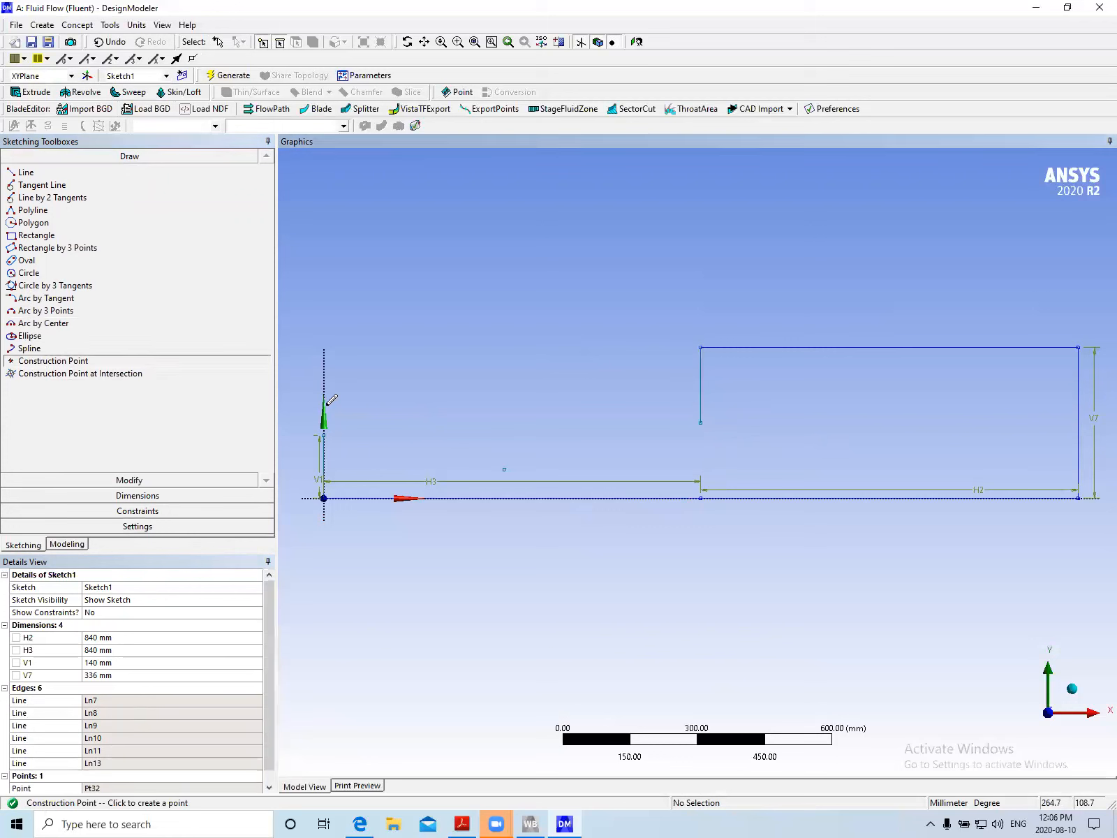
Add a horizontal dimension from the construction point to the Y axis and set it to 400 mm
click(99, 495)
click(37, 215)
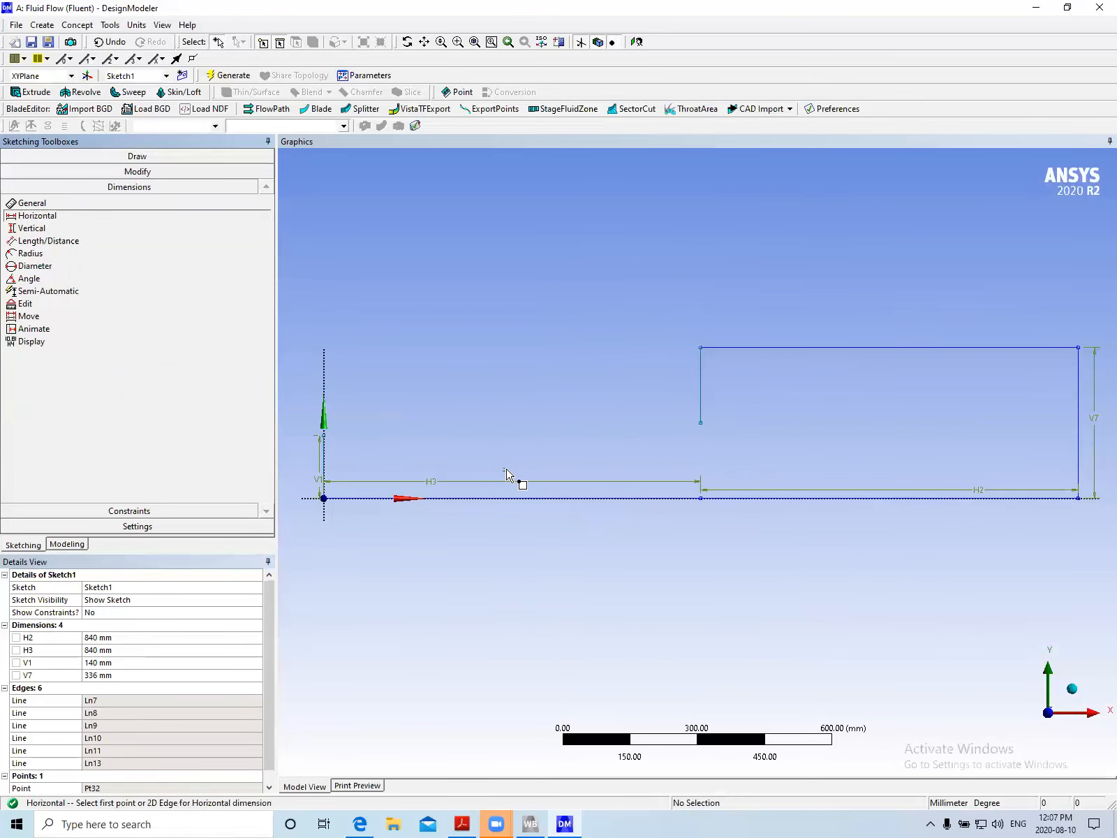
click(506, 470)
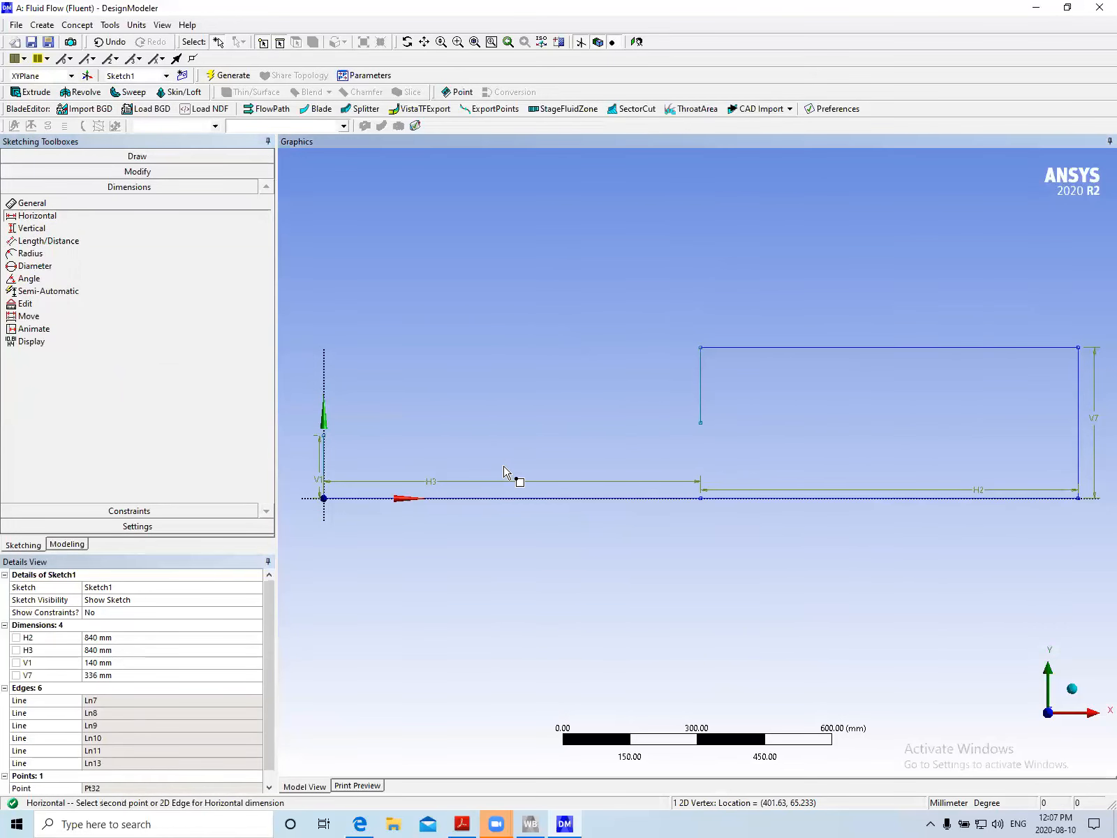
click(326, 469)
click(344, 365)
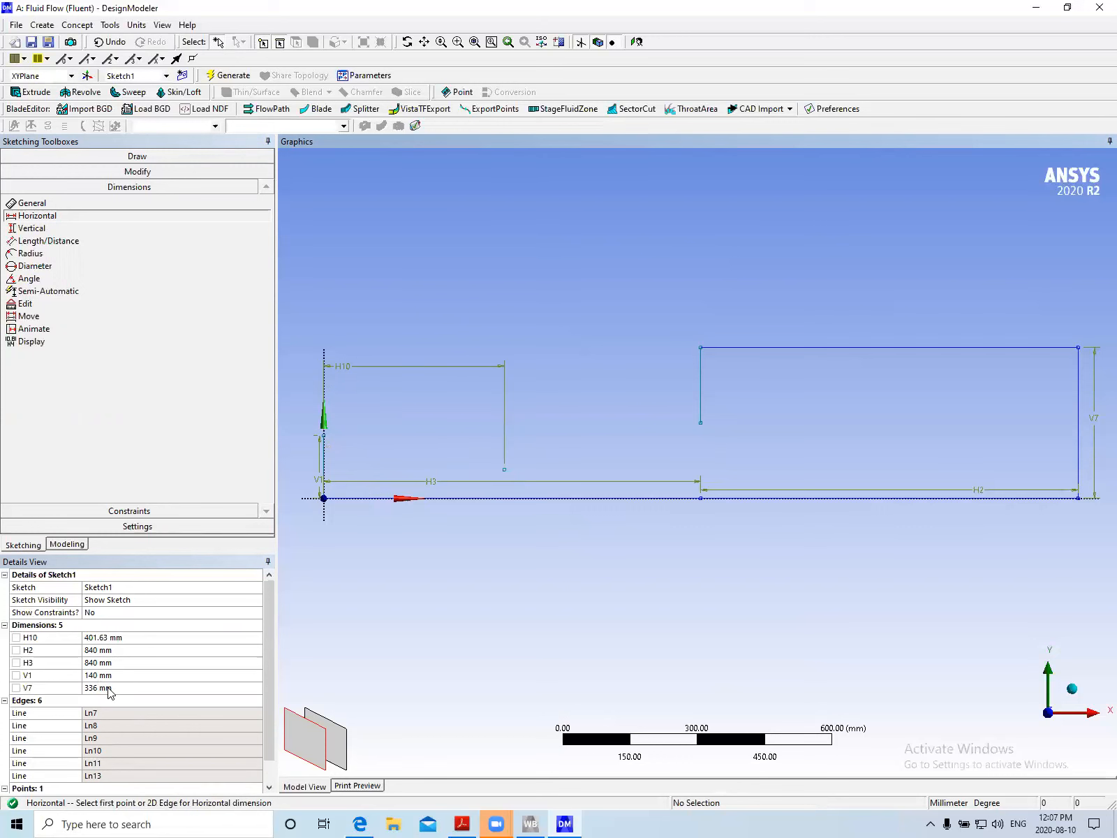
click(102, 637)
text(400)
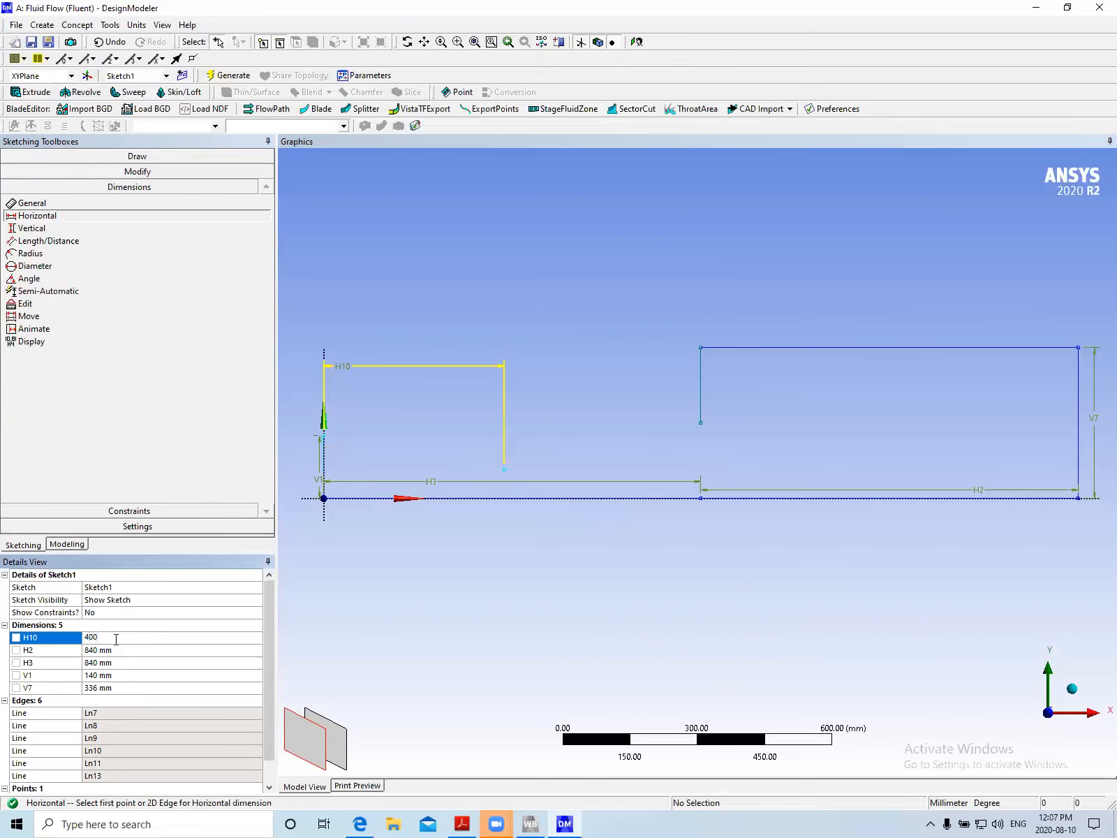
key(Return)
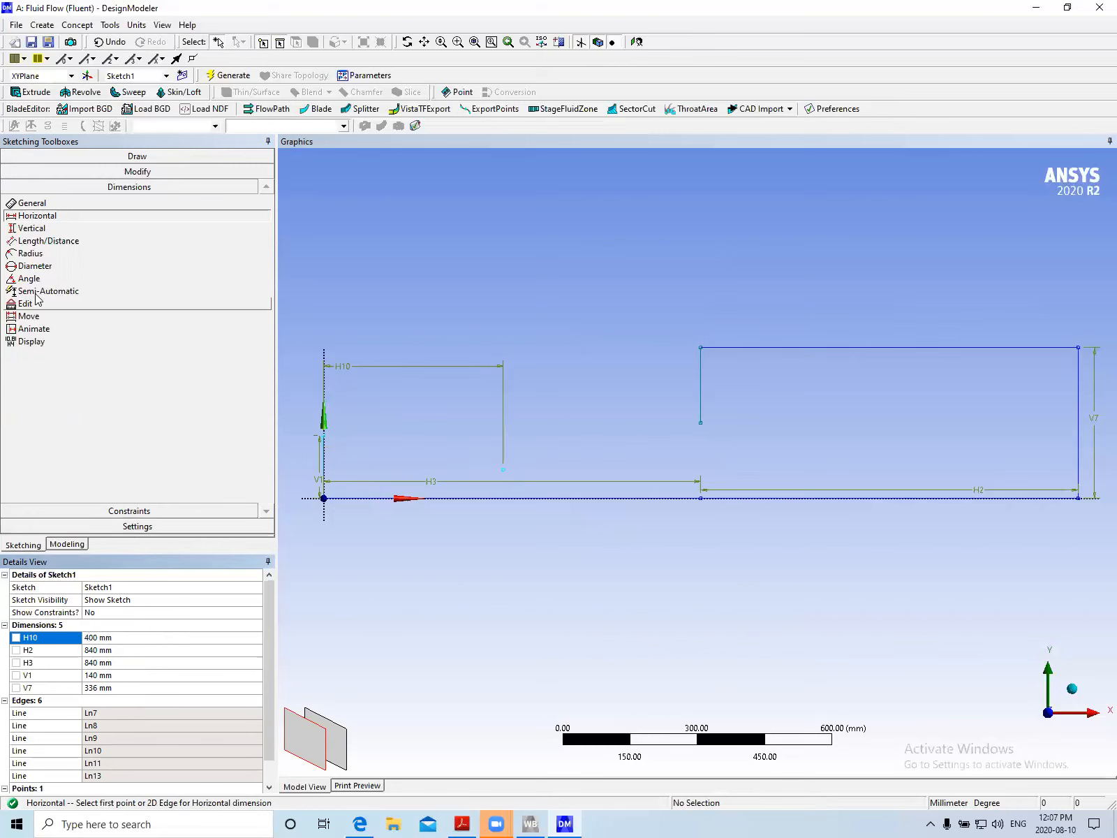
Add a vertical dimension from the construction point to the left section's bottom edge and set it to 105 mm
click(36, 229)
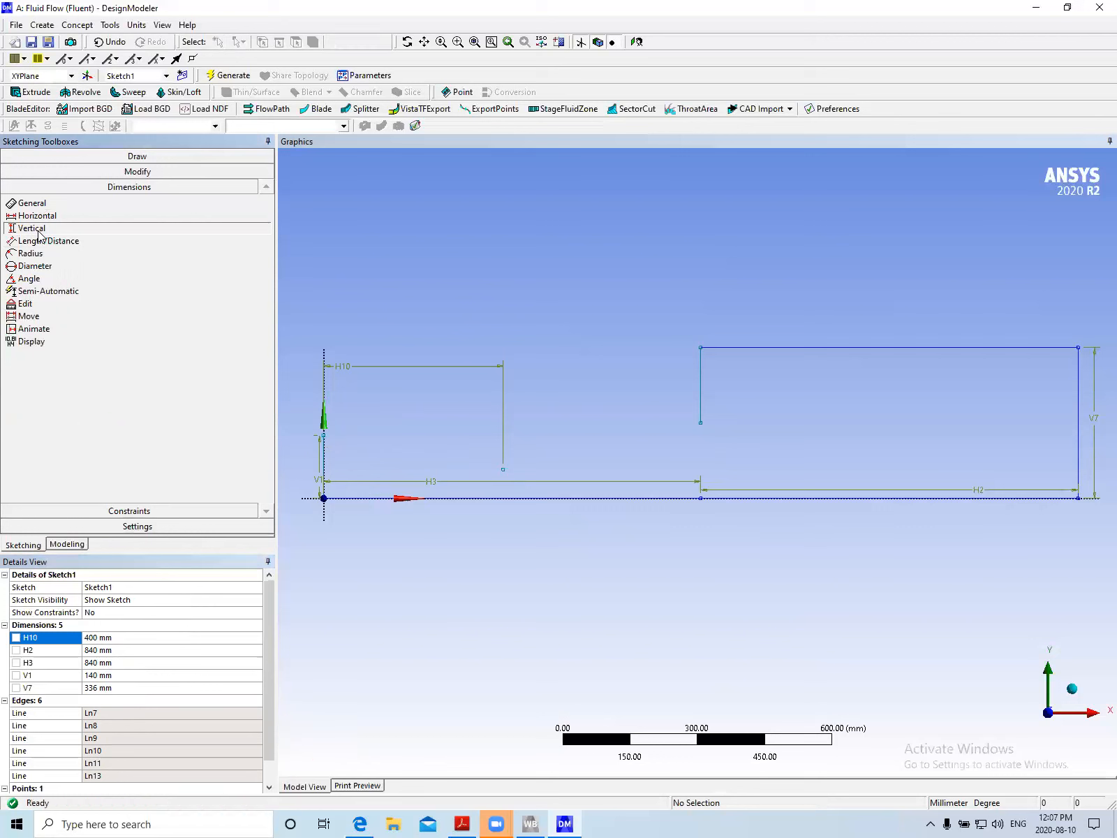
click(503, 472)
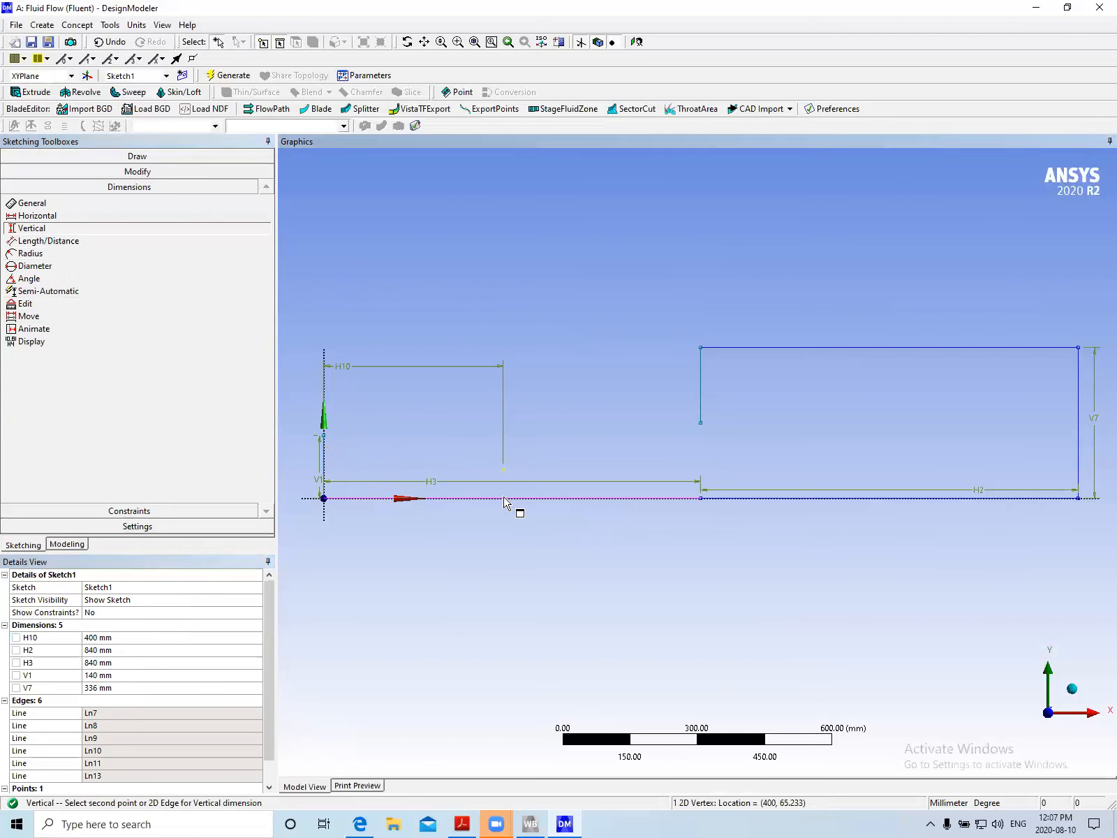
click(514, 498)
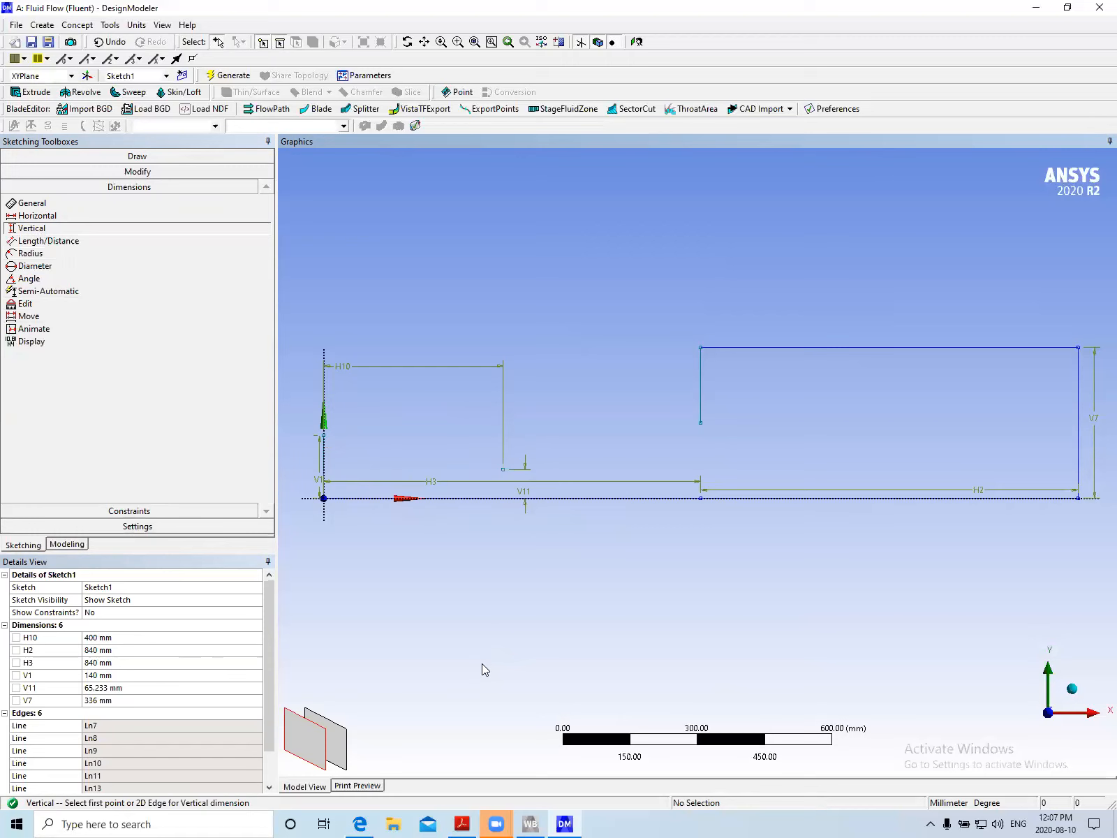
click(99, 689)
click(30, 688)
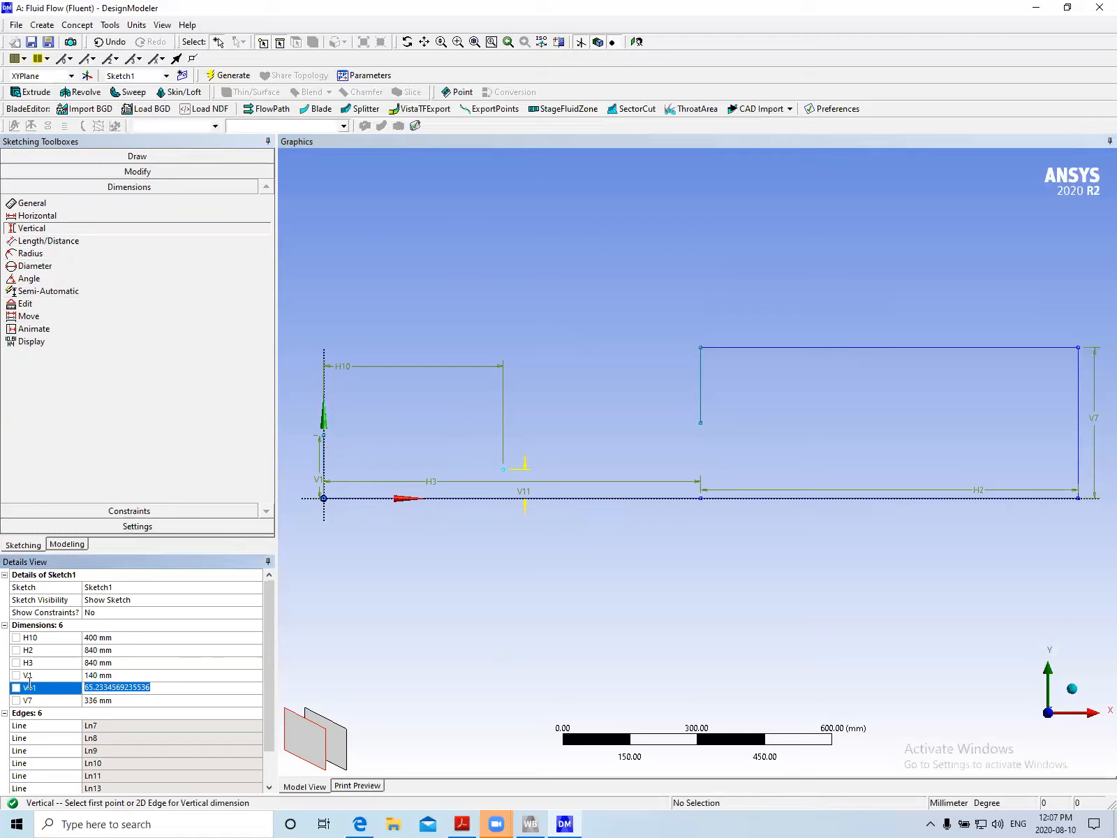
text(105)
key(Return)
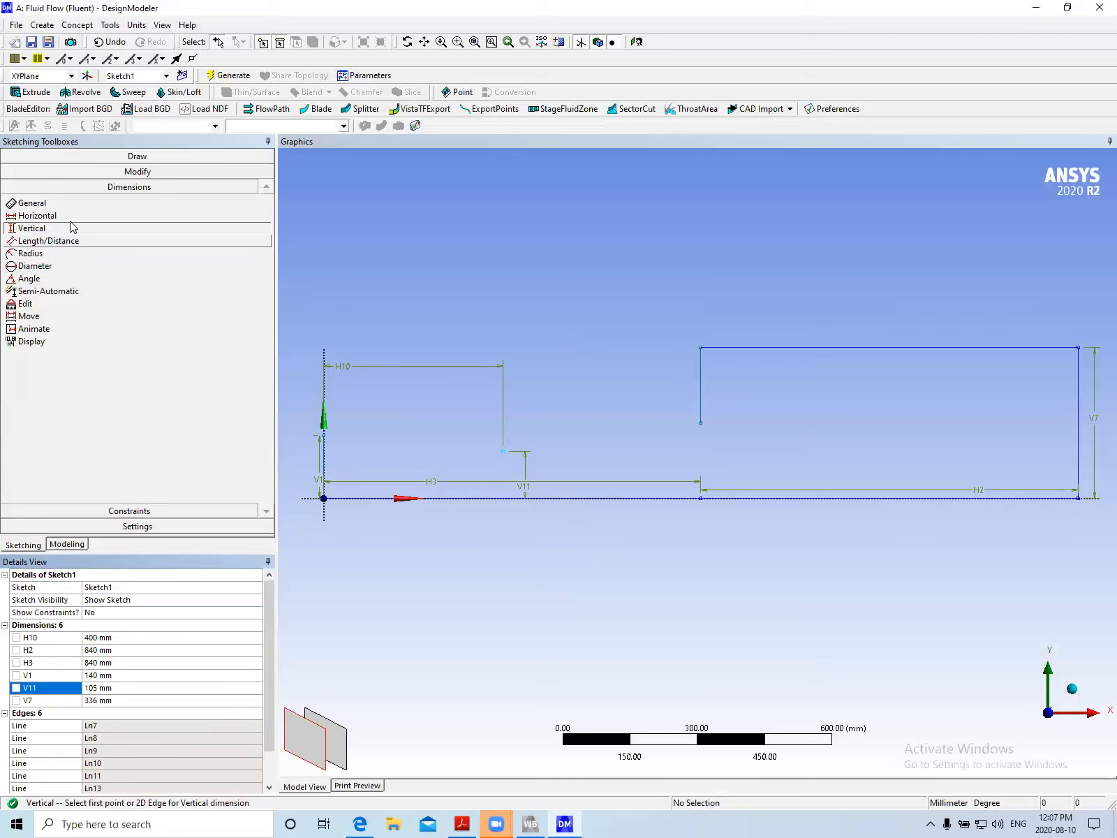
Draw an open-ended spline with fit points from the inlet edge's top through the construction point to the inner step corner, adding one intermediate vertex per side
click(70, 156)
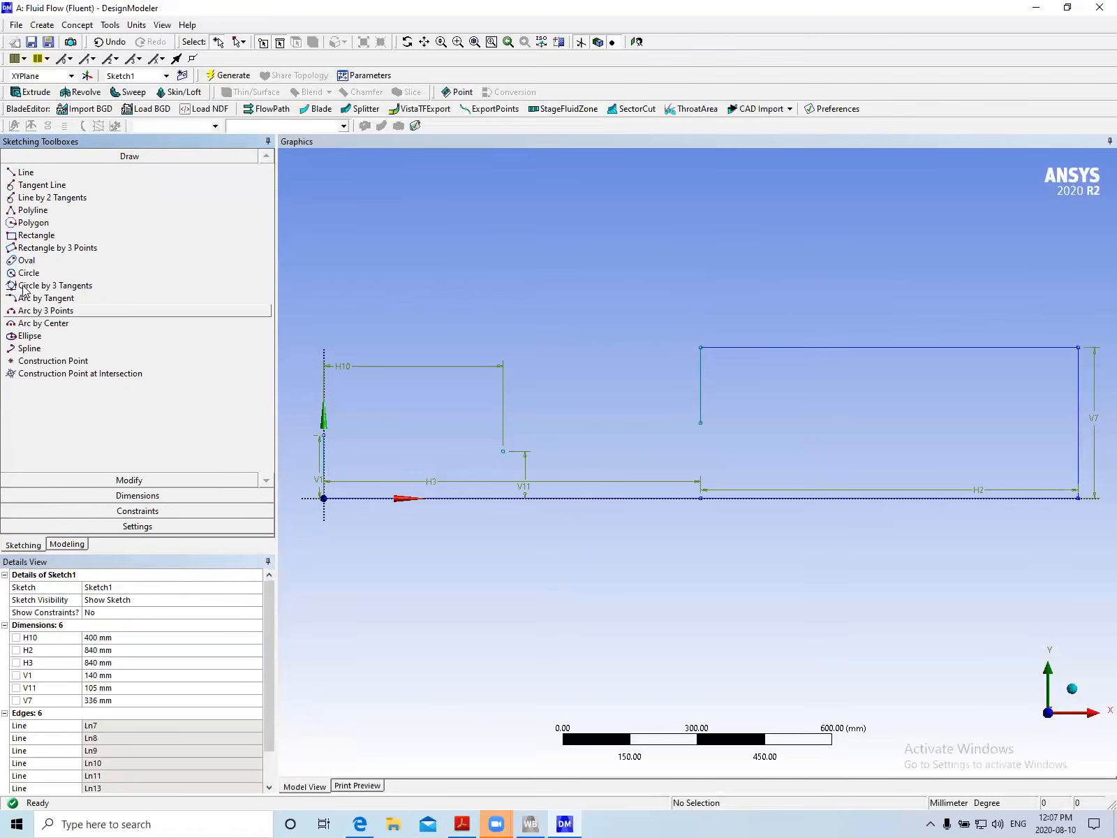
click(28, 349)
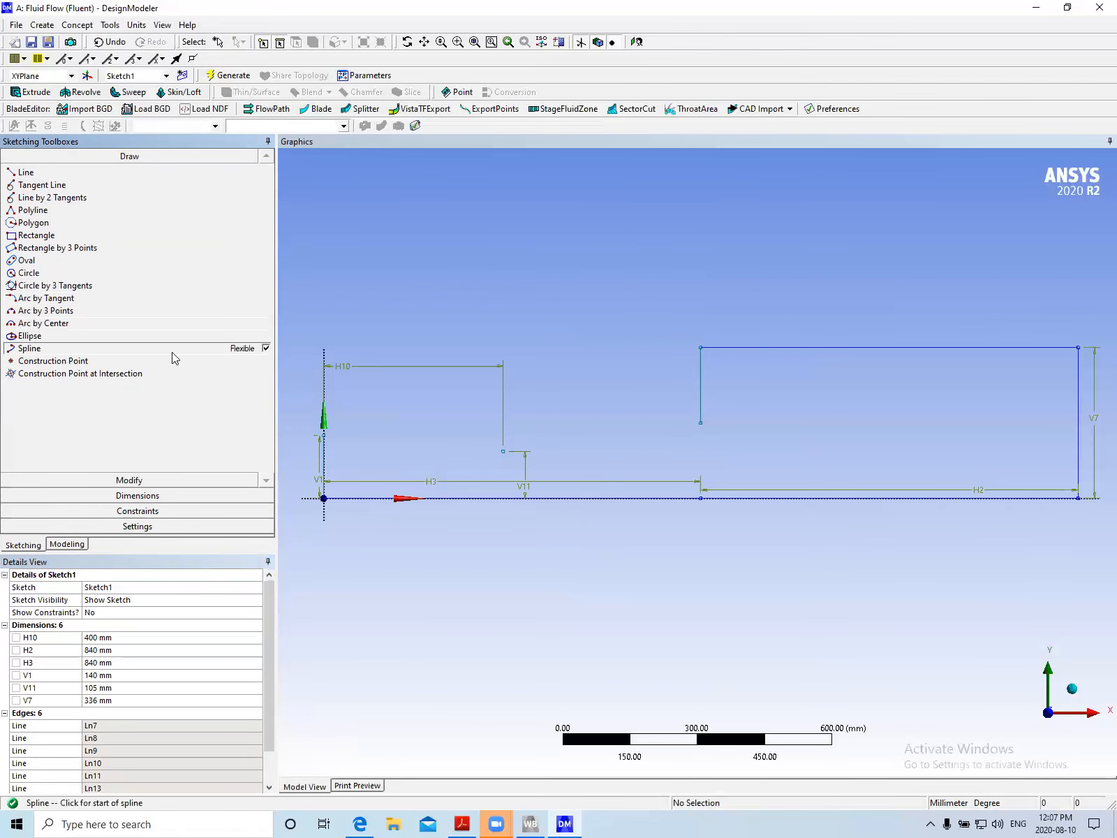
scroll(468, 379, up, 3)
scroll(468, 380, up, 2)
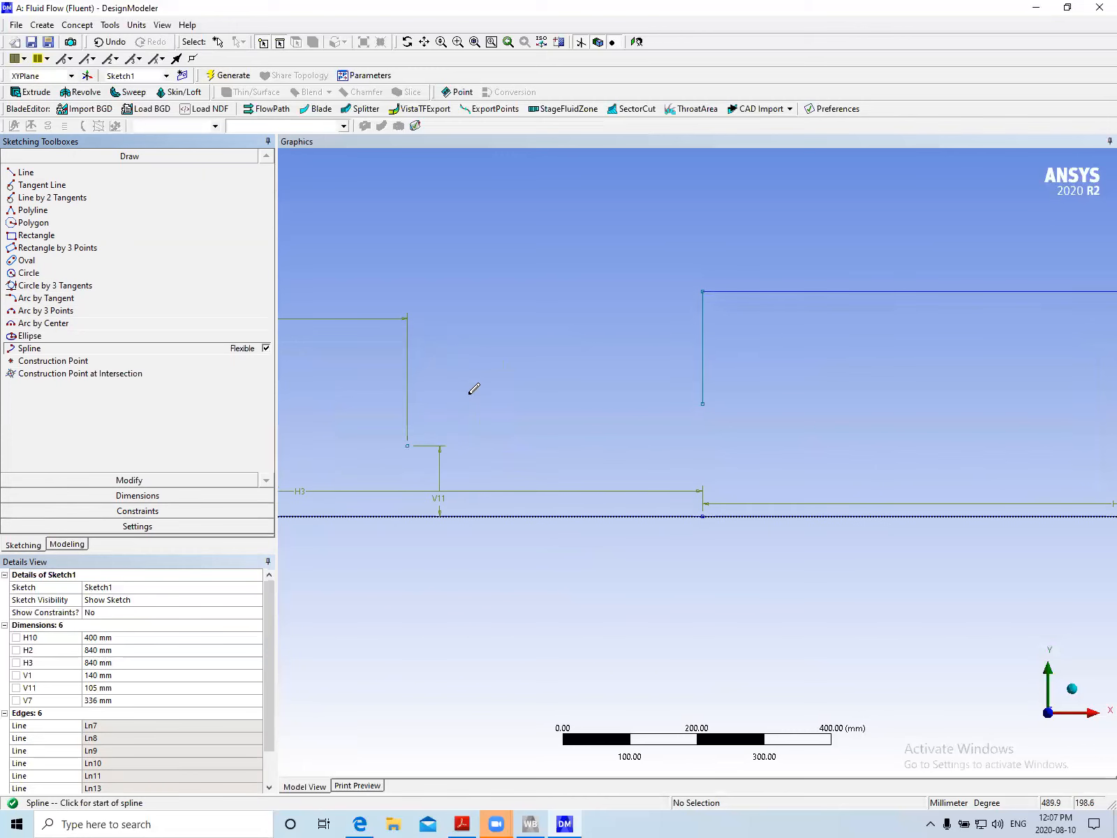
mouse_move(454, 403)
ctrl+middle_down()
mouse_move(520, 428)
mouse_move(728, 431)
mouse_move(718, 424)
ctrl+middle_up()
scroll(719, 423, up, 1)
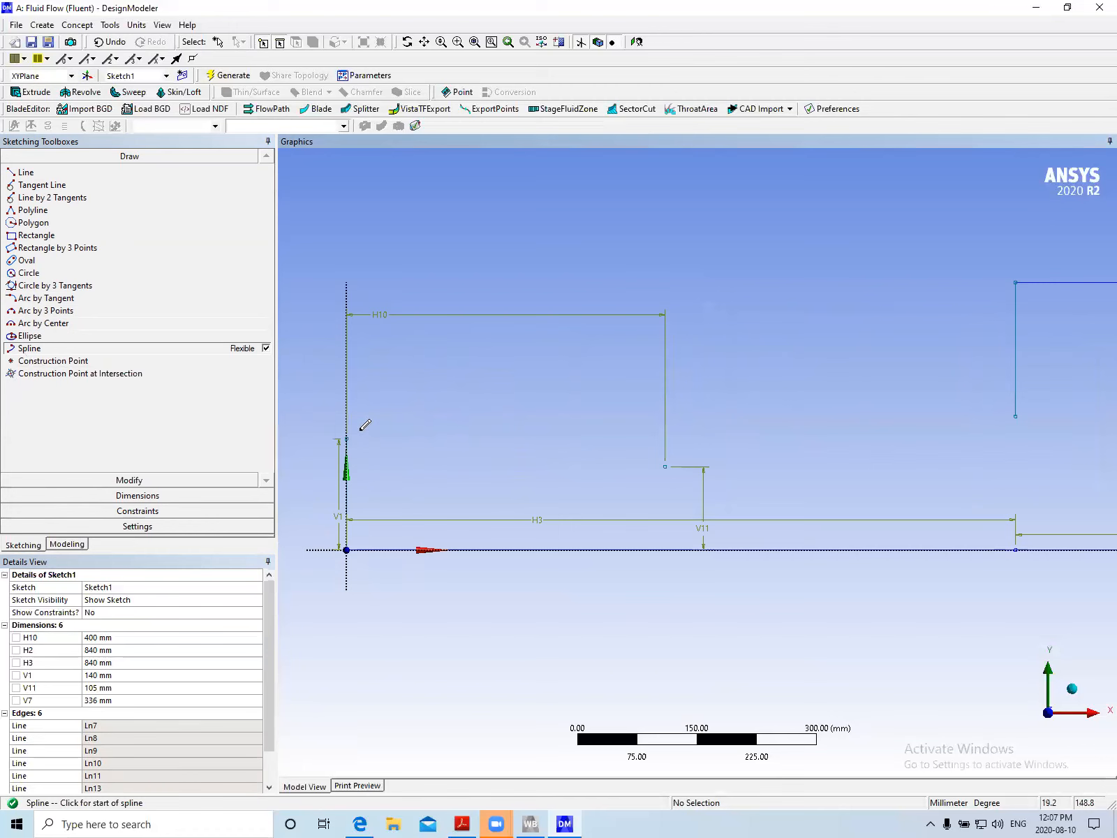
click(347, 439)
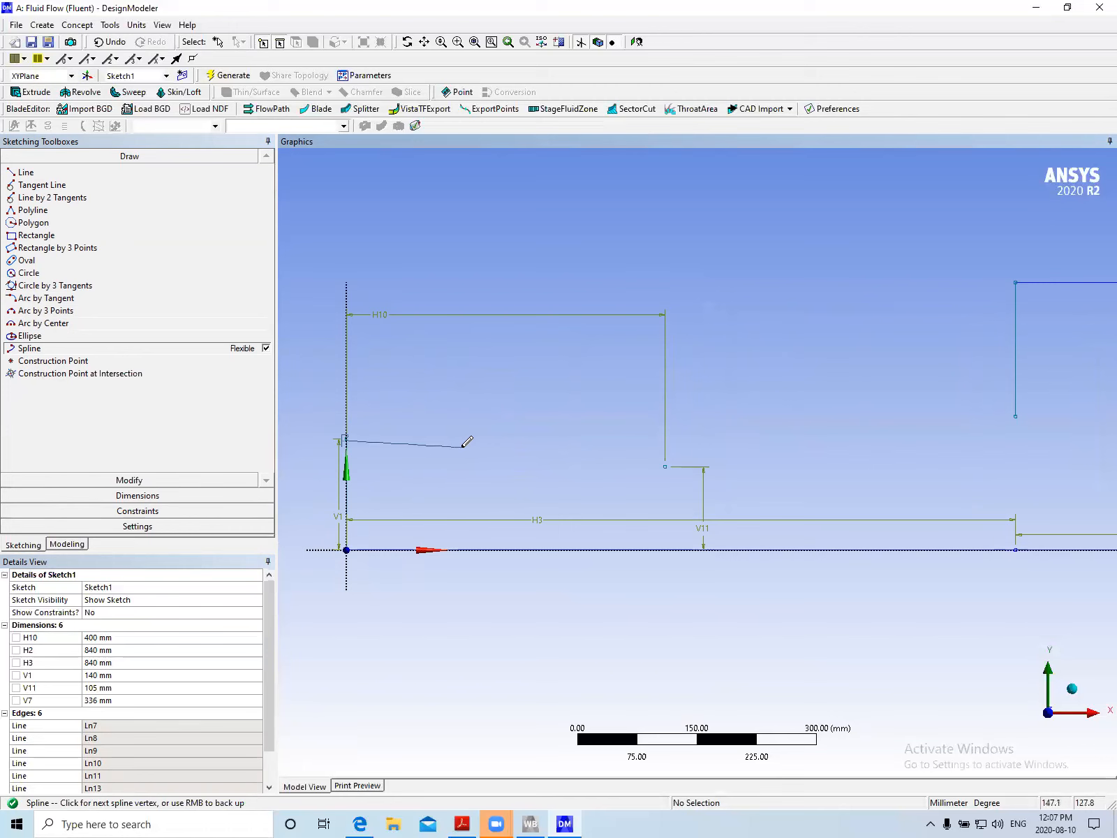
click(462, 446)
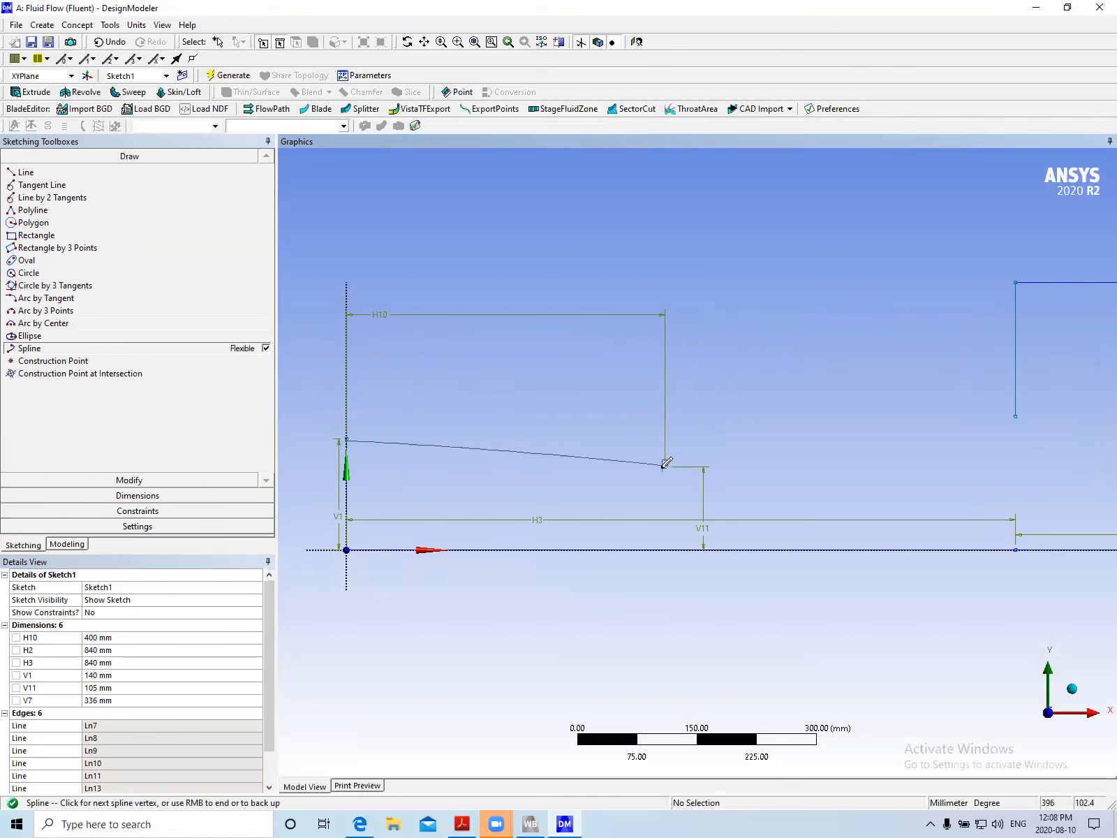
click(664, 465)
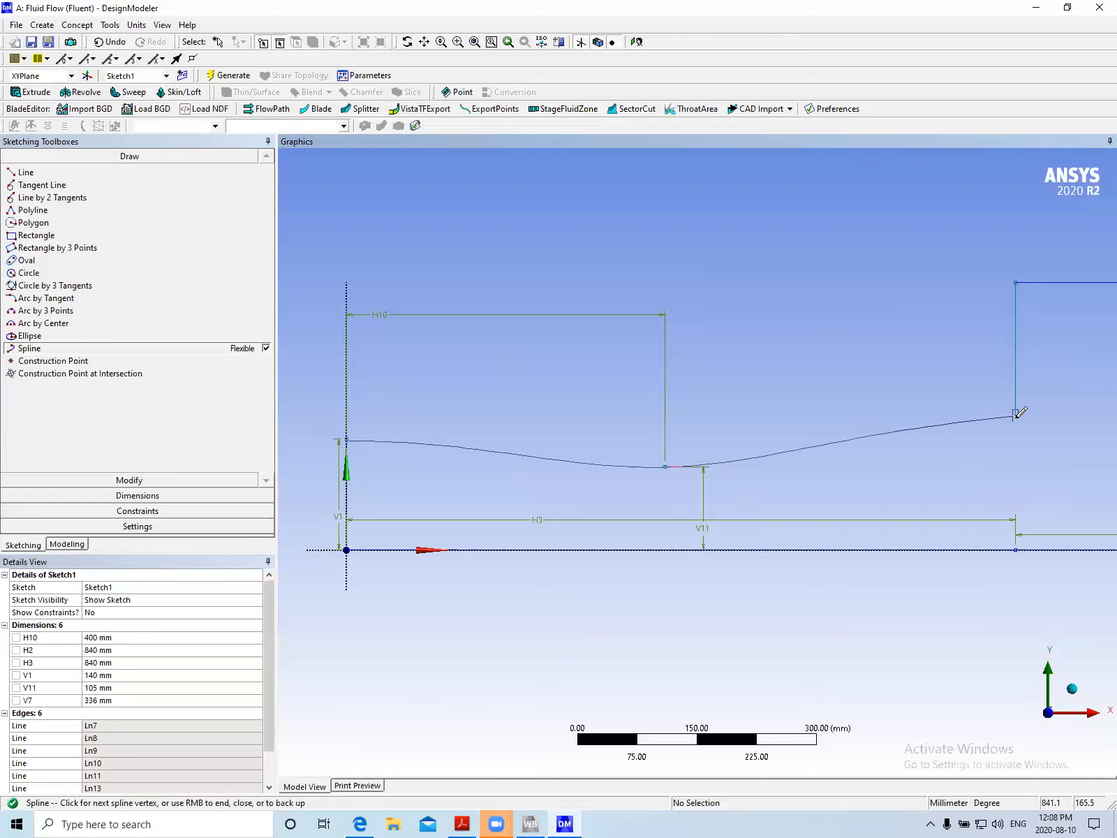
right_click(1017, 419)
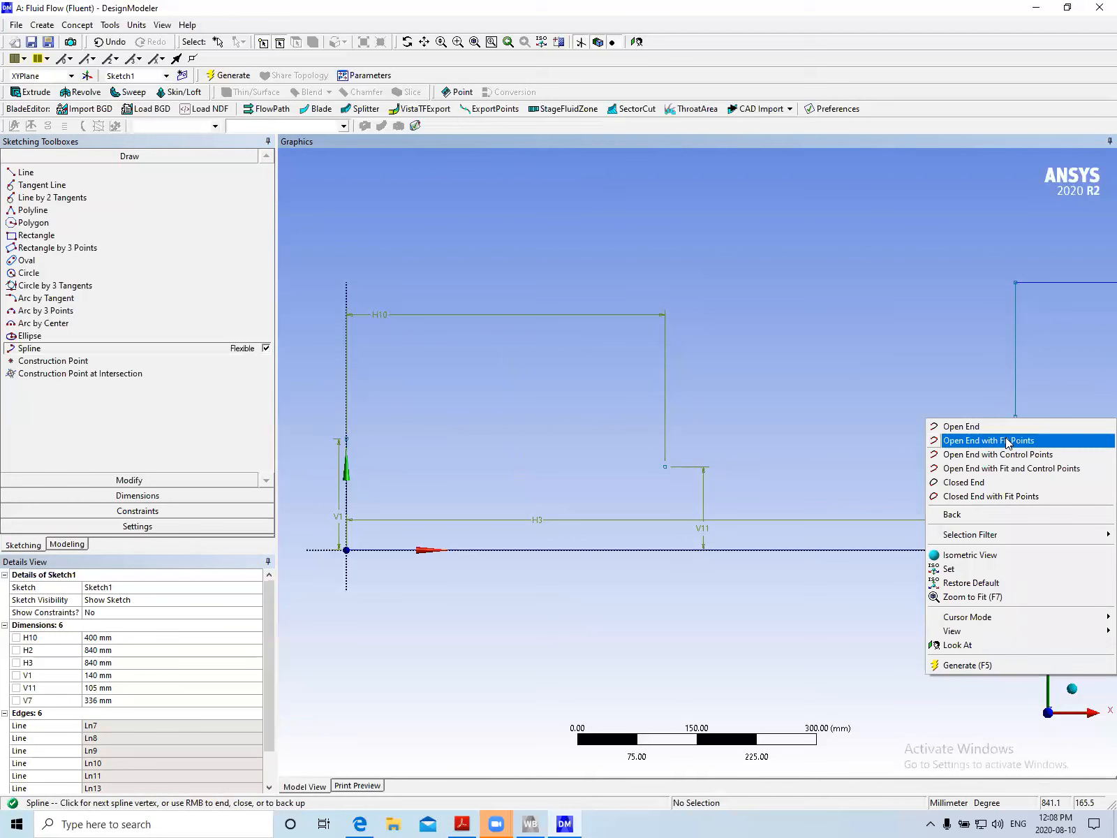
click(1008, 441)
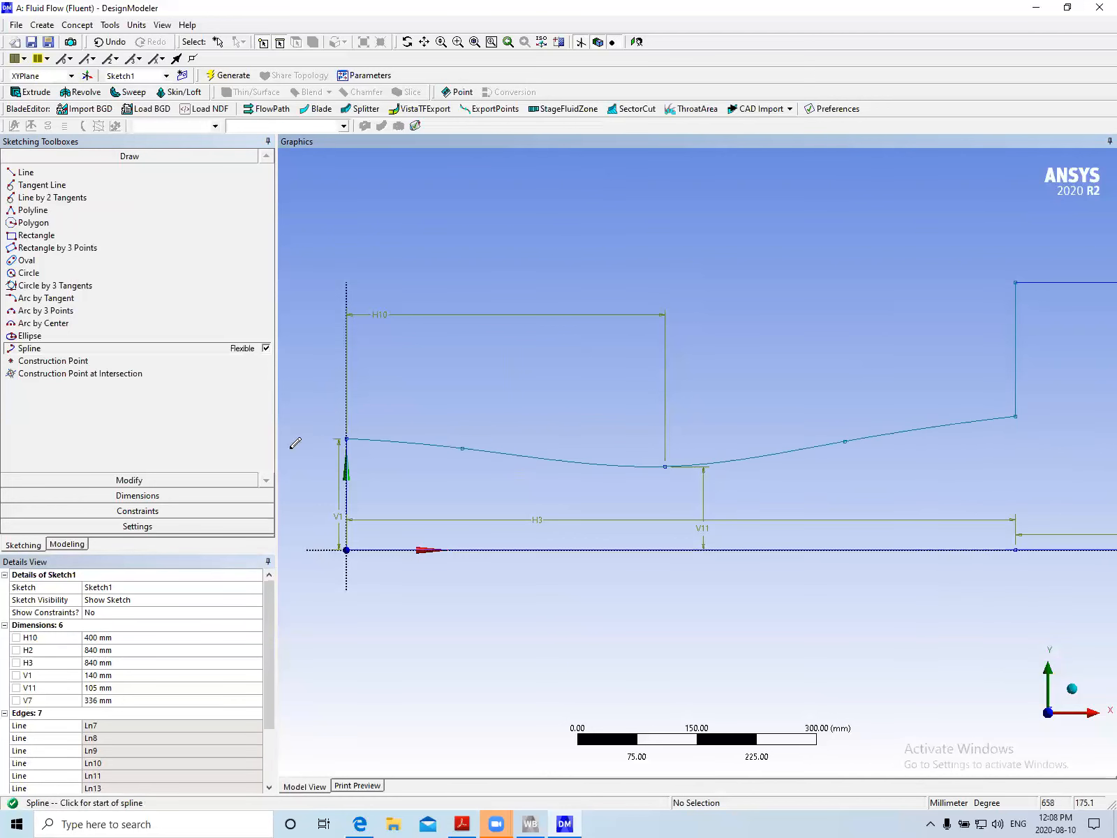
scroll(452, 516, down, 5)
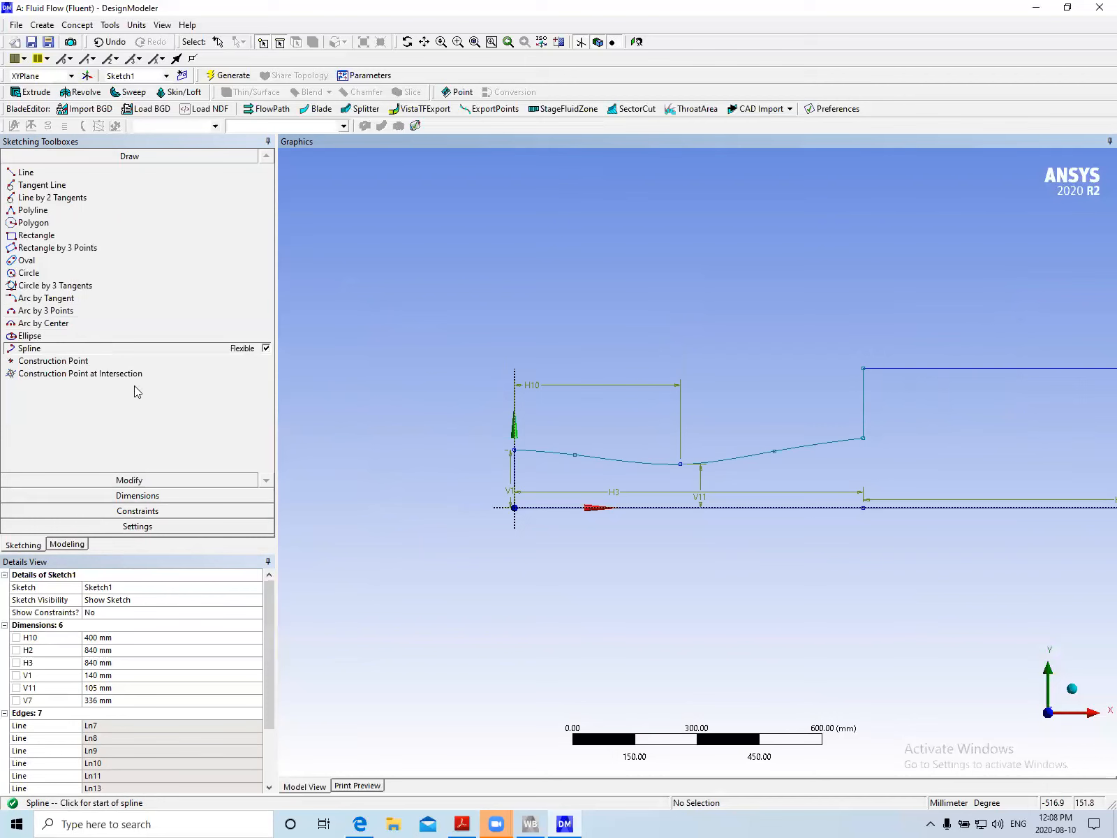
Create a Surfaces From Sketches feature with Sketch1 as its base object, using Add Material
click(76, 25)
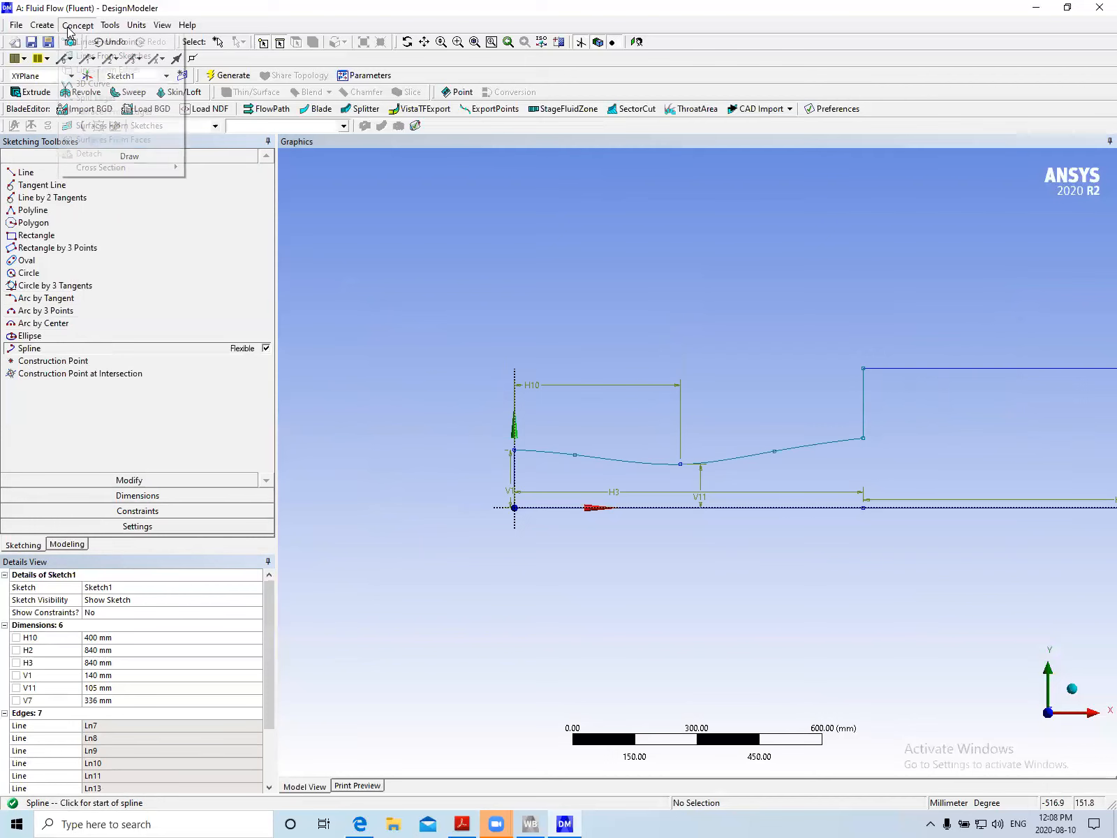
click(78, 126)
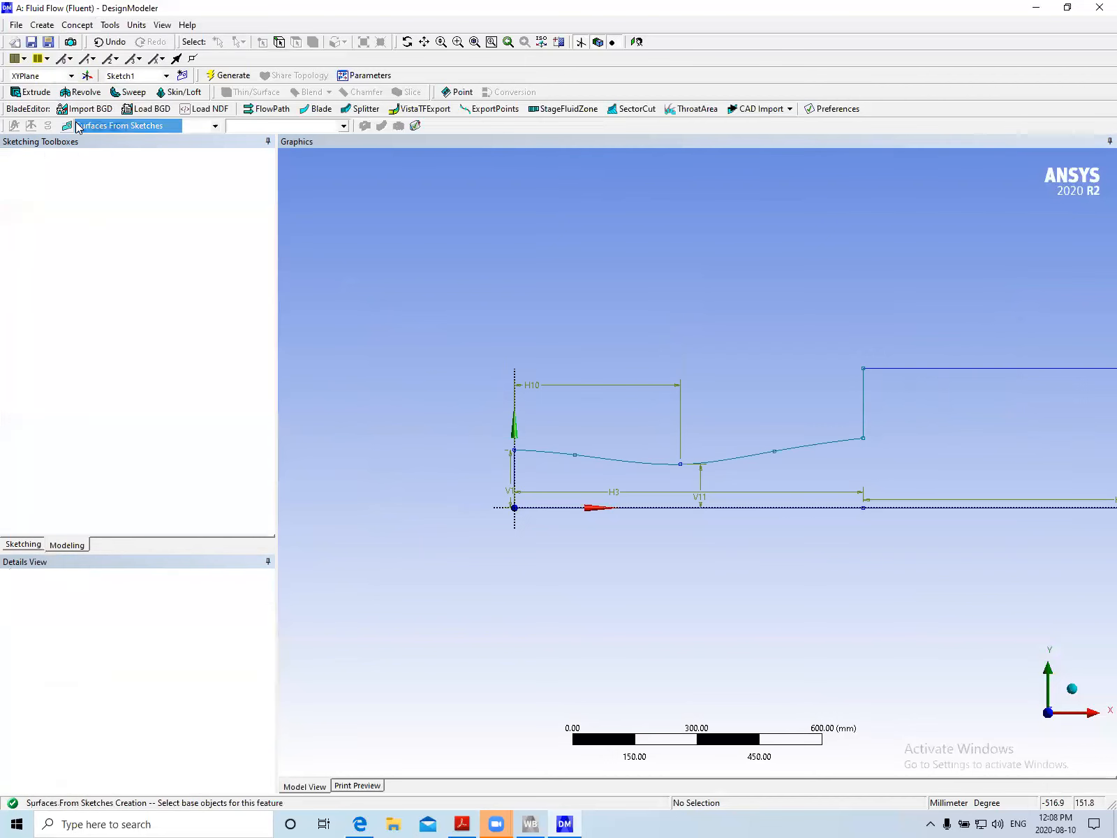
click(82, 181)
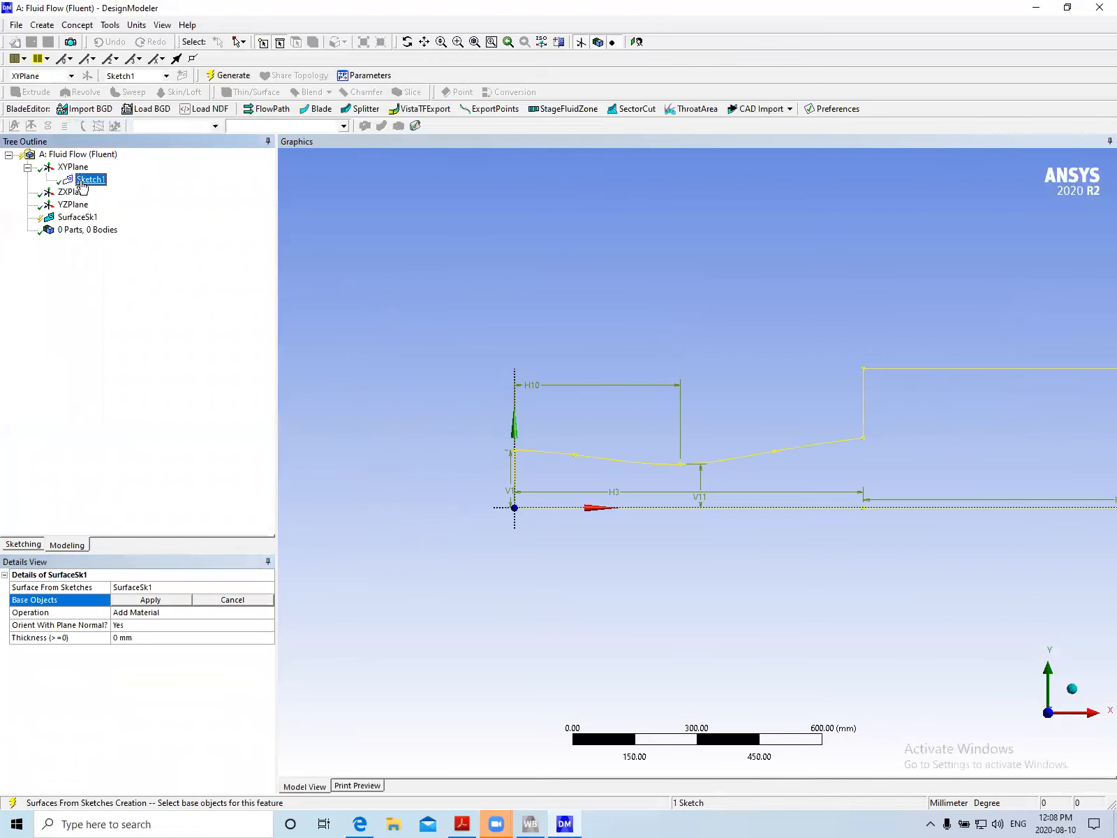
click(151, 599)
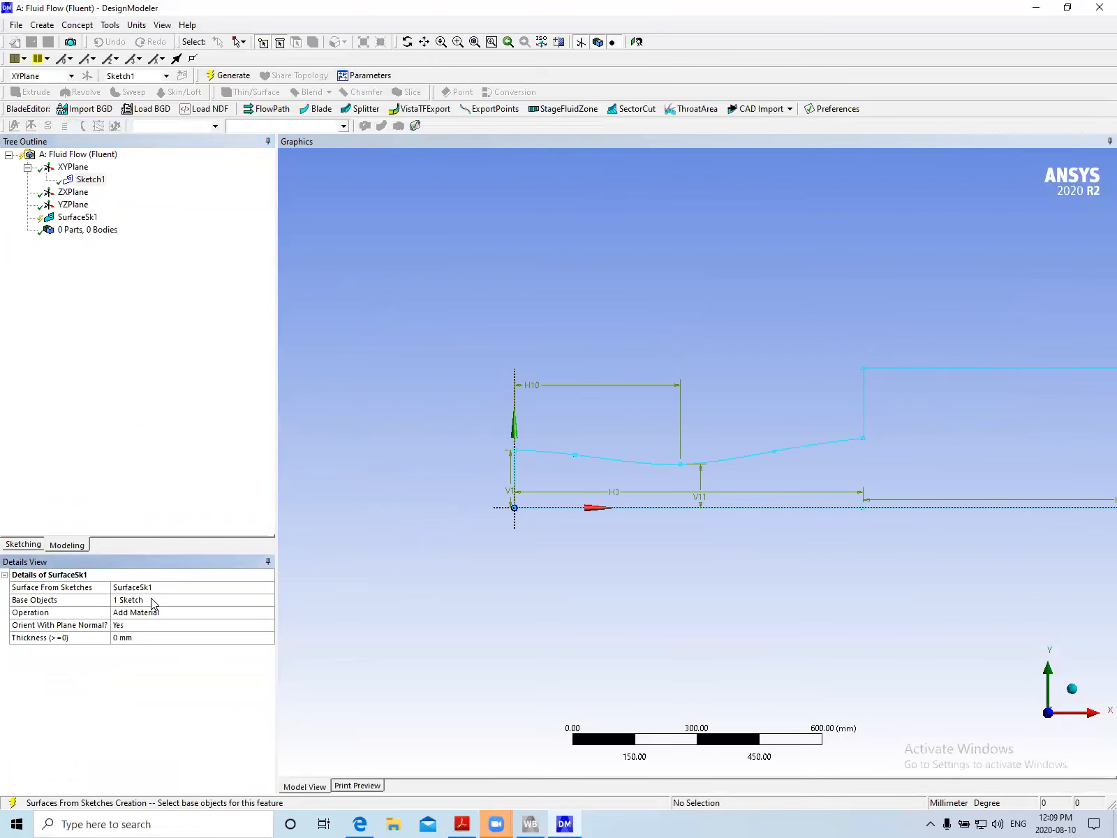
click(15, 26)
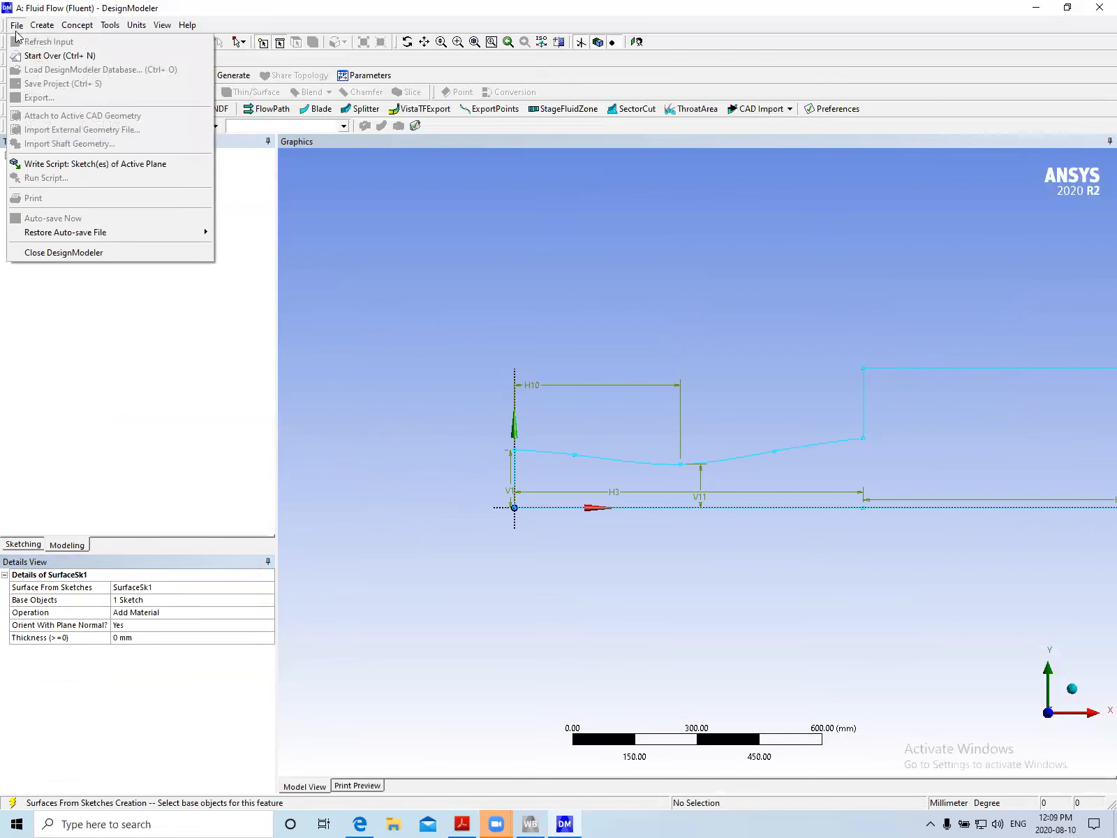
click(16, 28)
click(19, 26)
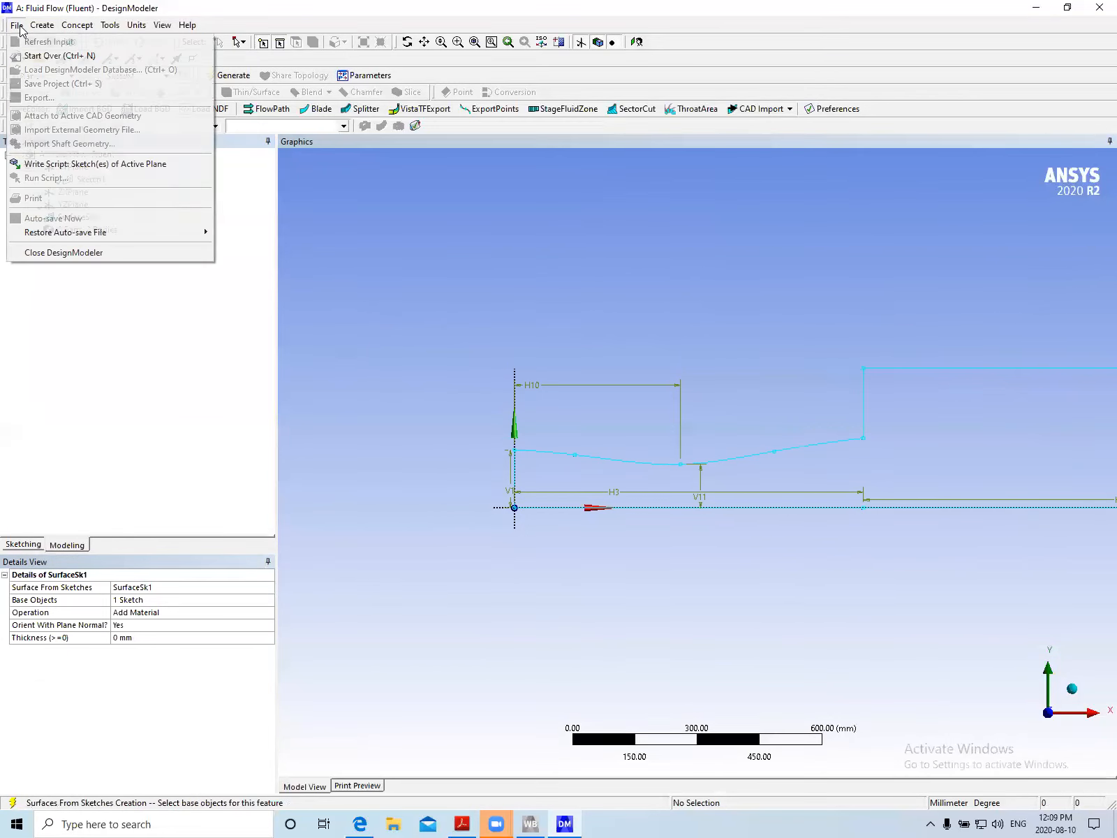
click(134, 523)
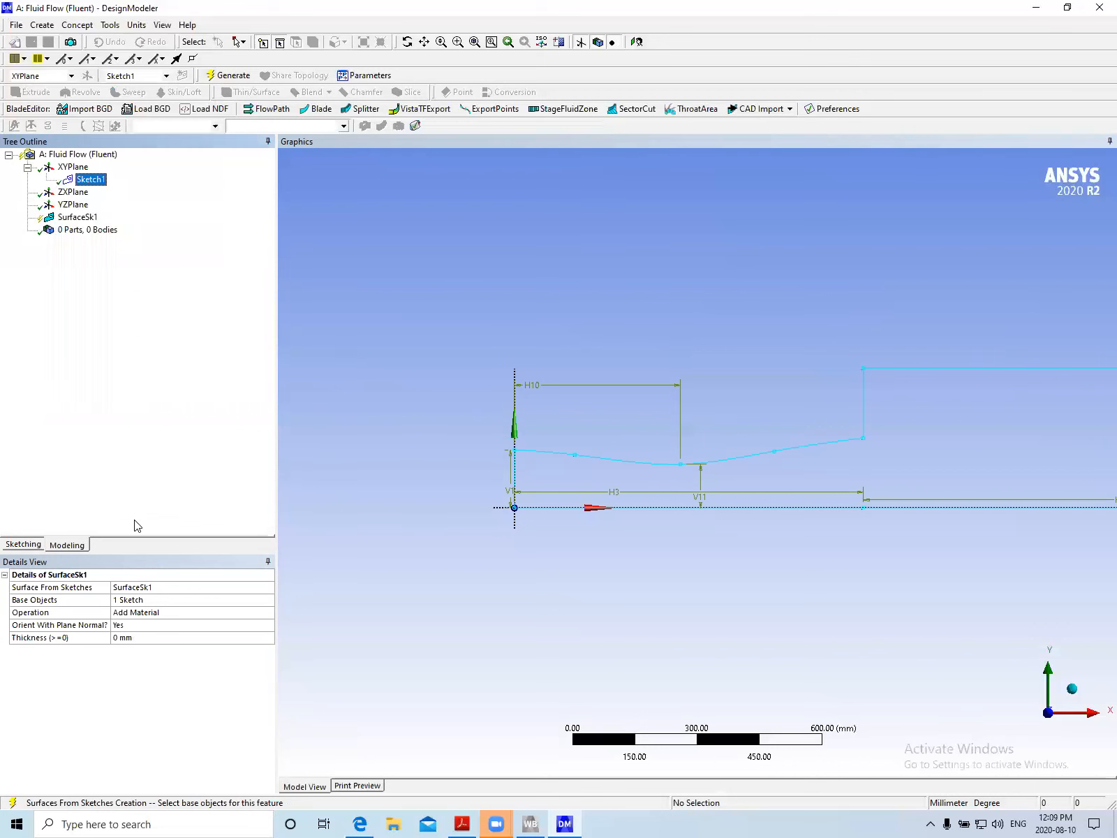
Generate the surface body from the sketch and fit the whole model in view
click(475, 42)
click(227, 75)
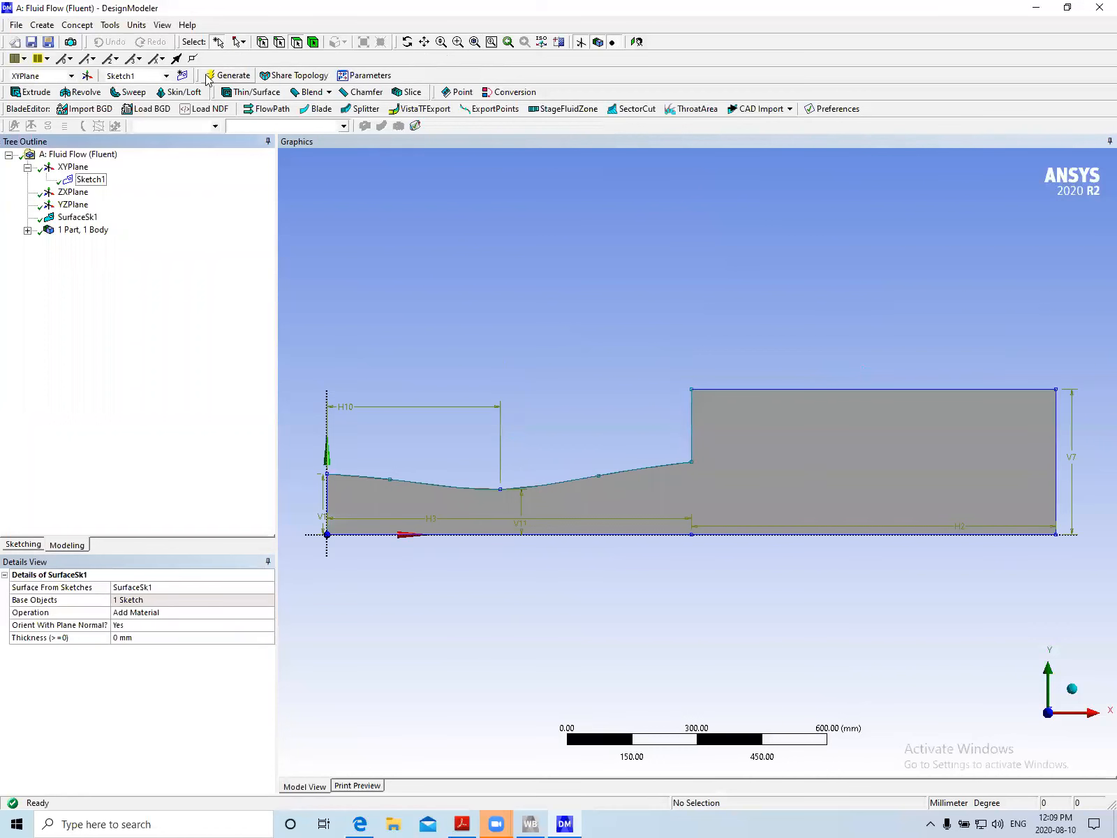
Save the project as project5 in the nozzle folder on the Desktop
click(17, 25)
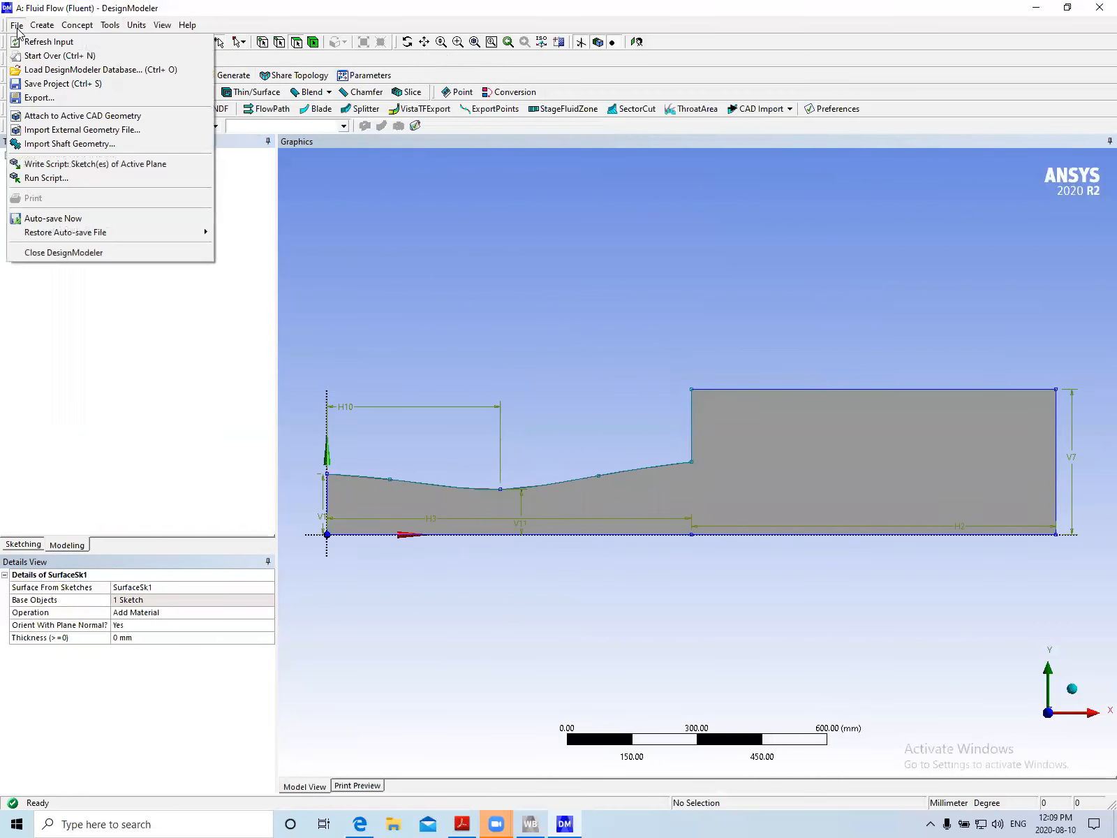
click(44, 85)
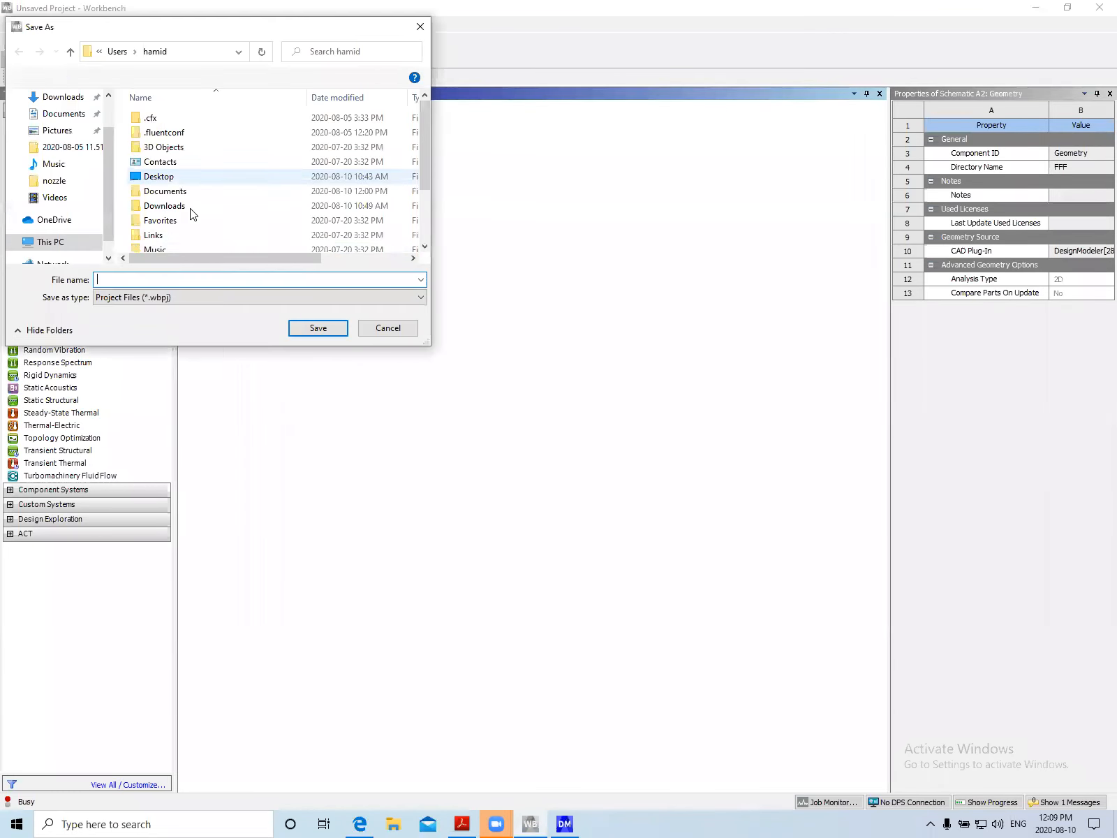
double_click(160, 178)
click(155, 134)
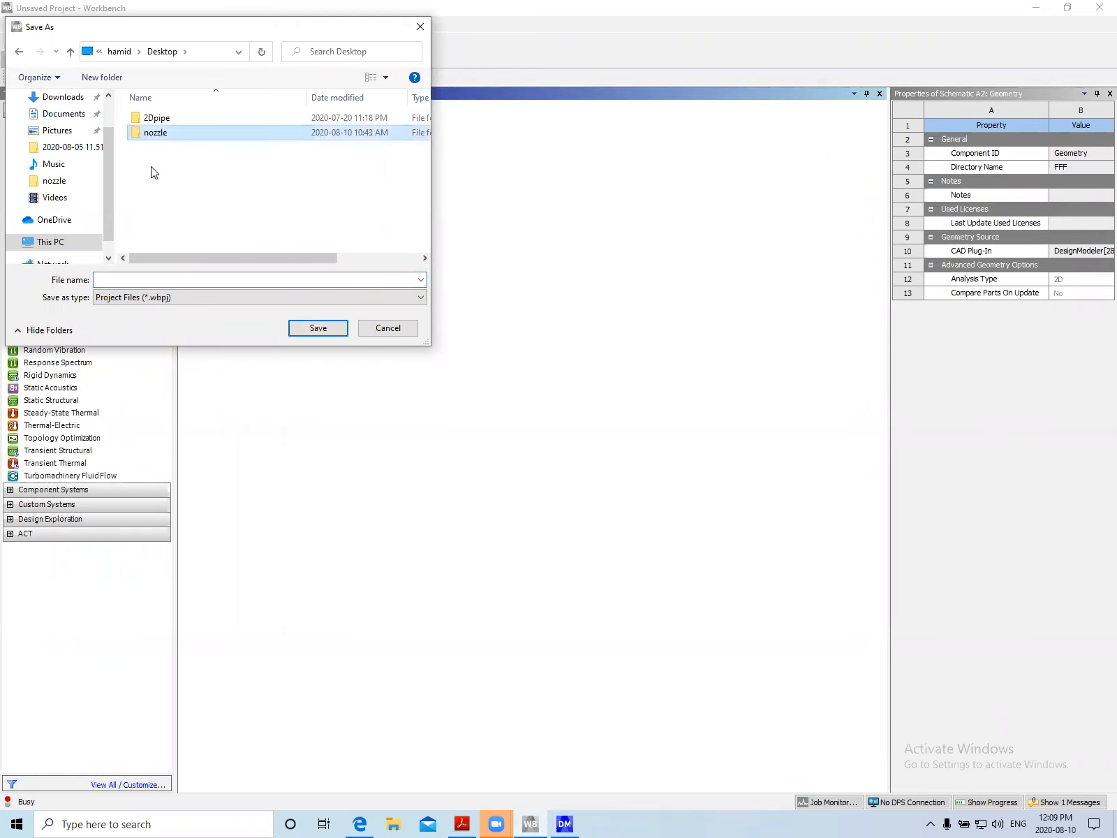
key(Return)
click(157, 221)
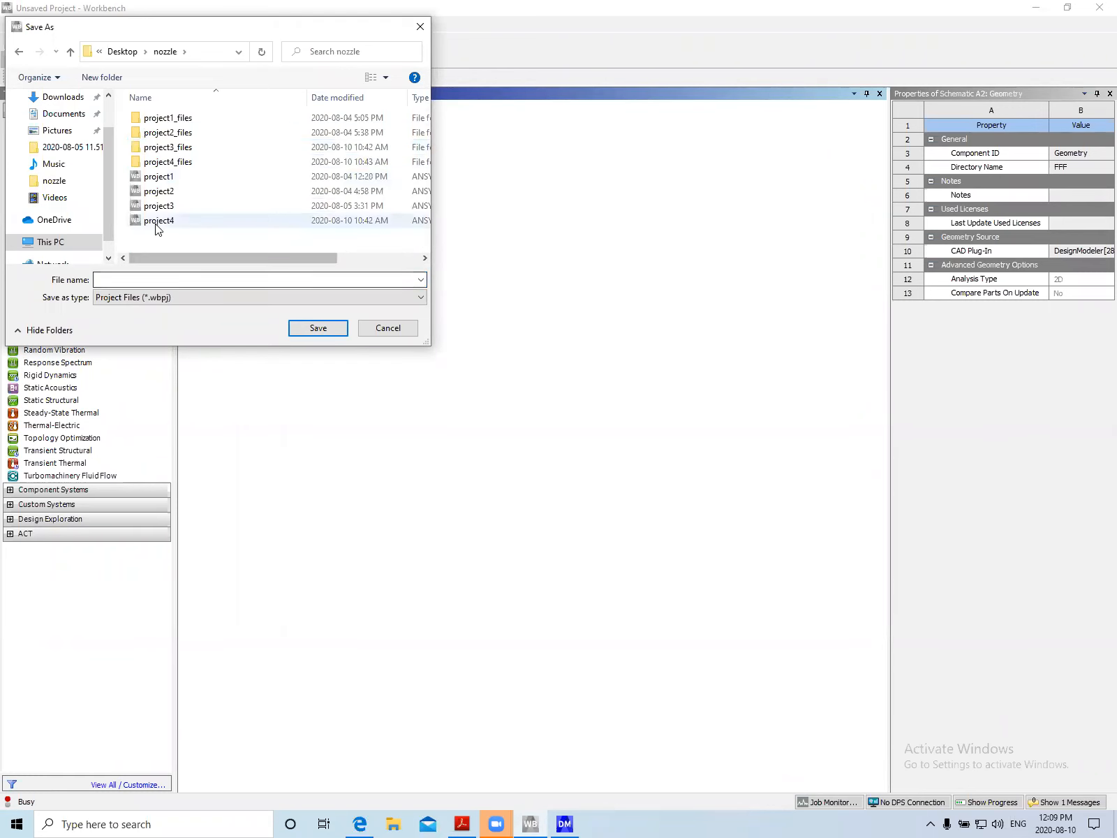
click(141, 279)
click(141, 278)
key(BackSpace)
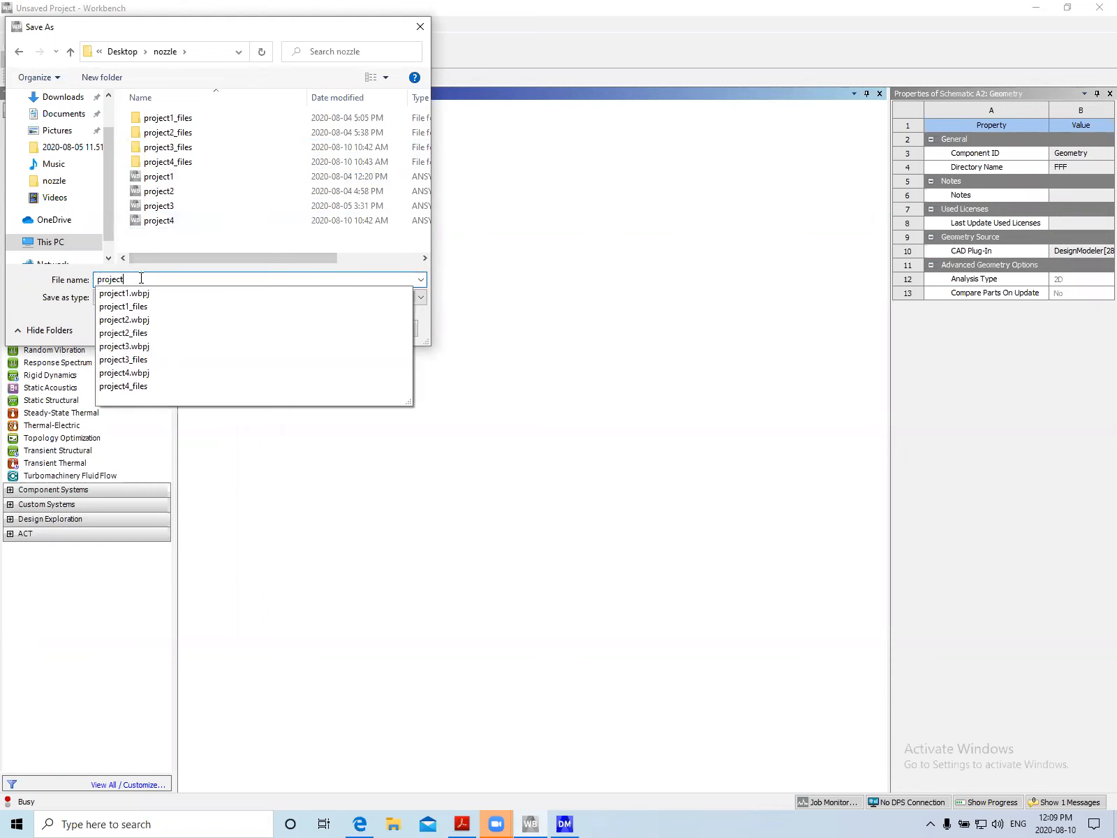
text(5)
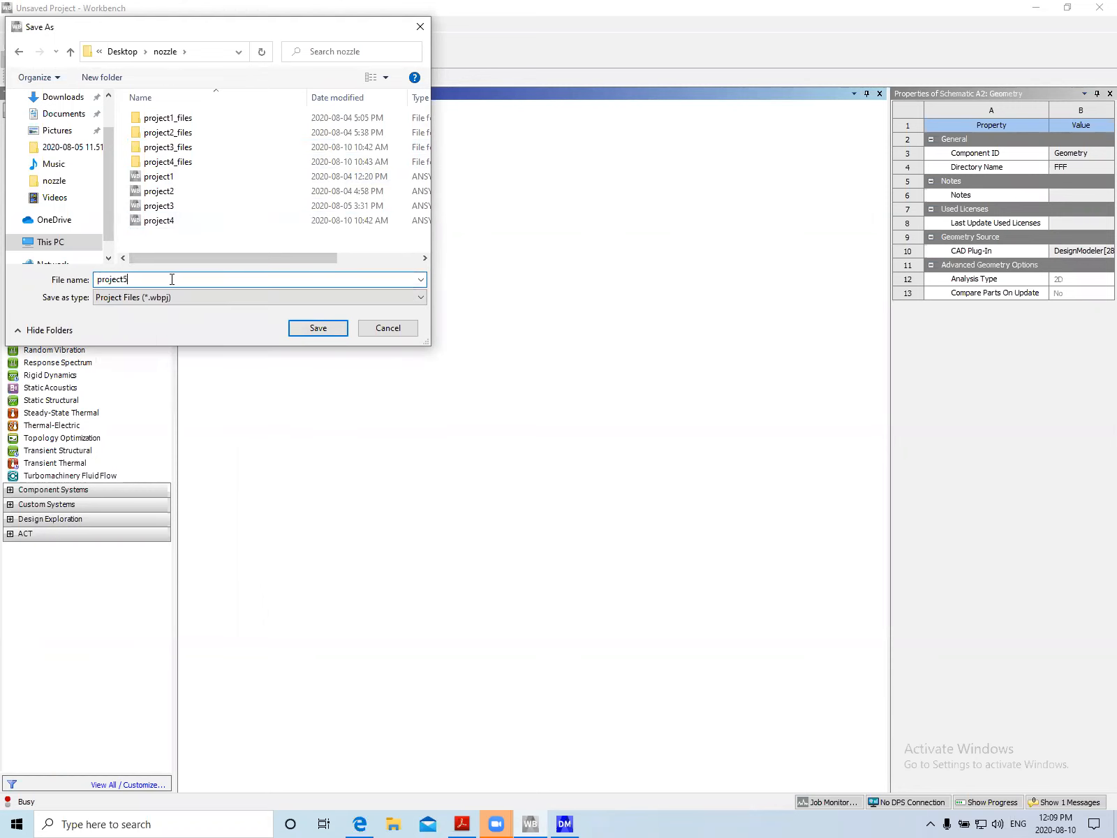
click(299, 324)
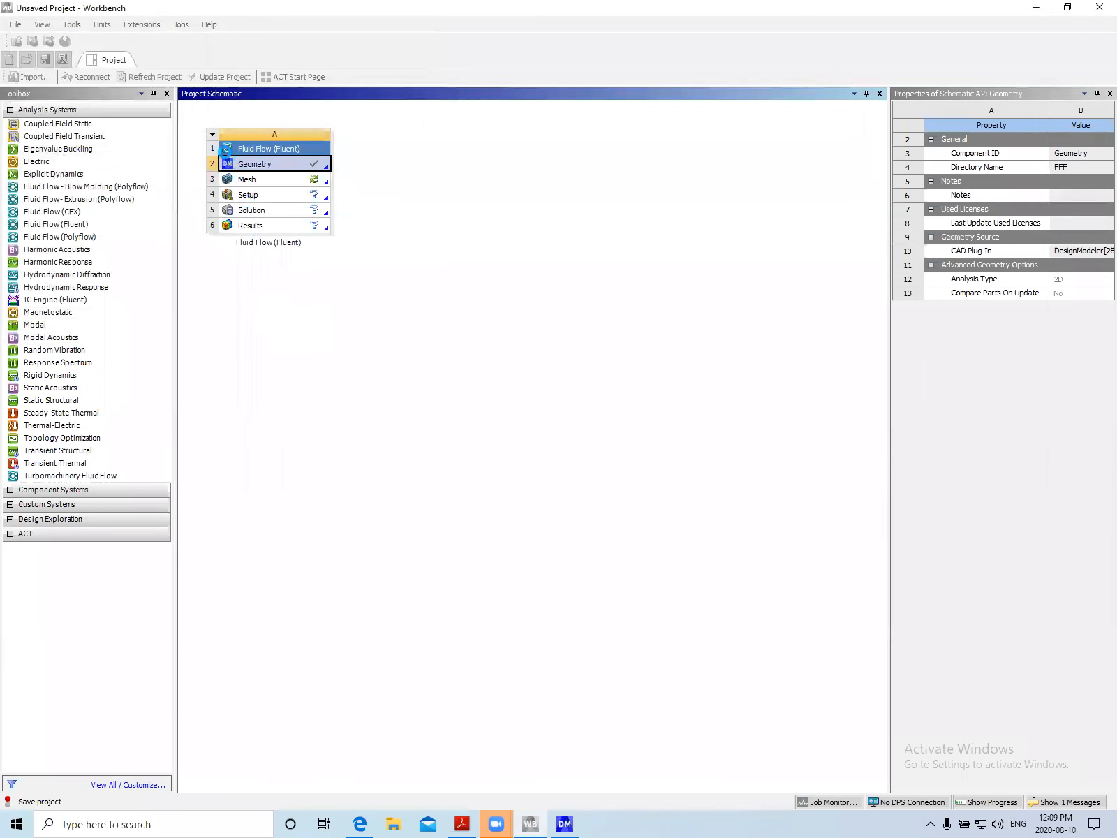
Switch back to DesignModeler and start a Face Split by points and edges with the whole surface as the target face
click(564, 824)
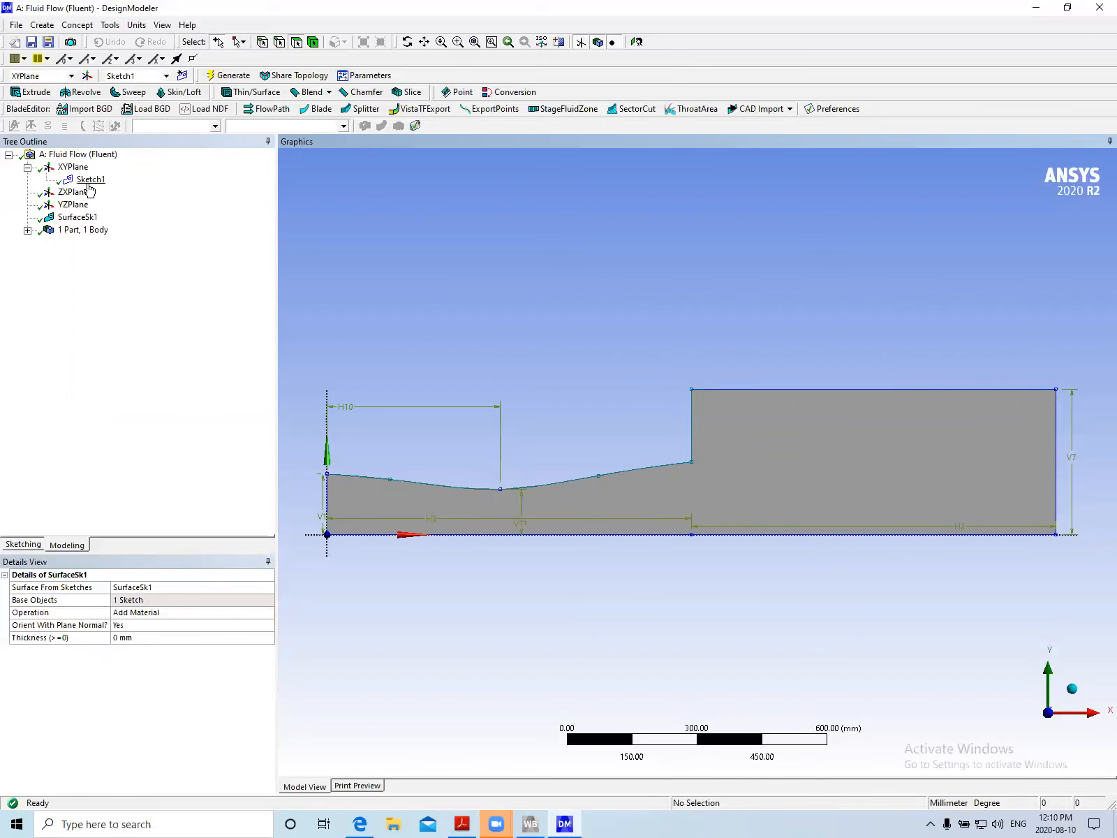
click(77, 217)
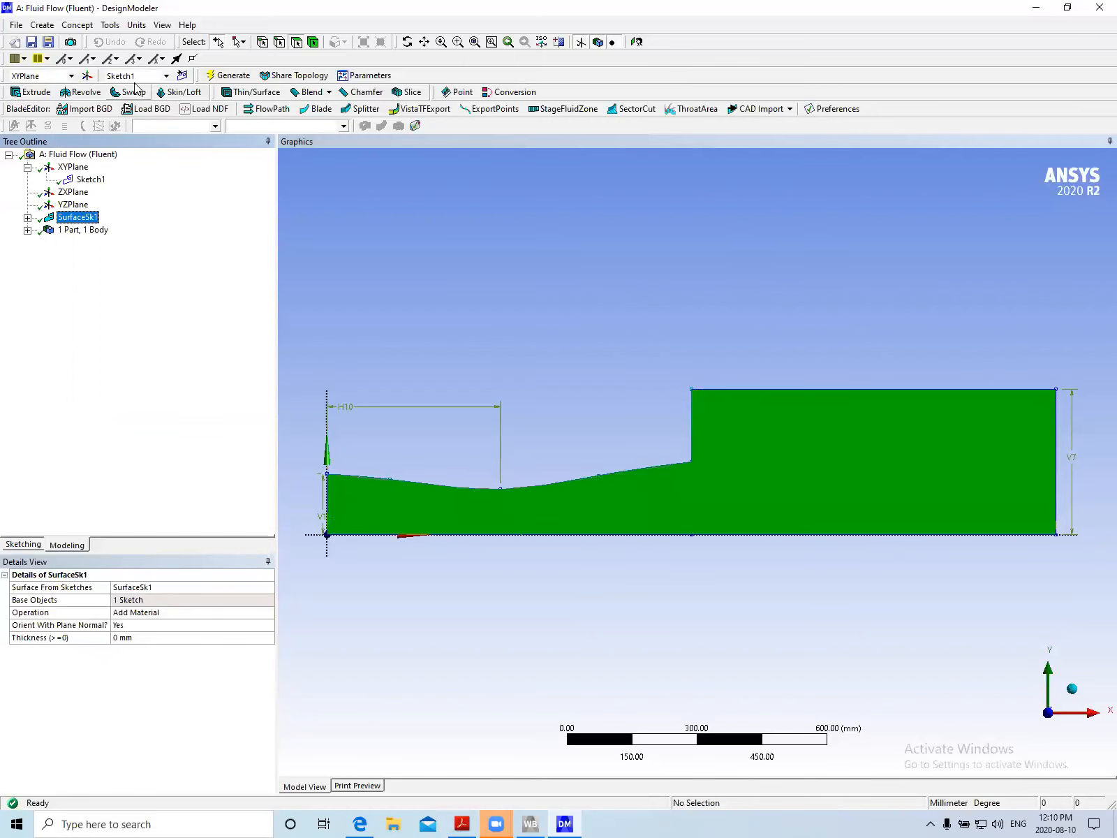
click(111, 25)
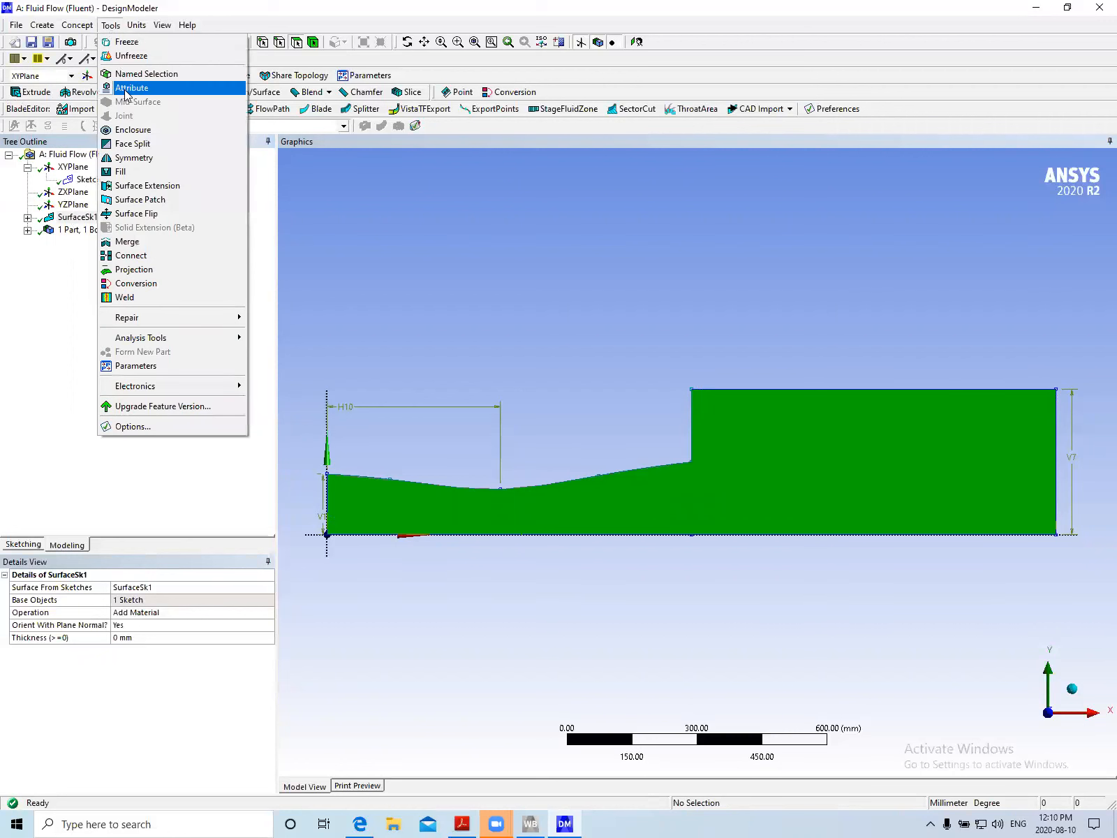
click(135, 144)
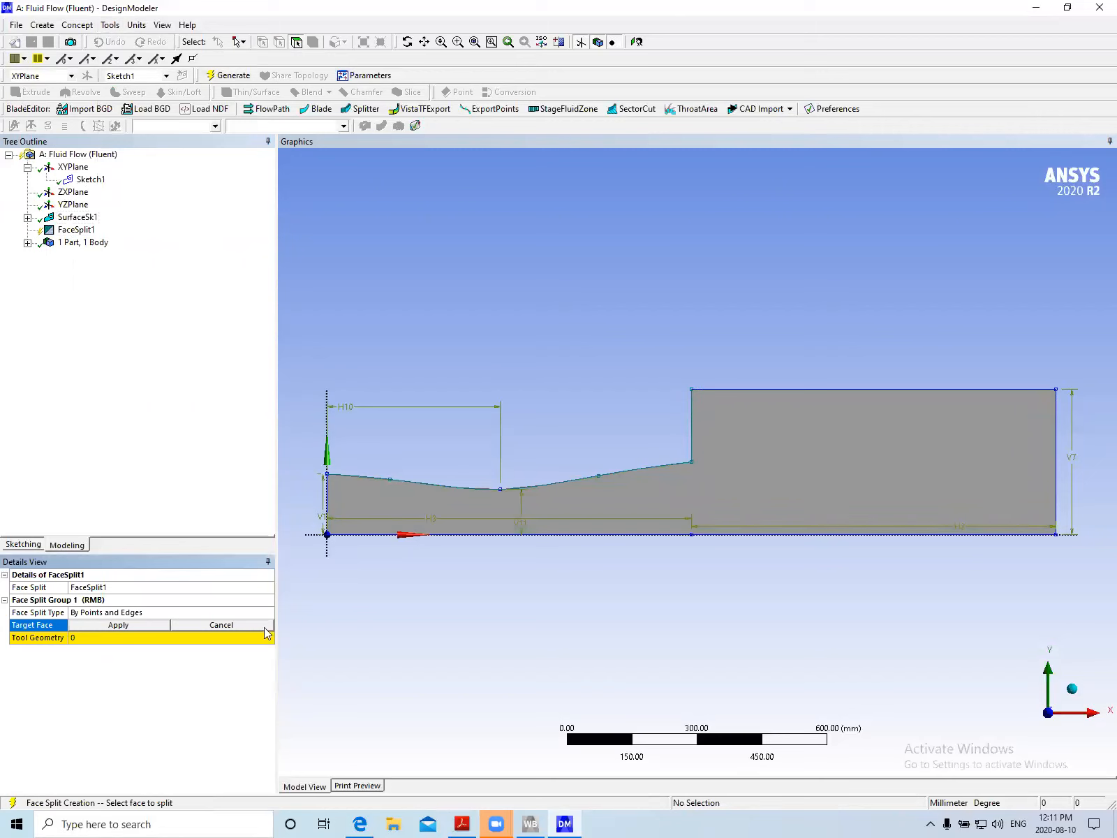
click(148, 627)
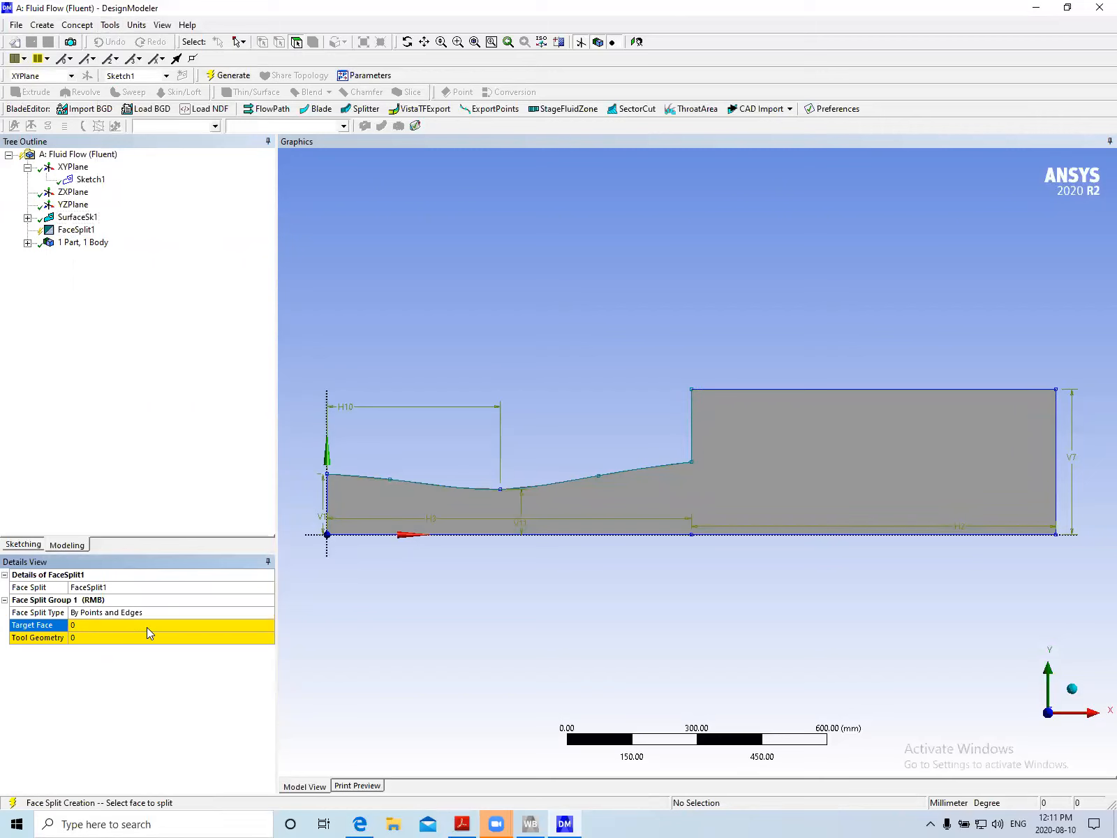
click(690, 497)
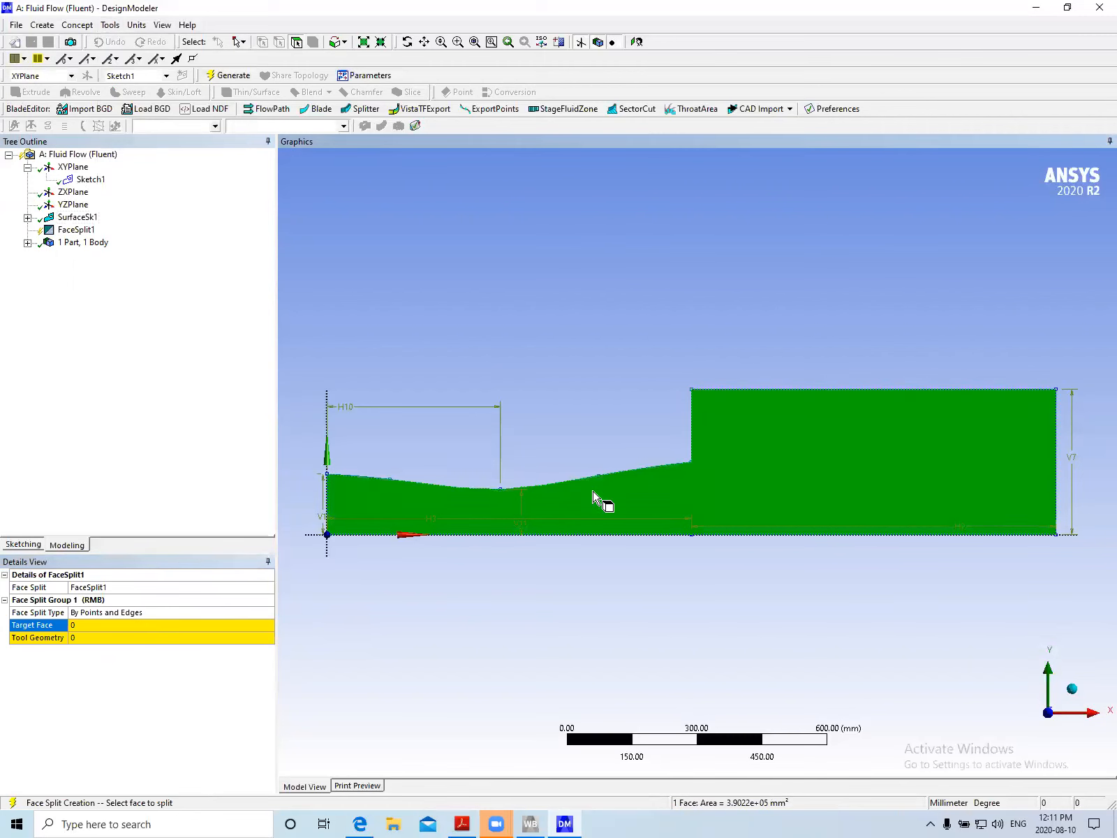
click(109, 627)
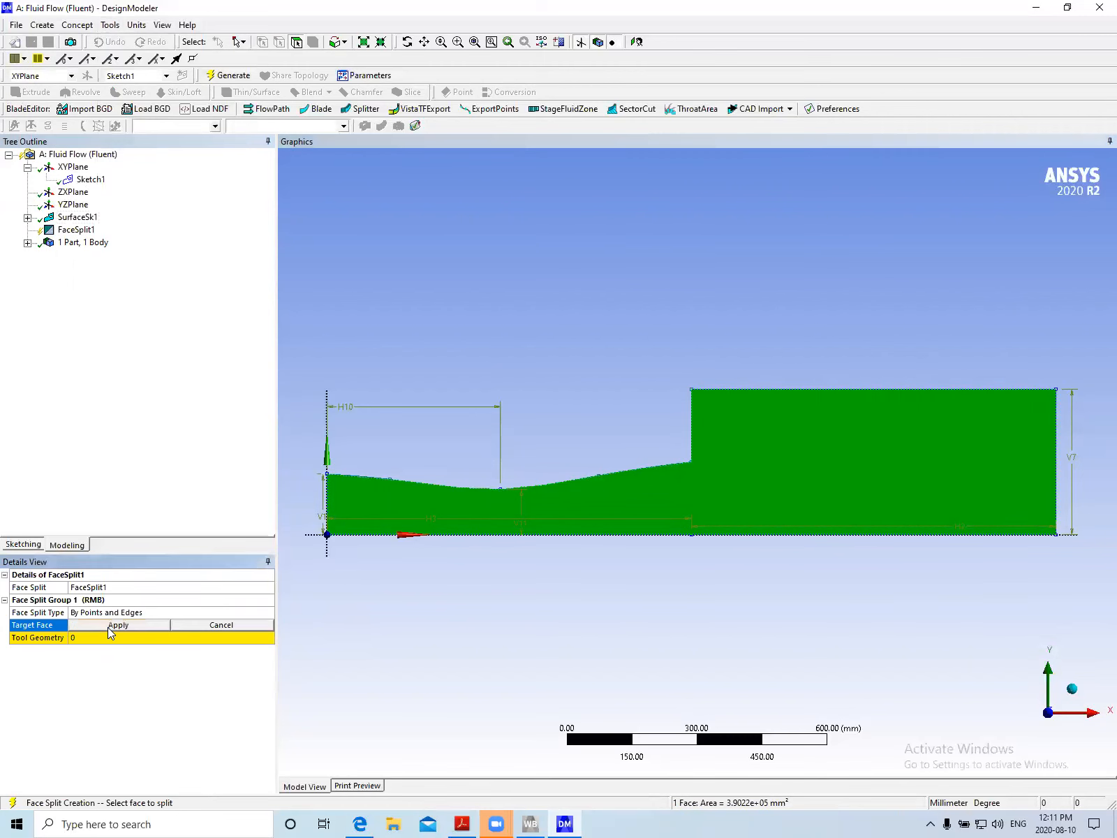
click(108, 627)
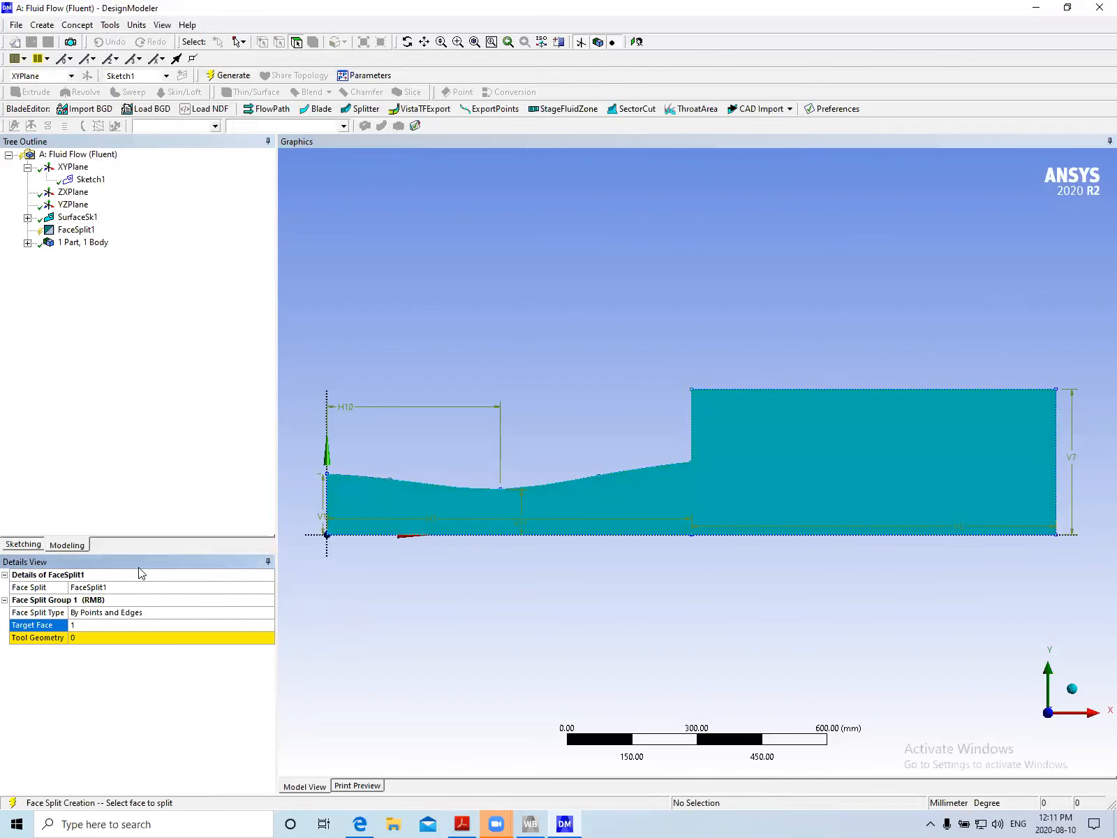
Split the face between the nozzle exit's upper corner and the point directly below it on the bottom edge, and generate it
click(98, 637)
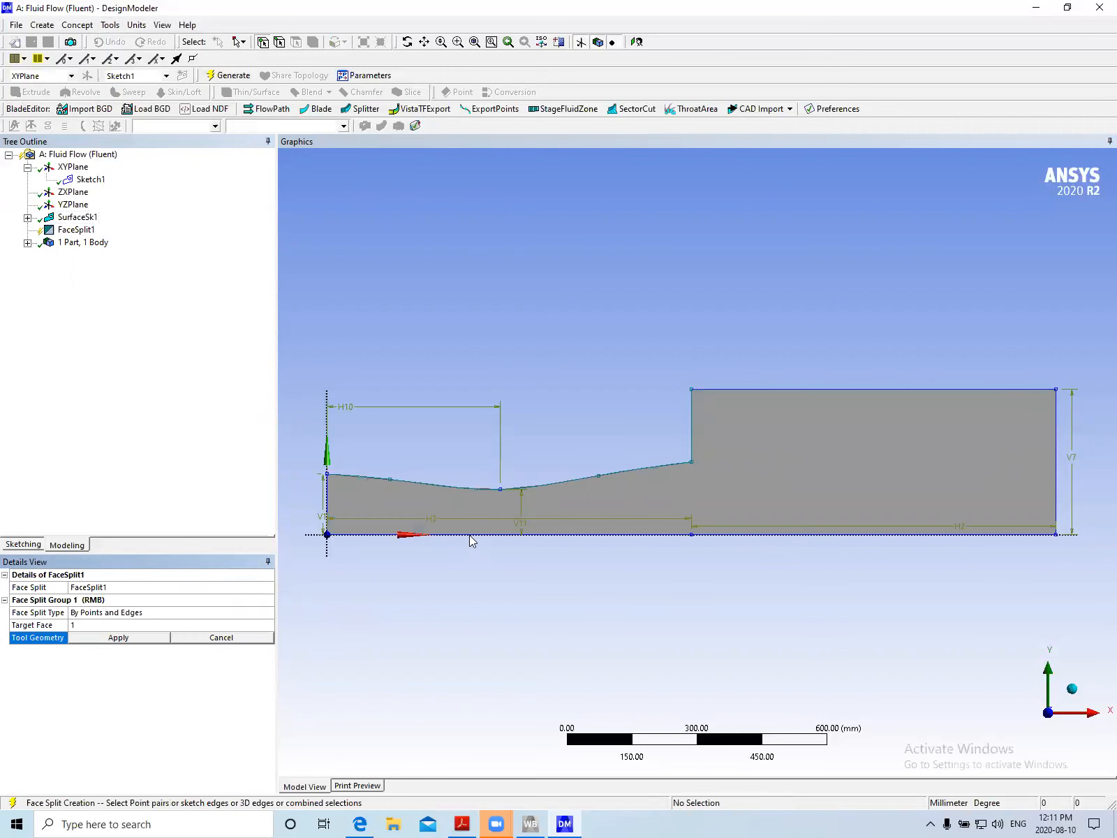
click(692, 464)
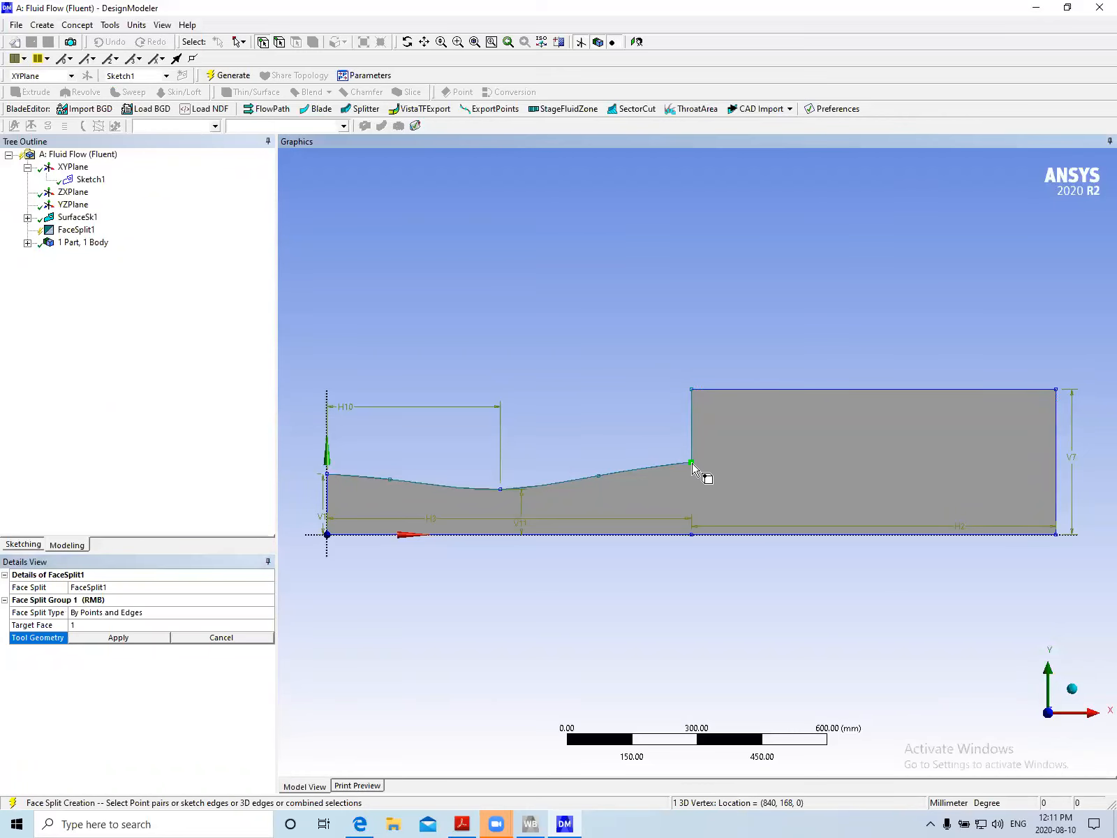
click(692, 537)
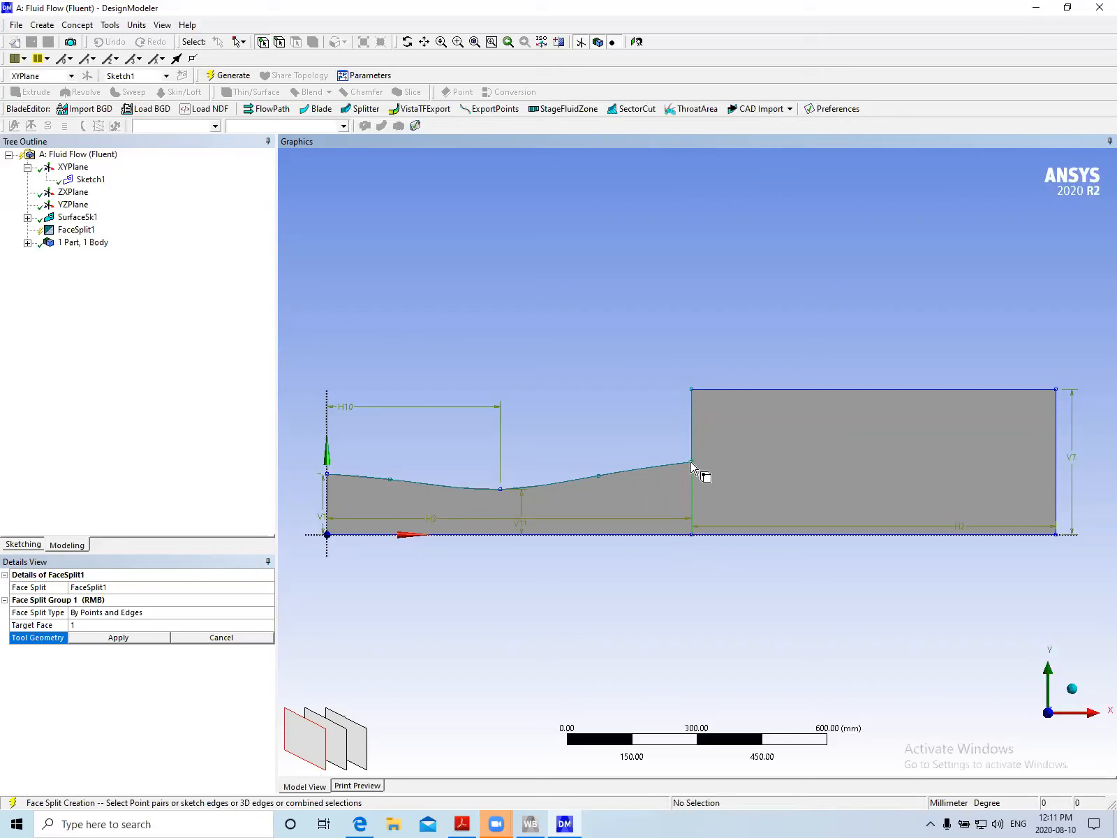
click(138, 638)
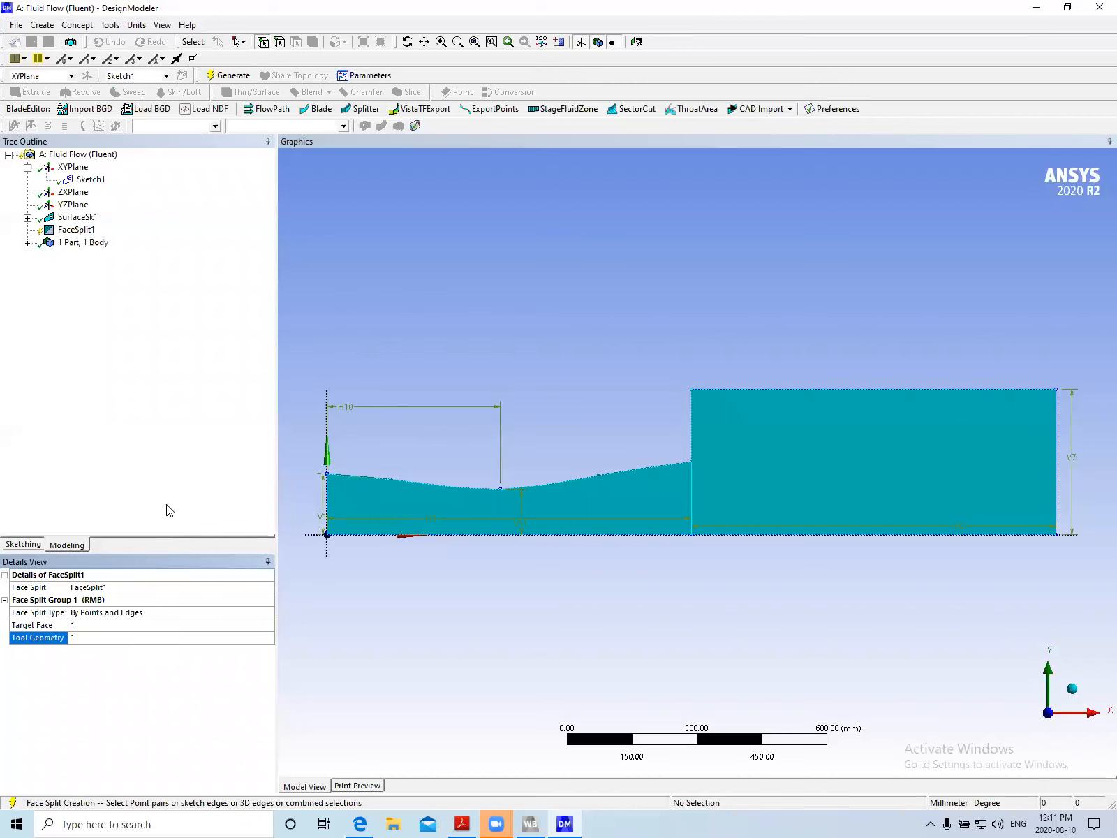
click(220, 78)
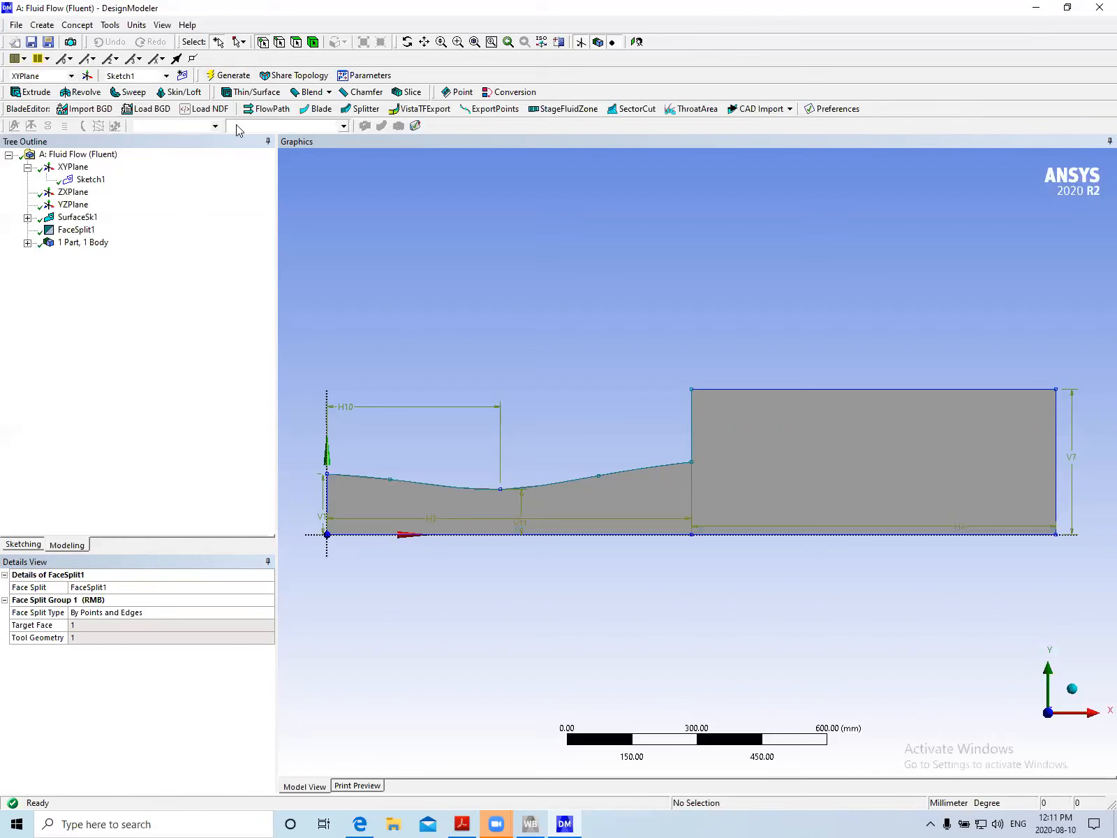
Select the nozzle and downstream faces in turn to check the split, and save the project
click(753, 440)
click(675, 497)
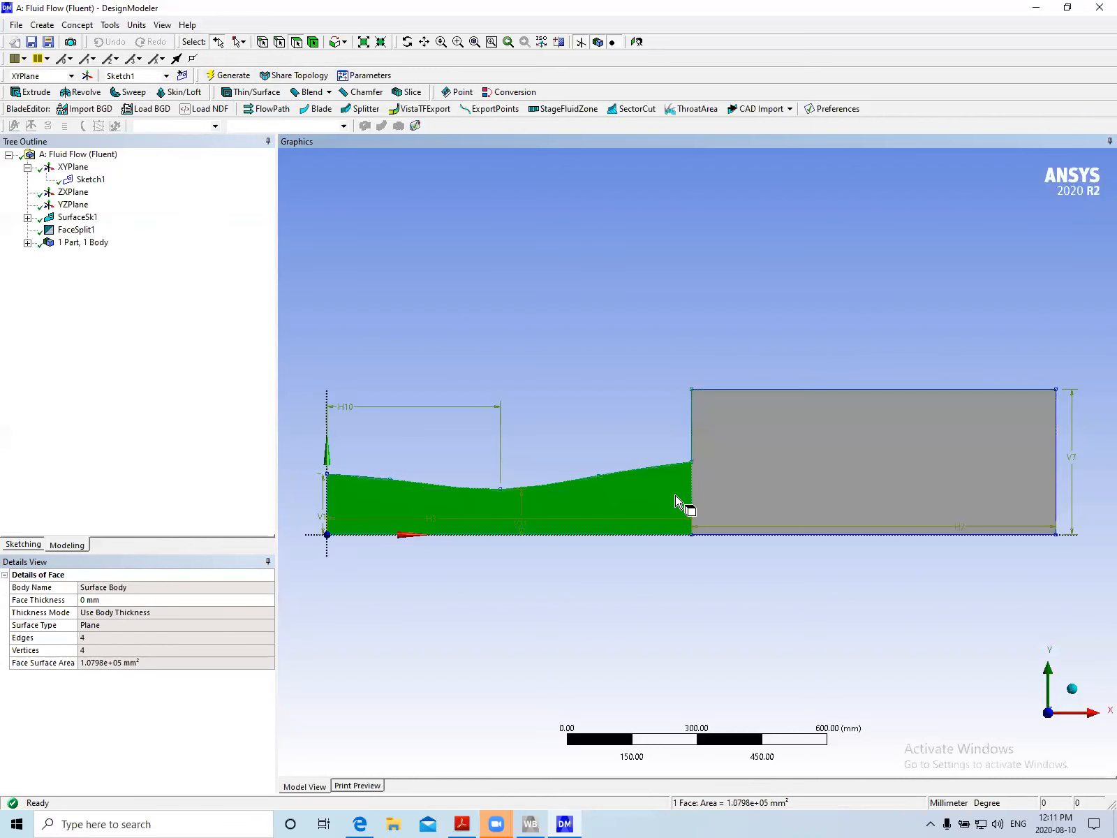
click(754, 480)
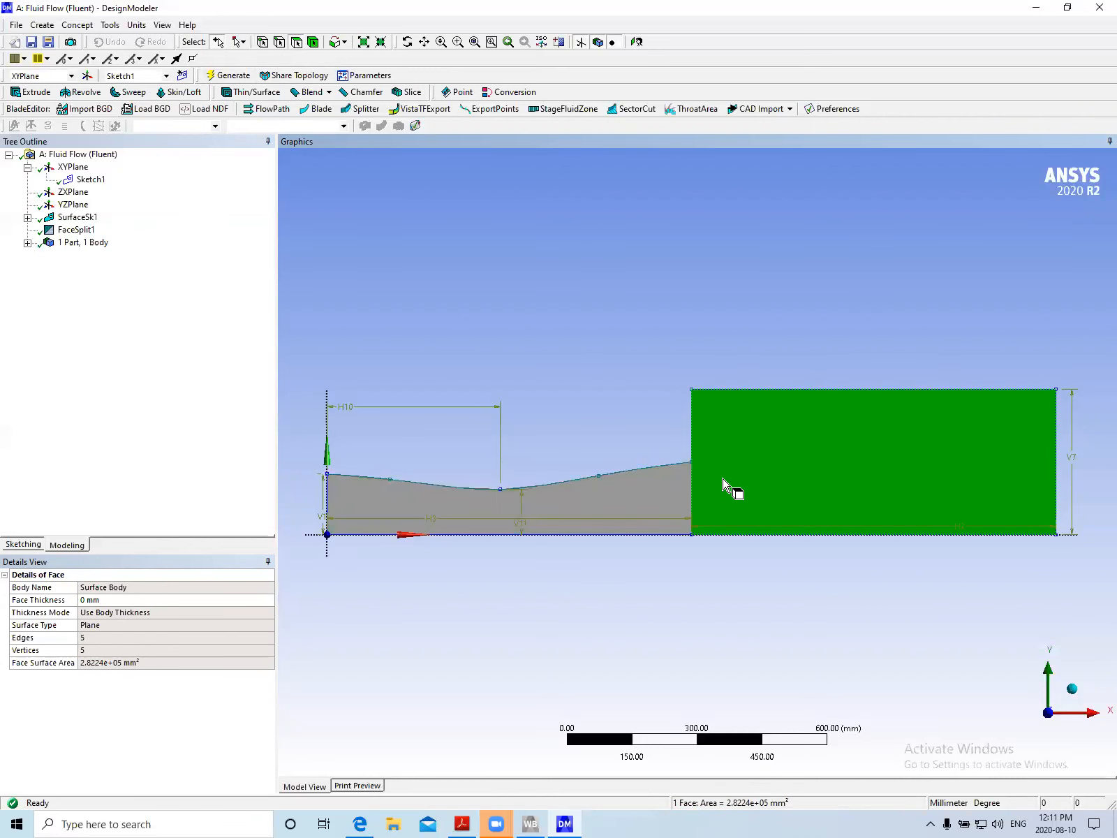
click(657, 491)
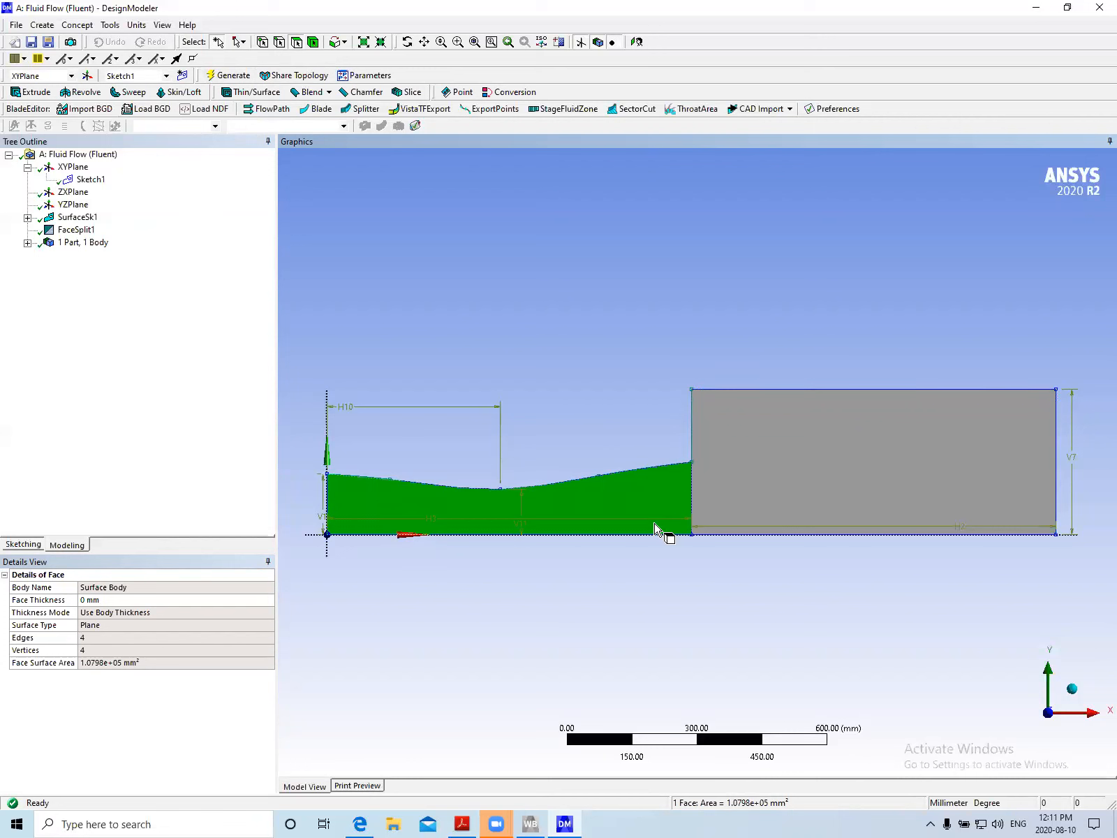
click(719, 467)
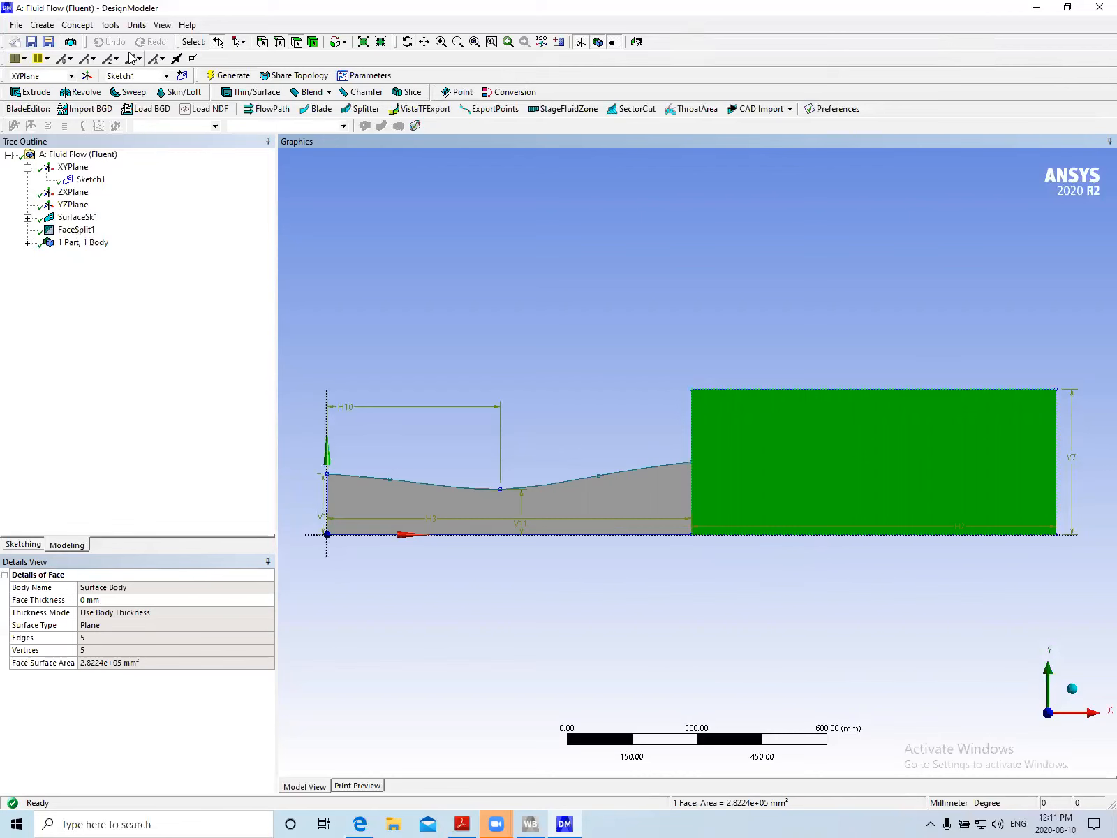
click(31, 43)
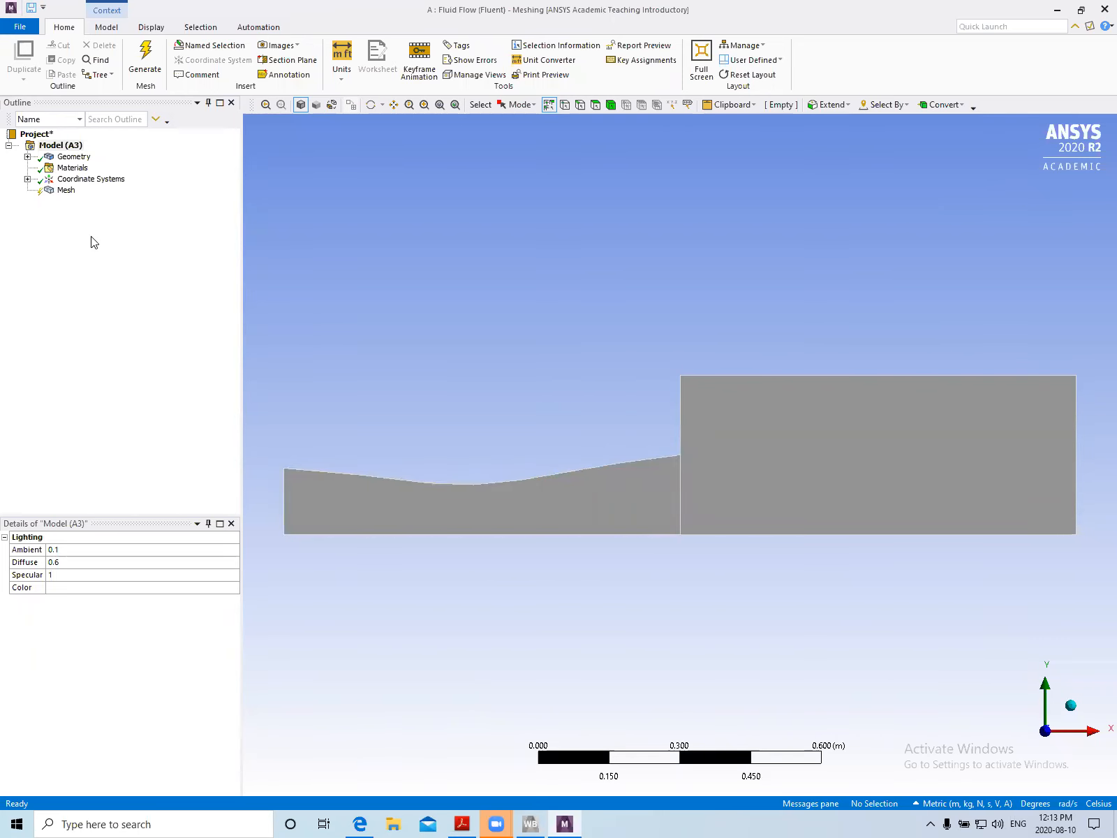
Insert a mesh Method in the Meshing application and scope it to the whole surface body
click(65, 190)
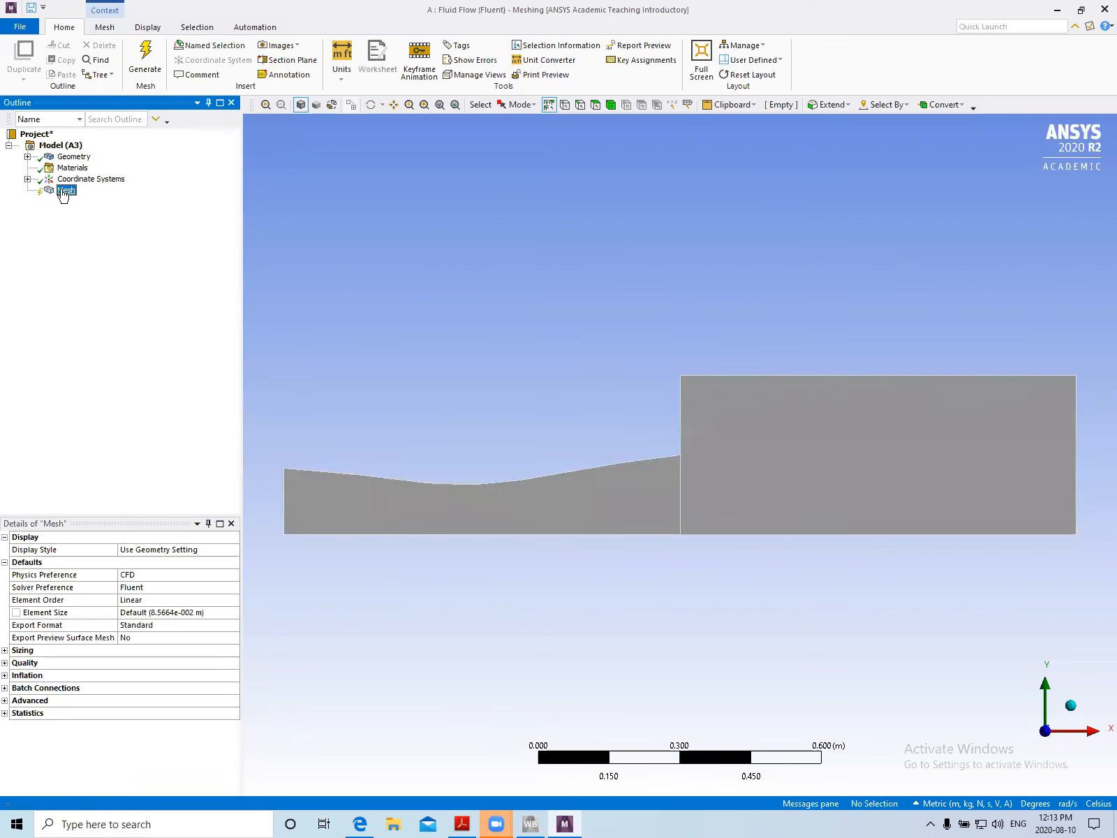
right_click(65, 193)
mouse_move(85, 199)
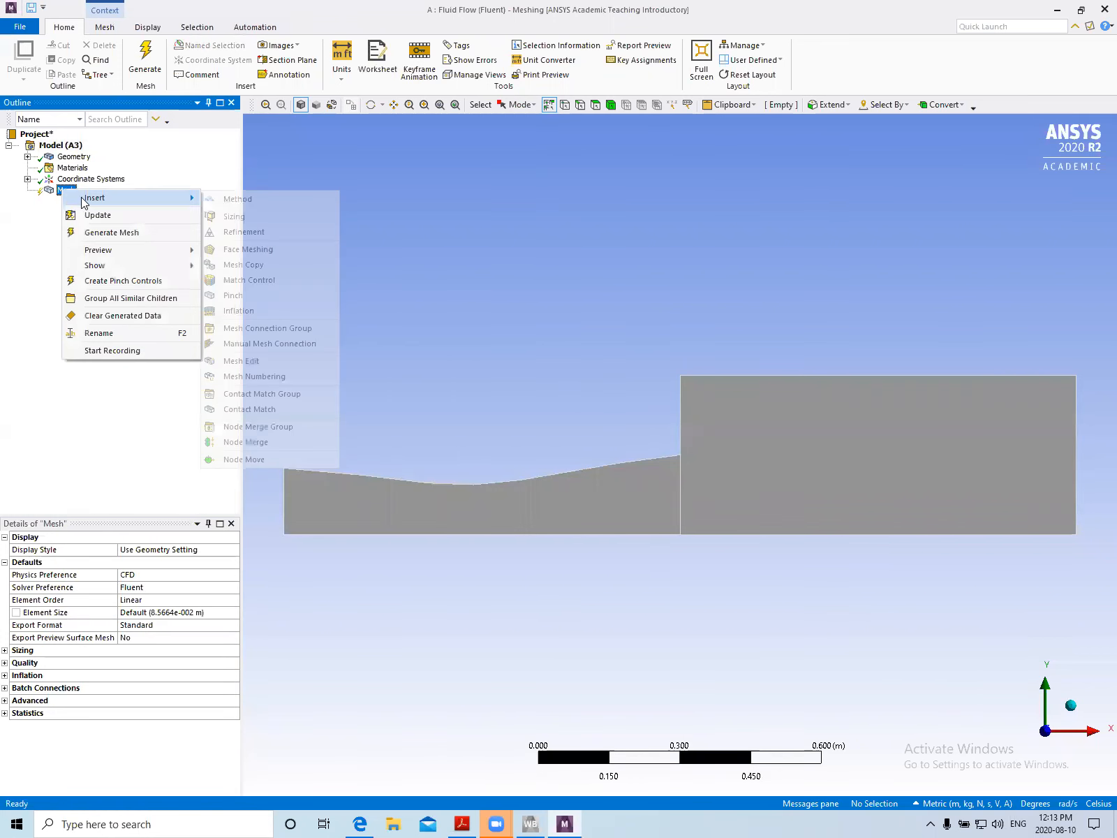
click(246, 203)
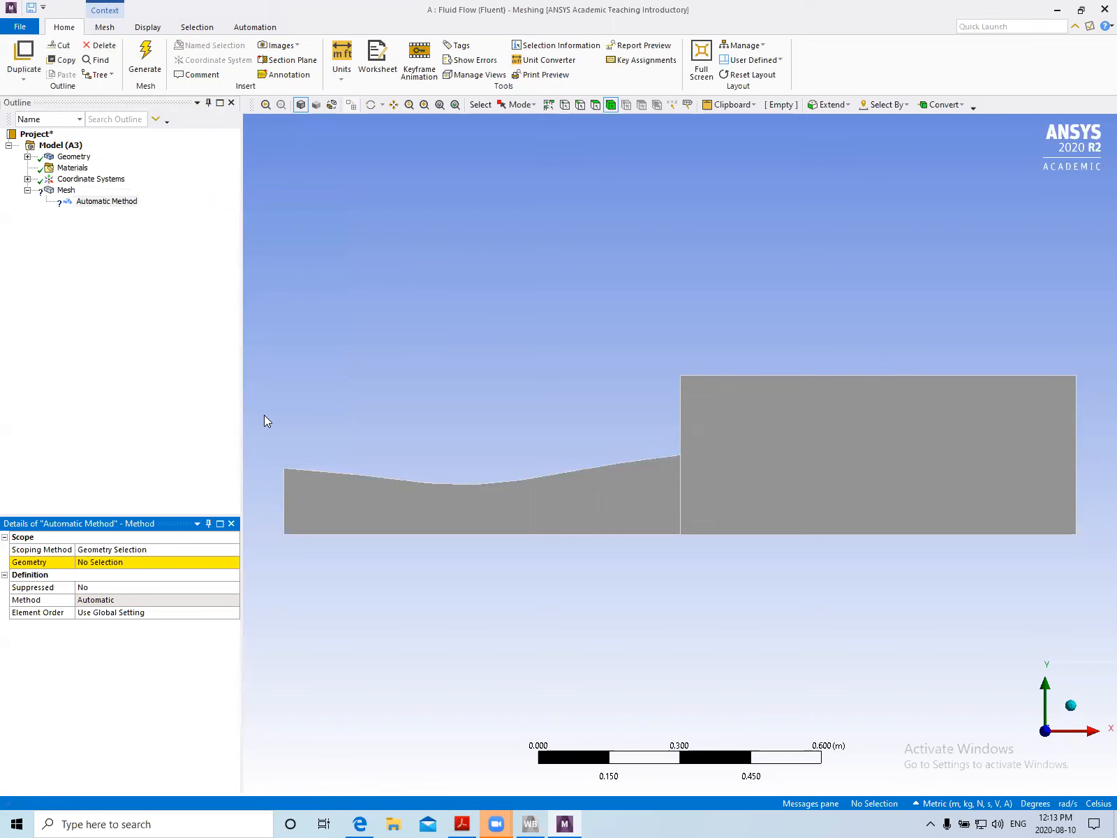
click(766, 467)
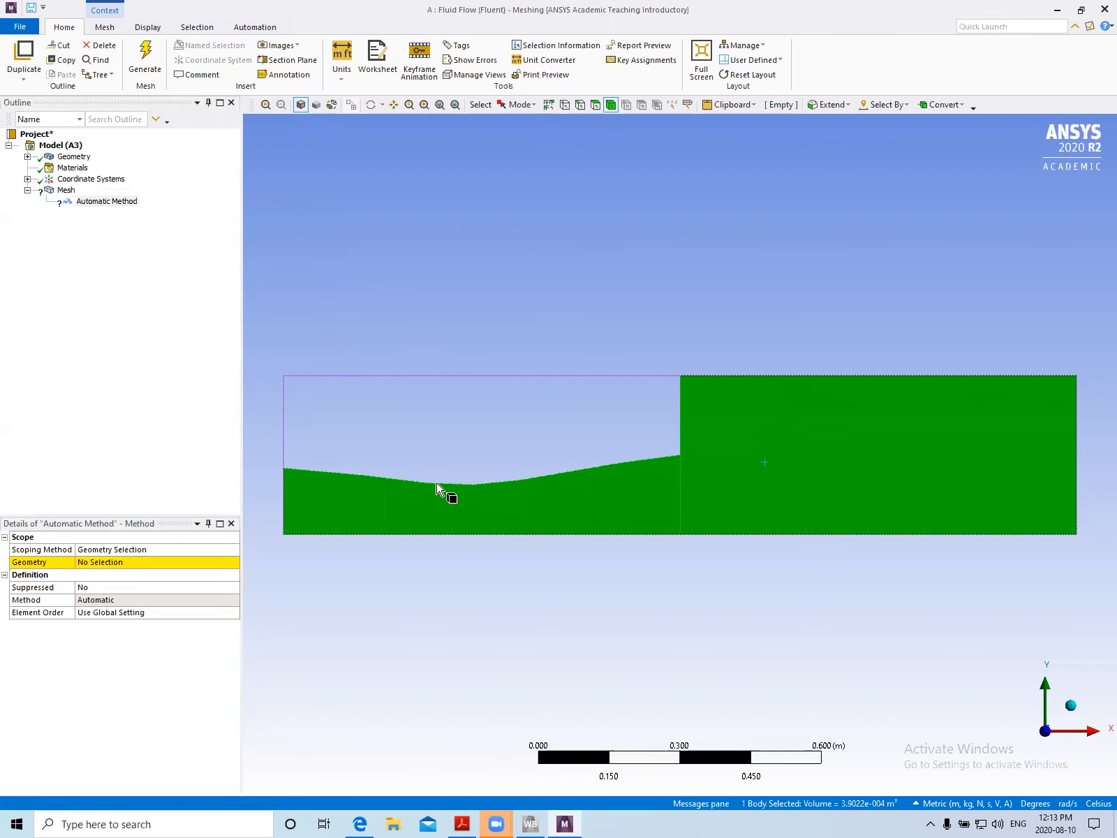
right_click(837, 416)
click(736, 389)
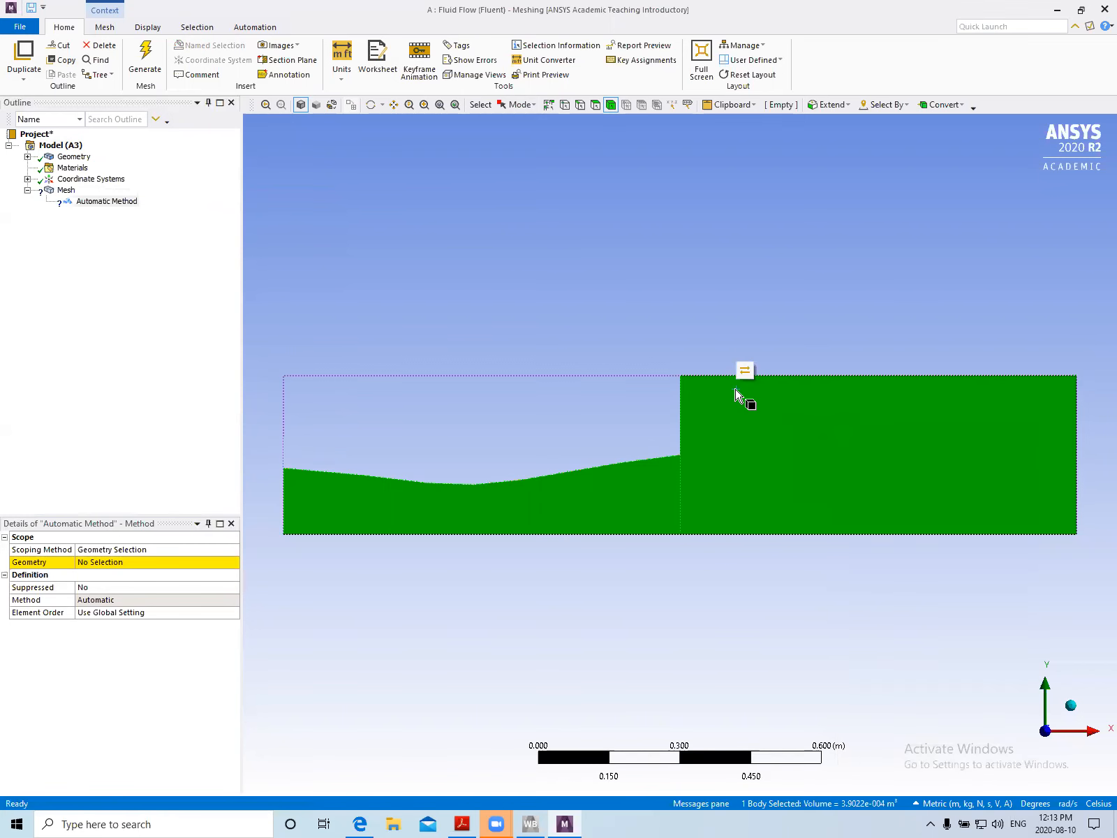
click(745, 372)
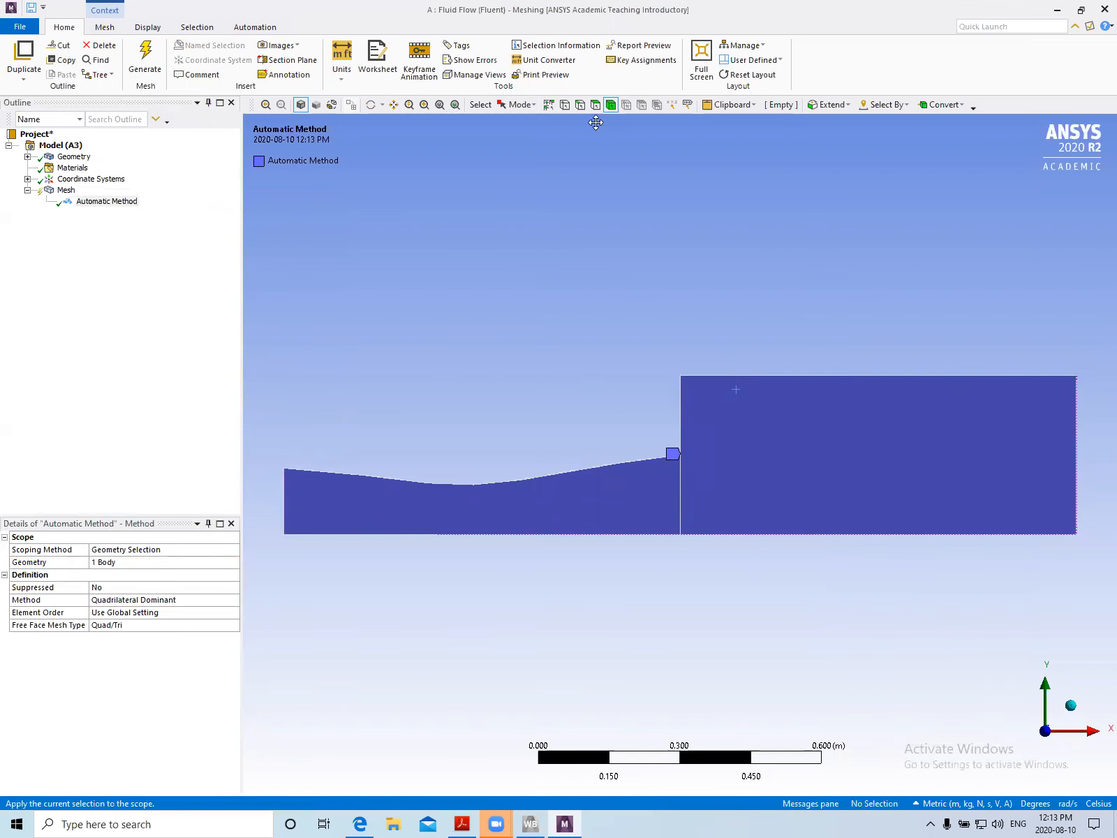
Insert an edge sizing on the nozzle's vertical inlet edge and the vertical split edge at its exit
click(580, 104)
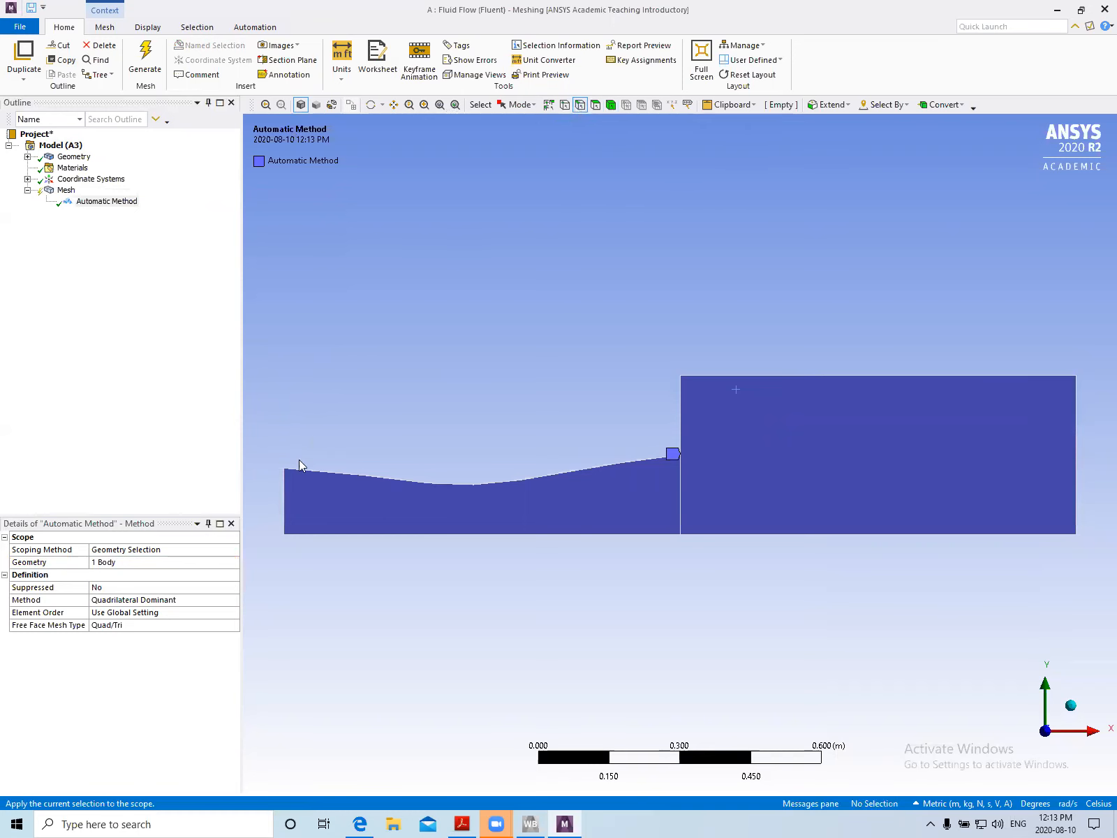
click(283, 502)
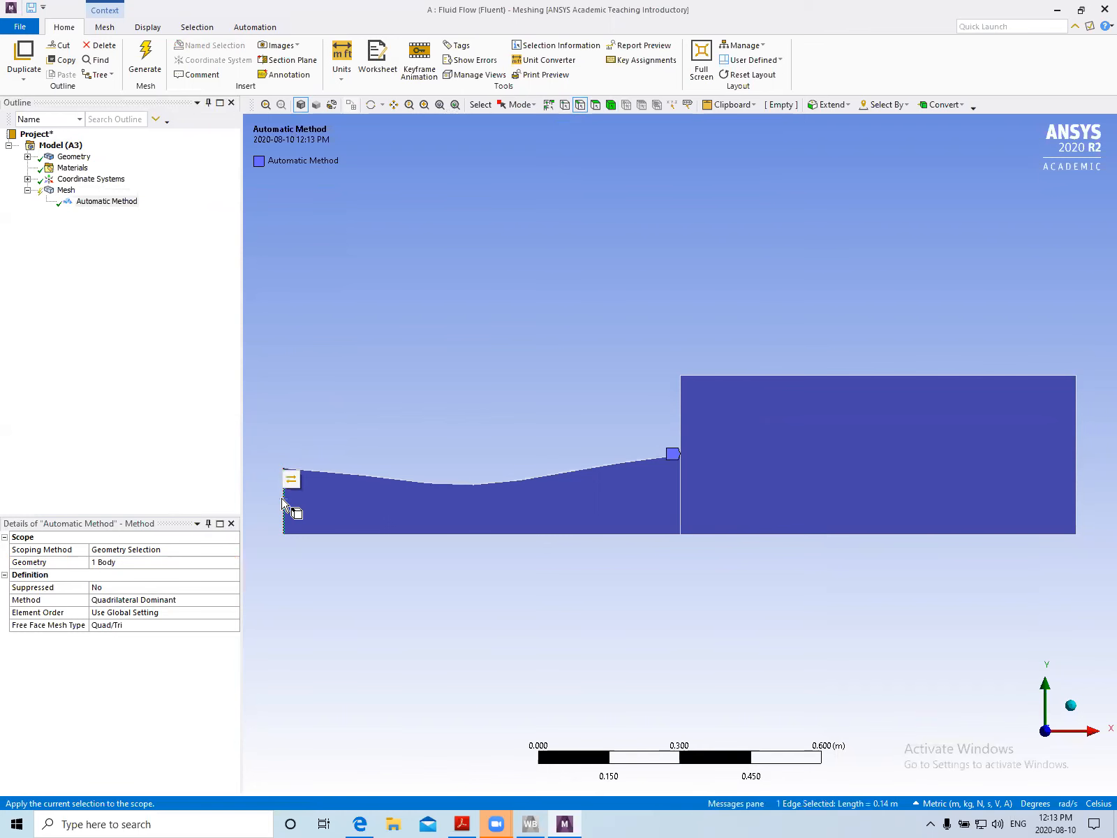
ctrl+click(682, 500)
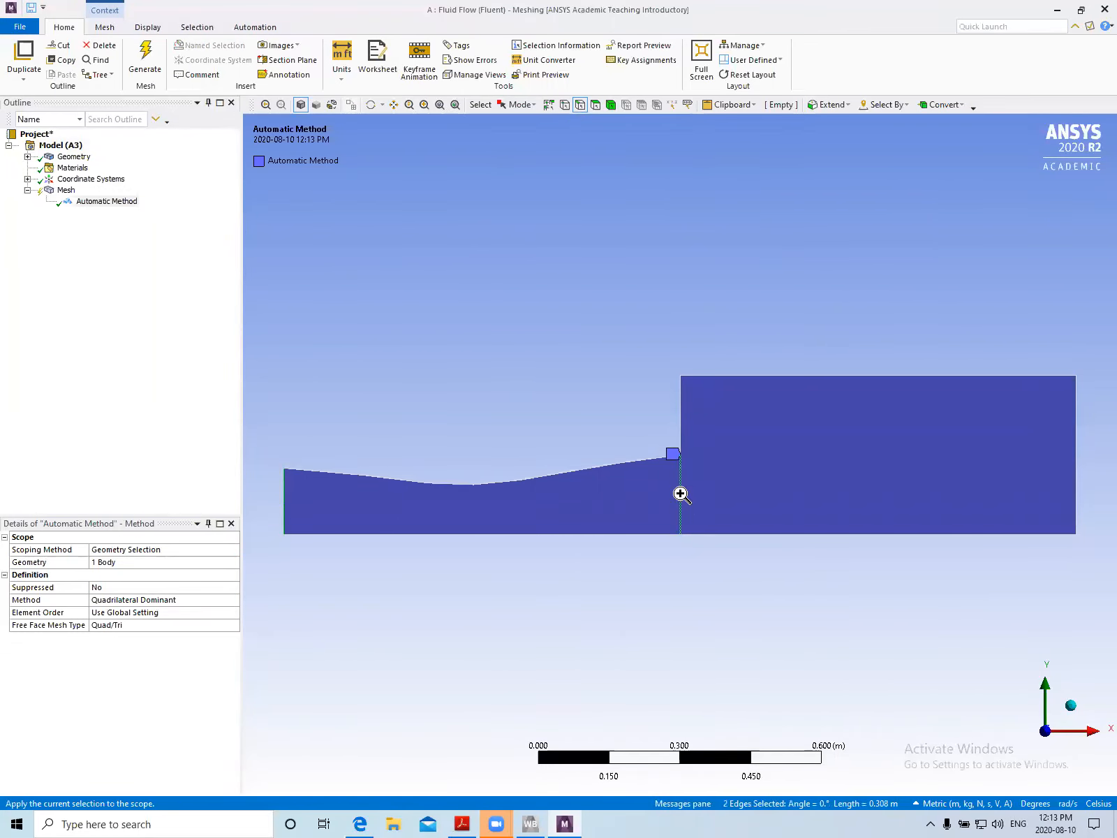
right_click(681, 494)
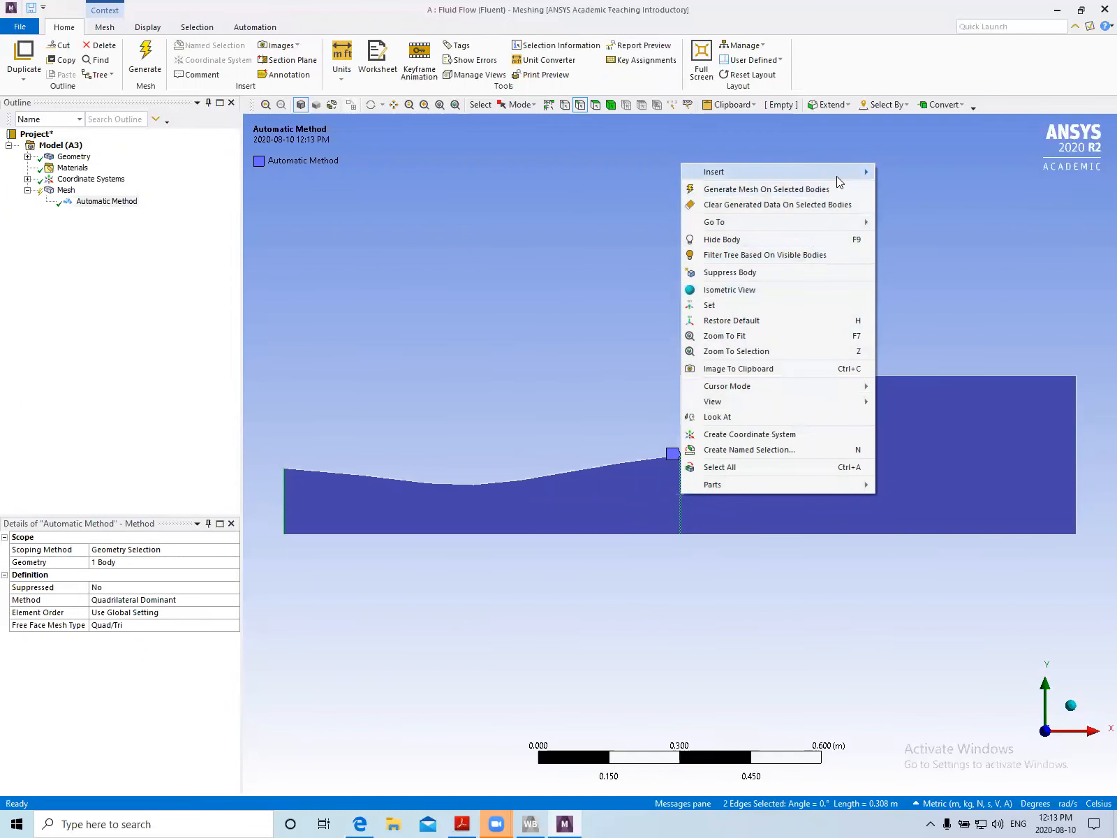
mouse_move(837, 176)
click(892, 171)
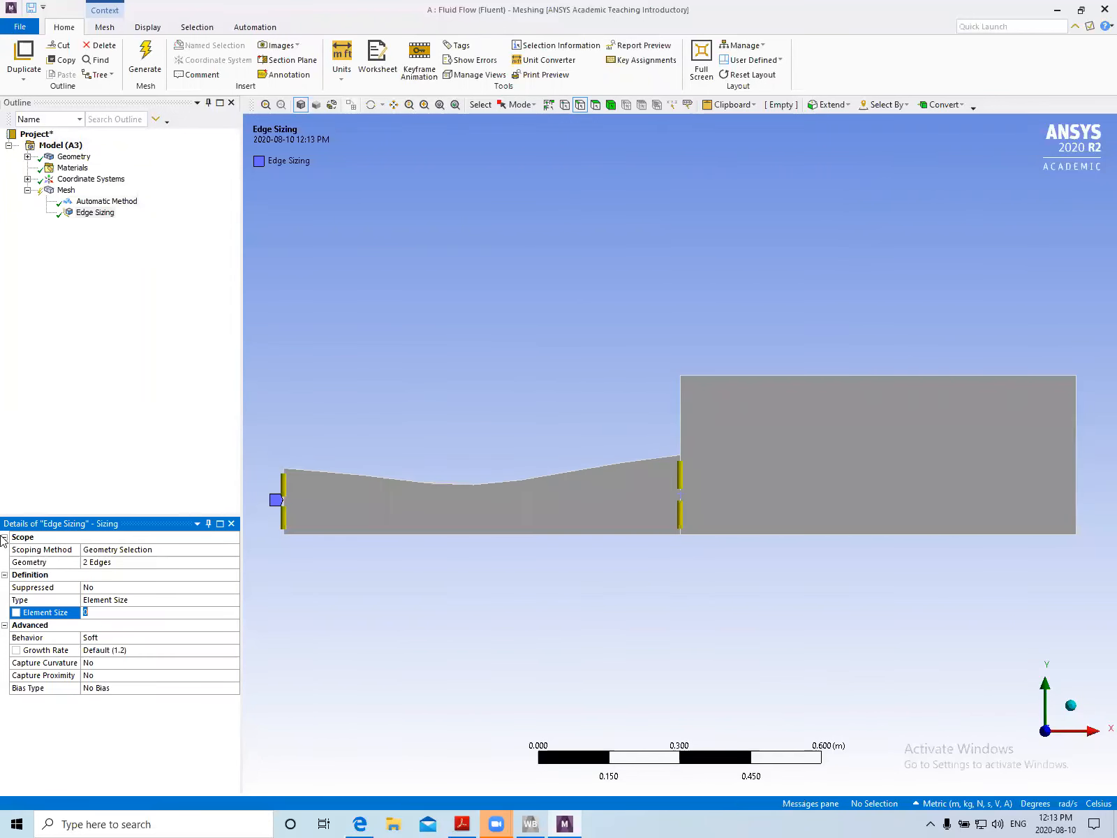
Set the inlet and exit edge sizing type to Number of Divisions with 50 divisions
click(232, 602)
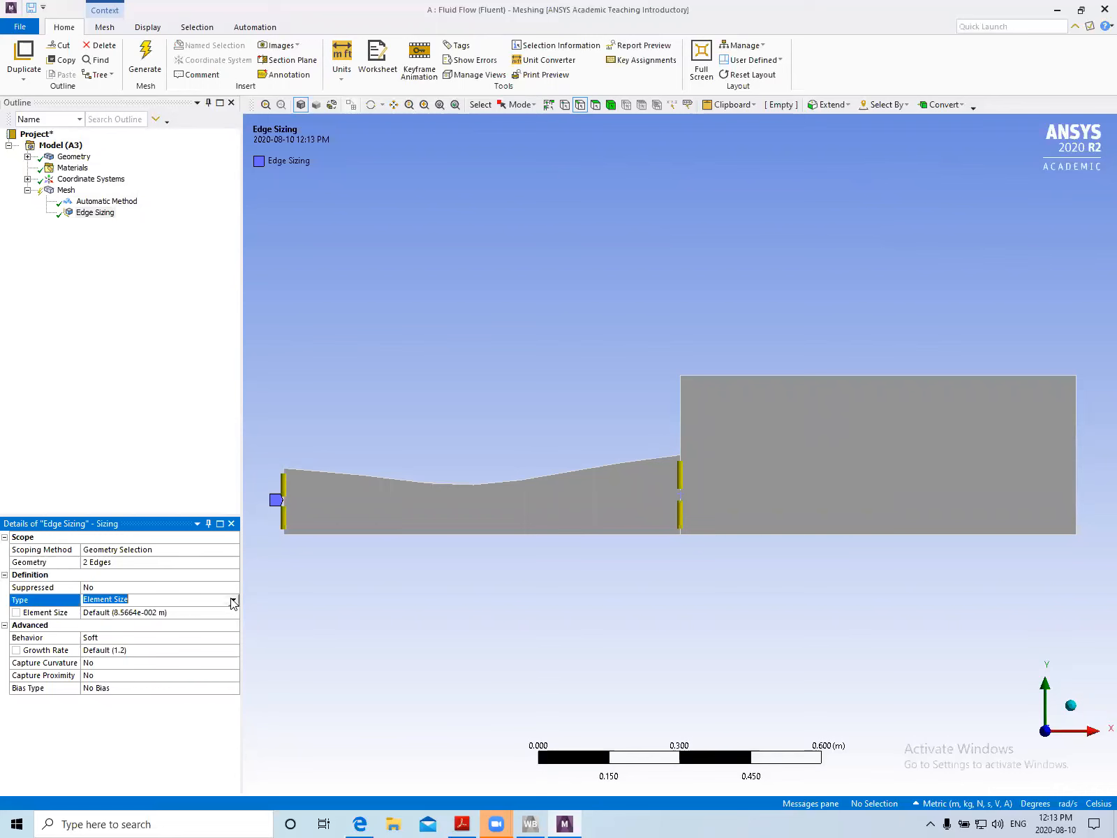
click(233, 601)
click(209, 614)
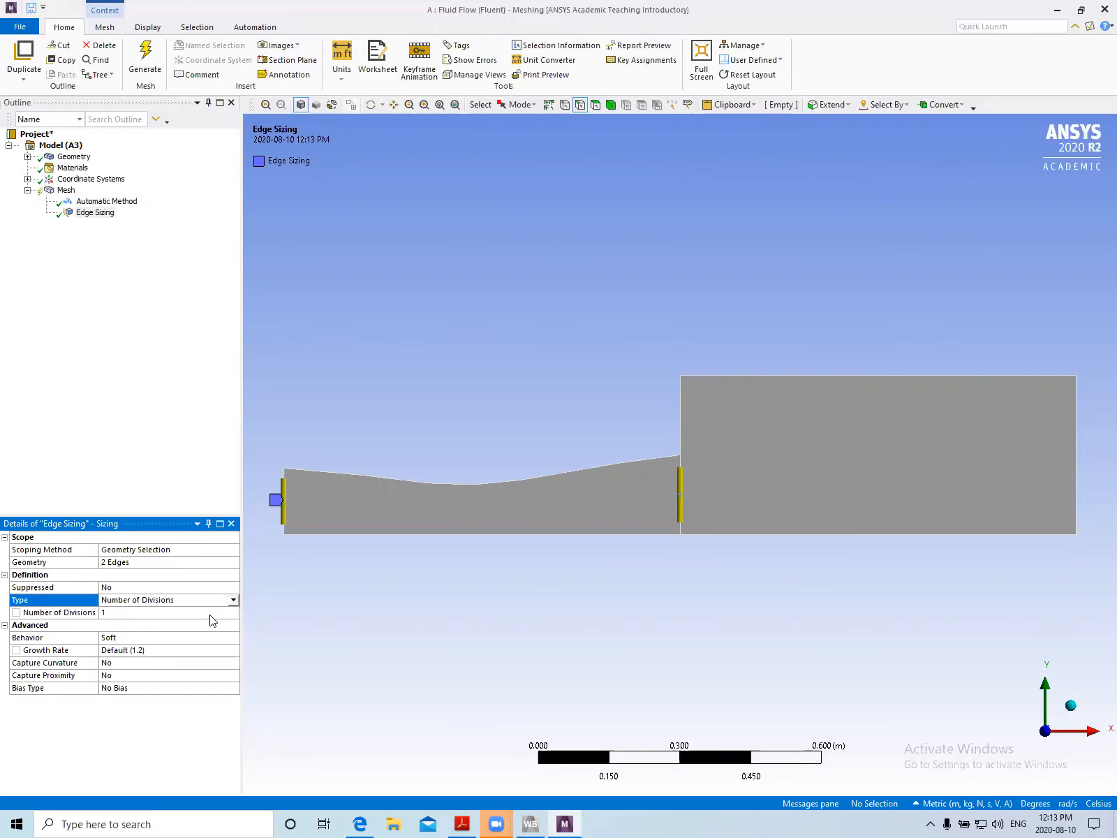
click(173, 612)
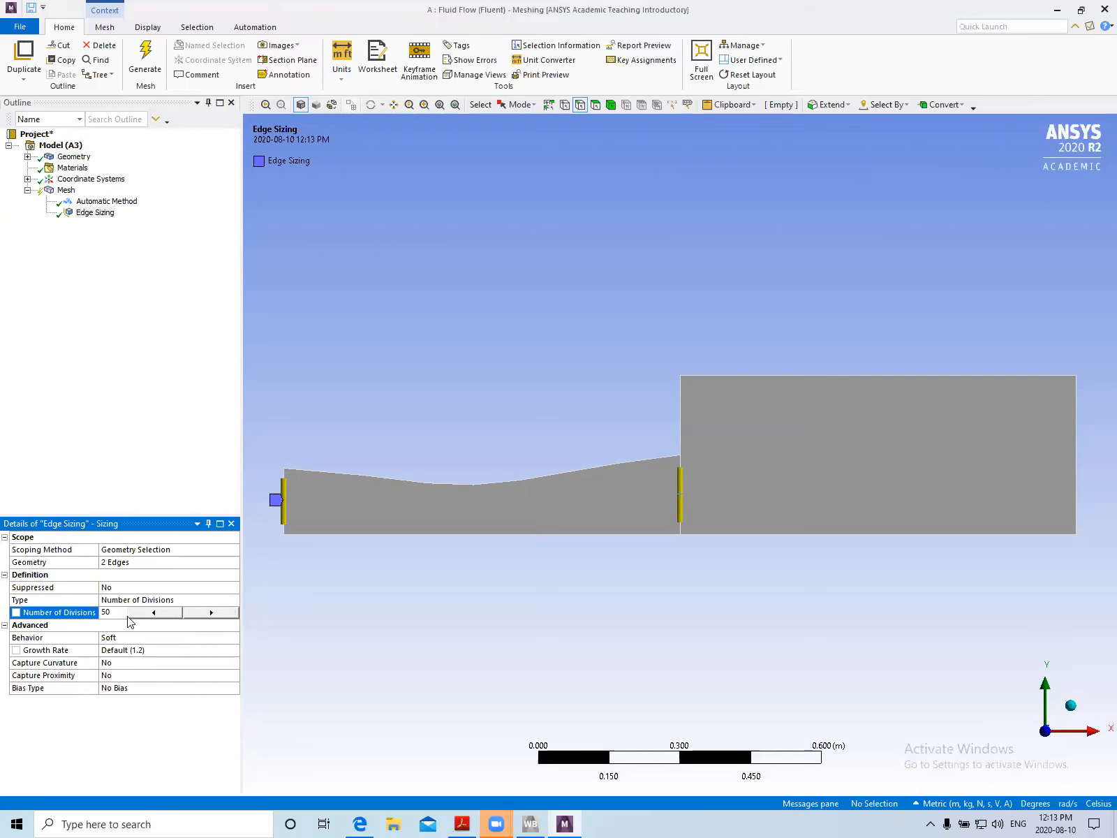
key(Return)
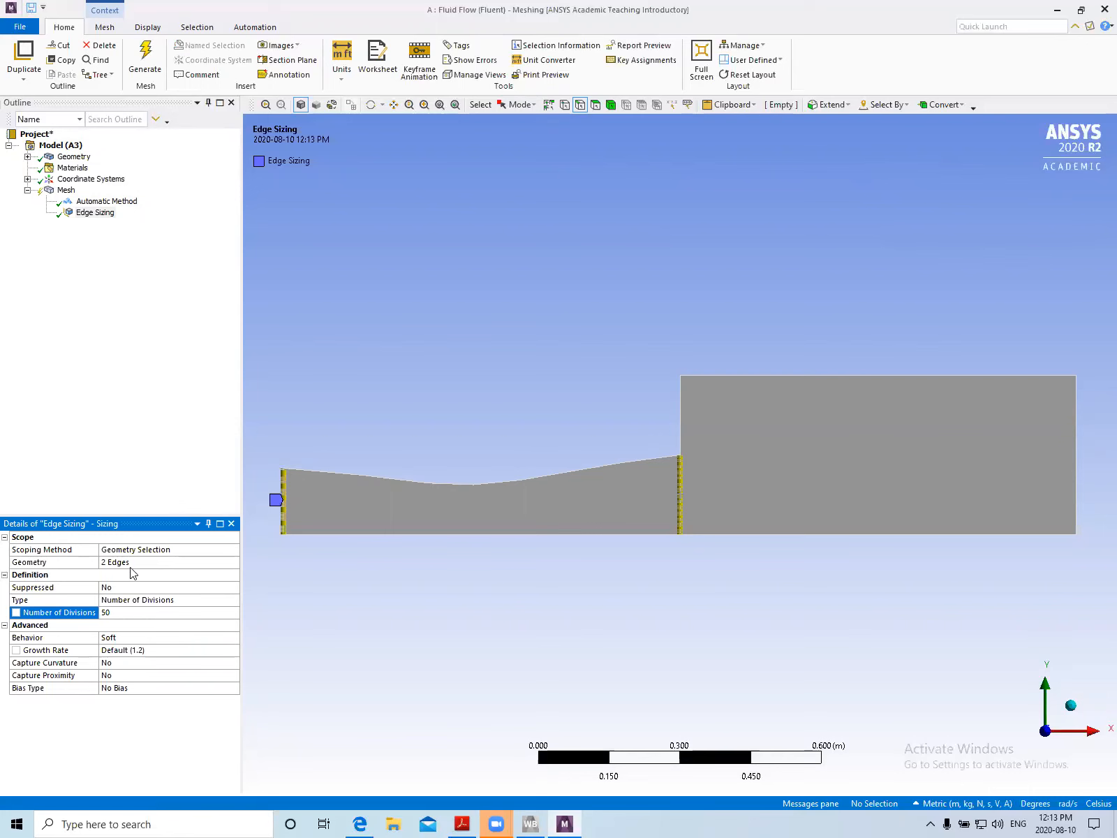
Insert a second edge sizing on the nozzle's bottom edge and its curved upper wall
click(408, 535)
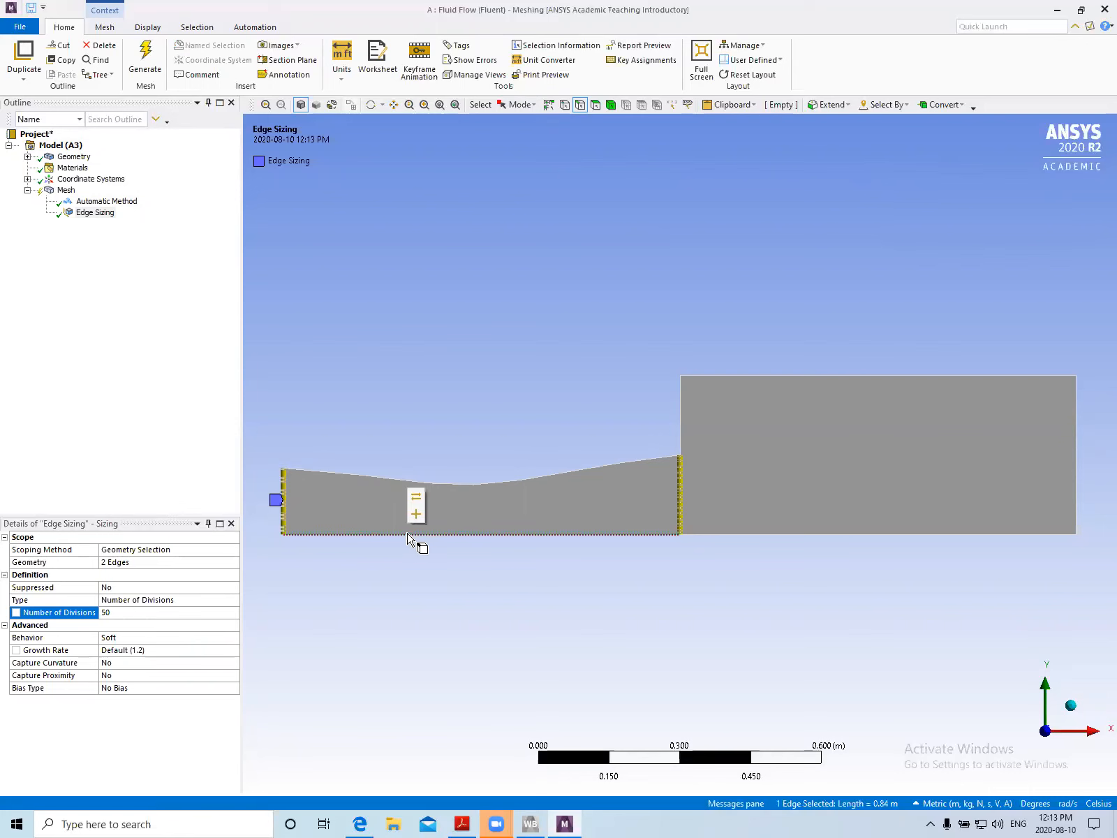
ctrl+click(377, 481)
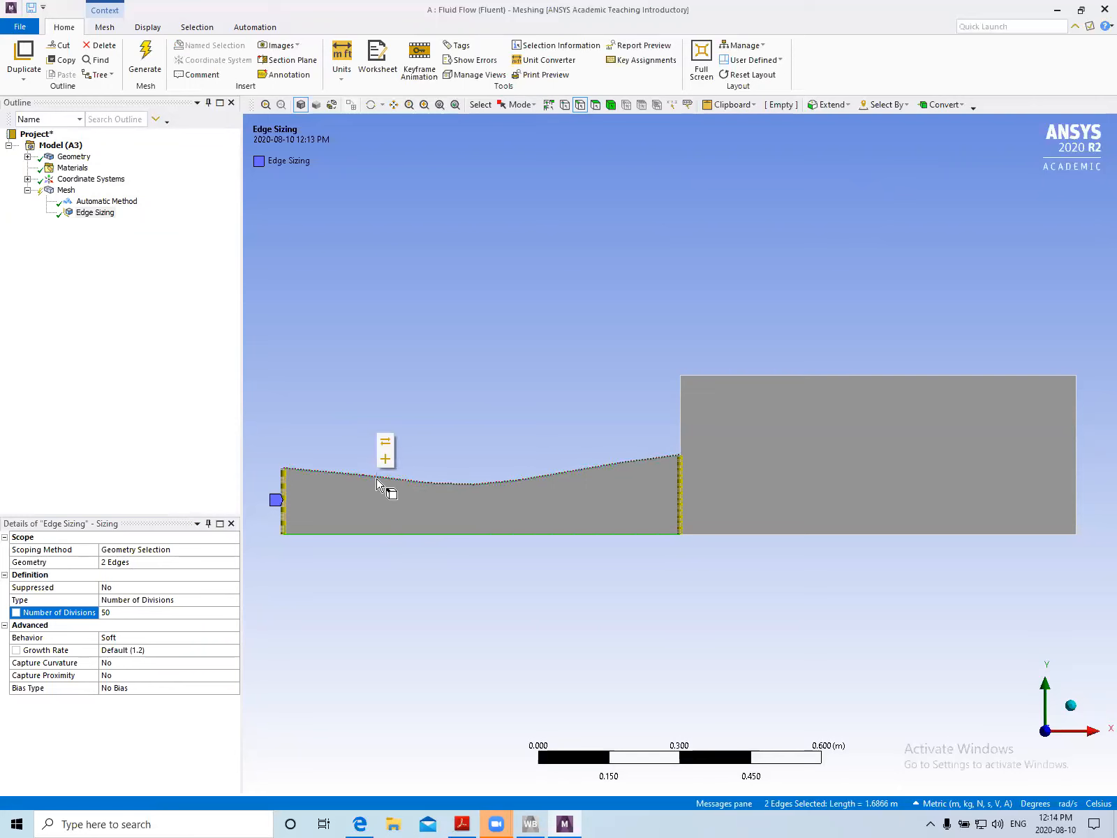
right_click(380, 477)
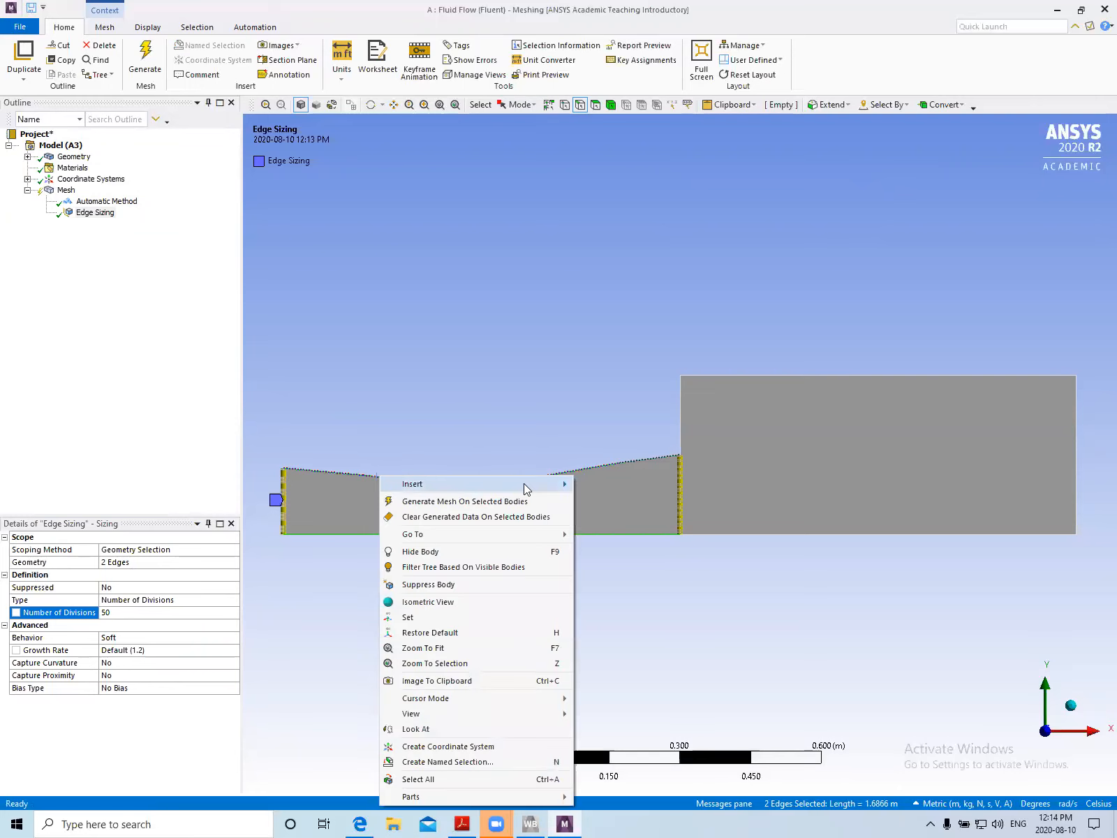
mouse_move(527, 485)
click(583, 486)
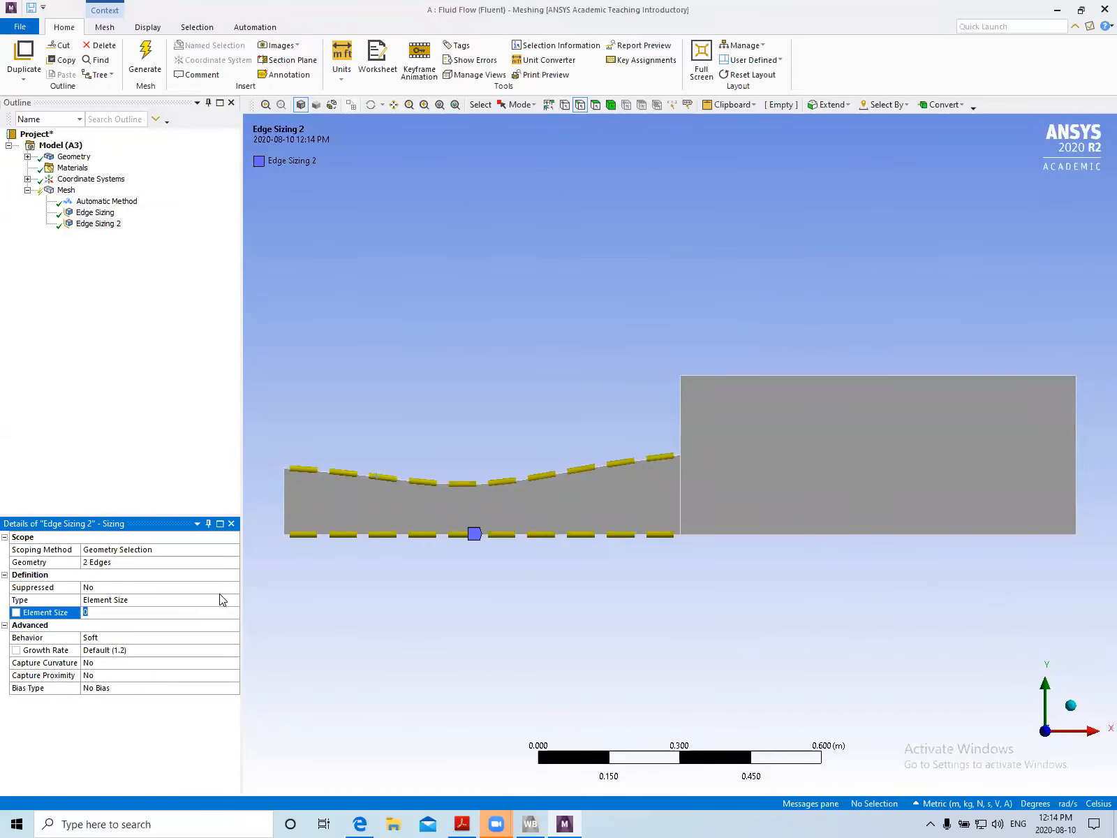
Set the sizing of the nozzle's bottom and curved edges to Number of Divisions with 250 divisions
click(234, 600)
click(233, 599)
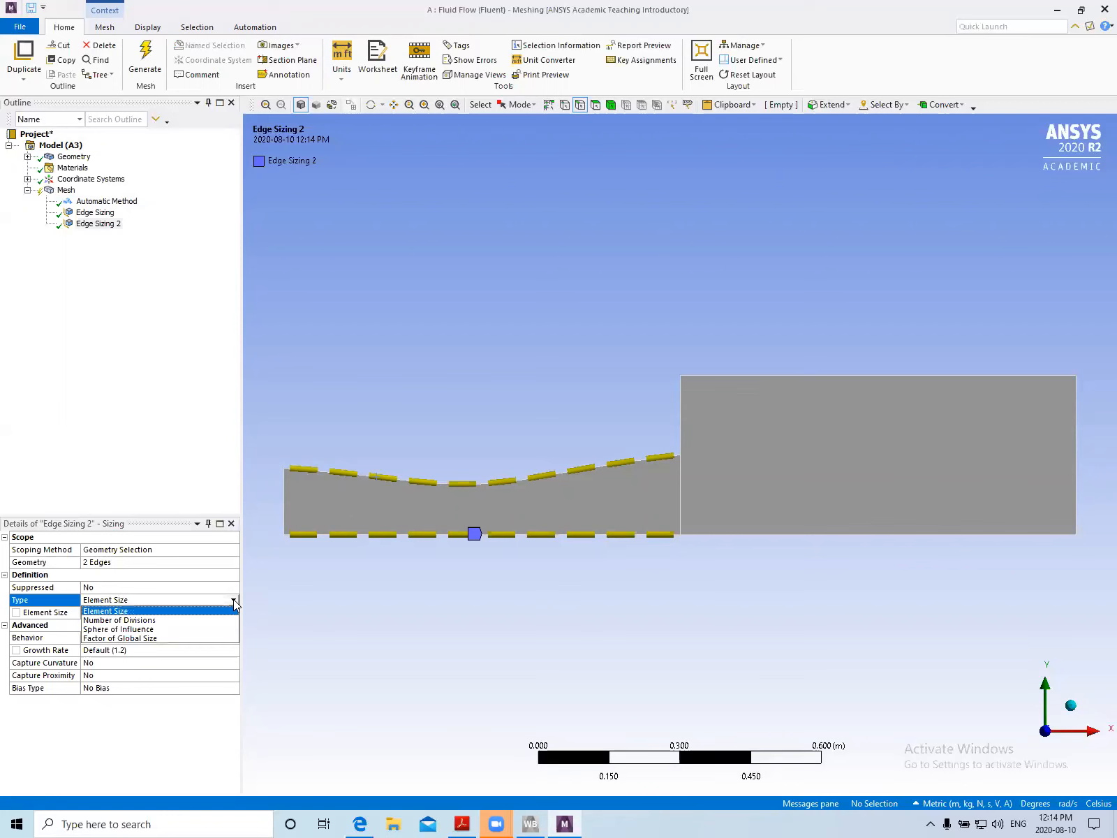
click(211, 622)
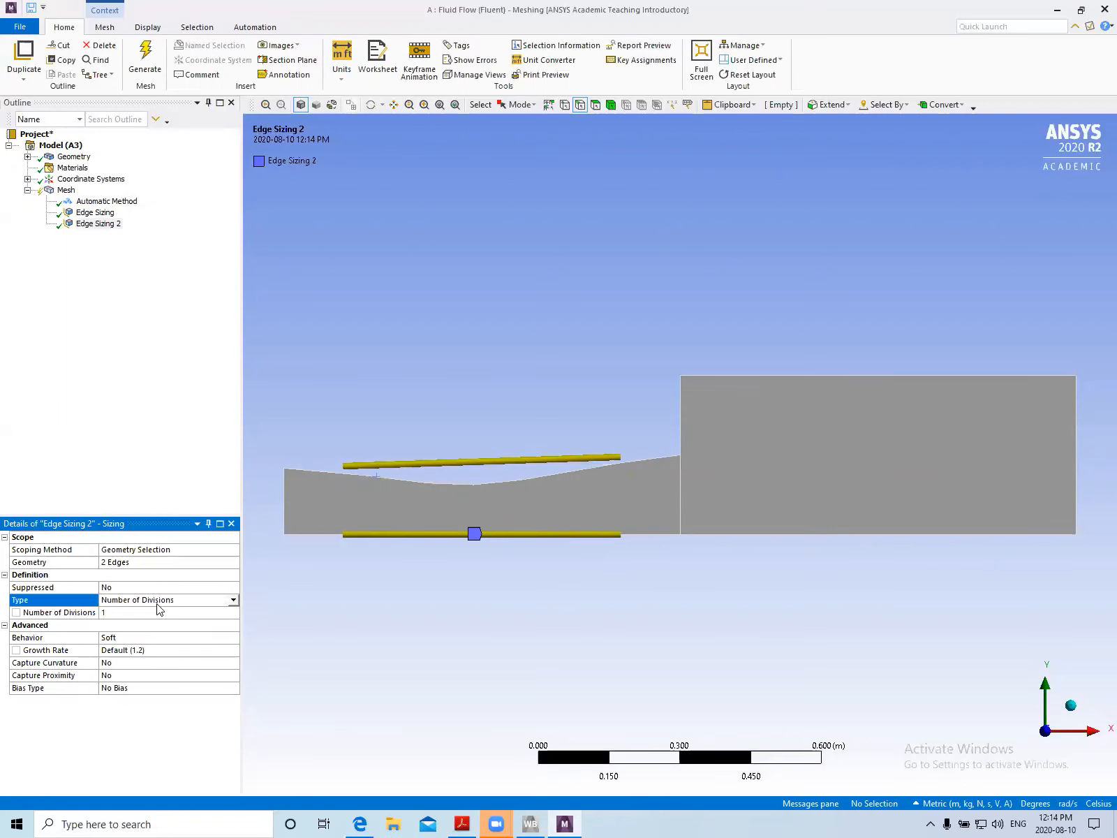
click(124, 611)
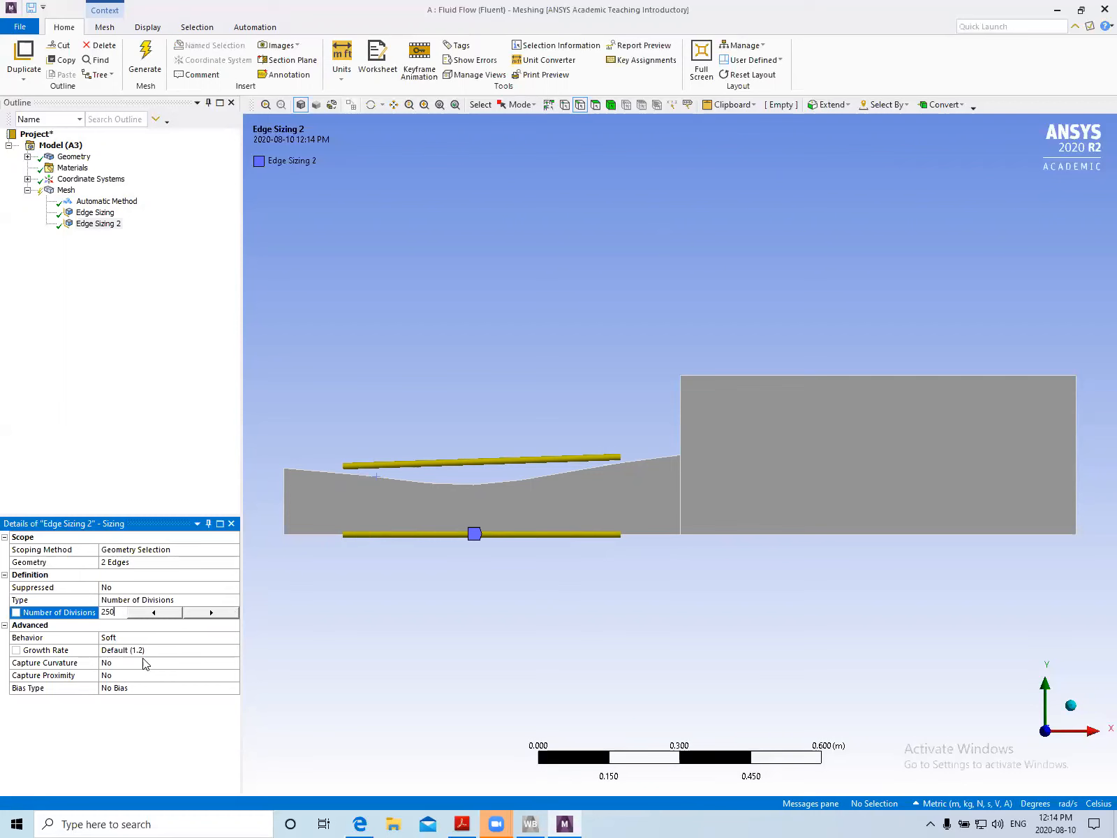
Set the behavior of the sizing on the nozzle's bottom and curved edges to Hard
click(234, 638)
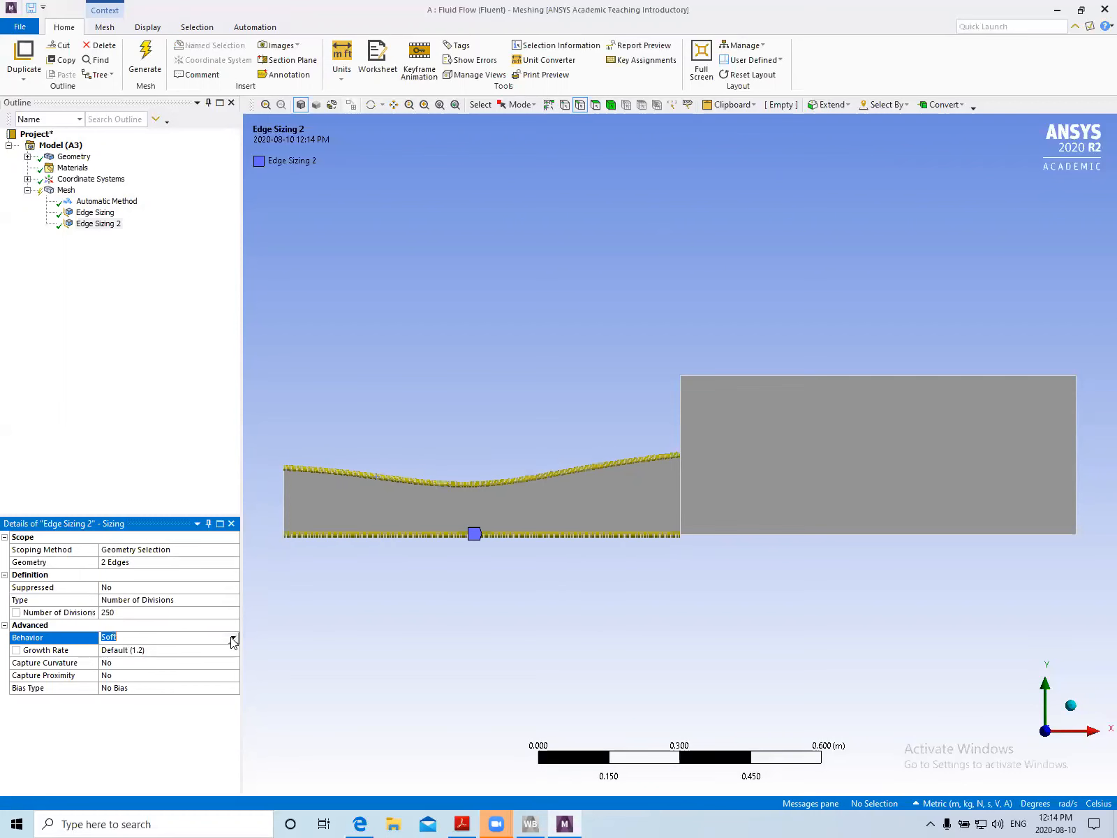
click(233, 637)
click(202, 658)
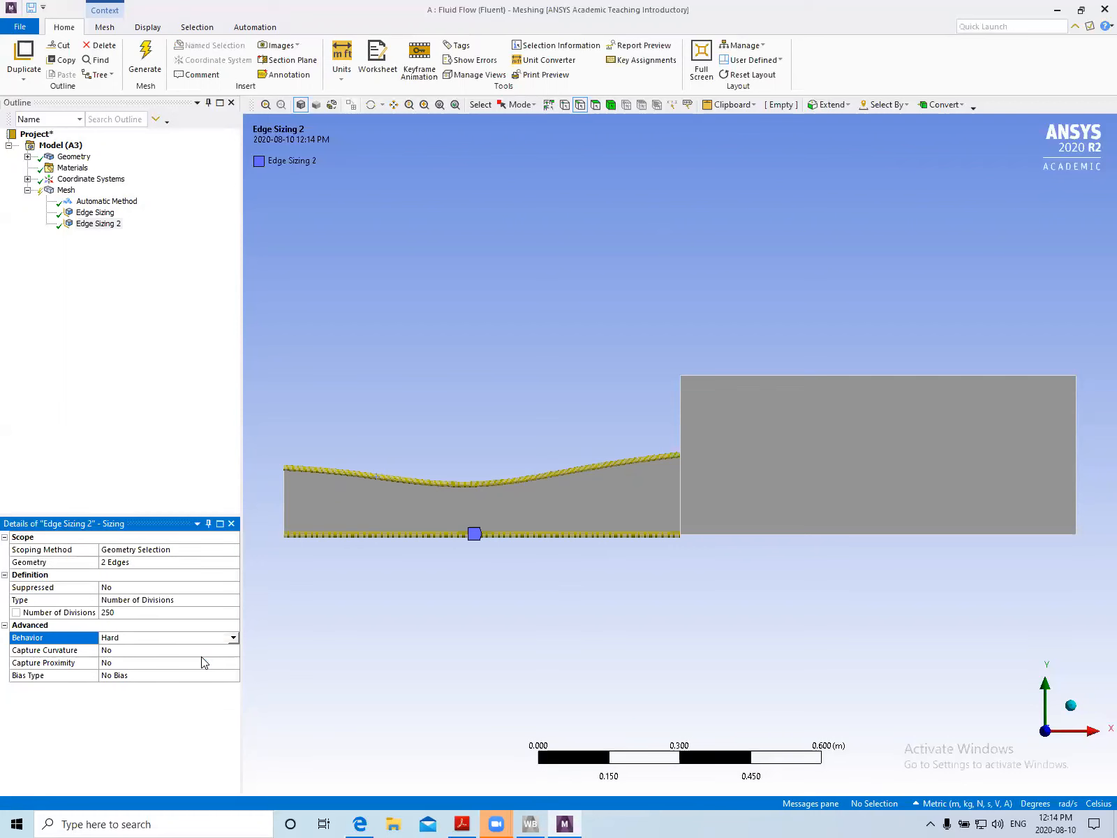
Give the nozzle's bottom and curved edge sizing the symmetric bias with short segments in the middle and a bias factor of 5
click(227, 676)
click(233, 676)
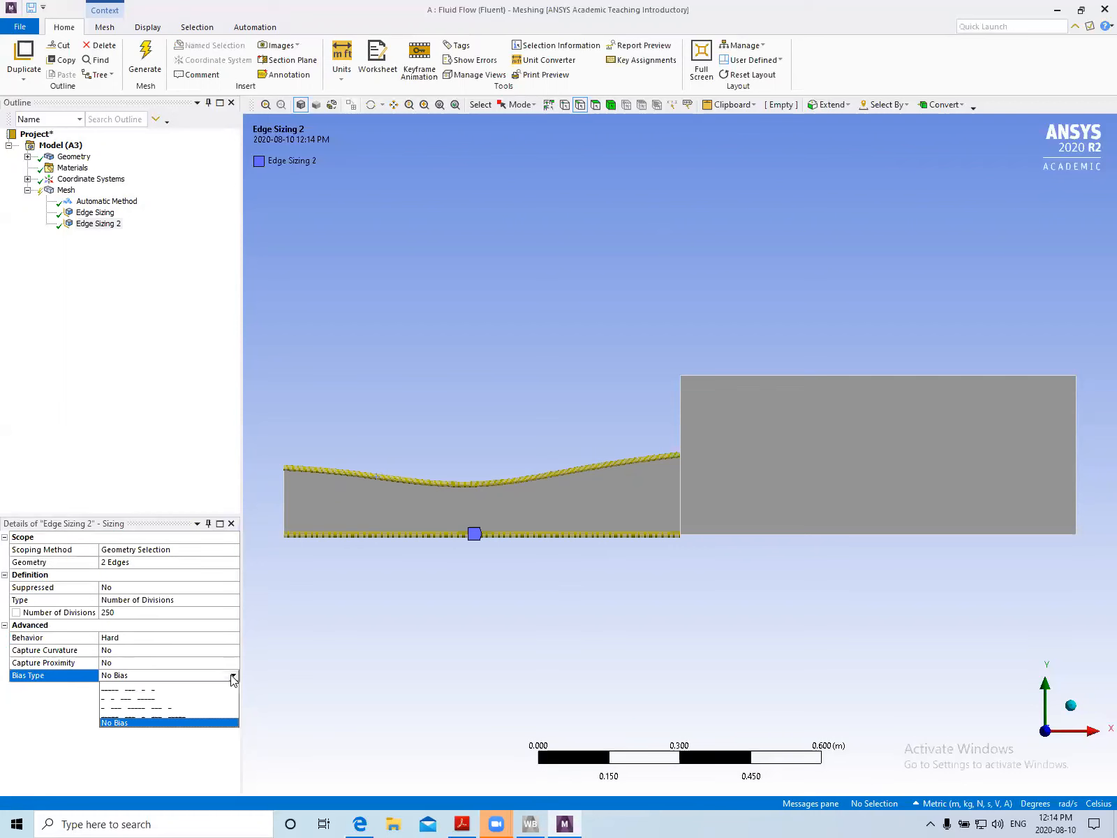
click(211, 713)
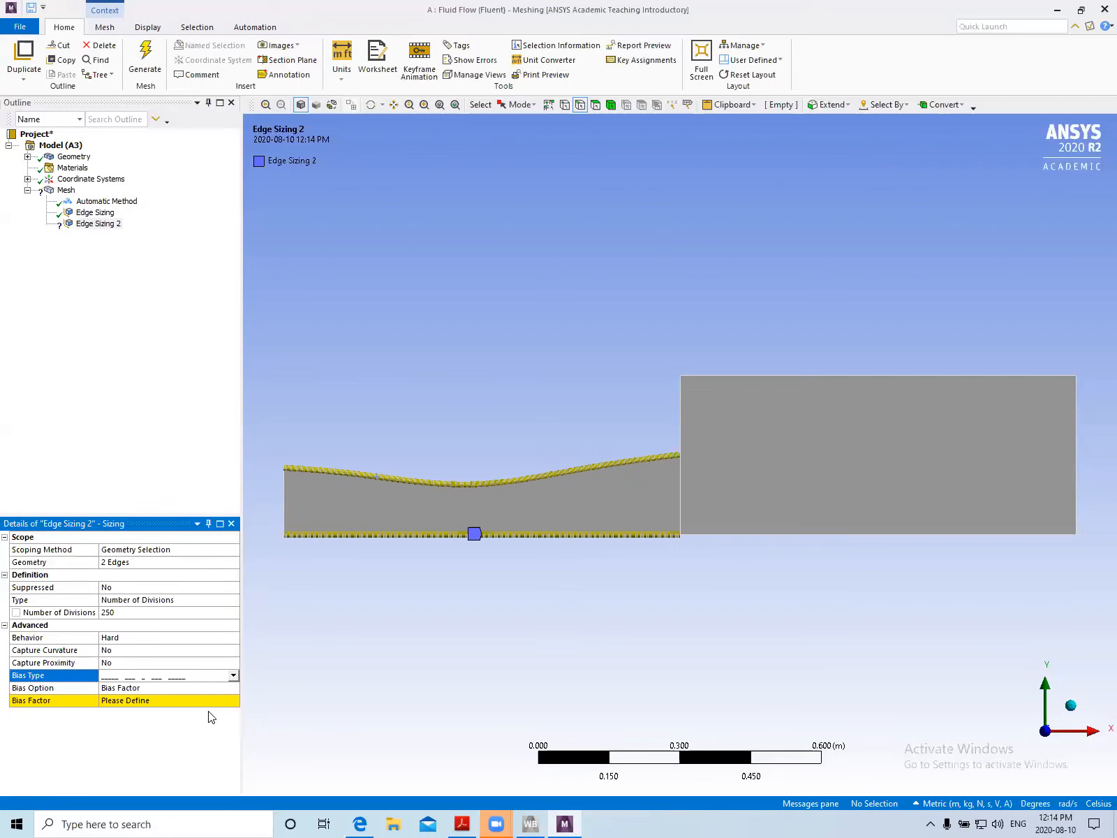
click(155, 700)
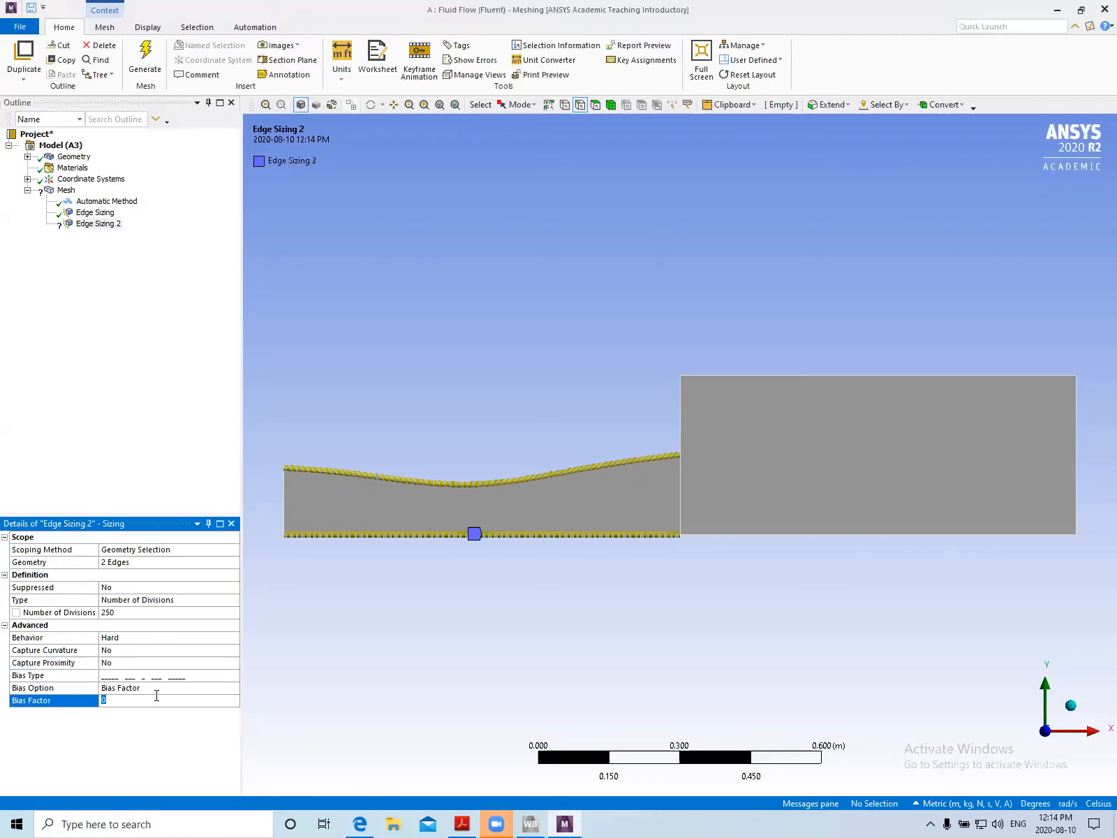
text(5)
key(Return)
scroll(383, 555, up, 2)
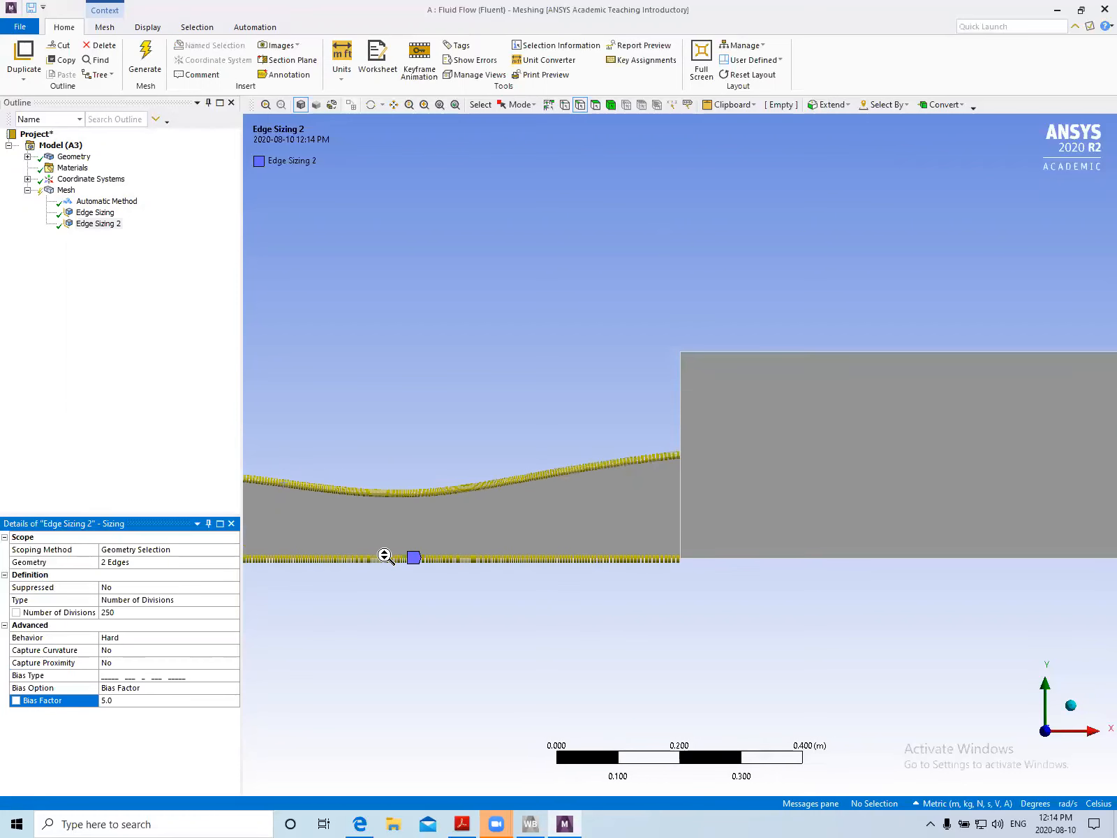
scroll(384, 554, up, 1)
scroll(384, 554, down, 1)
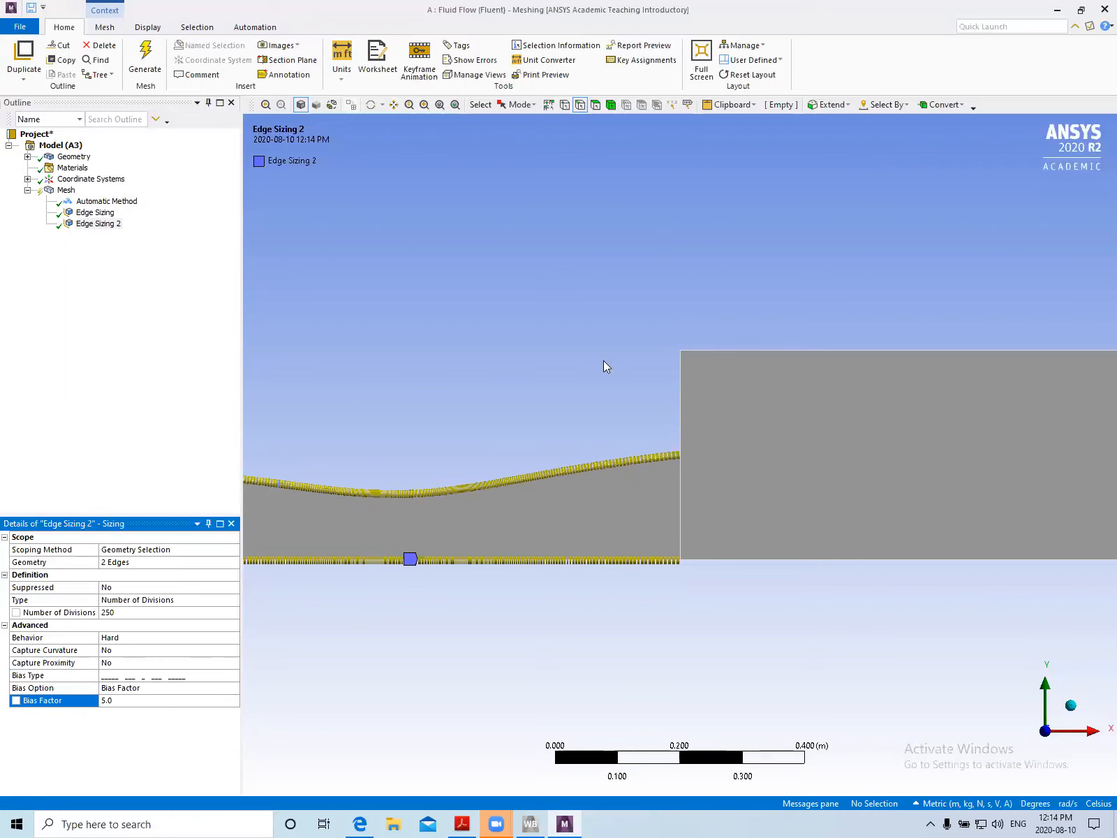
scroll(656, 466, down, 1)
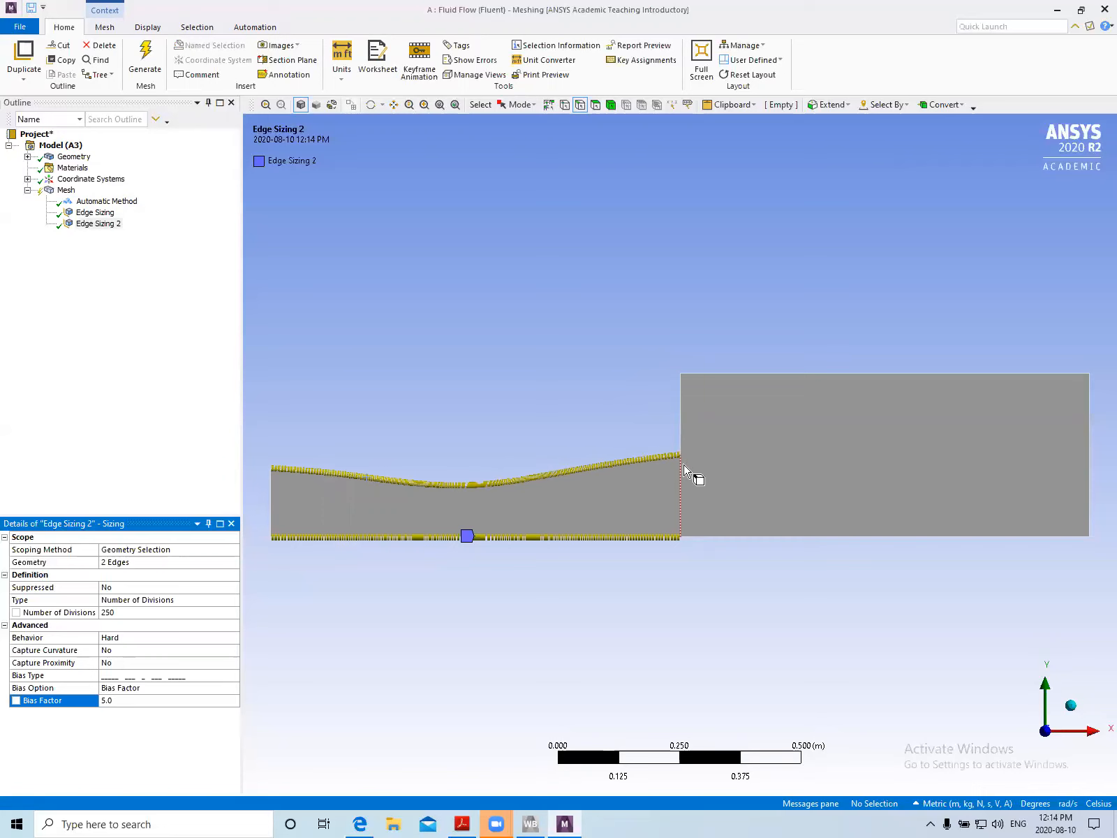
Insert a third edge sizing on the rectangle's vertical edge above the nozzle exit
click(681, 405)
right_click(682, 402)
mouse_move(698, 414)
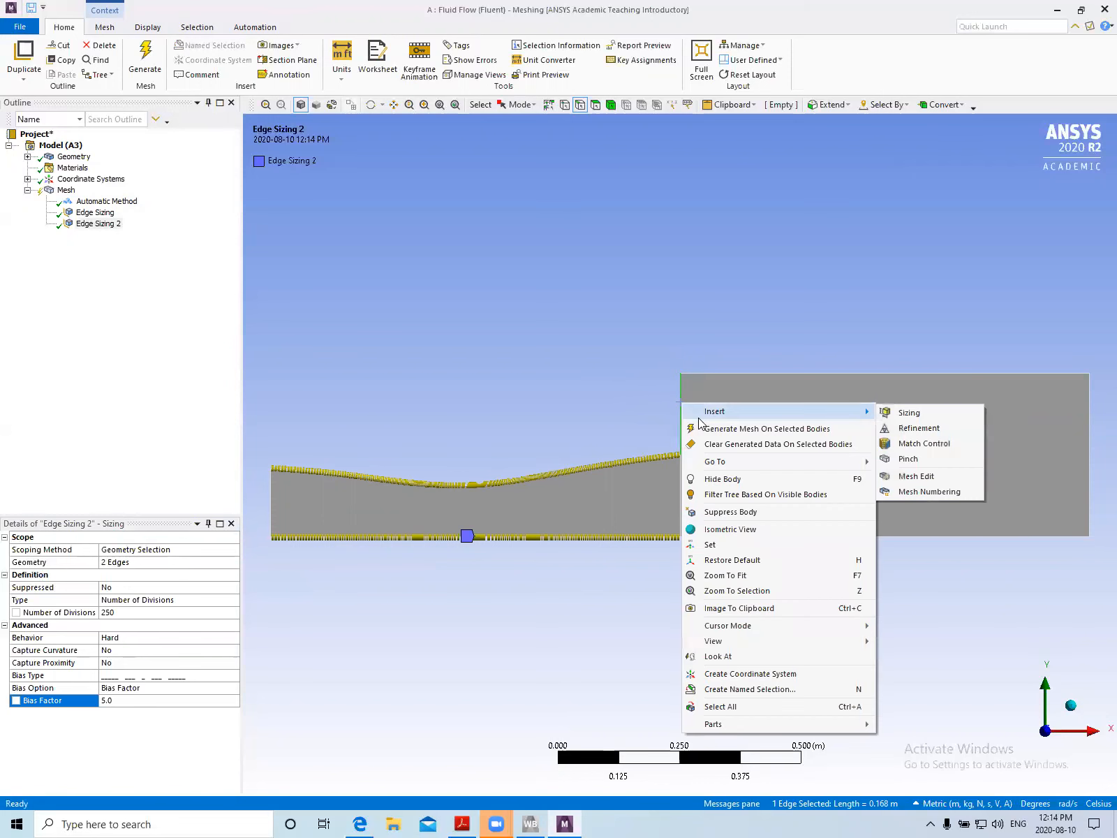
click(885, 414)
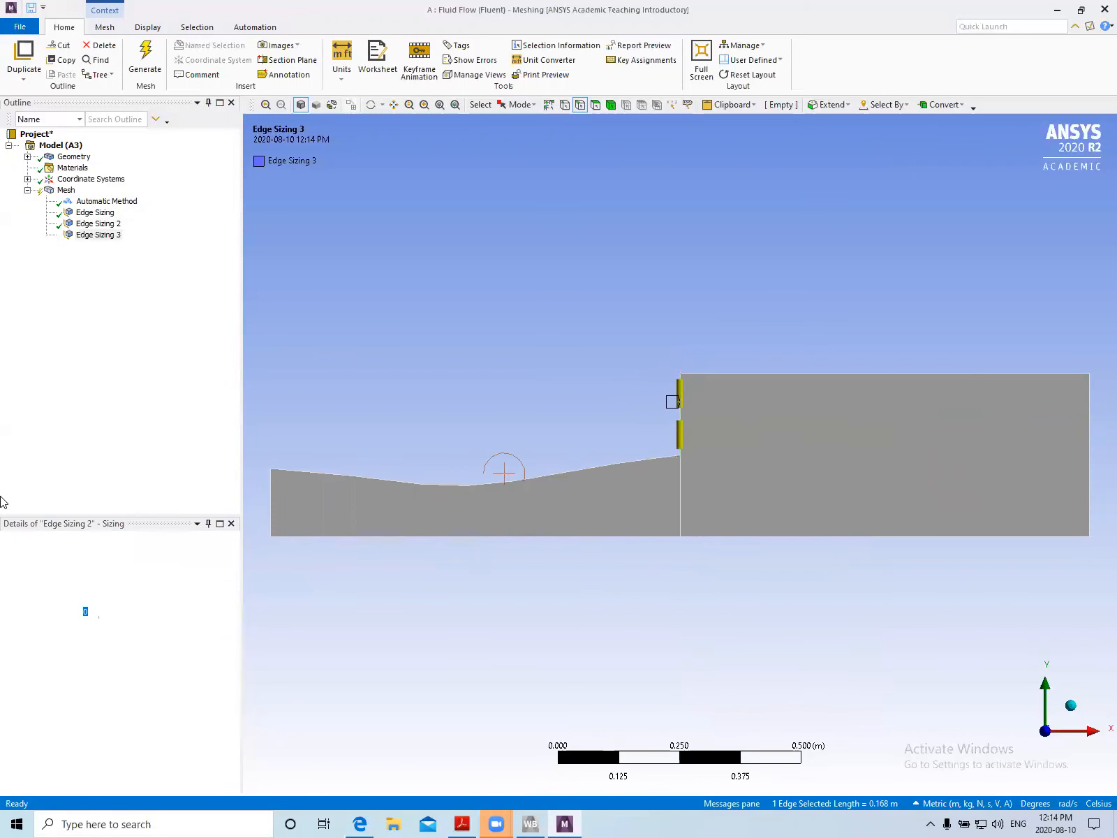
Set the sizing of the vertical edge above the nozzle exit to Number of Divisions with 50 divisions
click(231, 601)
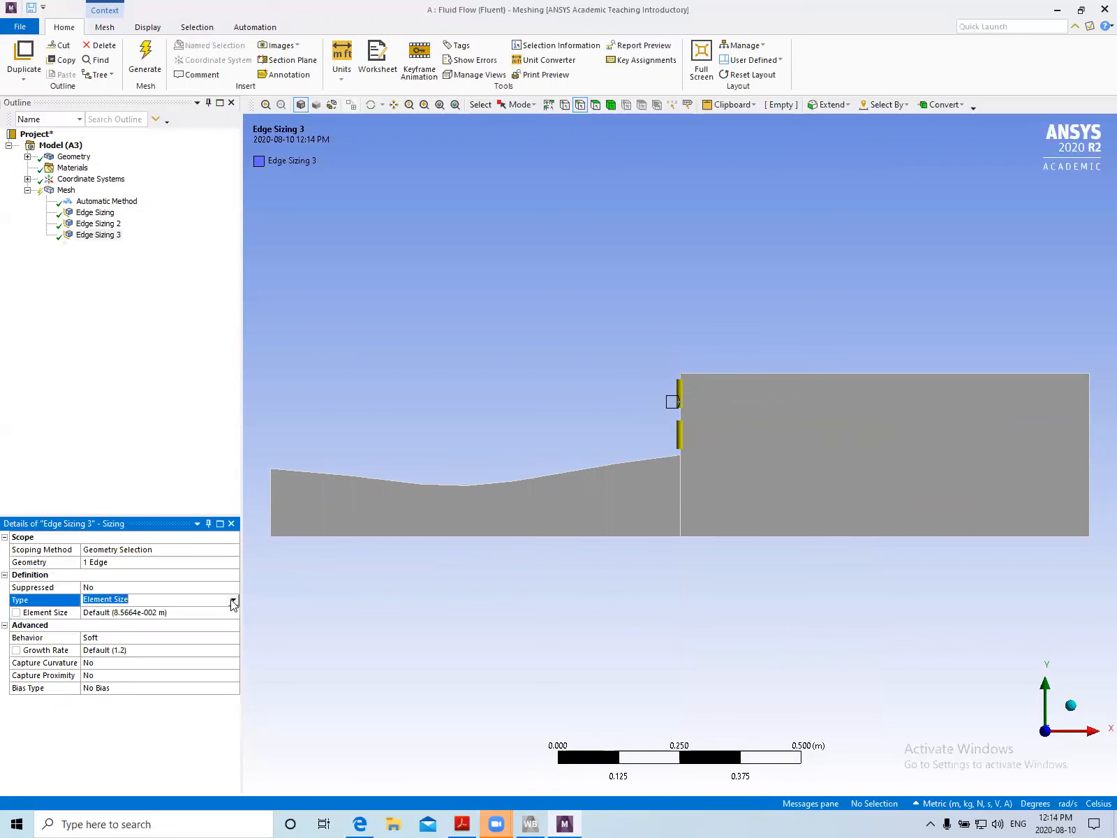
click(233, 599)
click(216, 620)
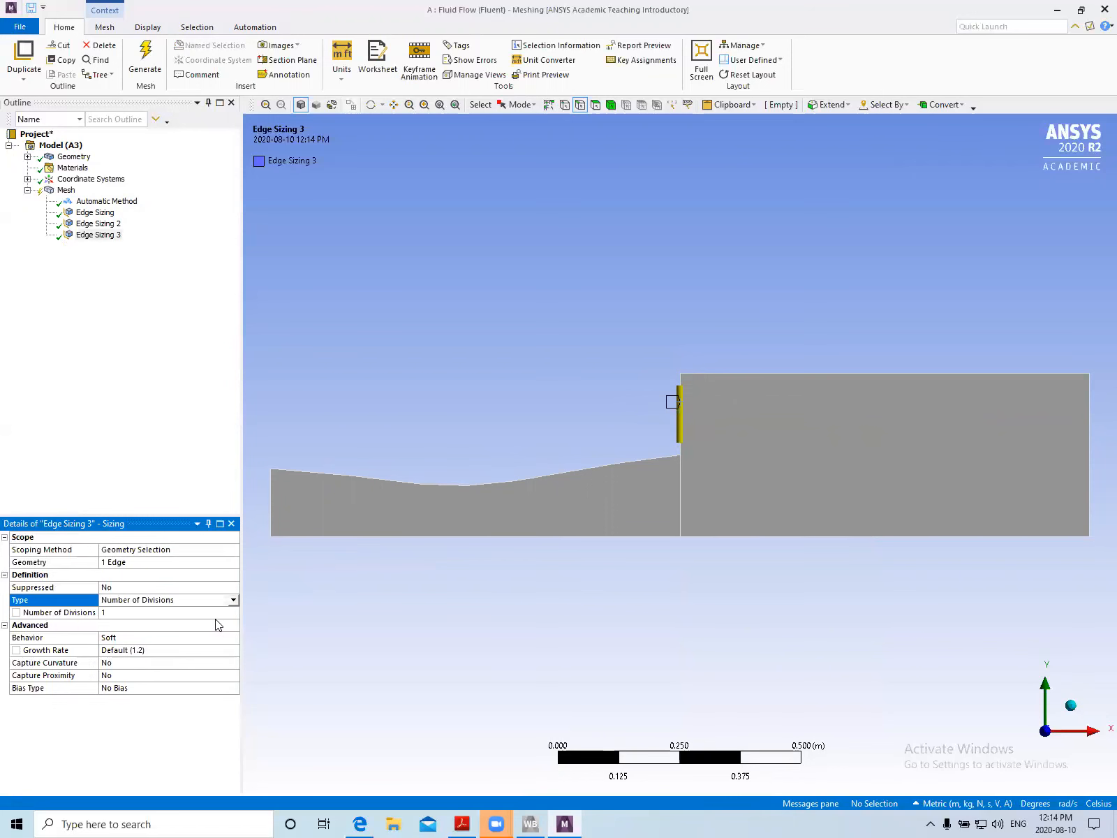
click(170, 614)
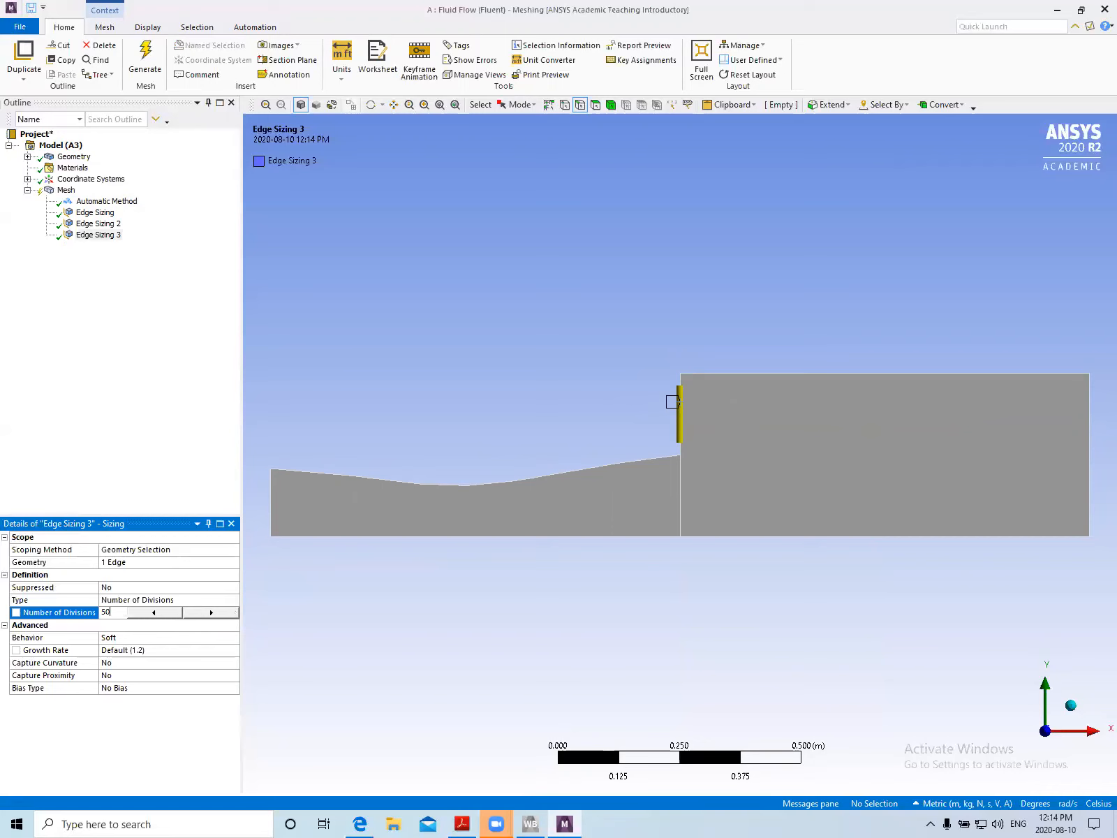
key(Return)
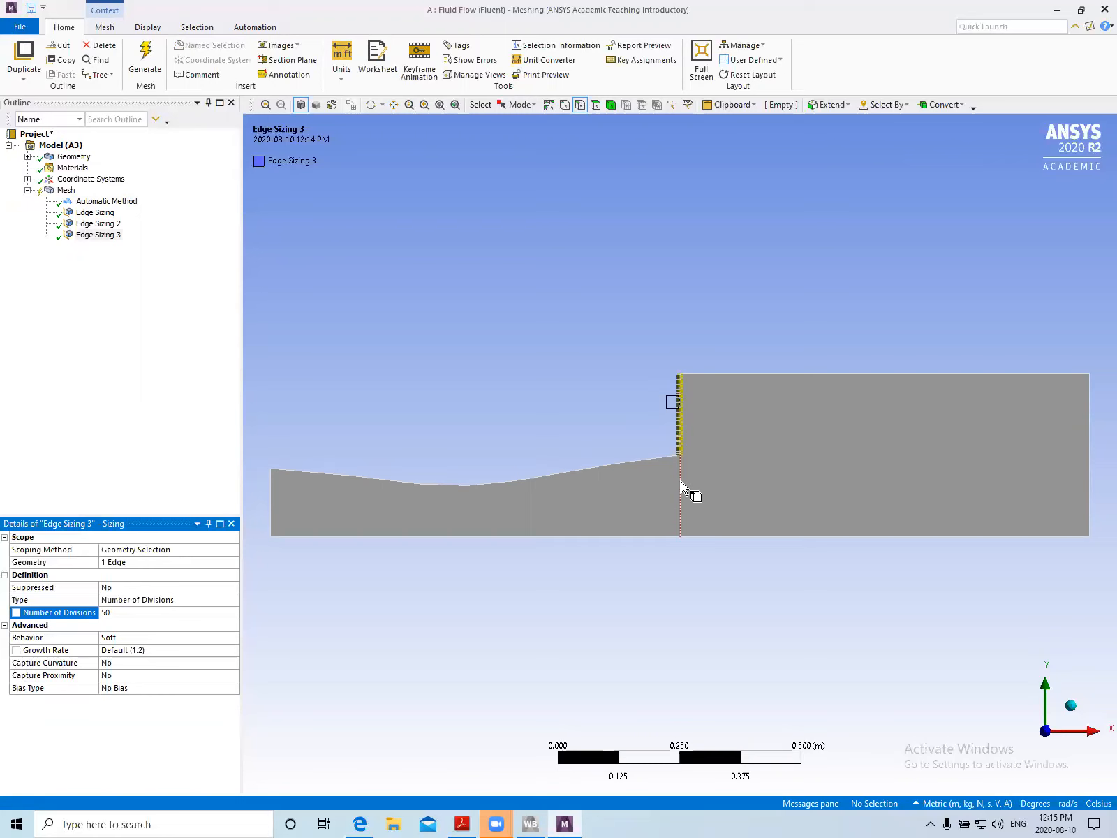
Insert a fourth edge sizing on the rectangle's vertical outlet edge at the far end of the domain
click(1090, 442)
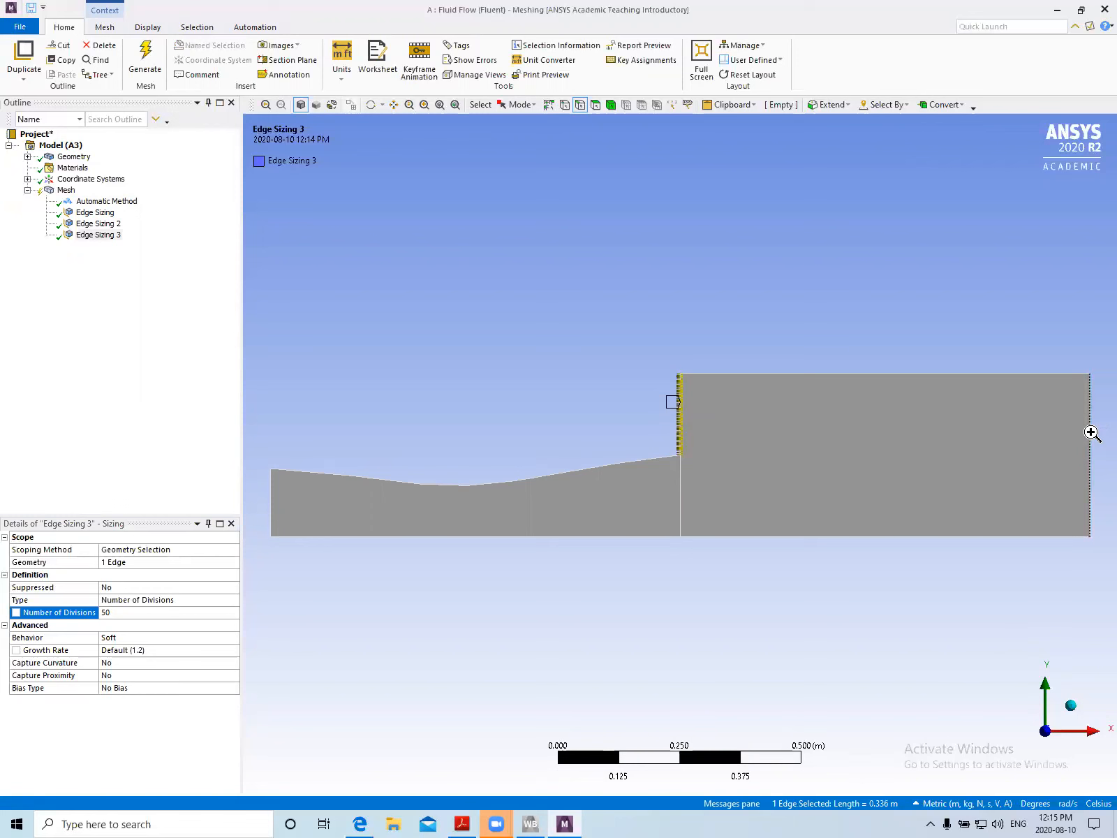
right_click(1088, 432)
mouse_move(1069, 440)
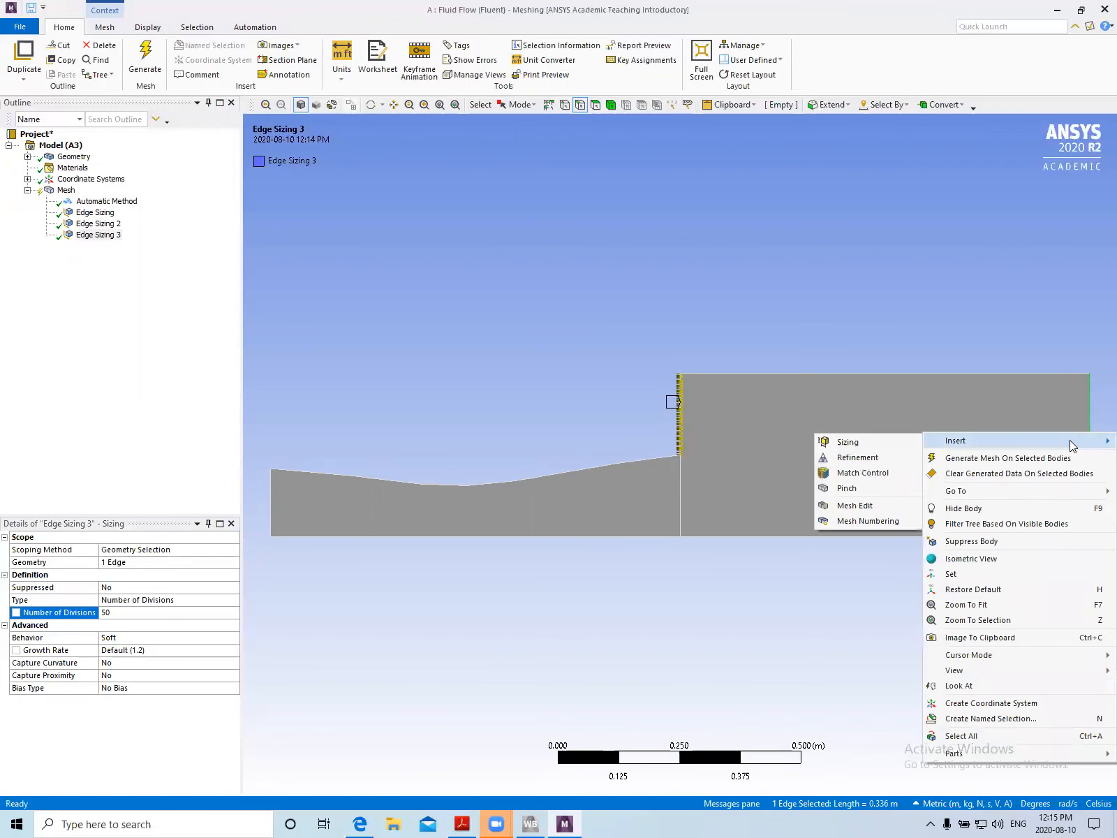
click(870, 447)
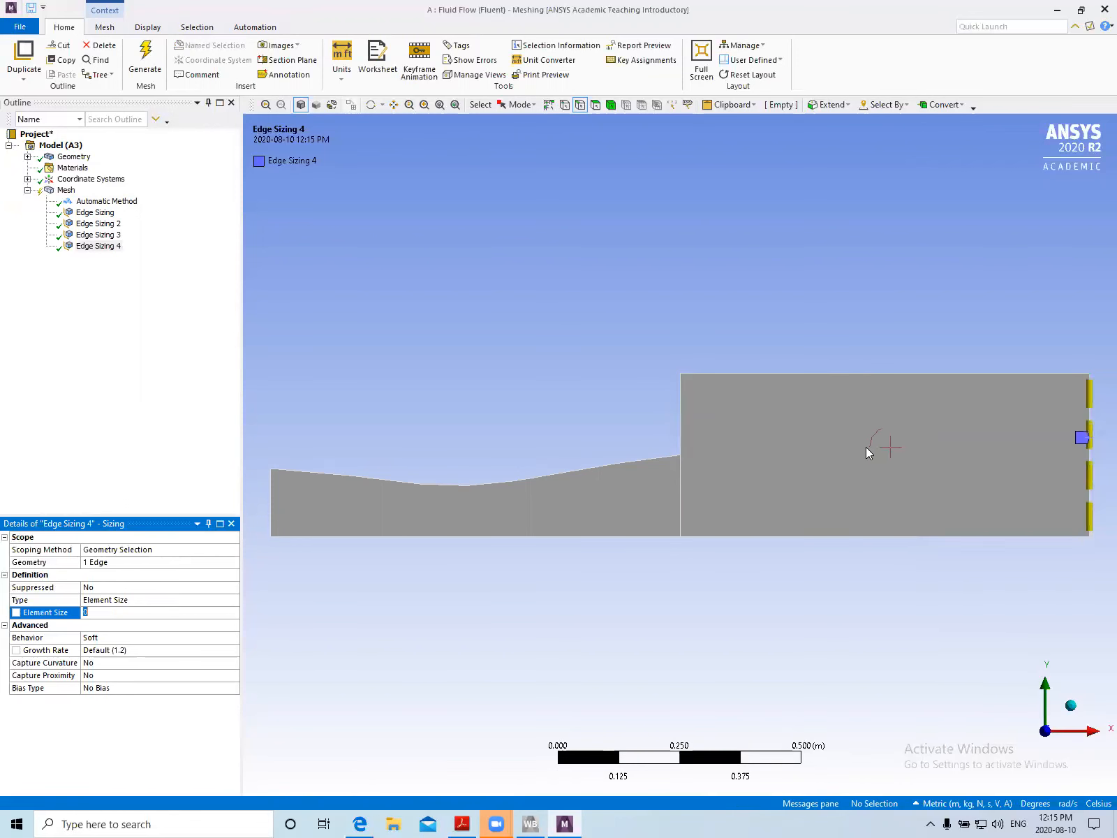
Set the outlet edge's sizing type to Number of Divisions with 100 divisions
click(204, 599)
click(234, 601)
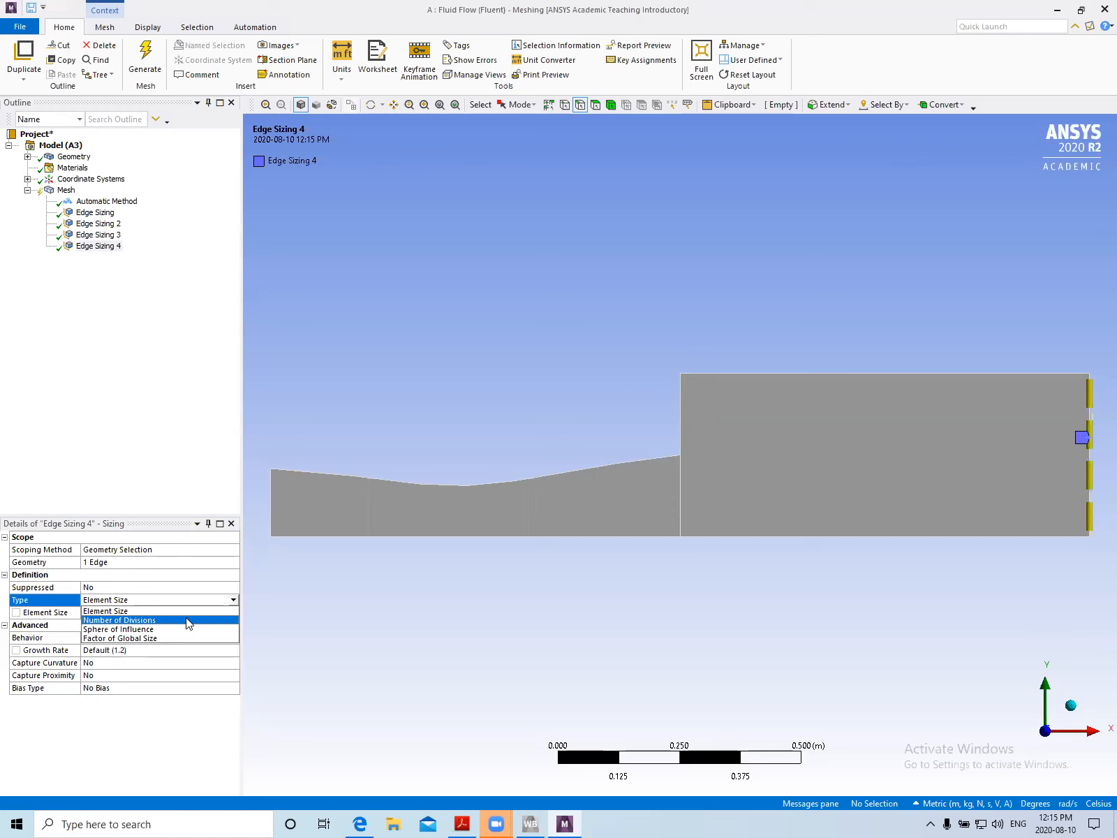
click(187, 620)
click(127, 612)
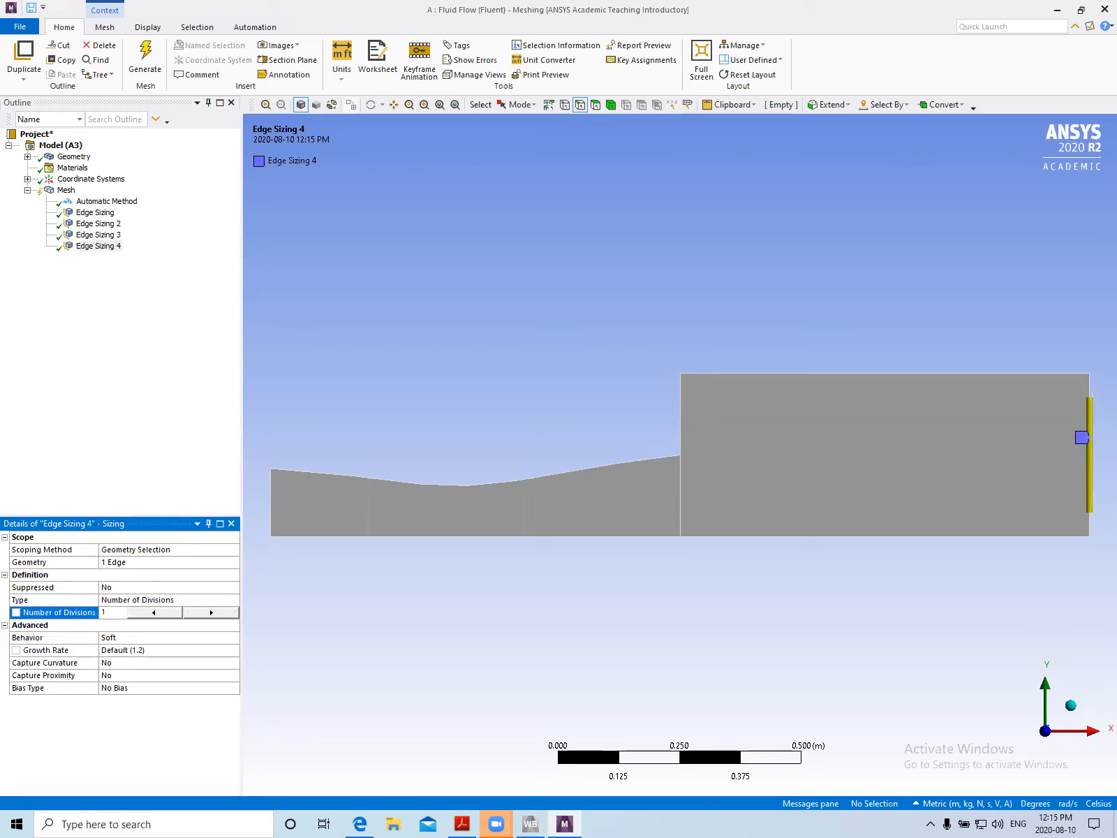
text(100)
Set the behavior of the outlet edge sizing to Hard
click(236, 641)
click(235, 640)
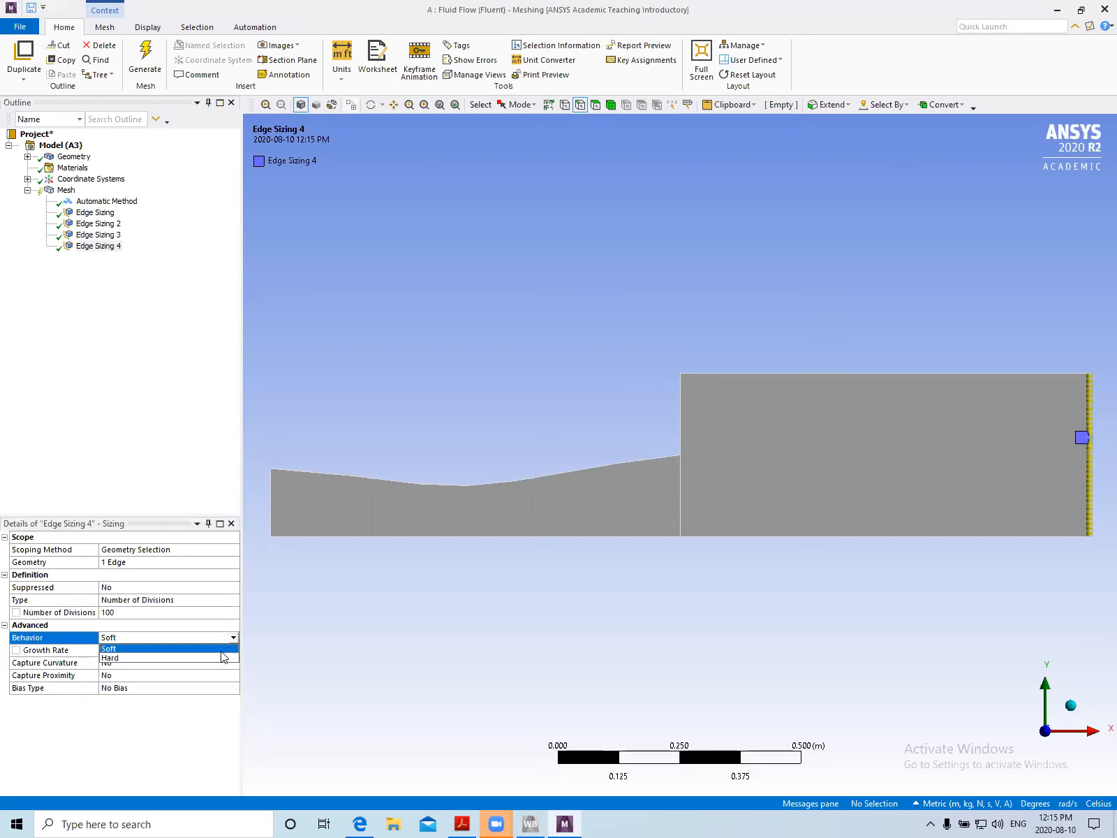
click(220, 658)
click(233, 639)
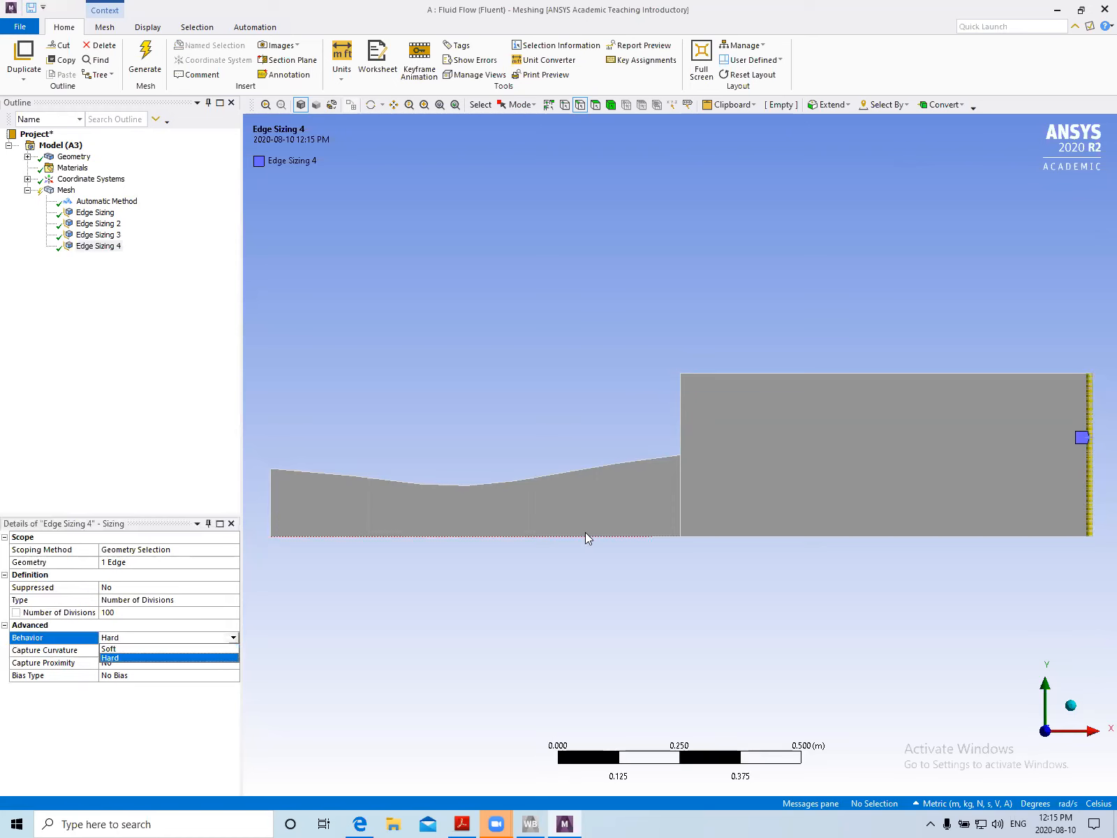
Insert a fifth edge sizing on the rectangle's top and bottom horizontal edges
click(821, 536)
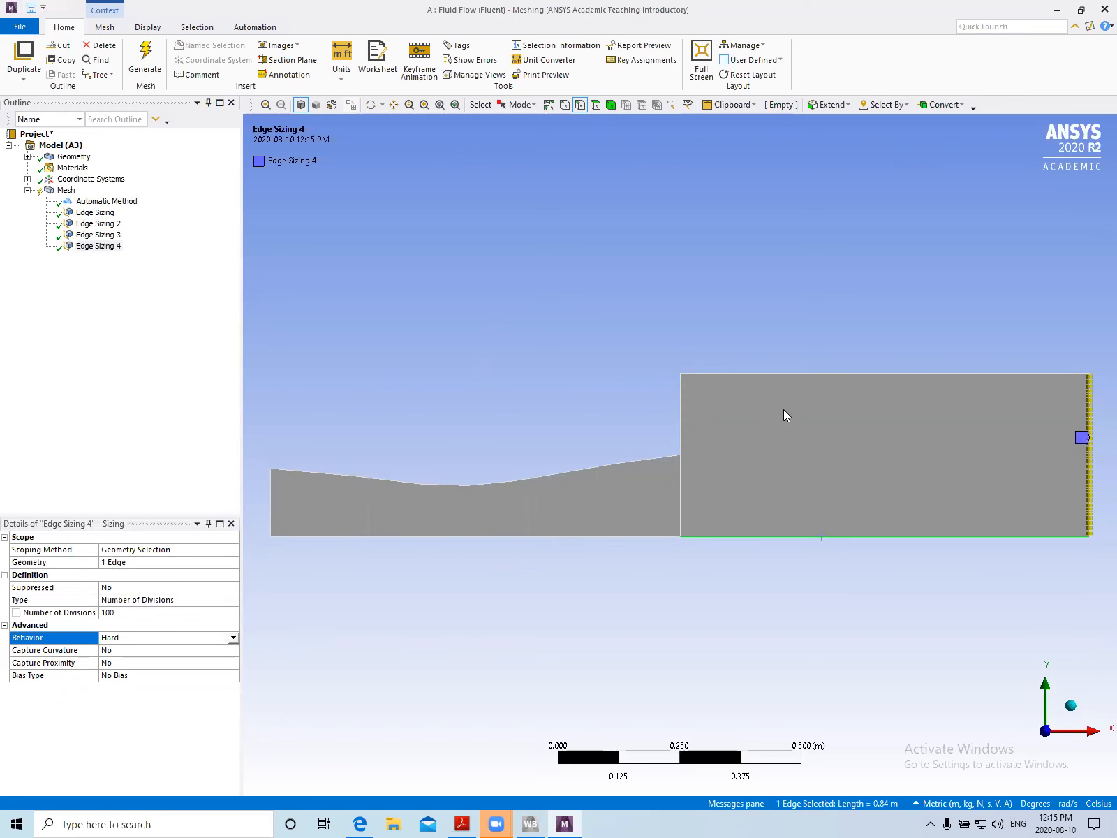
click(764, 375)
click(764, 376)
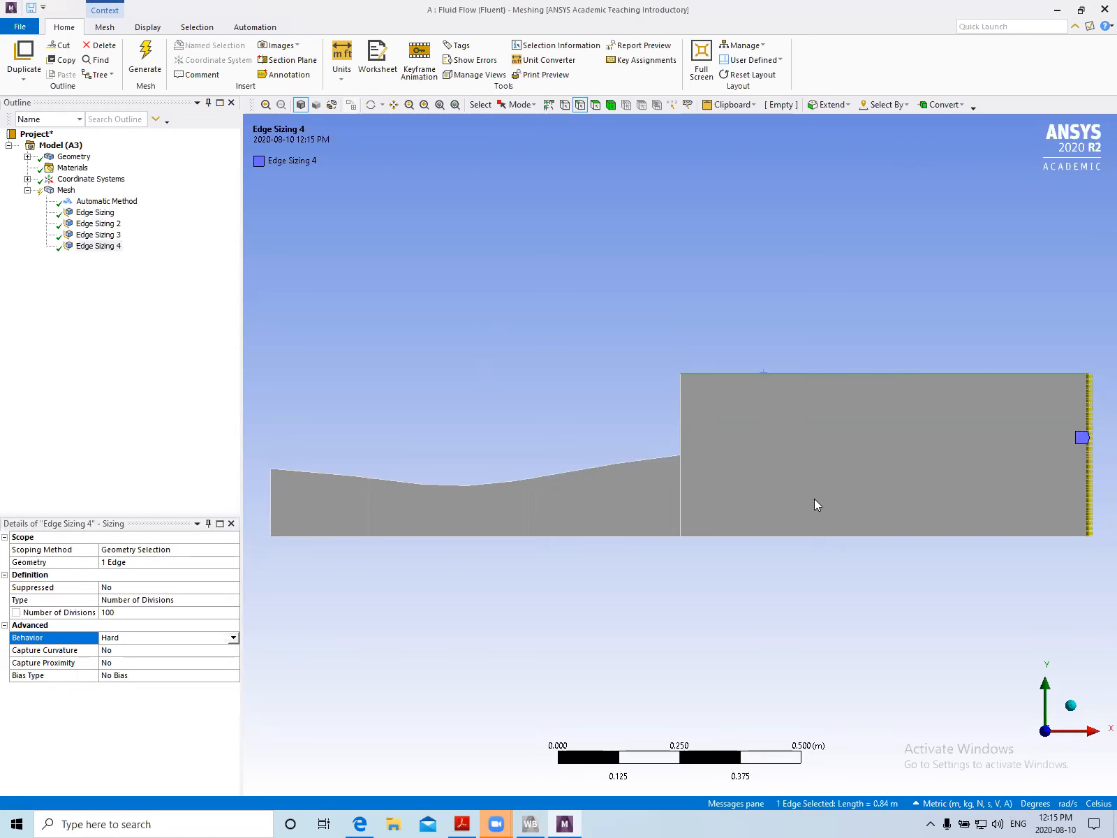
ctrl+click(840, 535)
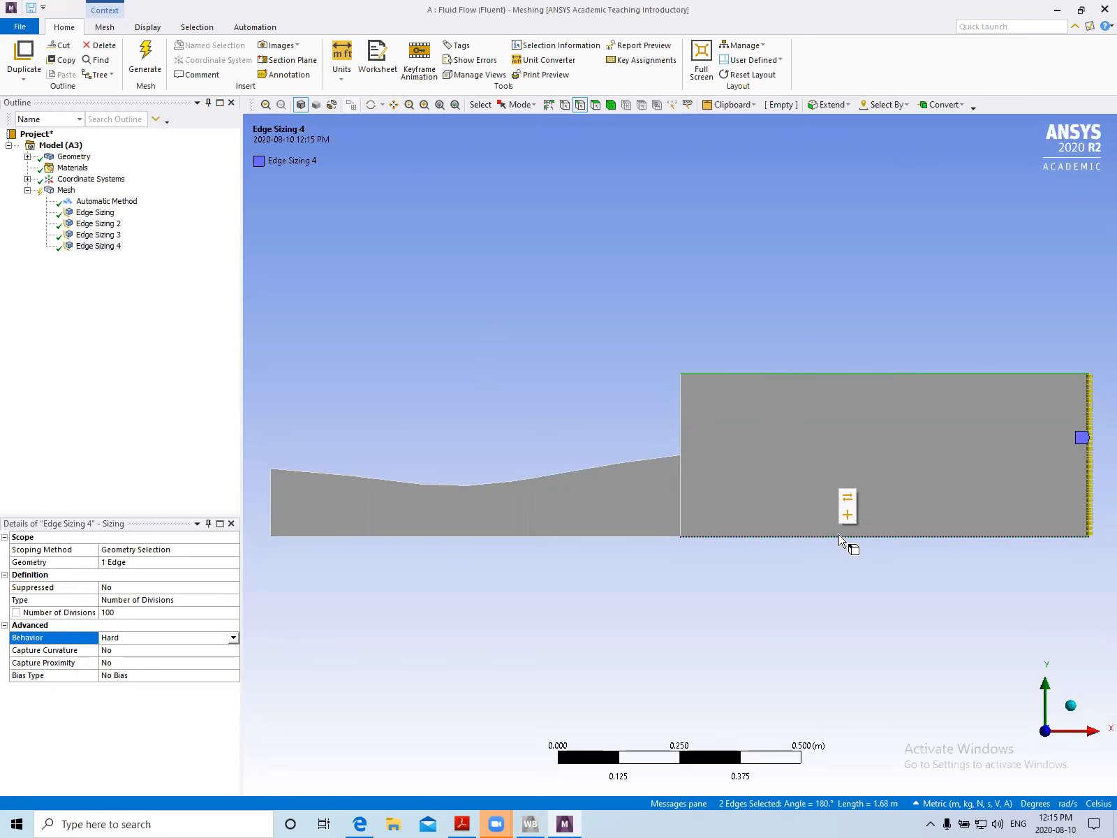
right_click(839, 535)
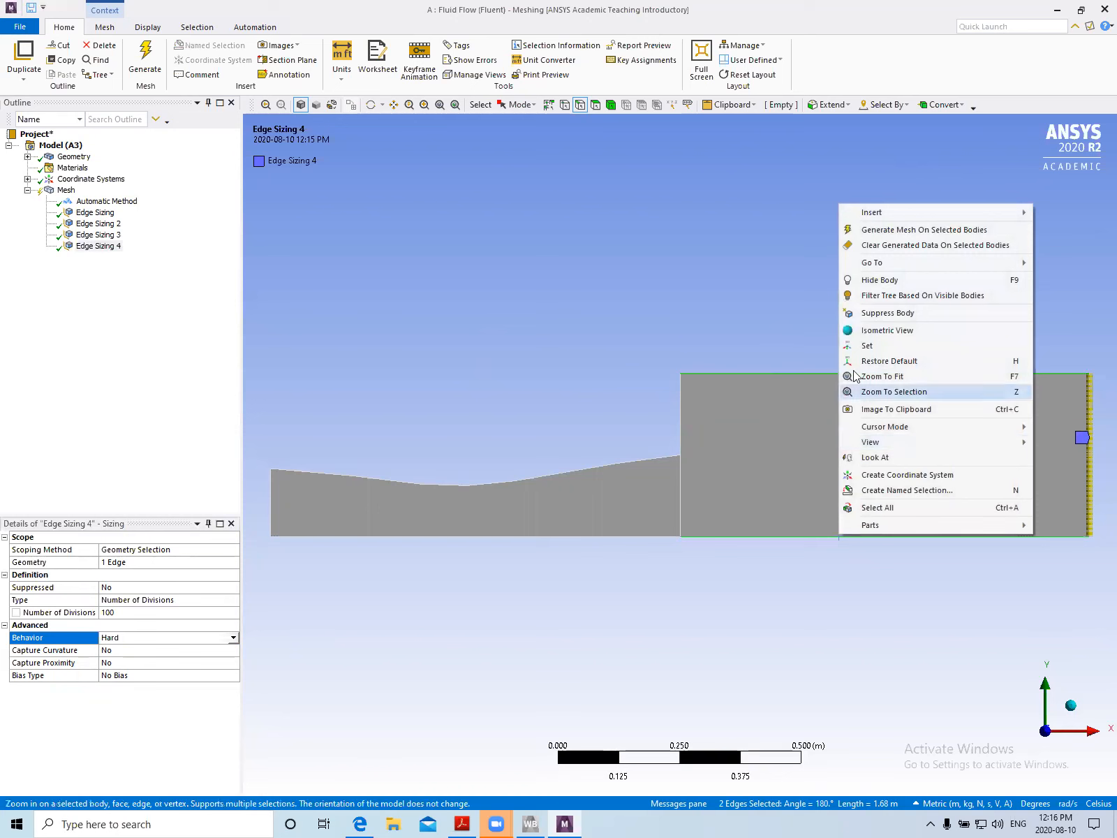
mouse_move(882, 217)
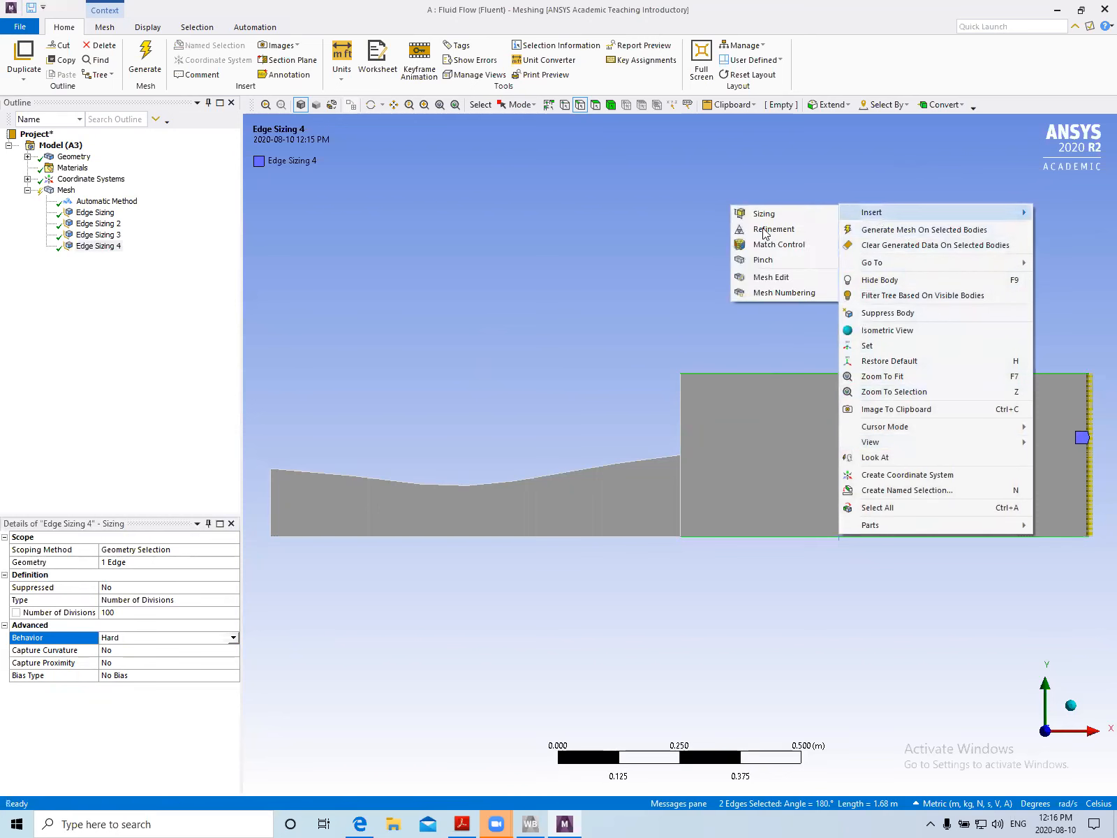
click(744, 215)
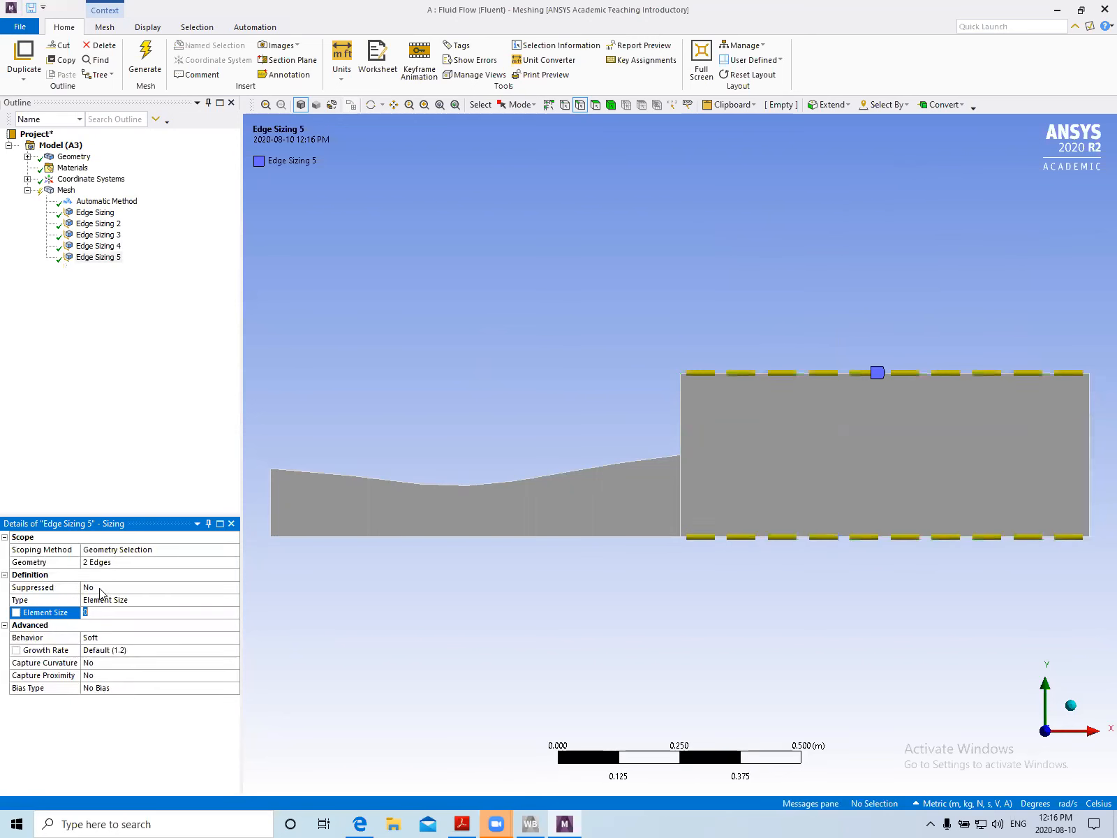
Define the sizing of the rectangle's top and bottom edges by Number of Divisions
click(162, 602)
click(234, 604)
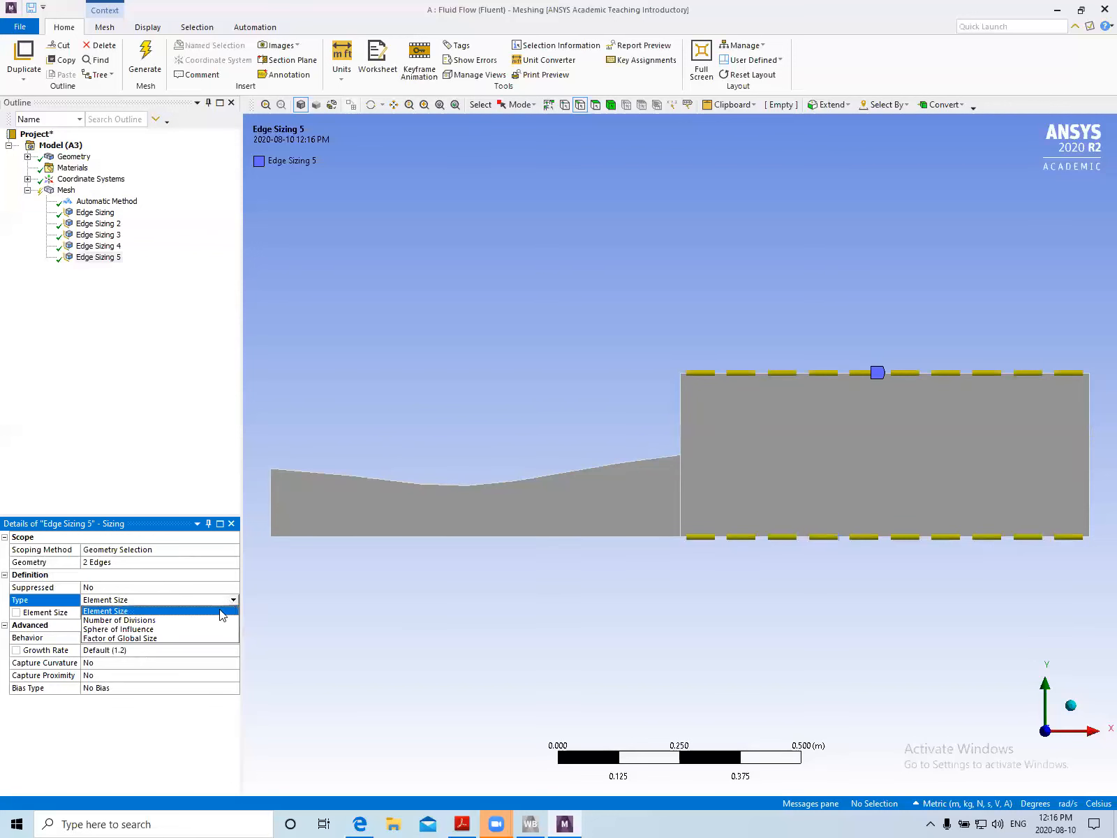
click(162, 623)
click(112, 612)
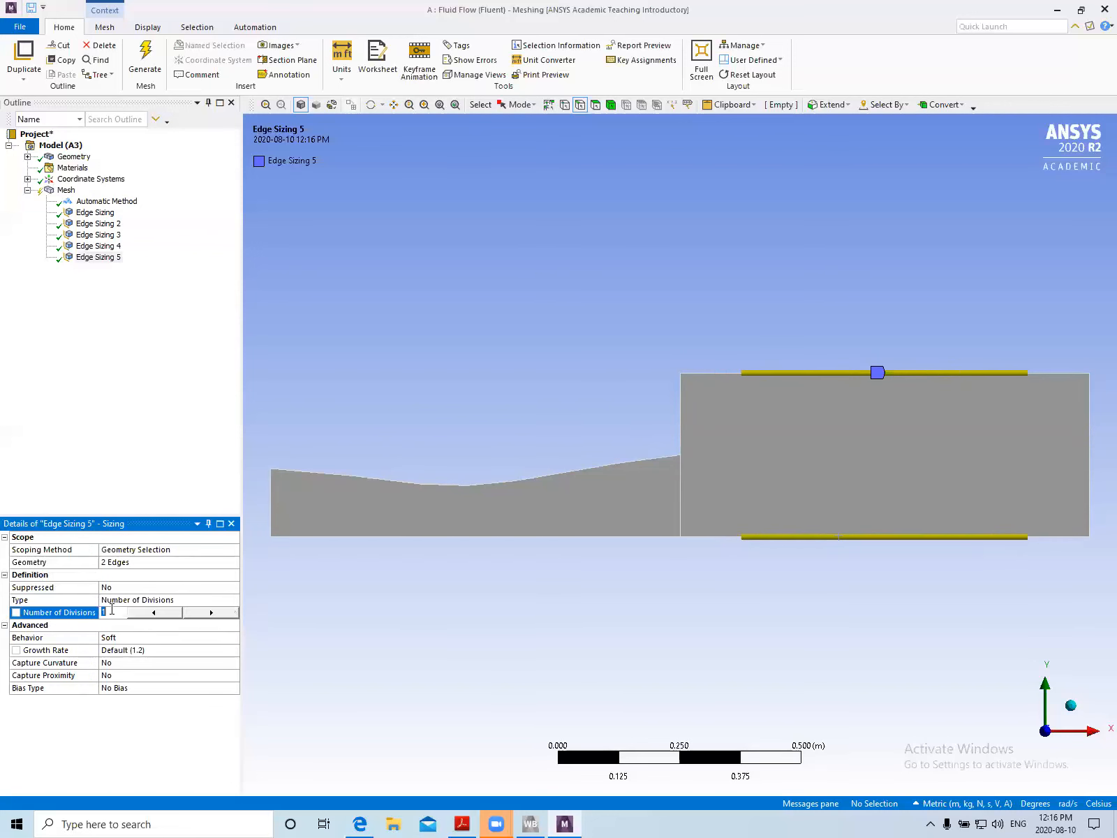
key(Return)
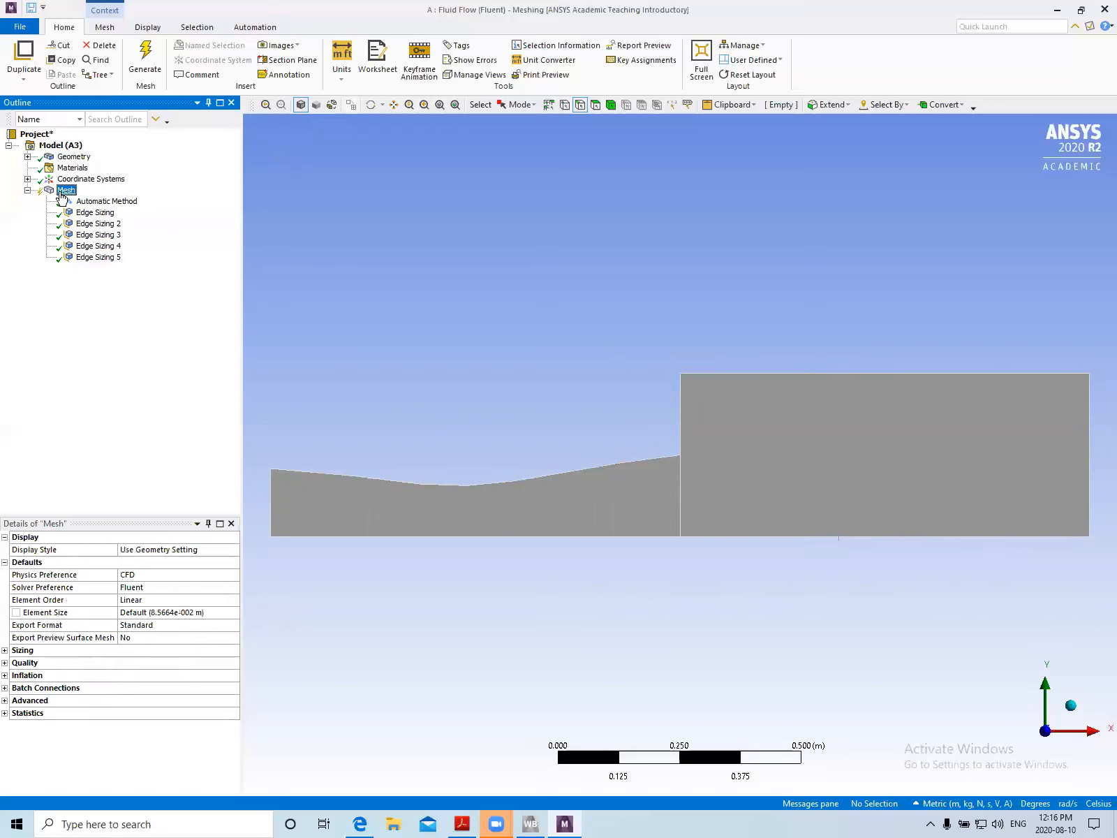
Insert a Face Meshing control under Mesh and try to generate the mesh
right_click(63, 193)
mouse_move(140, 203)
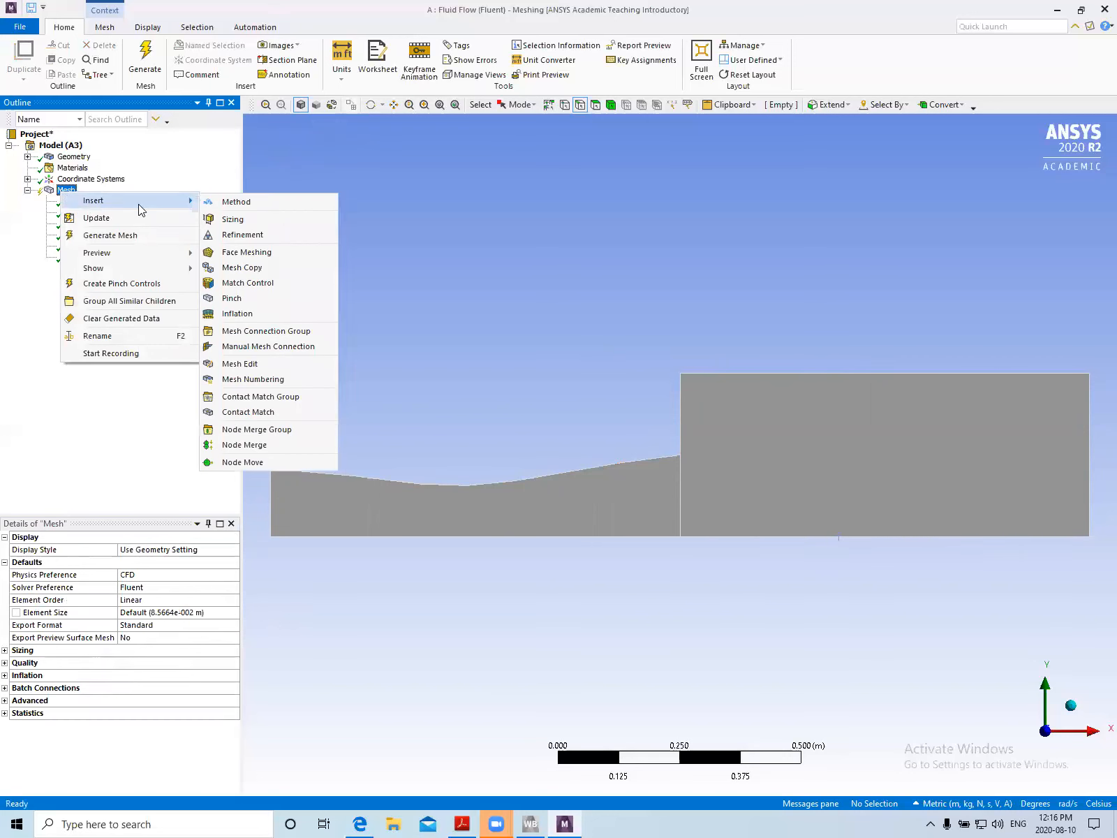
click(268, 255)
click(147, 55)
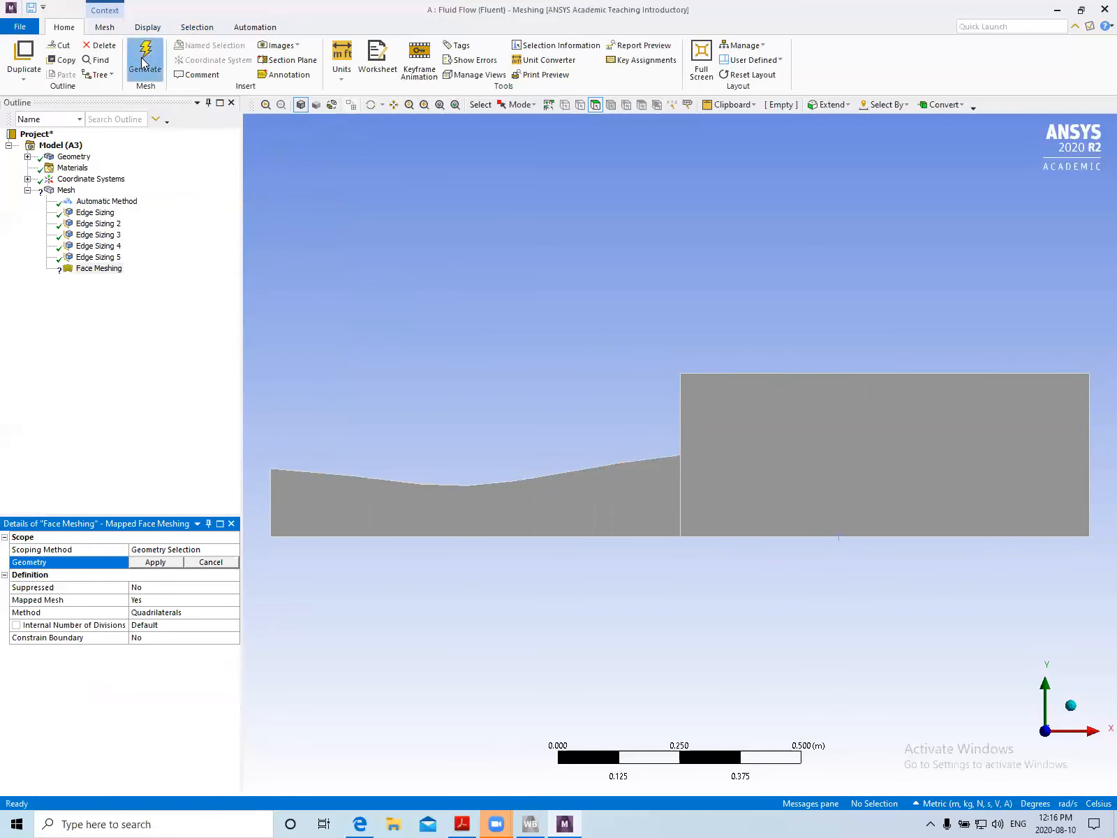
Scope the Face Meshing control to both the nozzle face and the rectangle face, and generate the mesh
click(356, 504)
click(860, 501)
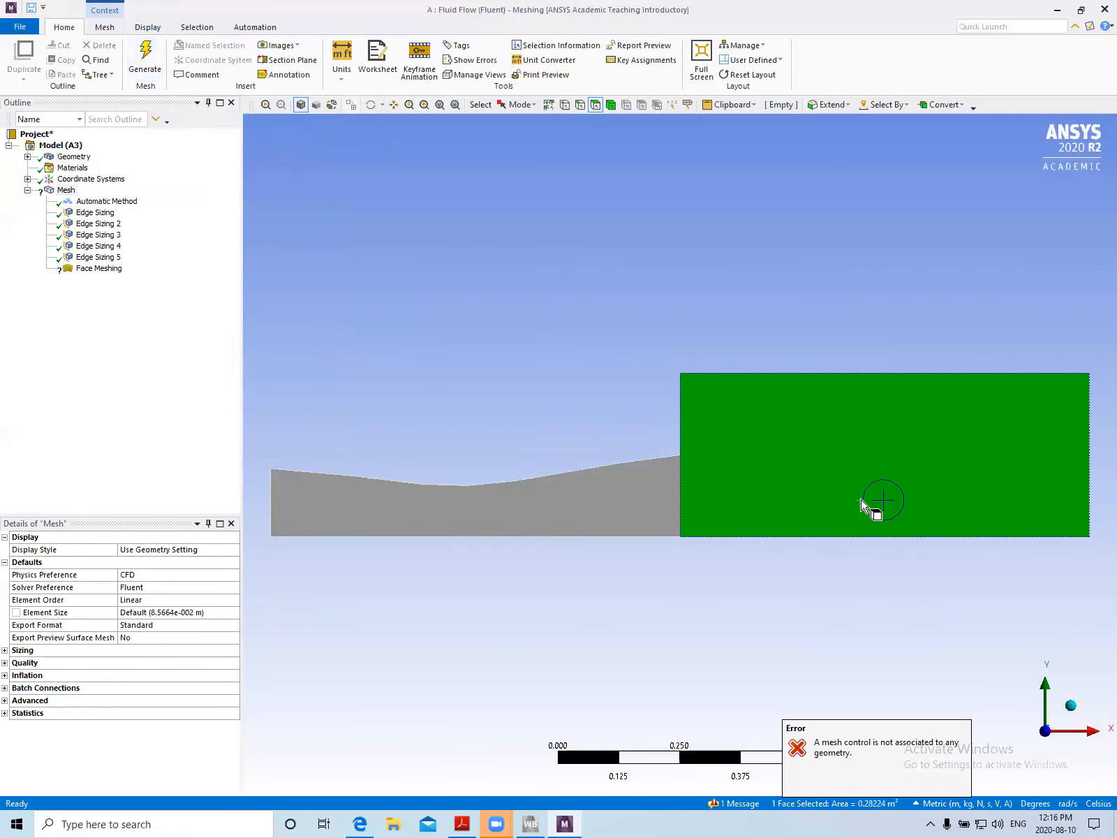
right_click(660, 475)
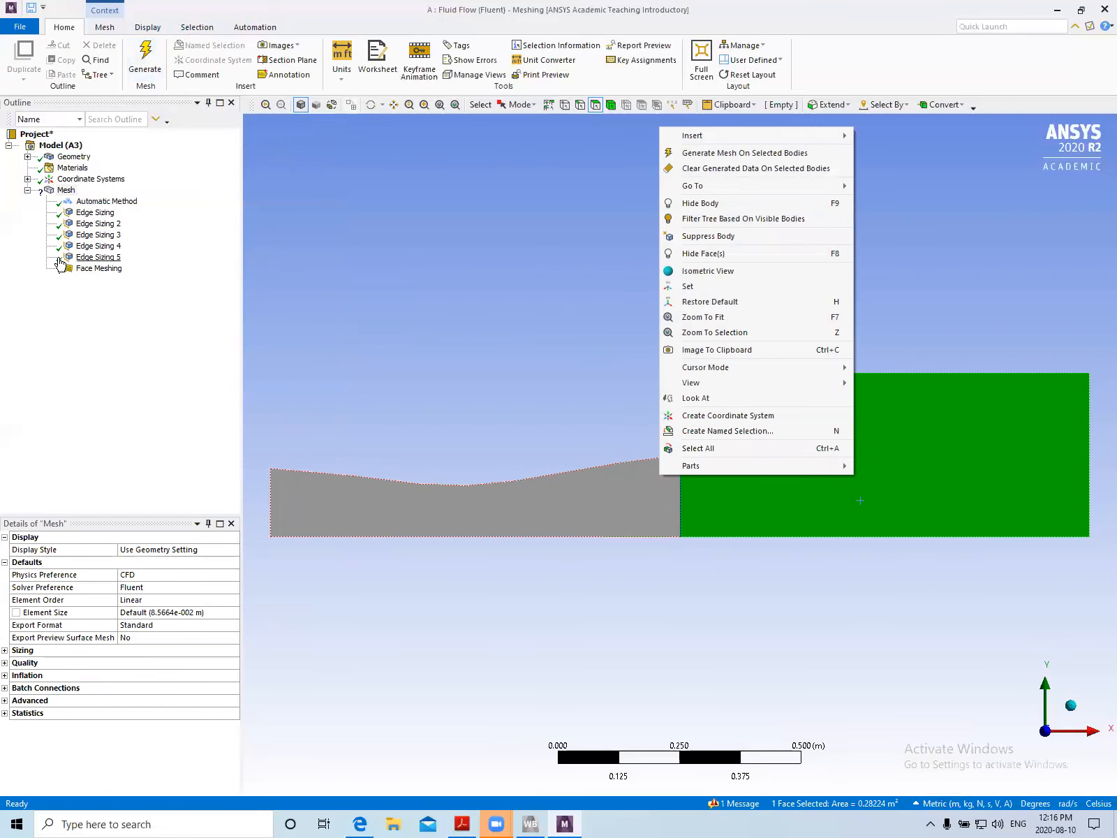
click(93, 269)
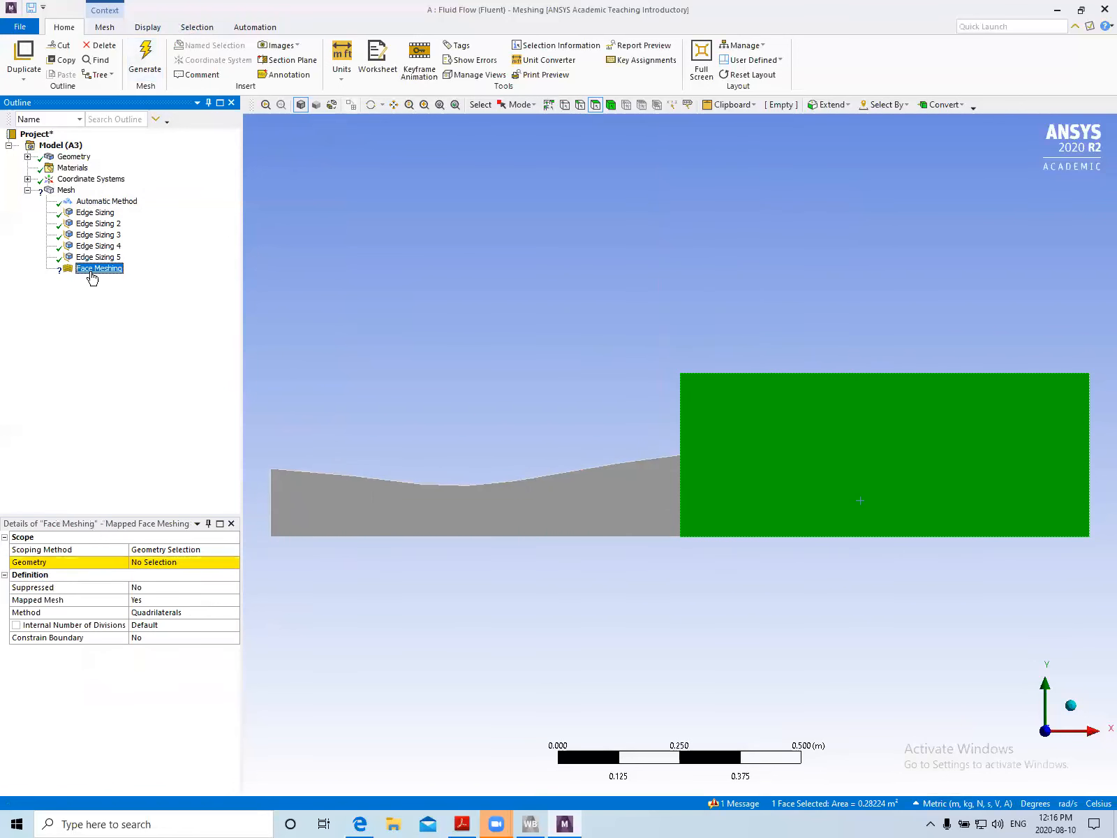
click(189, 562)
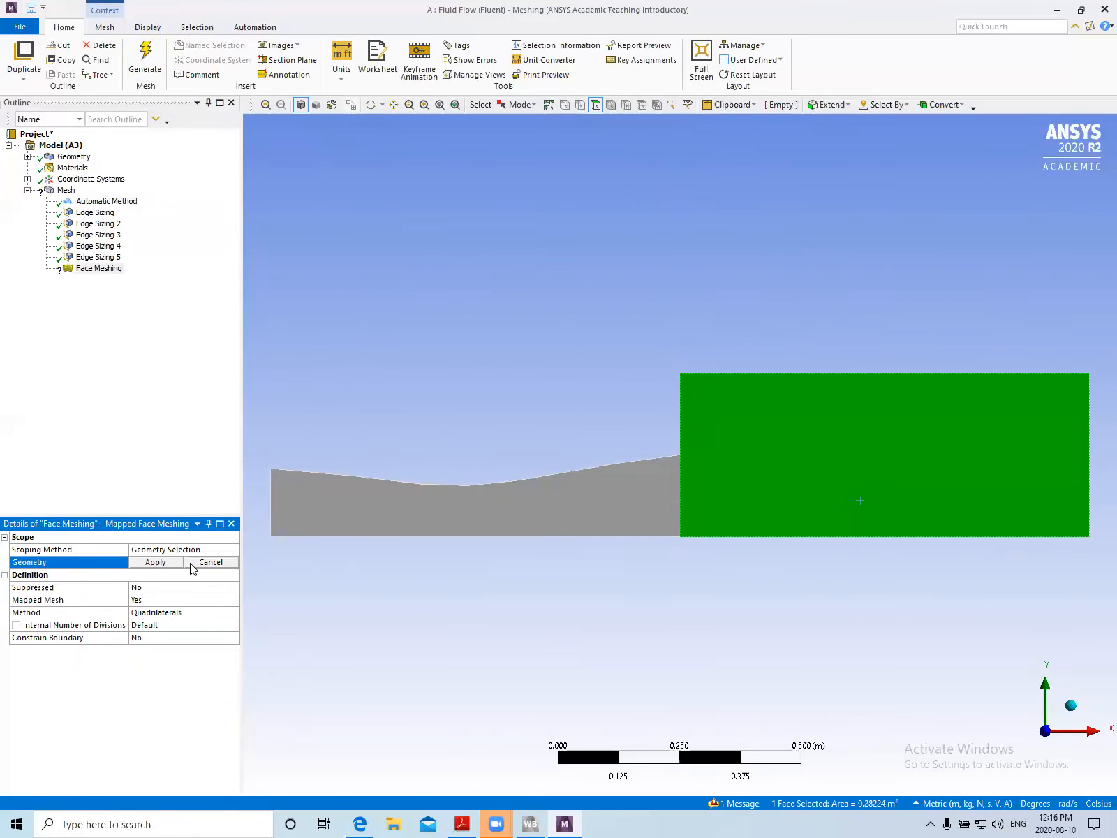
click(416, 523)
click(423, 505)
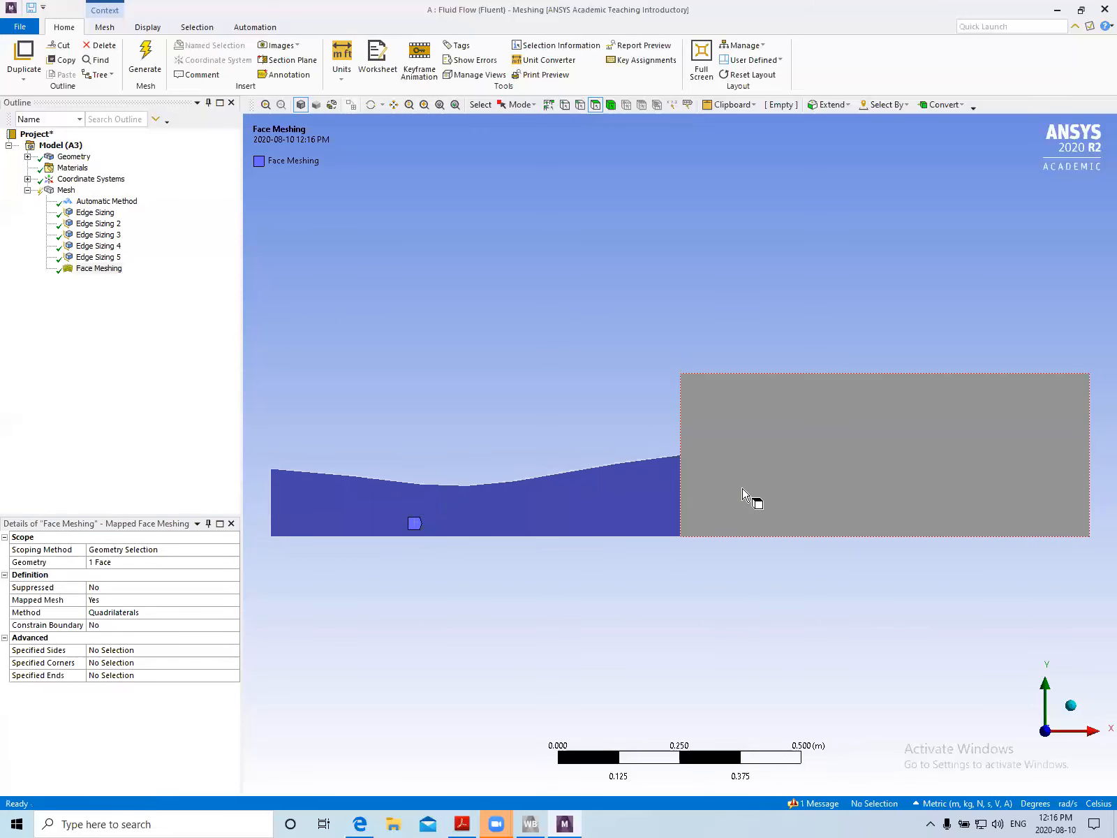
click(748, 497)
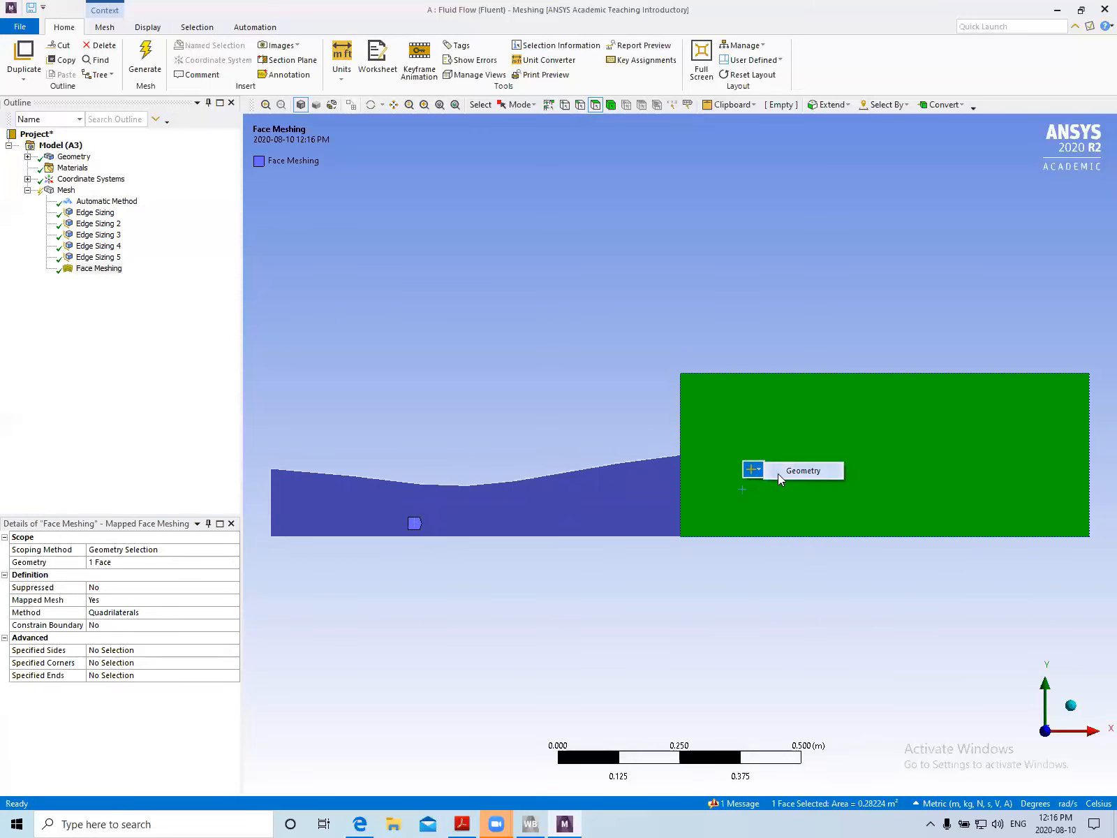
click(771, 475)
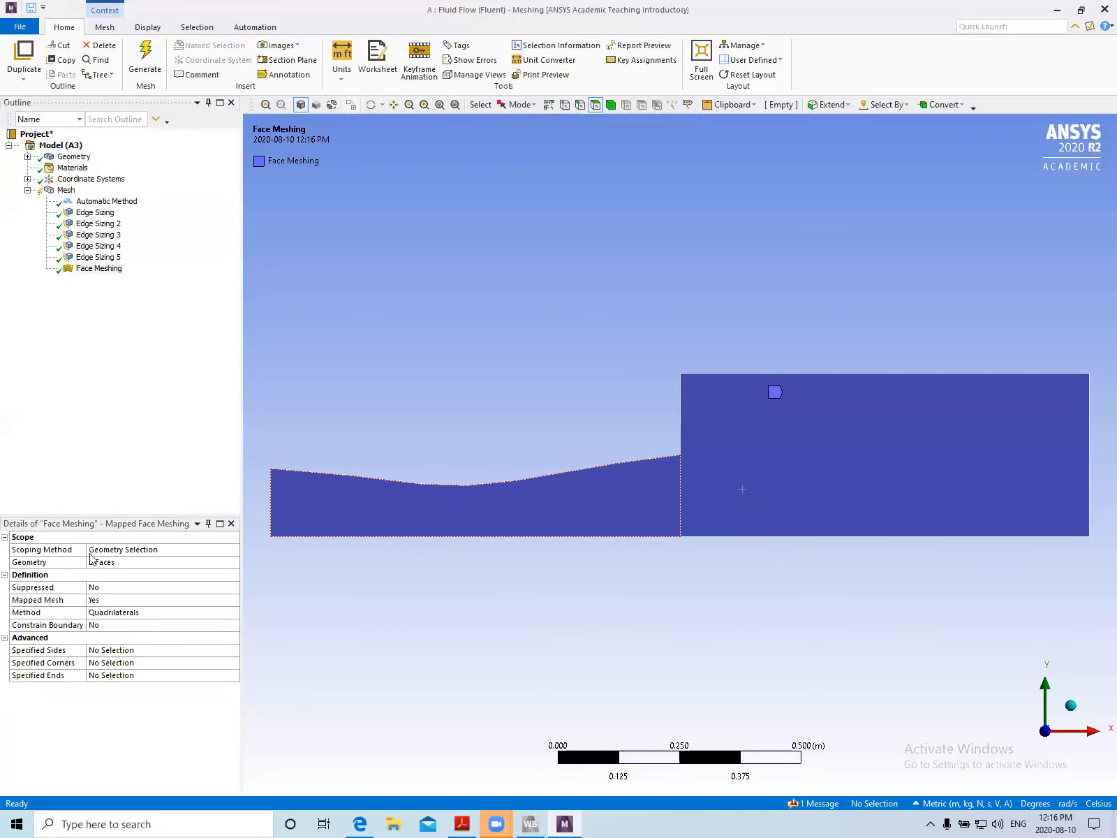
click(137, 67)
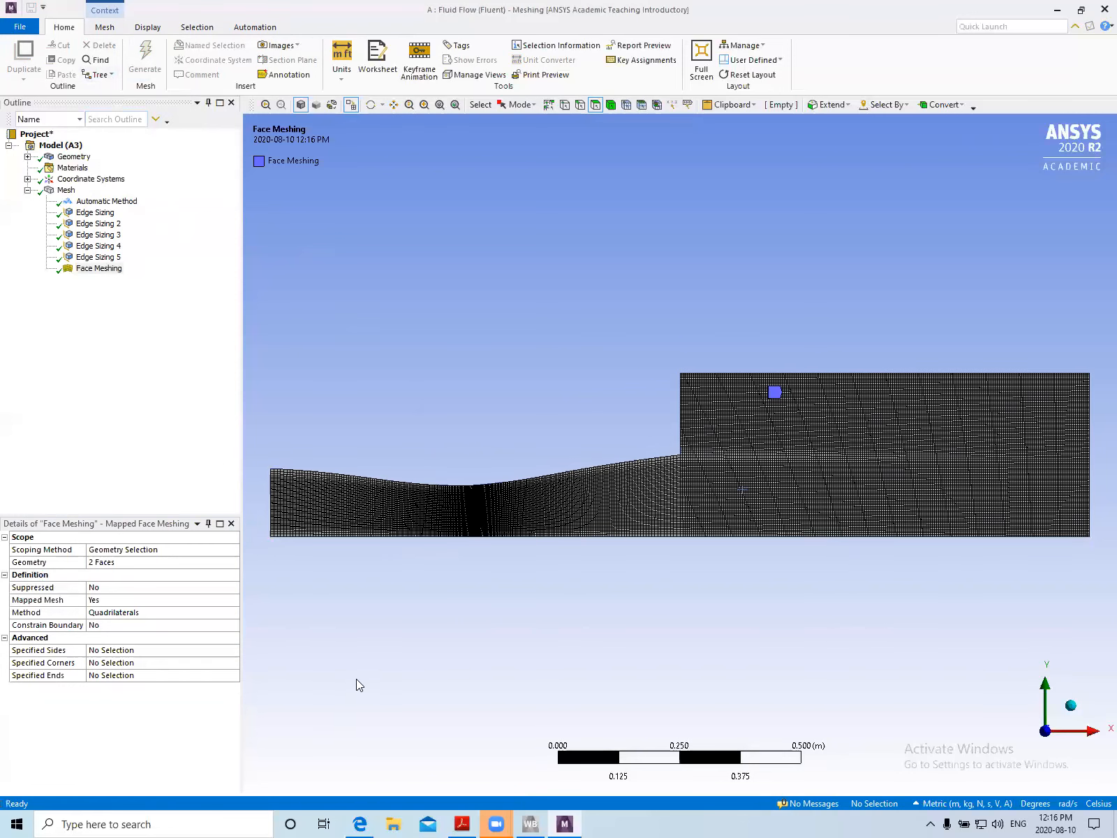
Examine the generated mesh around the nozzle throat and at the junction between the nozzle exit and the rectangle
scroll(422, 604, up, 5)
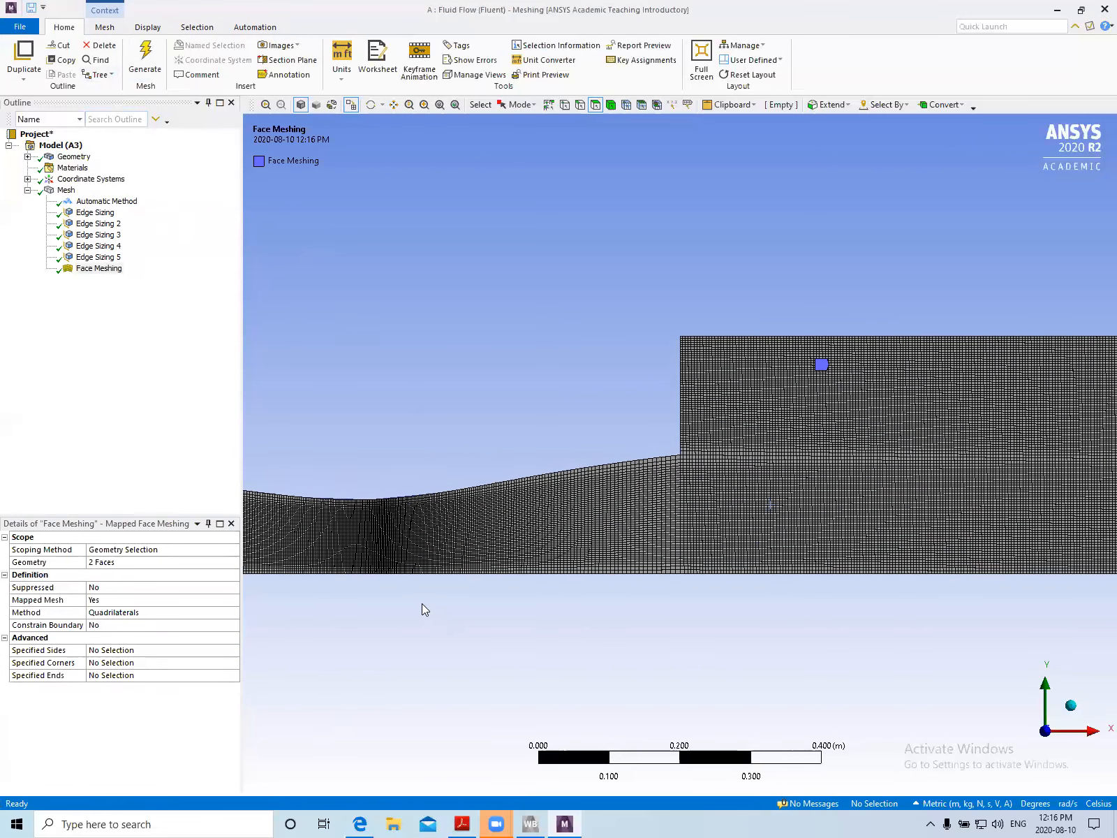
scroll(404, 594, up, 2)
ctrl+middle_drag(435, 590, 718, 579)
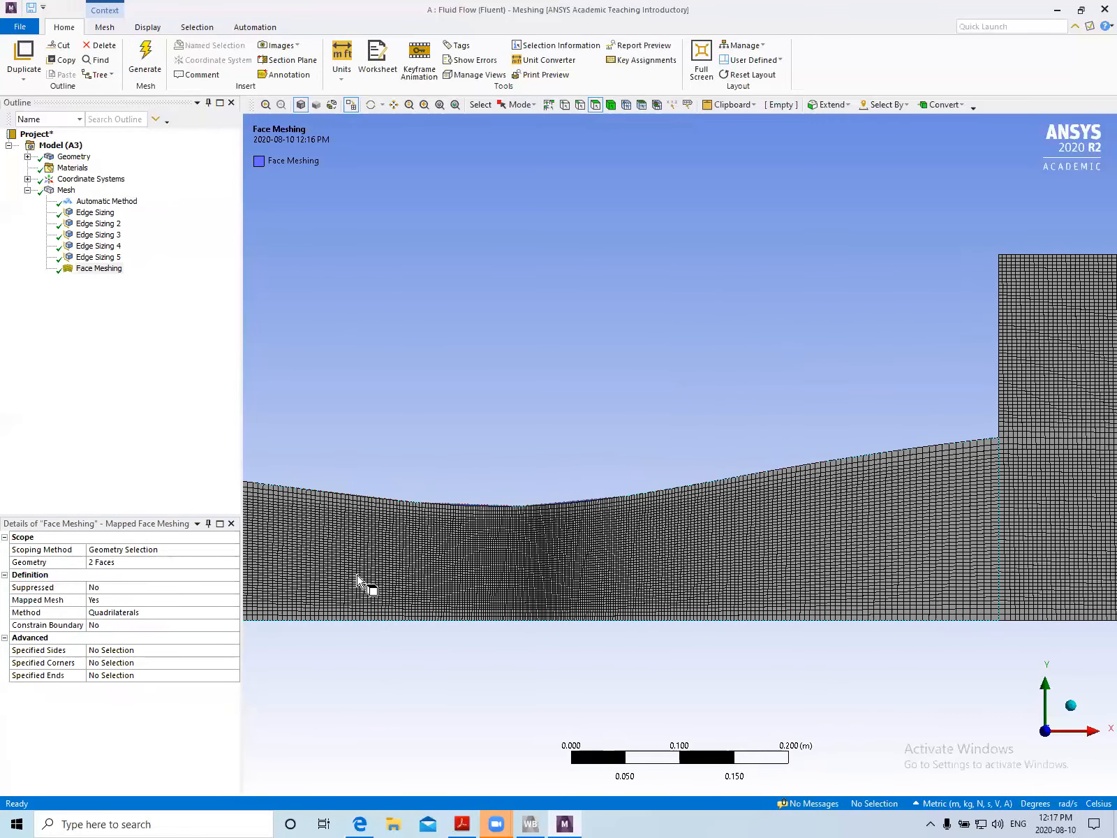
scroll(473, 564, up, 1)
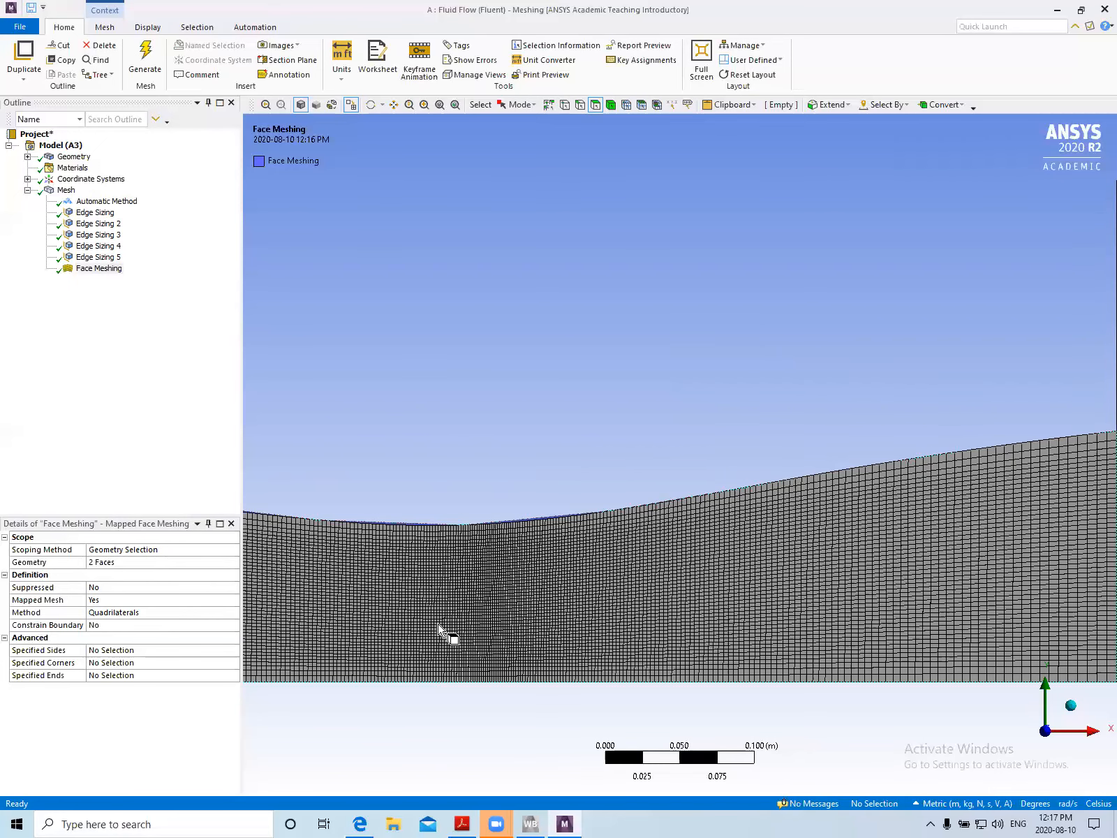
scroll(438, 625, down, 2)
scroll(438, 625, down, 3)
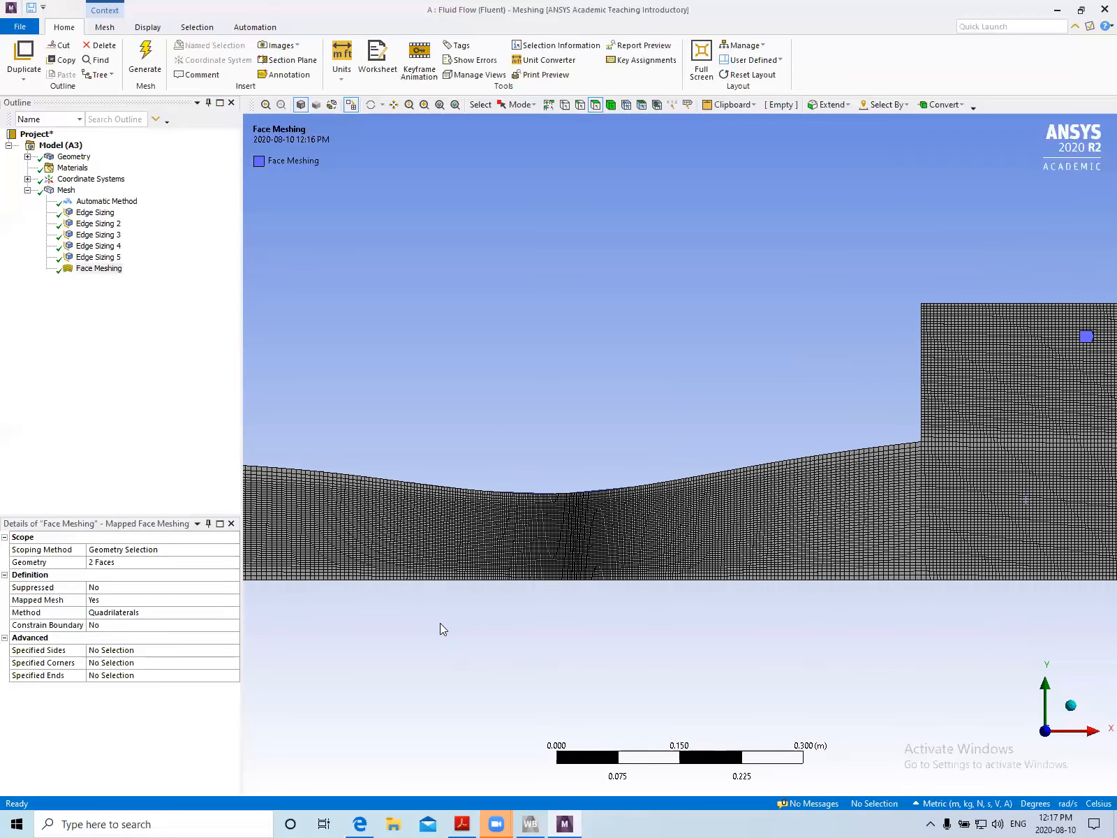
scroll(857, 519, up, 3)
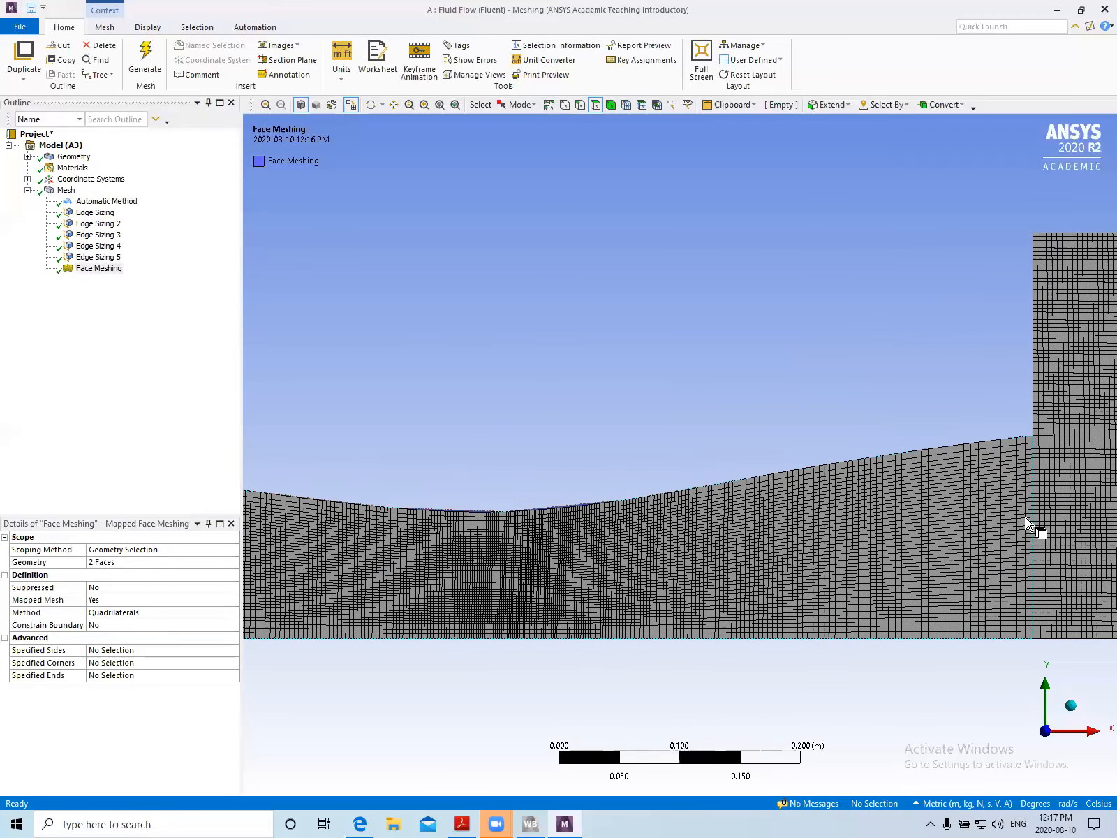
scroll(1037, 517, up, 2)
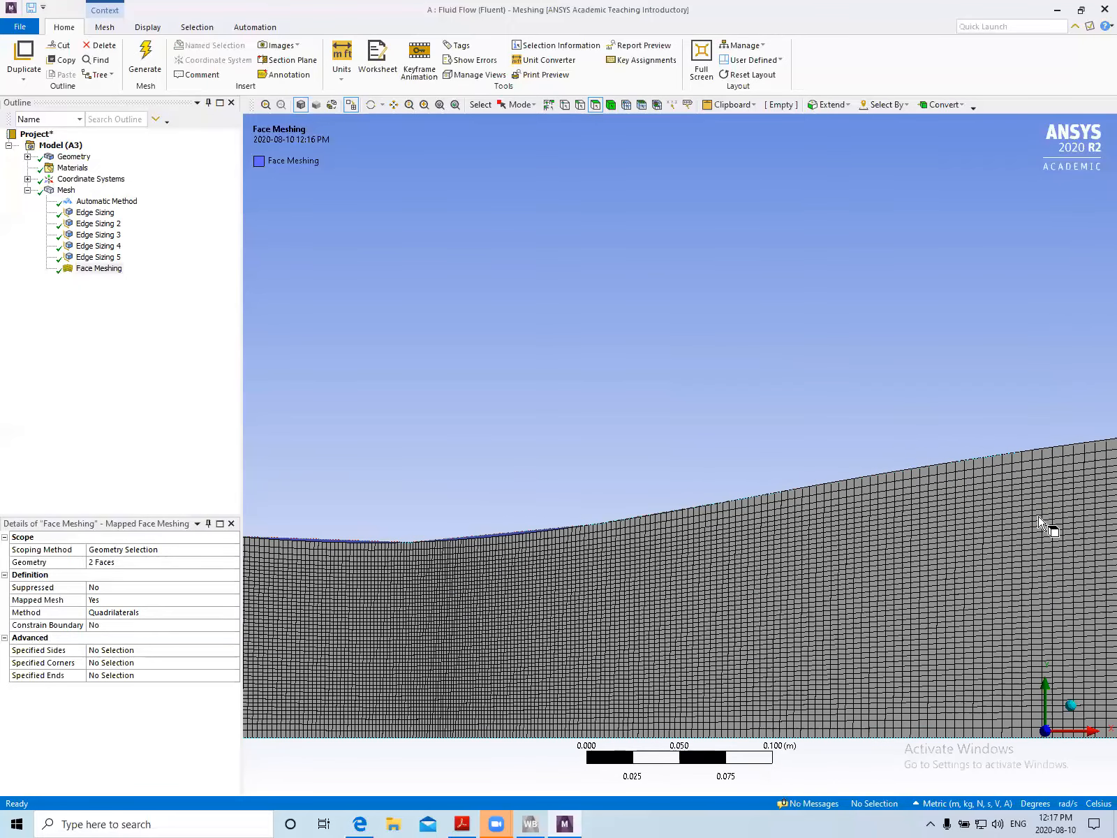
ctrl+middle_drag(1037, 517, 506, 441)
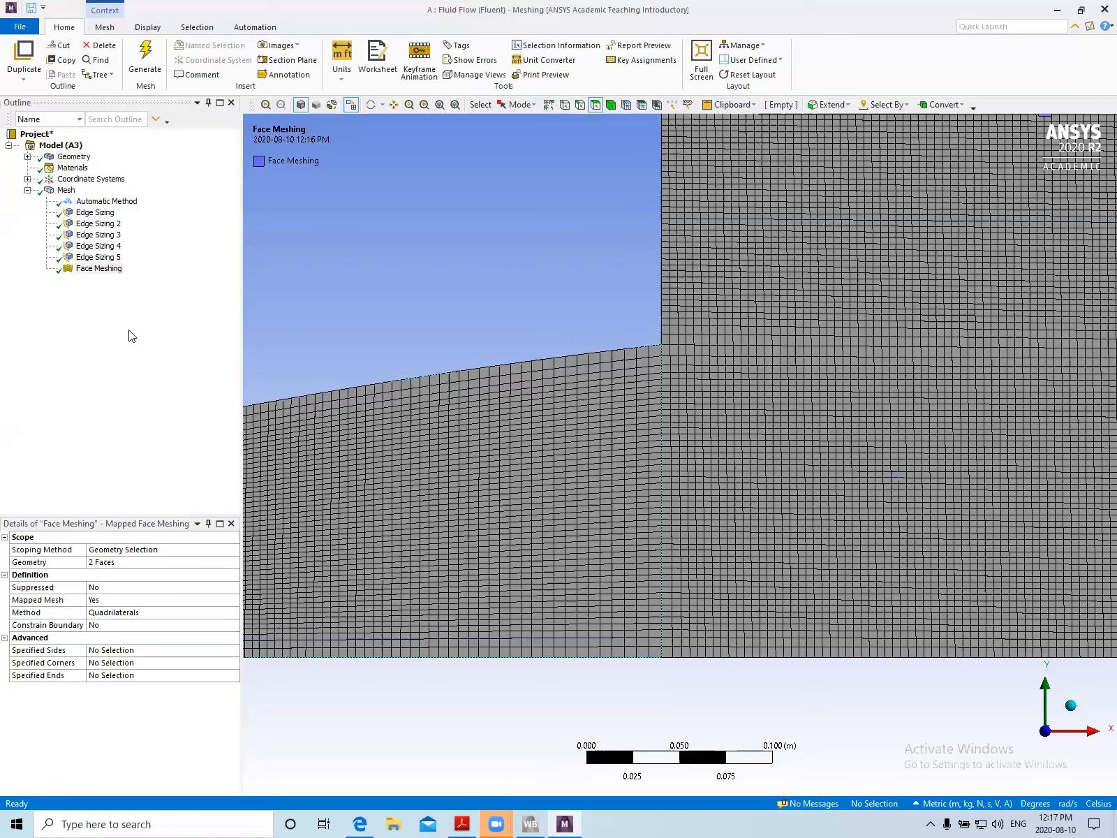
Apply a long-to-short bias with a Bias Factor of 5 to Edge Sizing 3 on the rectangle's vertical edge above the nozzle exit
click(102, 259)
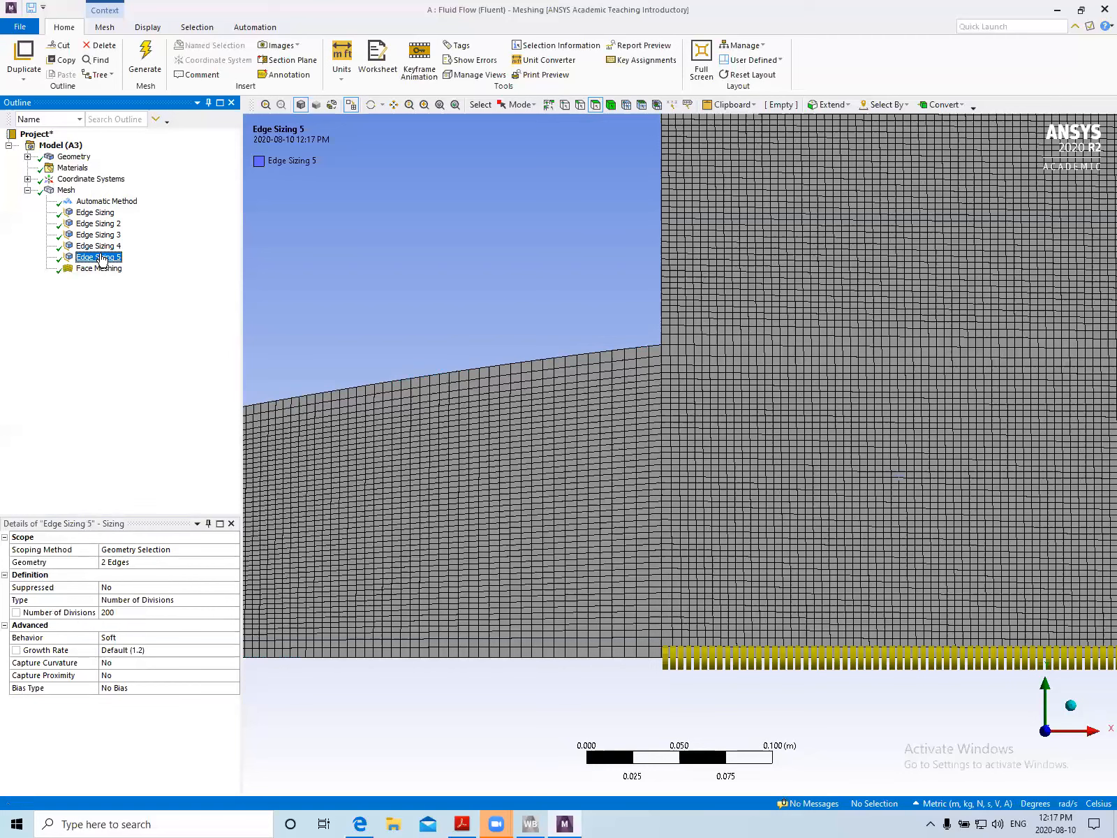
click(98, 246)
click(98, 236)
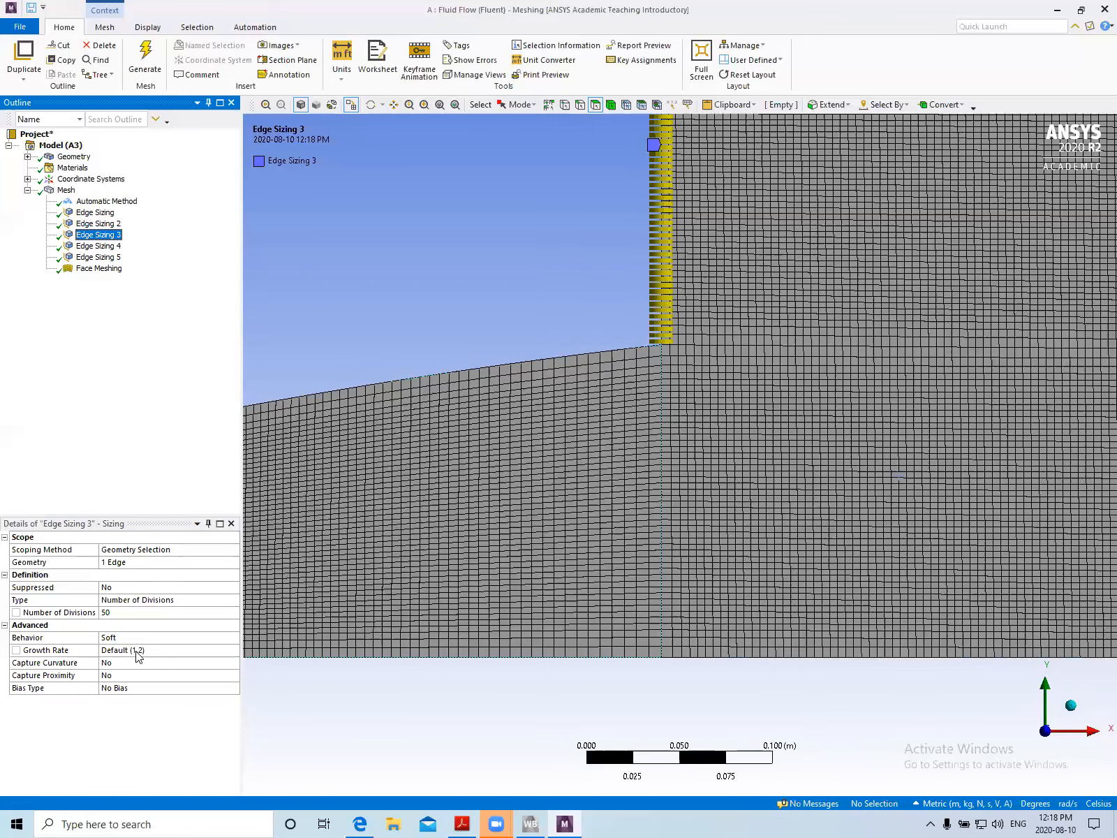
click(184, 687)
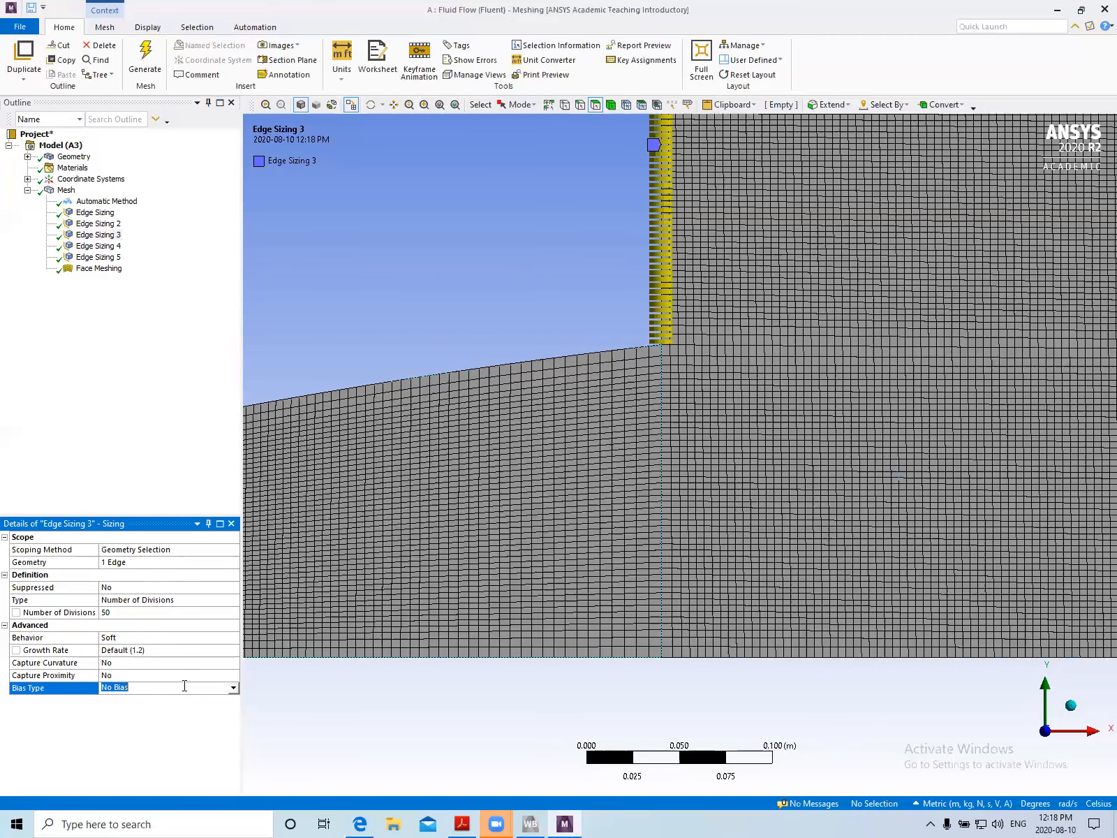
click(233, 688)
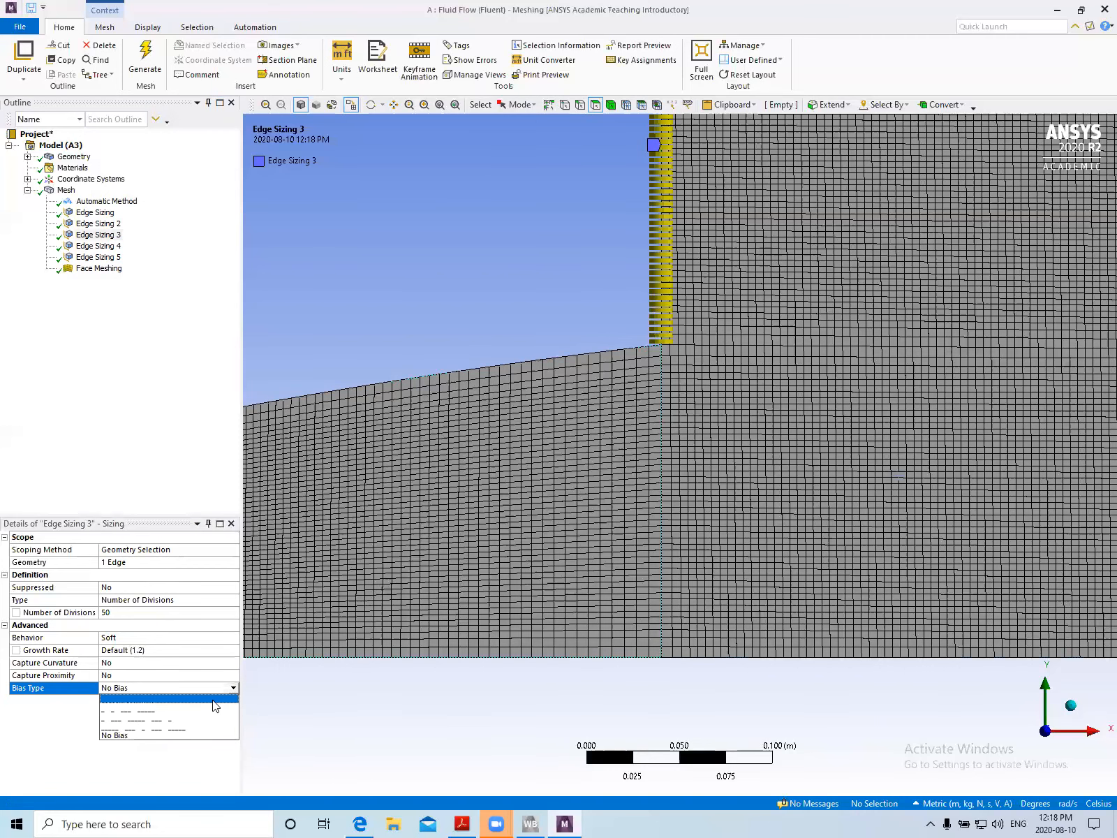
click(211, 700)
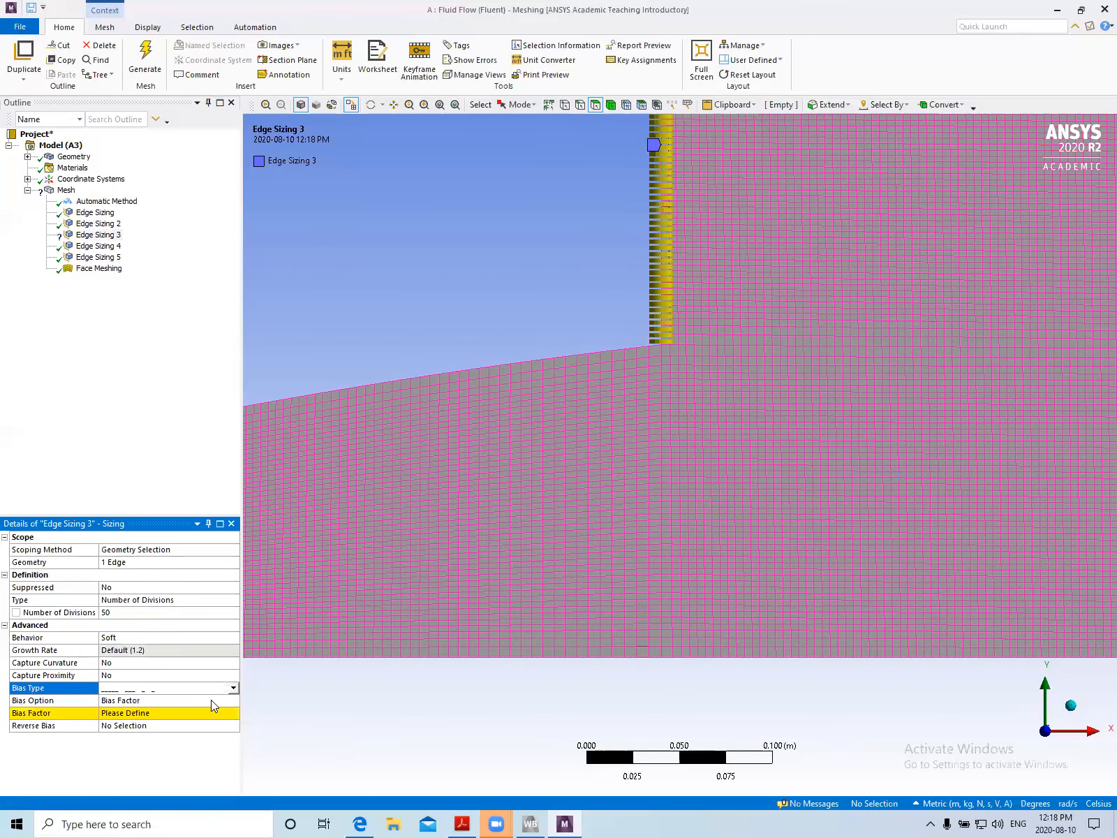
click(128, 715)
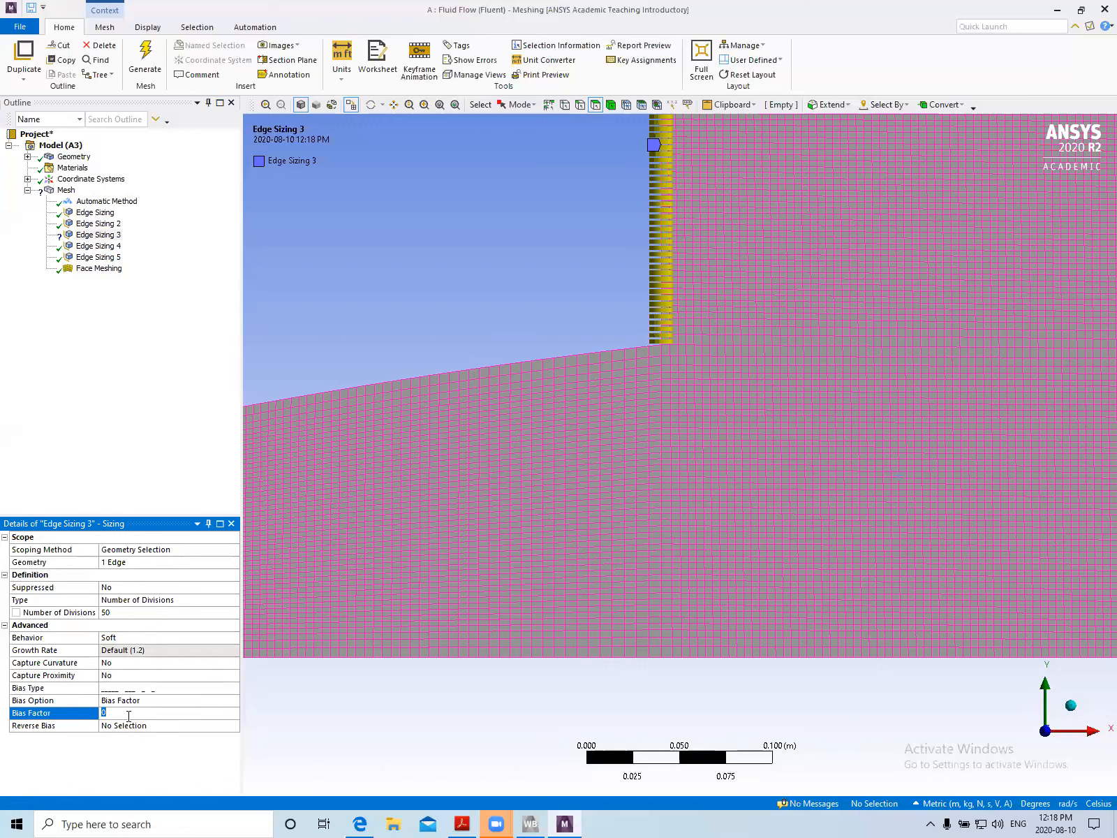
key(Return)
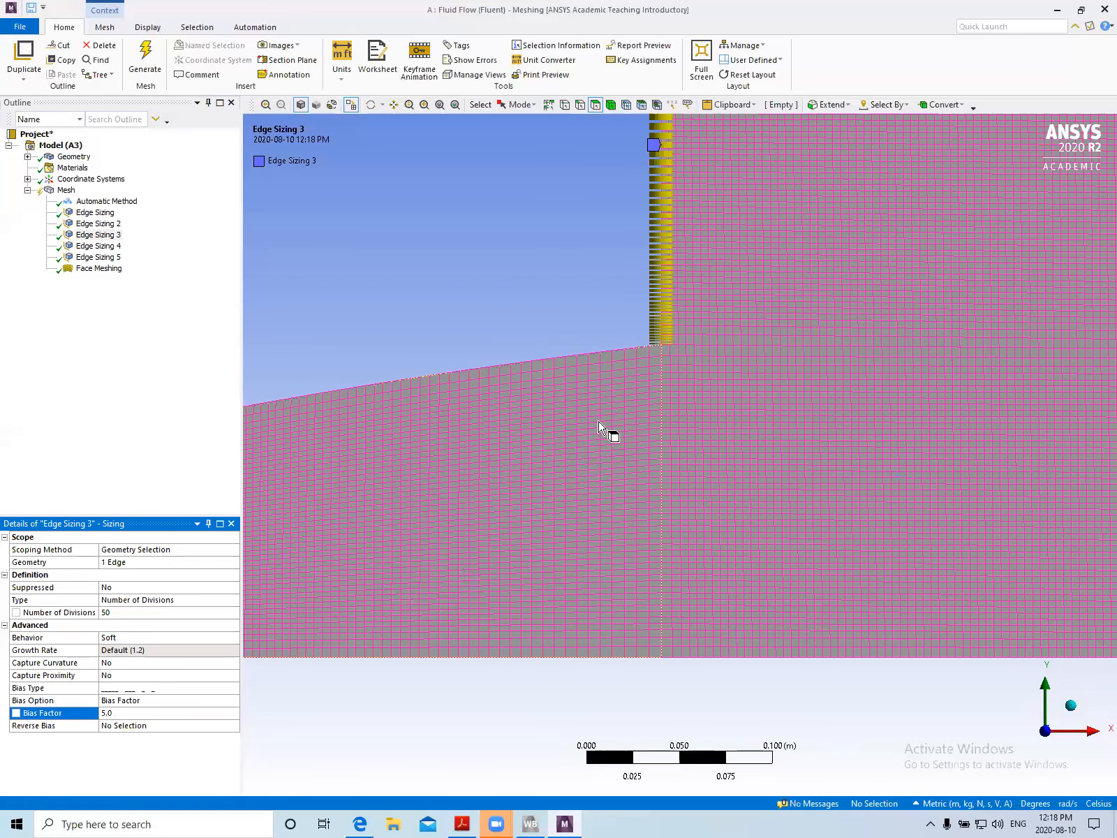
Set the Bias Factor of Edge Sizing 3 to 2
scroll(600, 427, down, 3)
scroll(600, 427, up, 3)
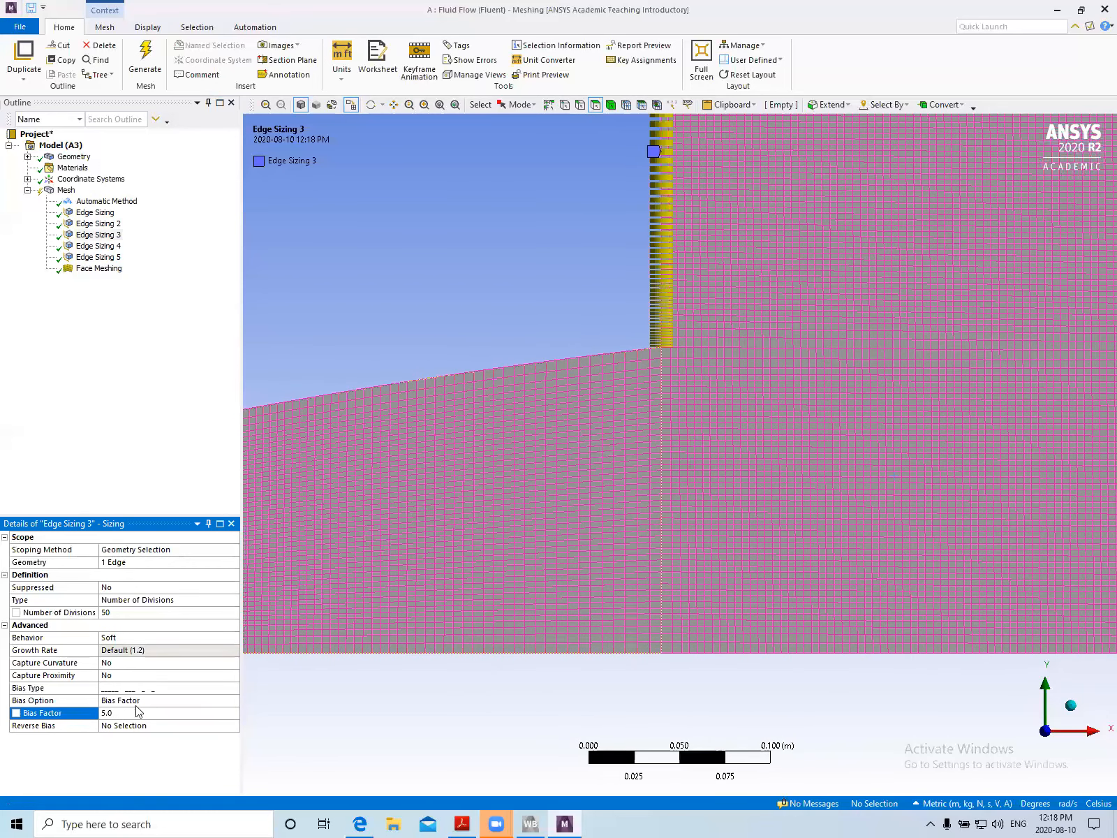
key(BackSpace)
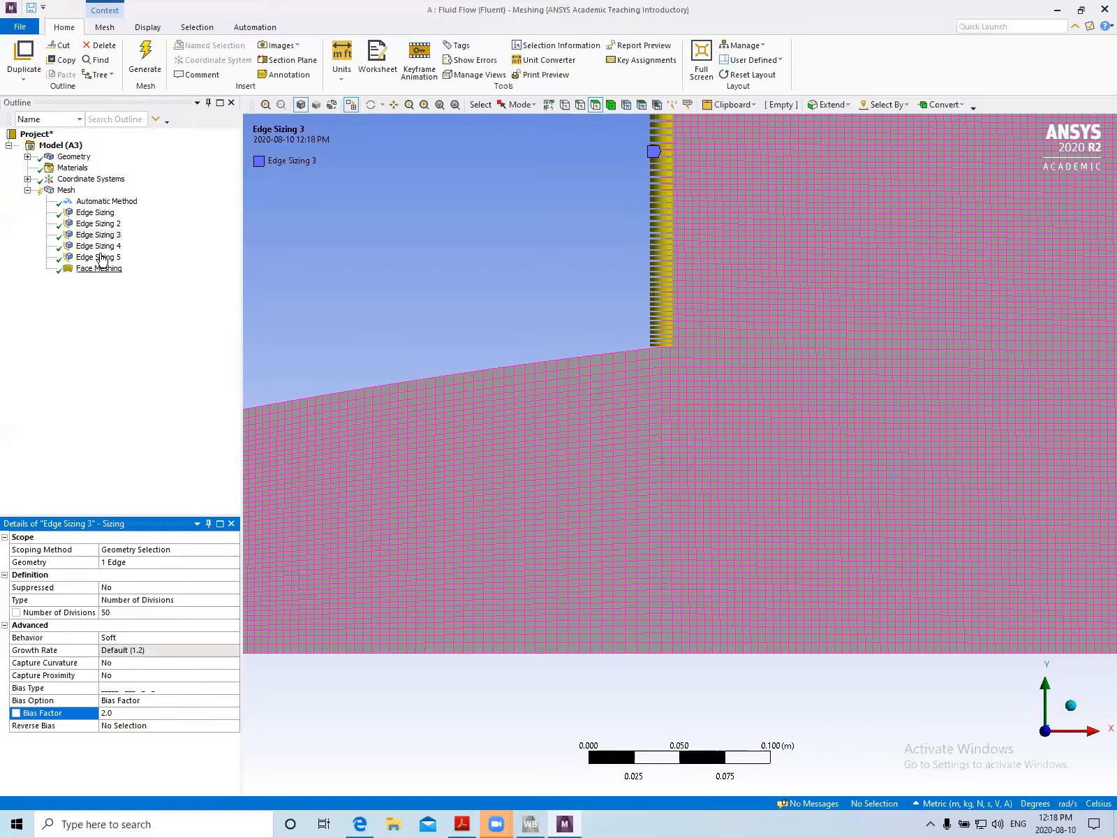
Apply a short-to-long bias with a Bias Factor of 2 to the first edge sizing, on the nozzle's vertical edges
click(88, 224)
click(82, 213)
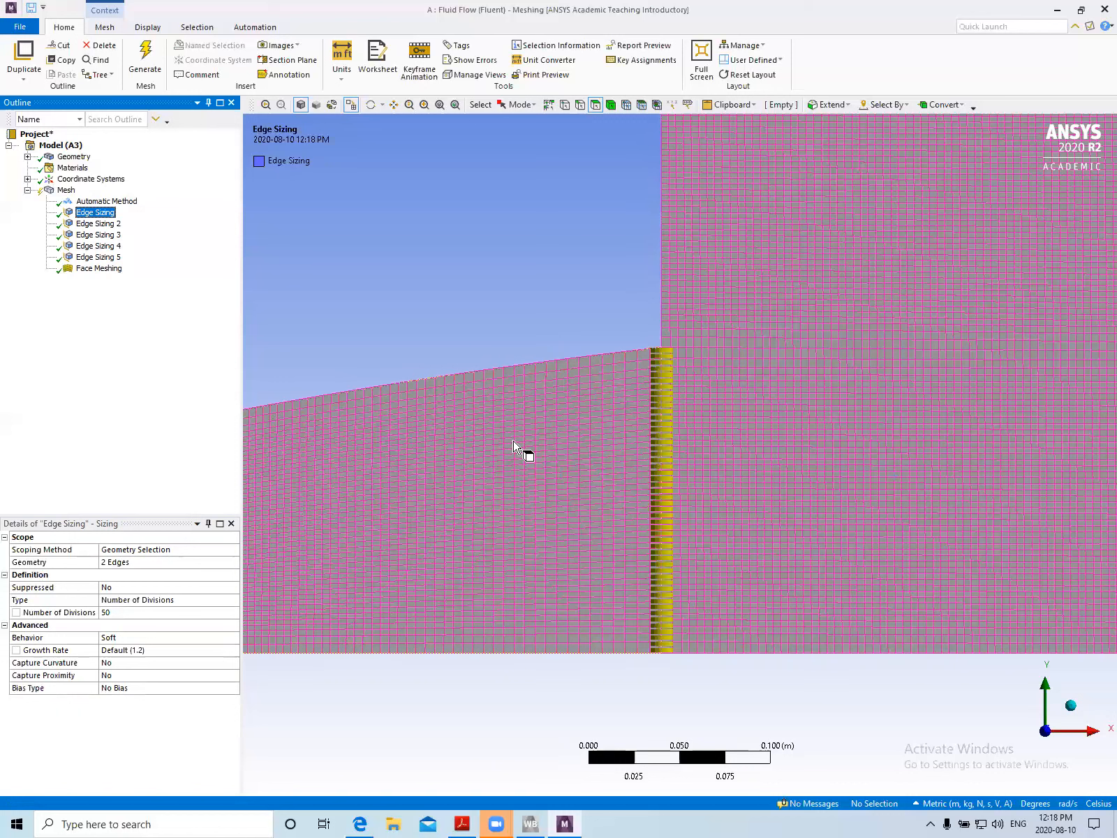
click(141, 690)
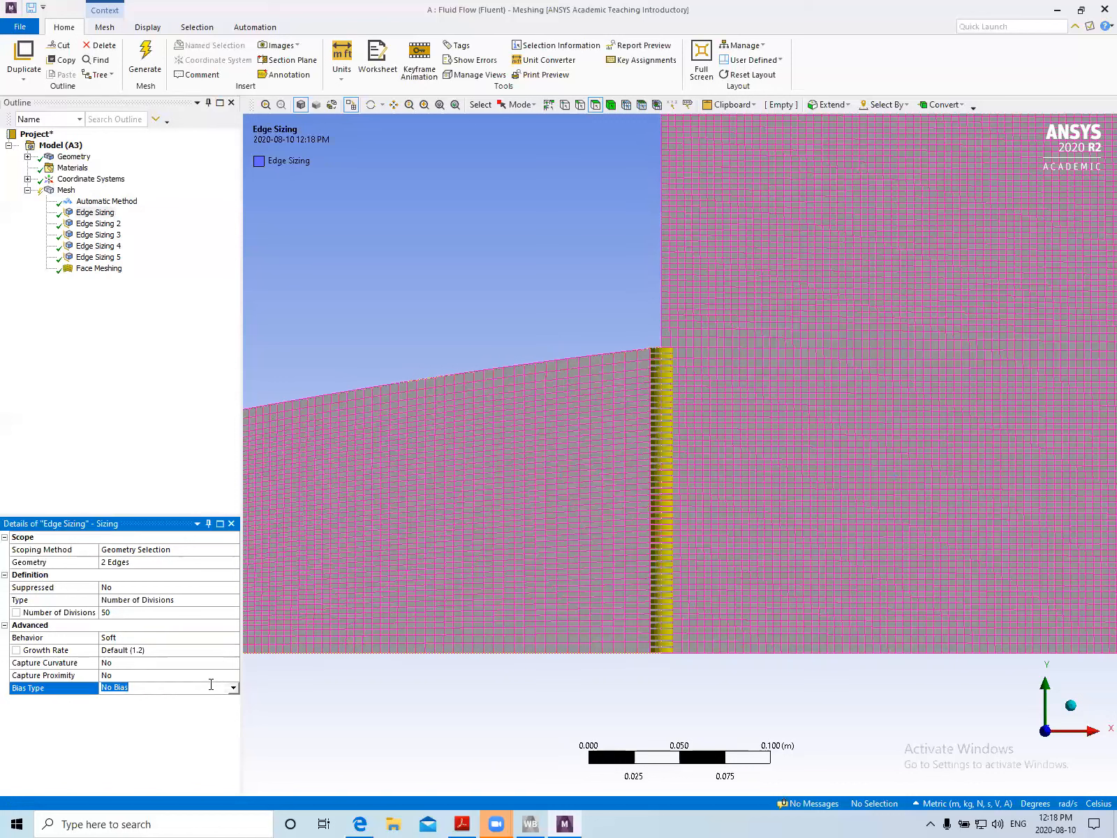
click(234, 691)
click(203, 701)
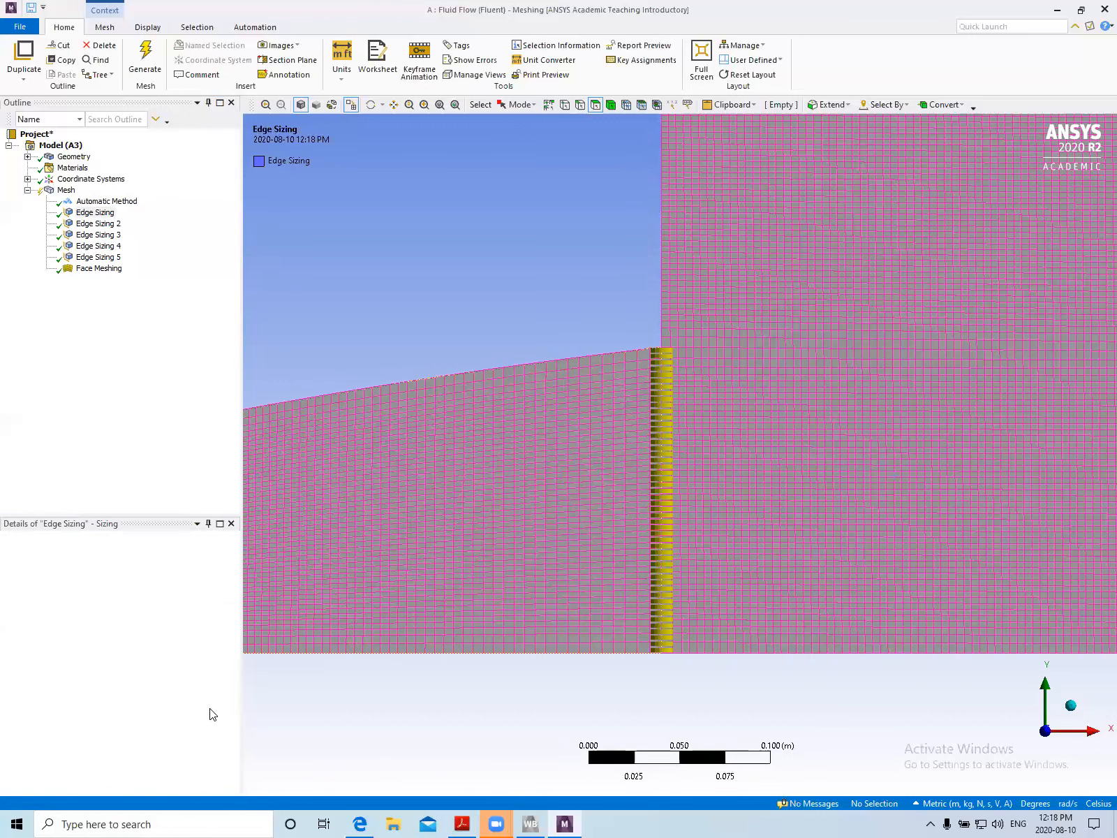
click(138, 712)
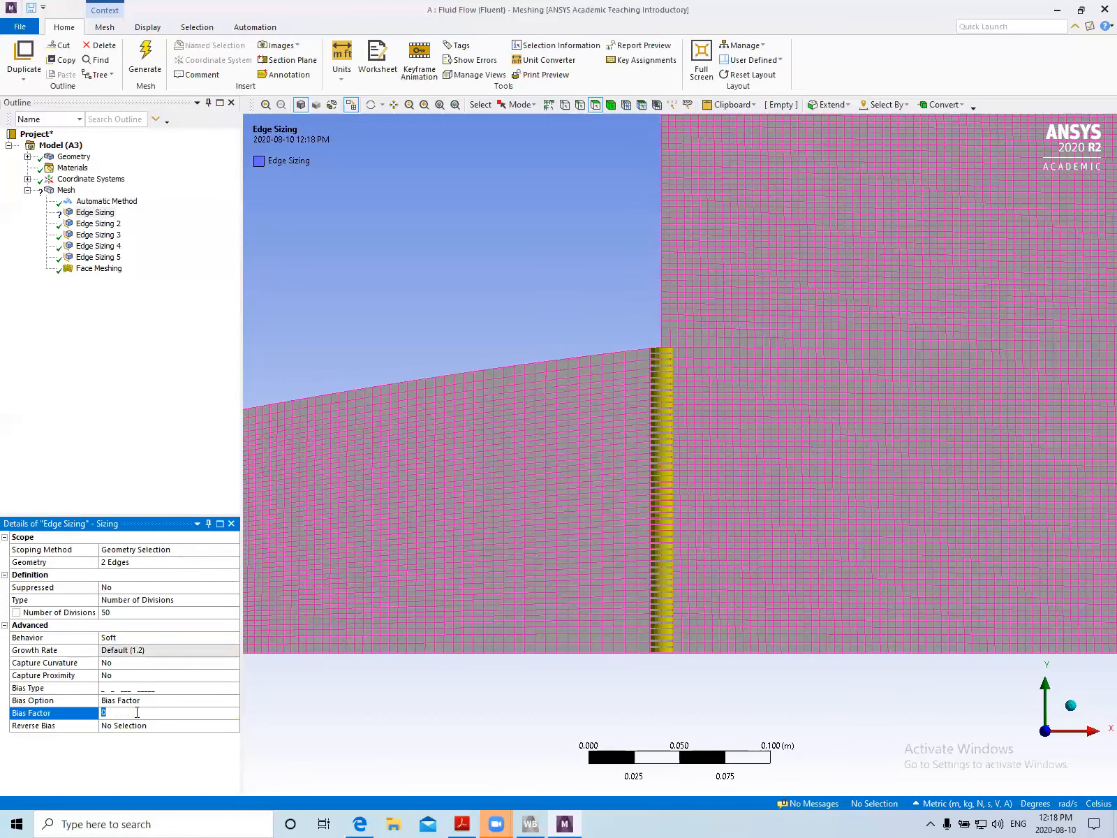
text(2)
key(Return)
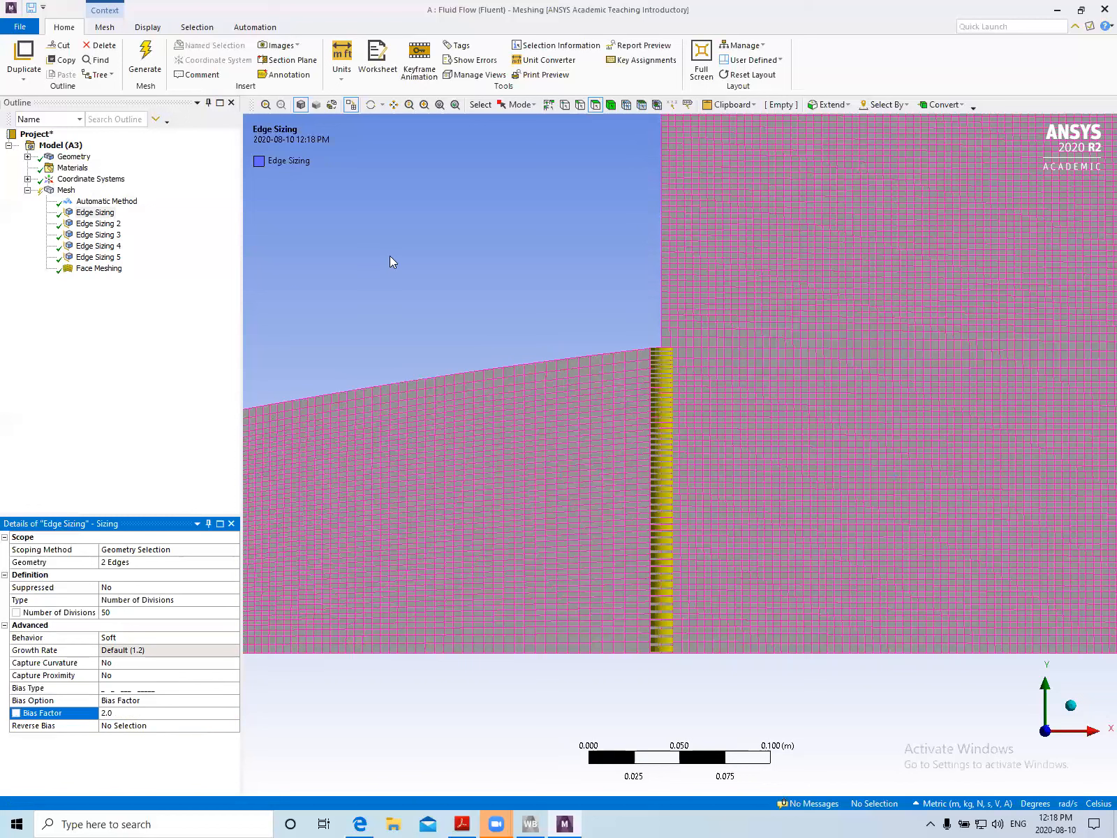
Regenerate the mesh with the biased edge sizings and inspect the cells around the nozzle exit corner
click(141, 62)
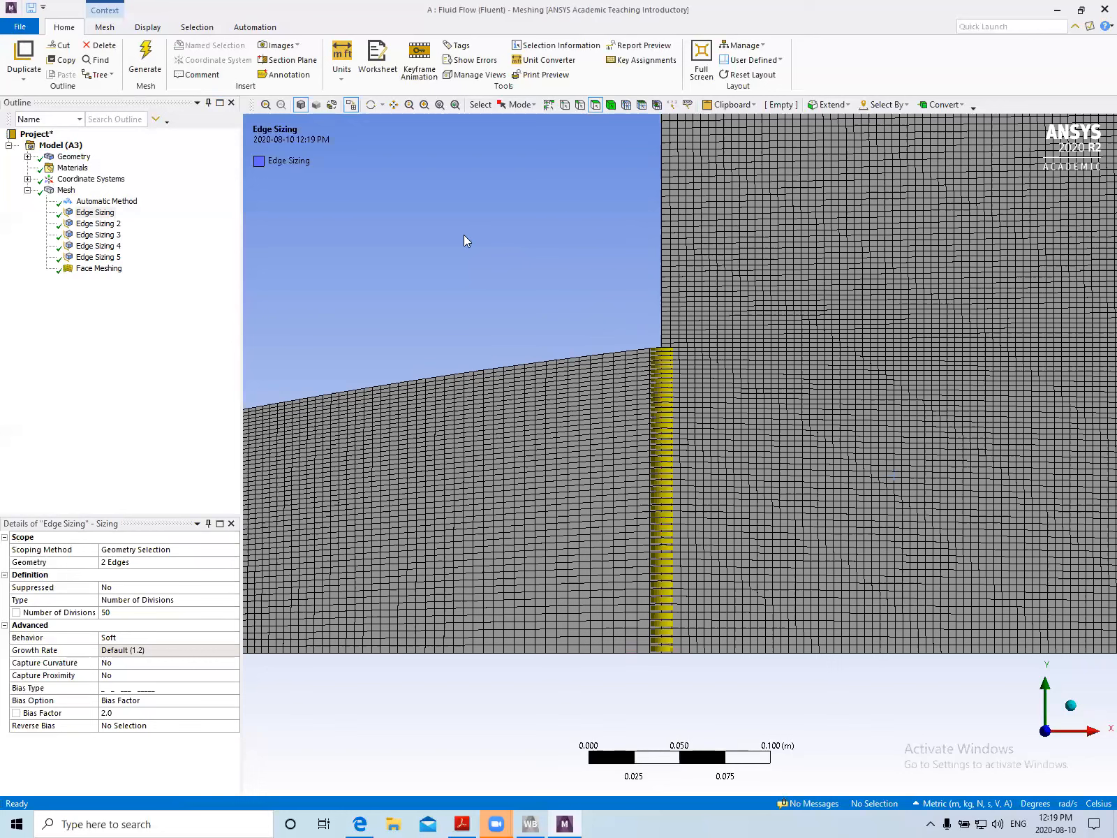
click(67, 190)
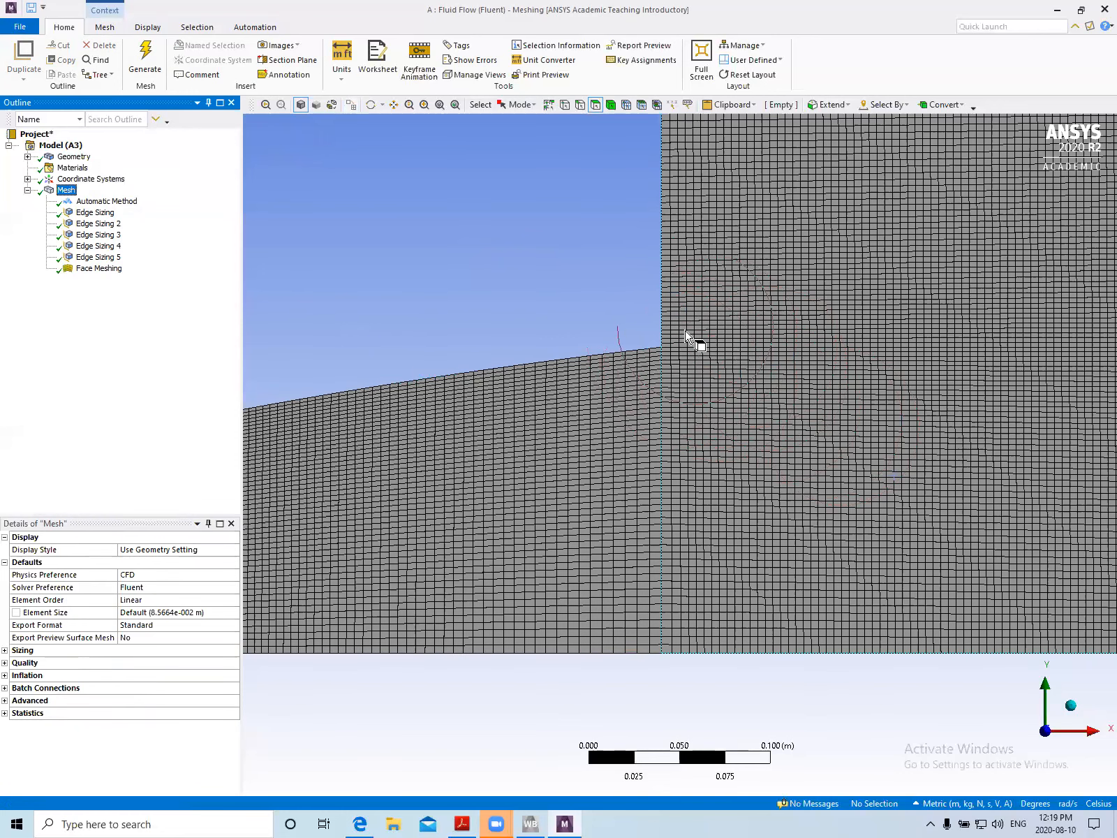
scroll(701, 364, down, 3)
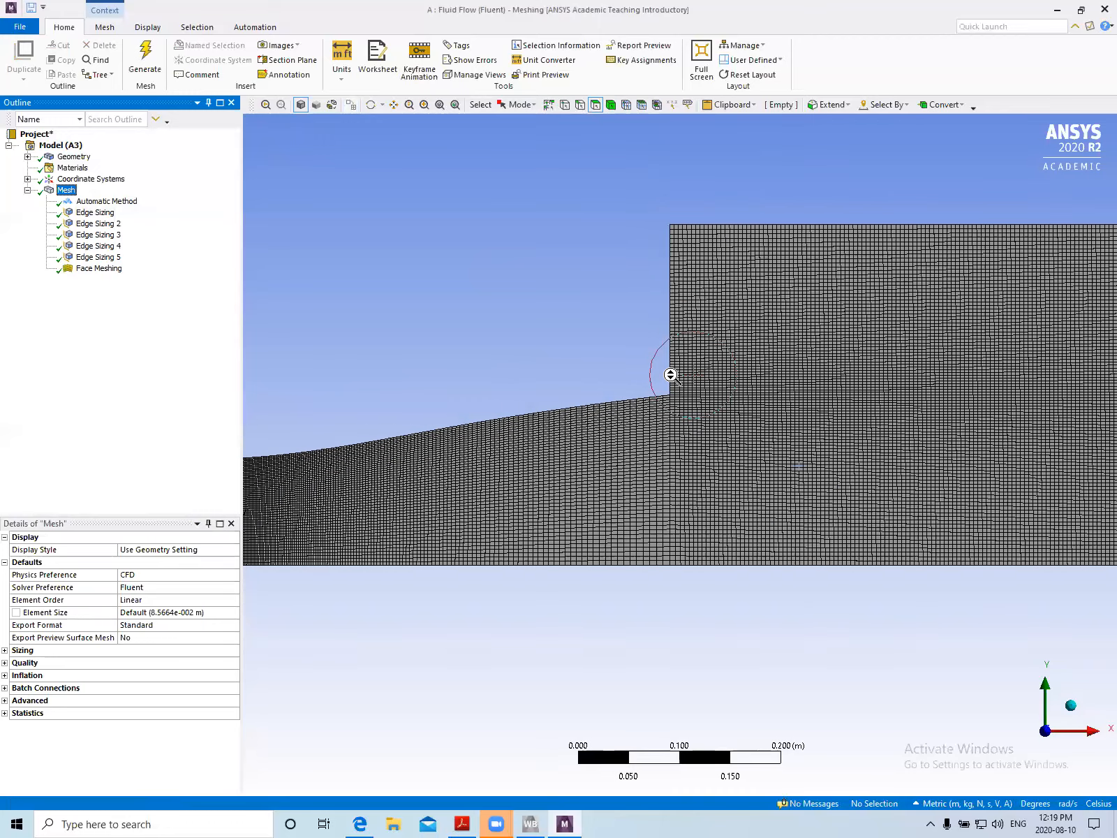
scroll(670, 375, down, 5)
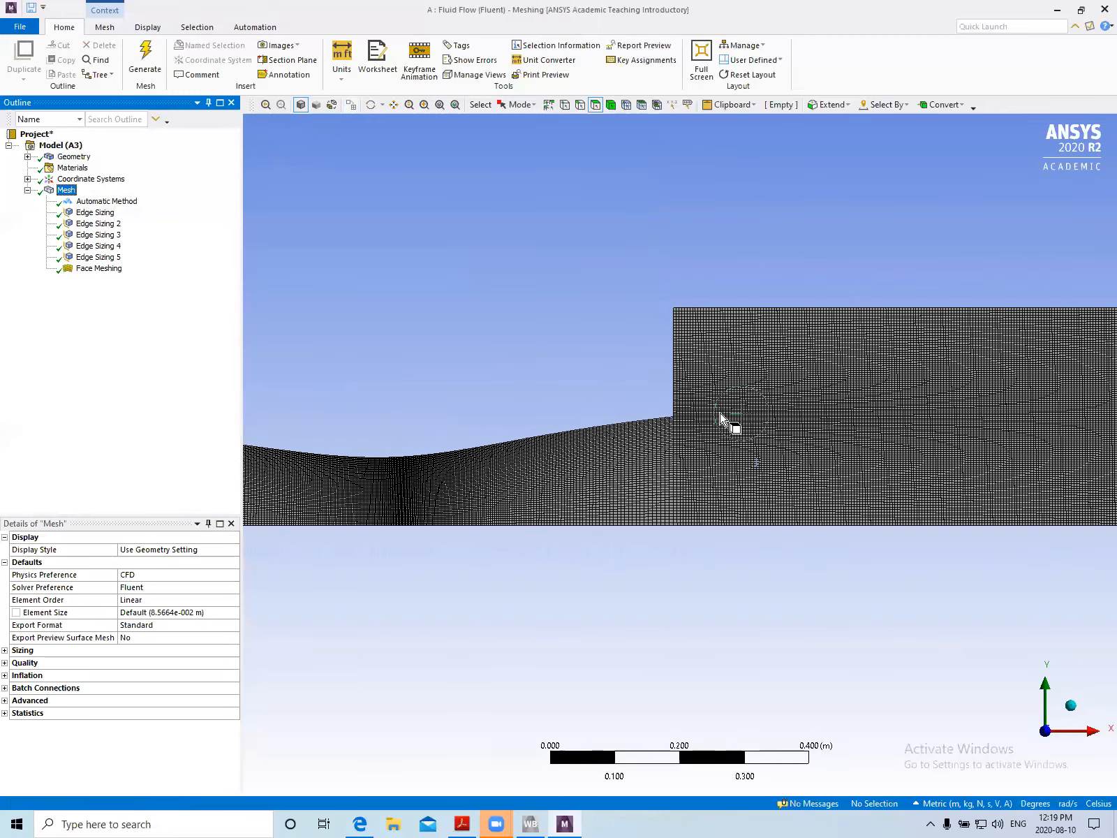
scroll(848, 399, up, 3)
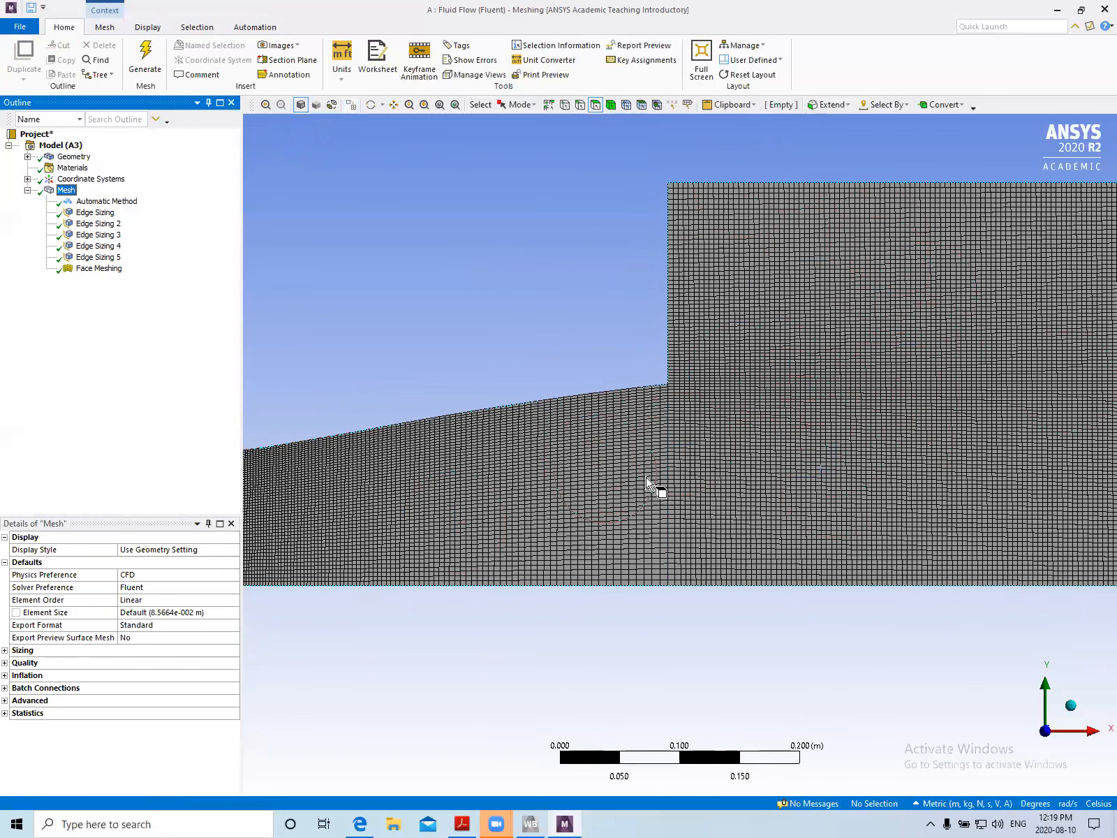
scroll(842, 457, down, 10)
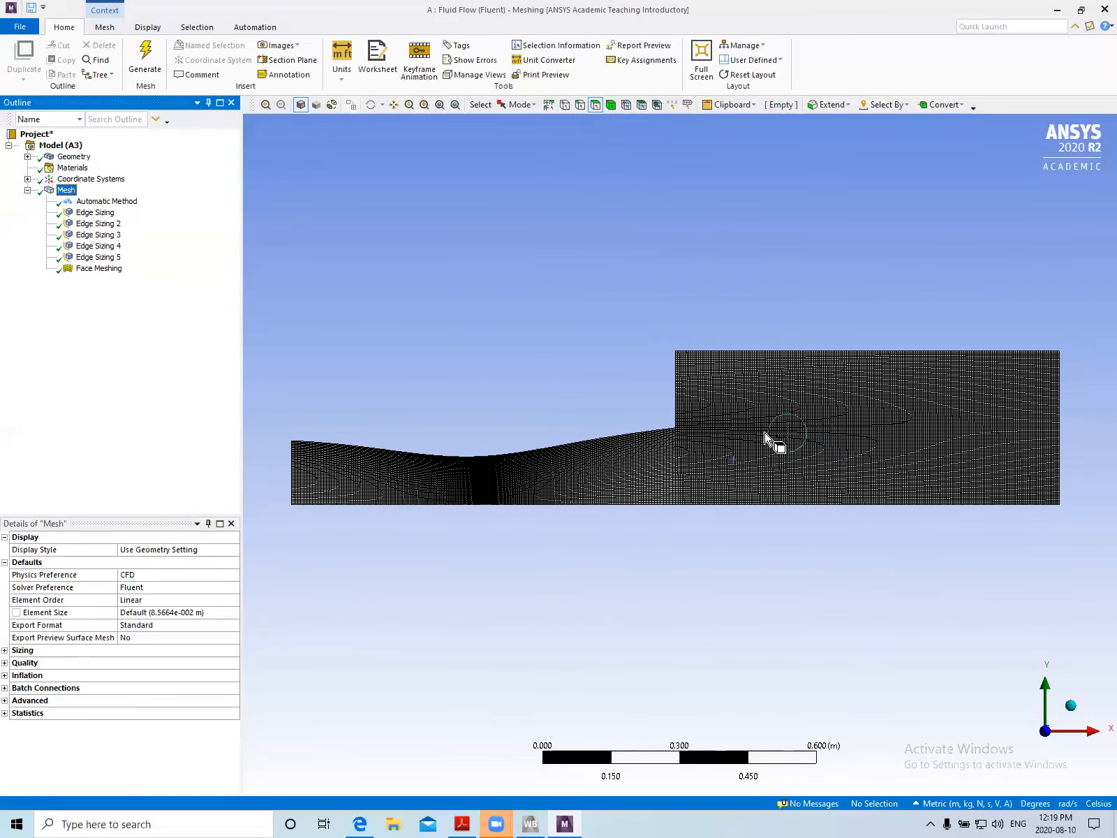
Create a named selection "inlet" on the vertical edge at the nozzle's upstream end
scroll(754, 447, down, 1)
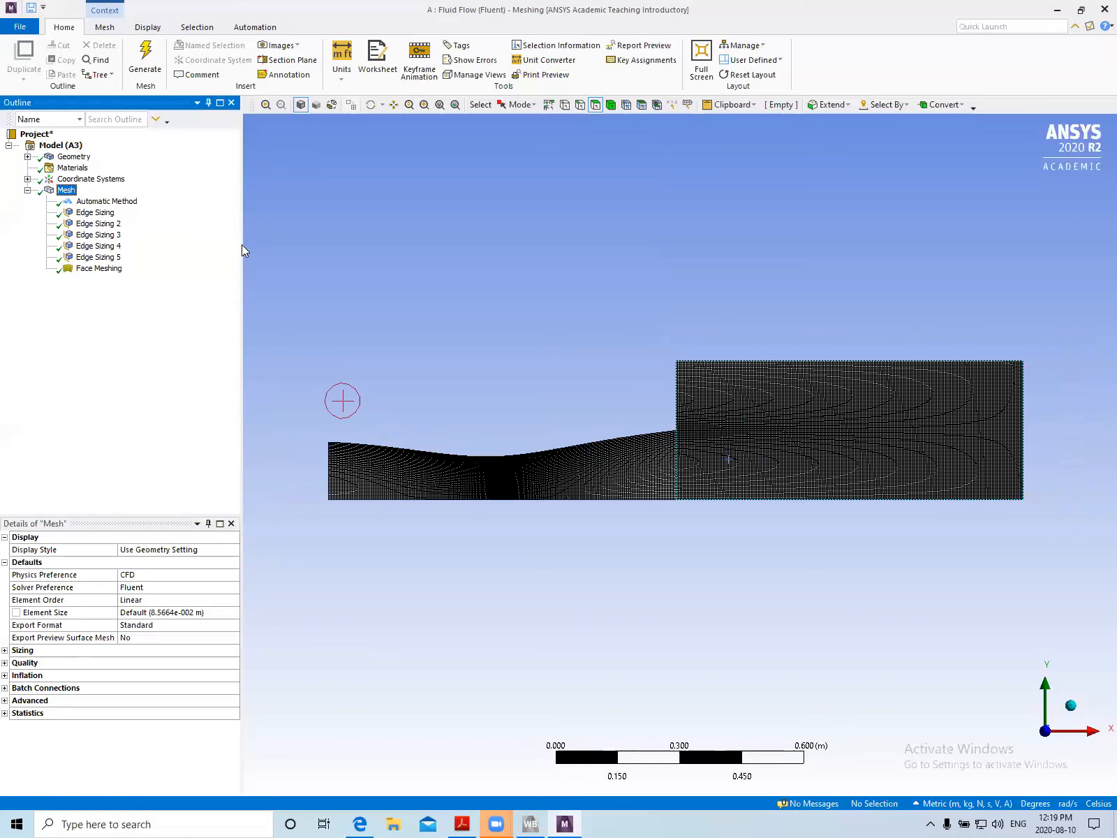
click(580, 105)
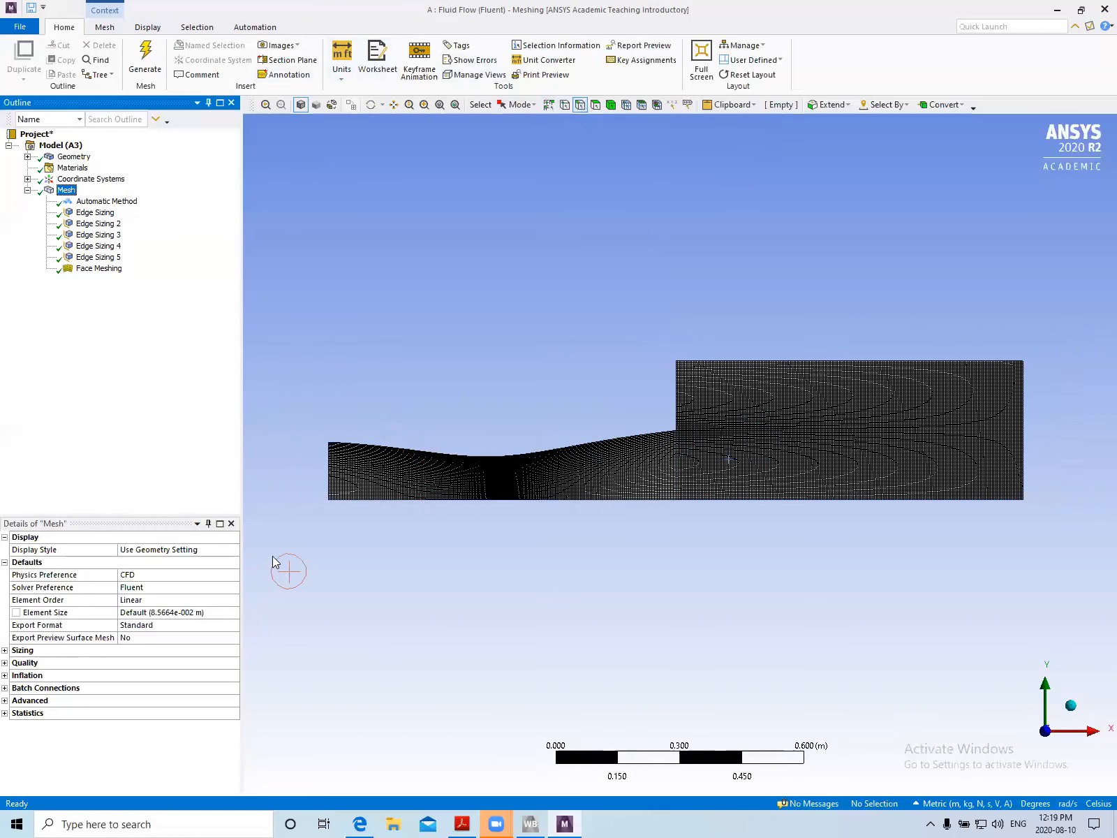
click(327, 458)
right_click(327, 457)
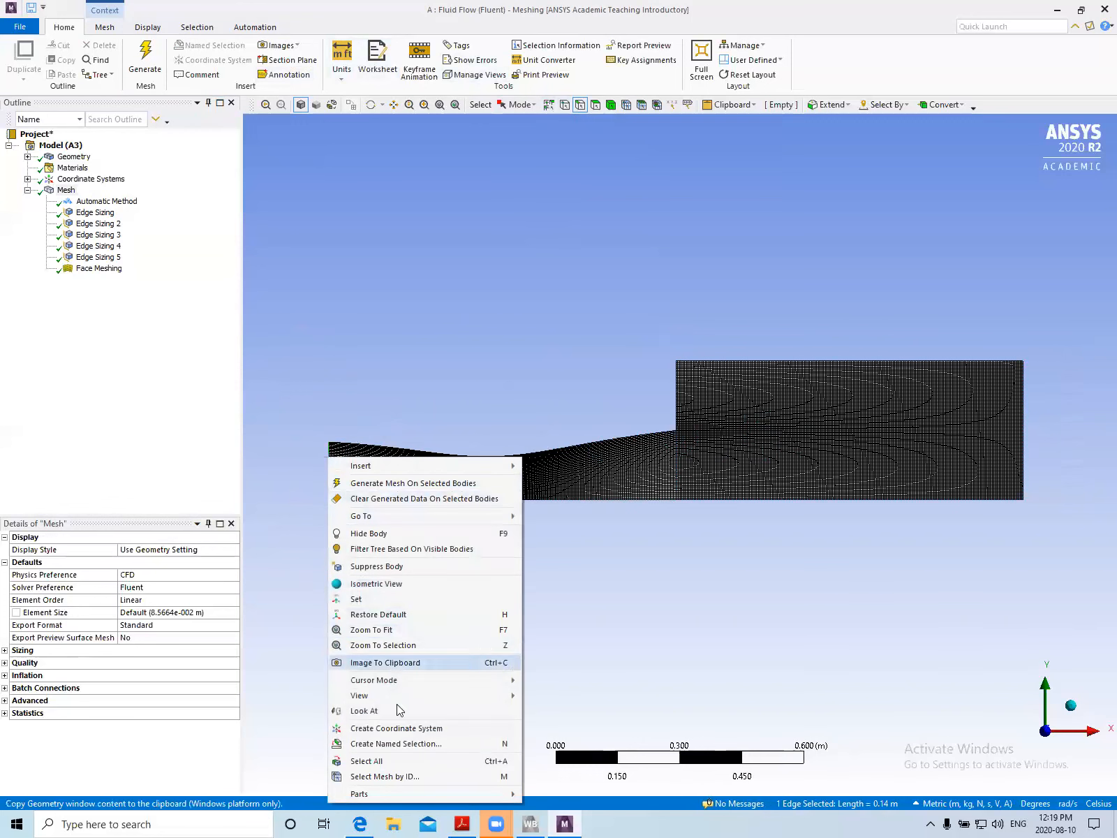
click(391, 743)
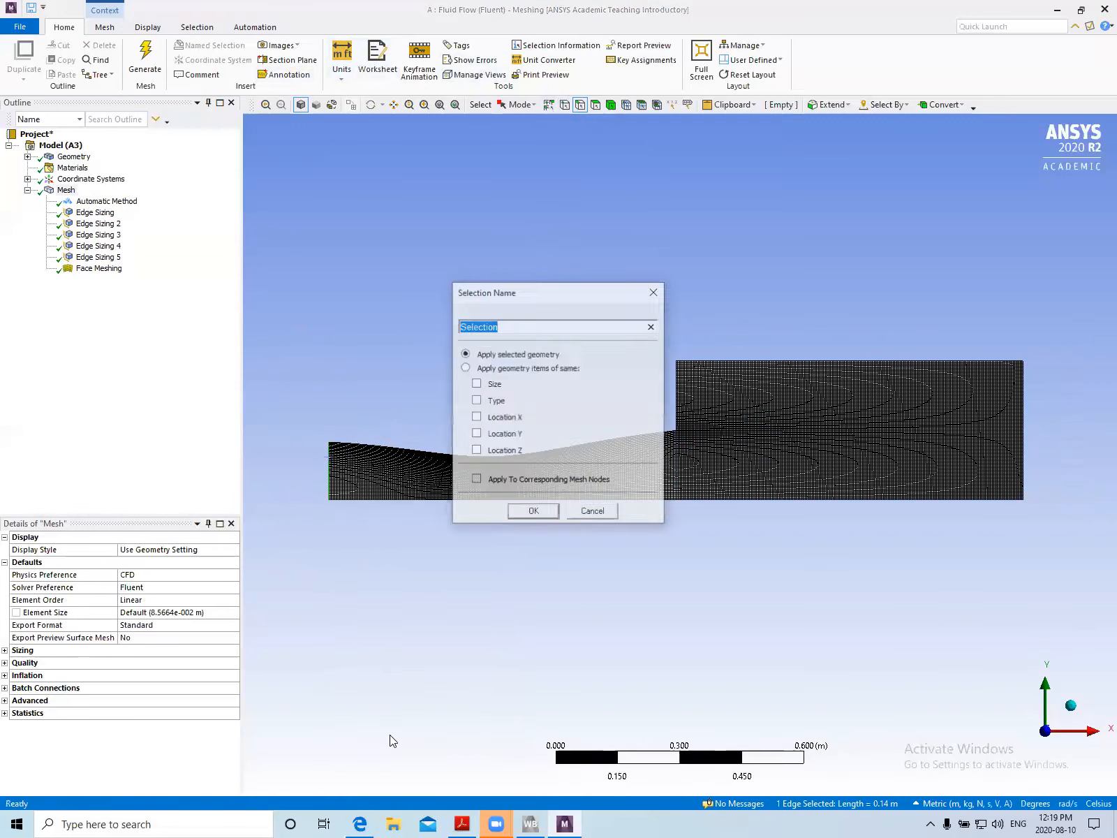
text(inlet)
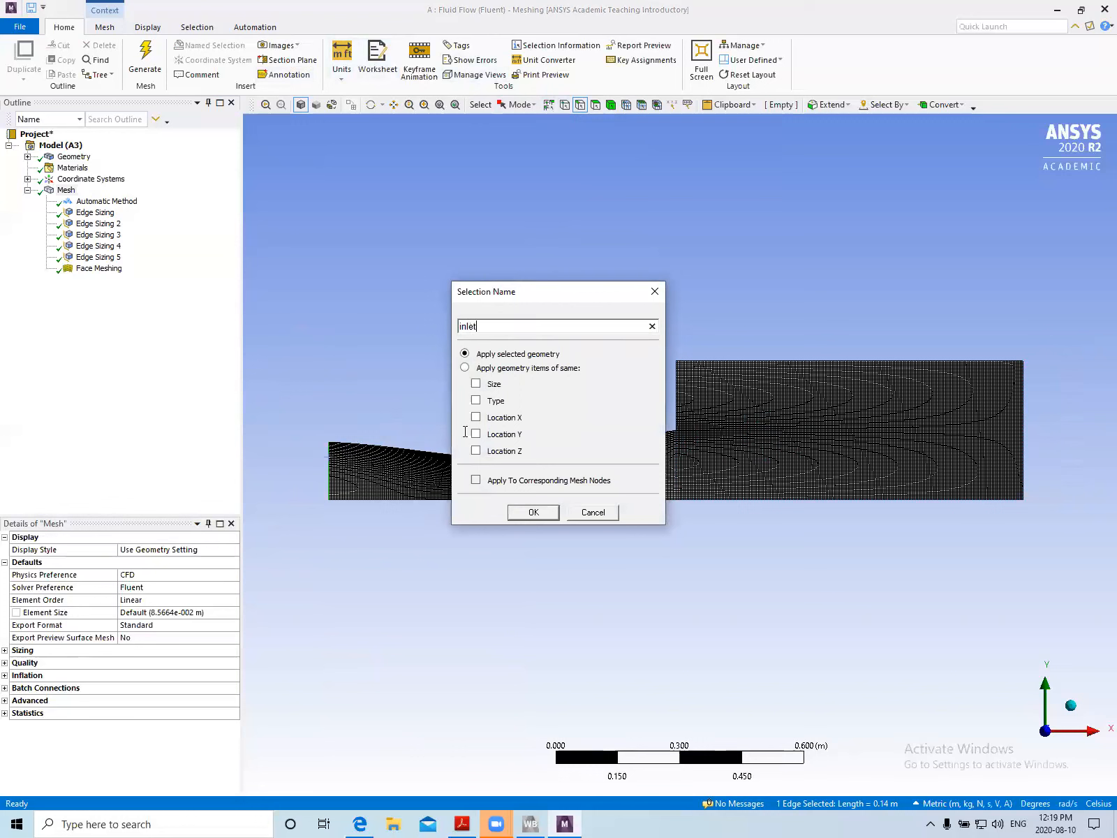
click(529, 514)
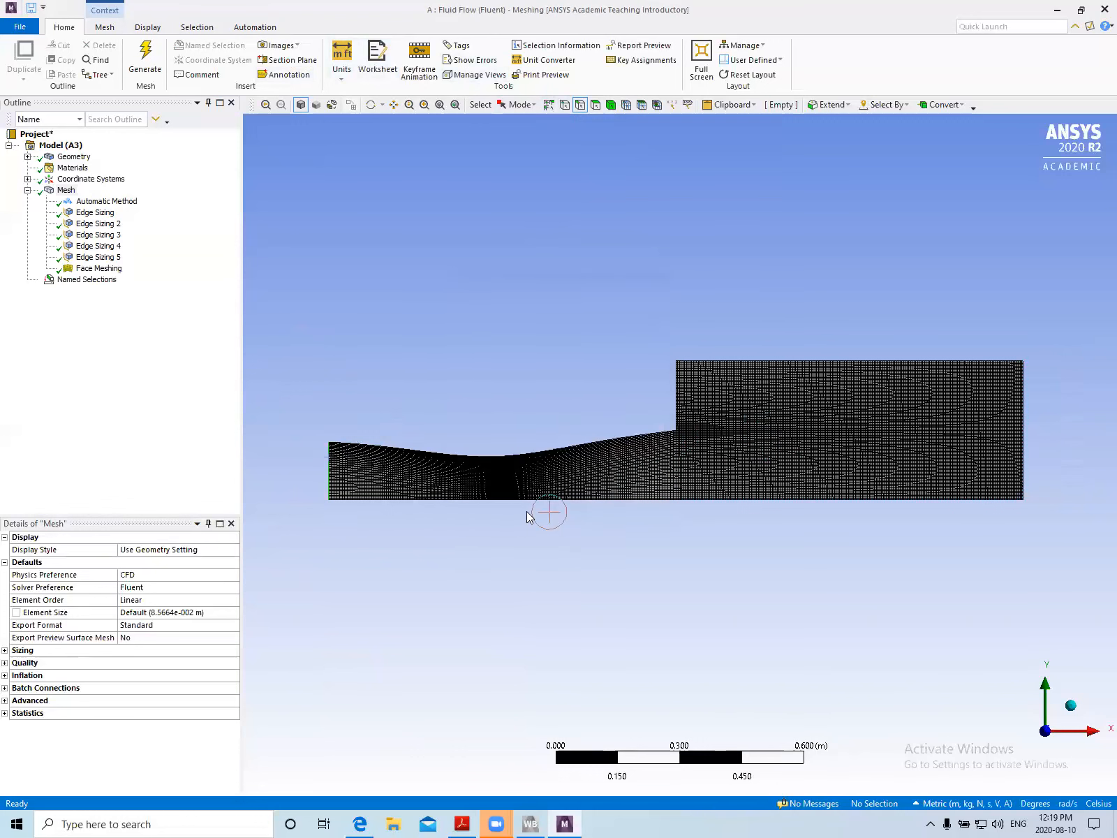
Create a named selection "wall_nozzle" on the curved upper edge of the nozzle
click(542, 458)
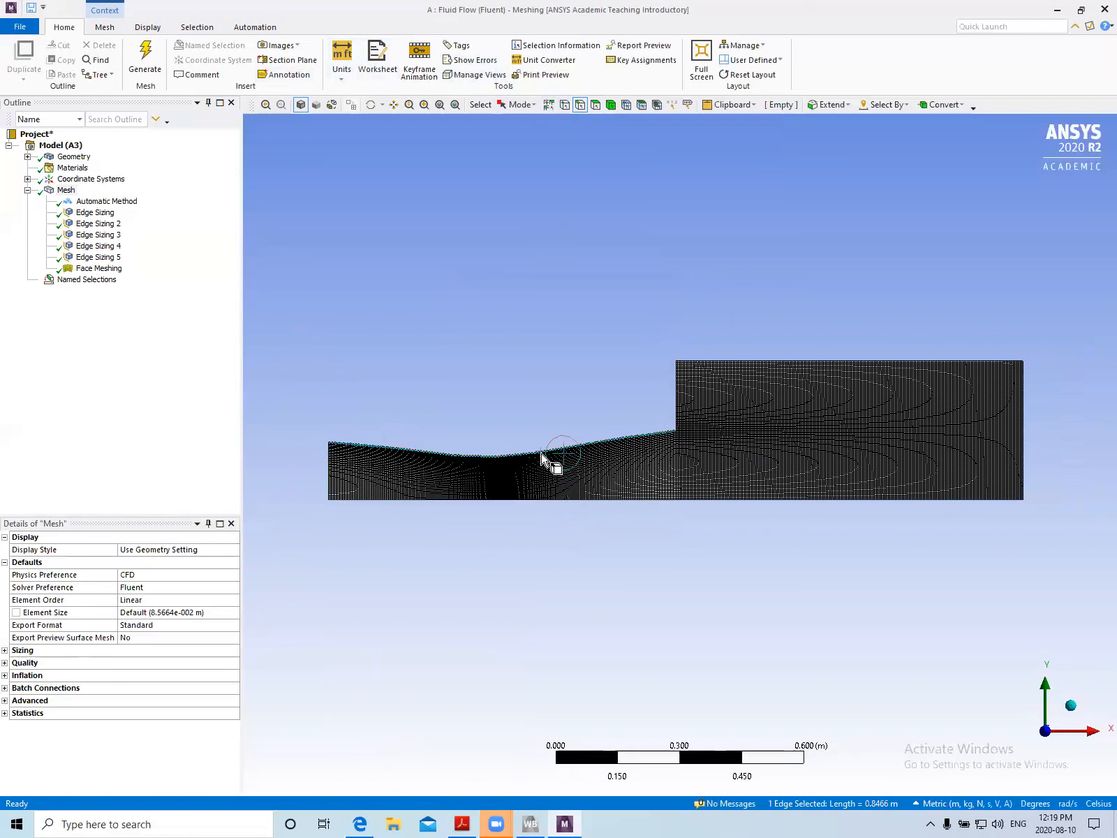
right_click(540, 454)
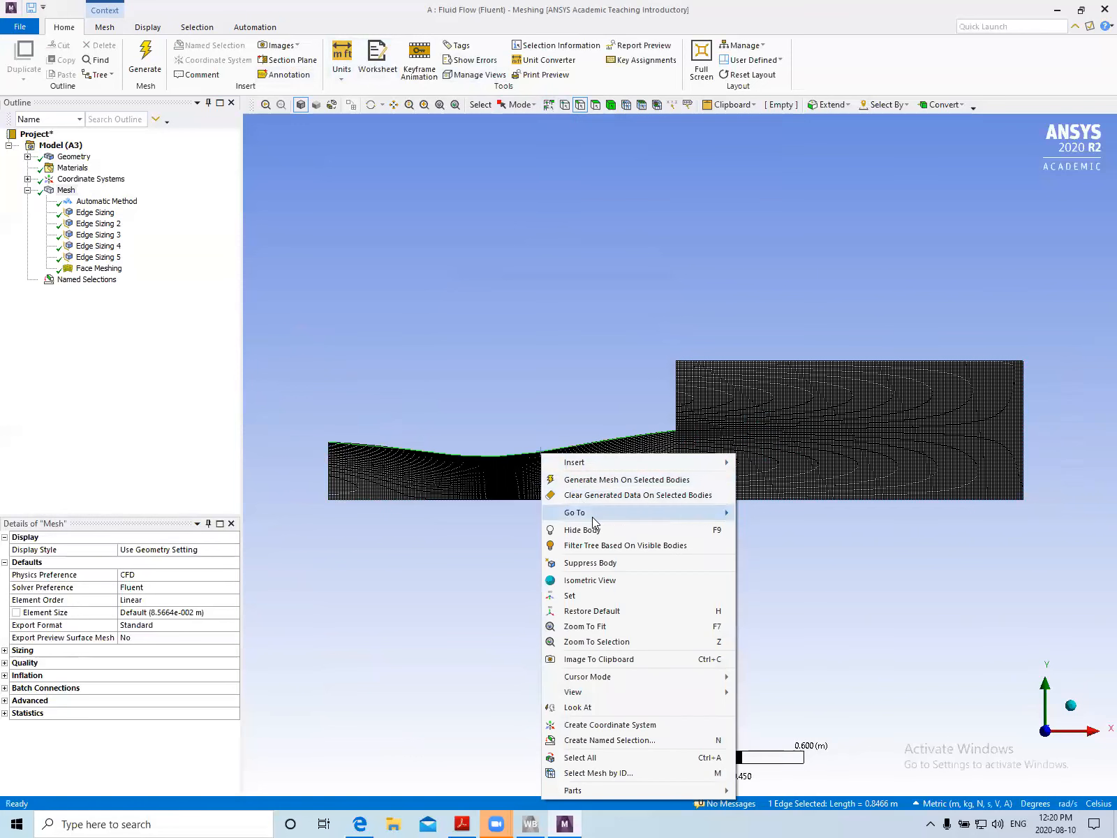
click(607, 740)
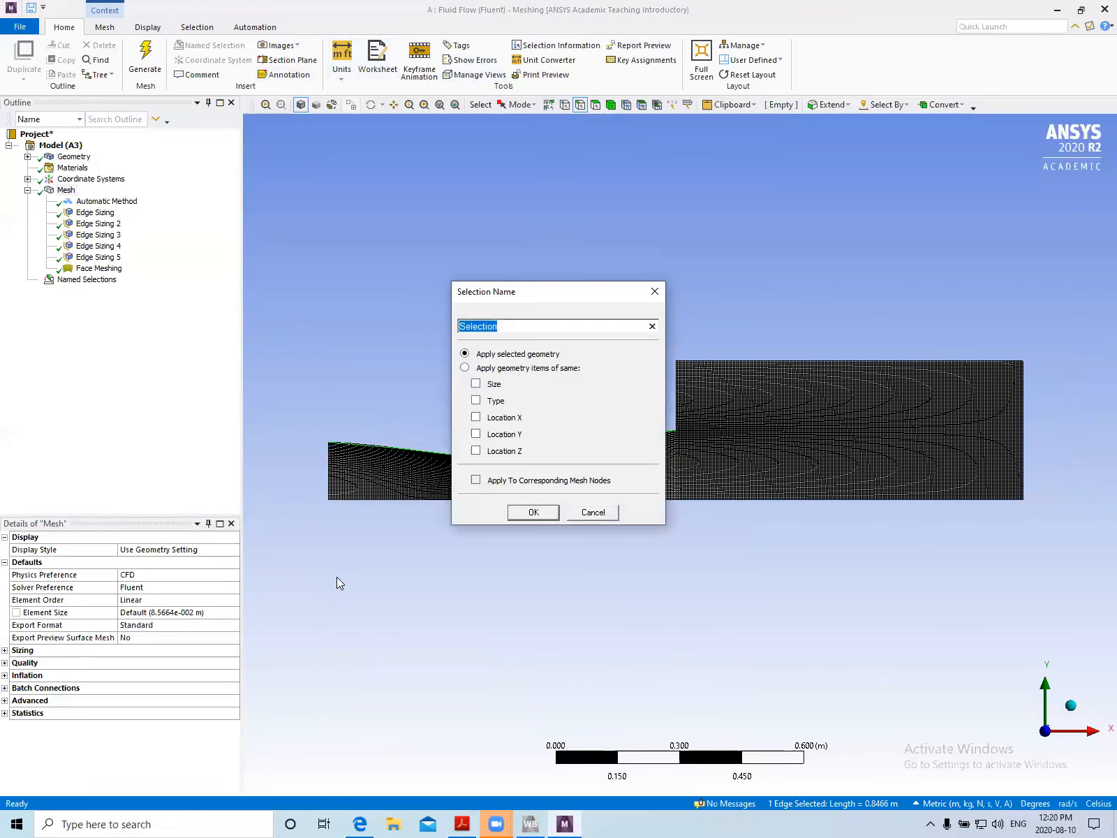
text(wall_nozzle)
click(534, 513)
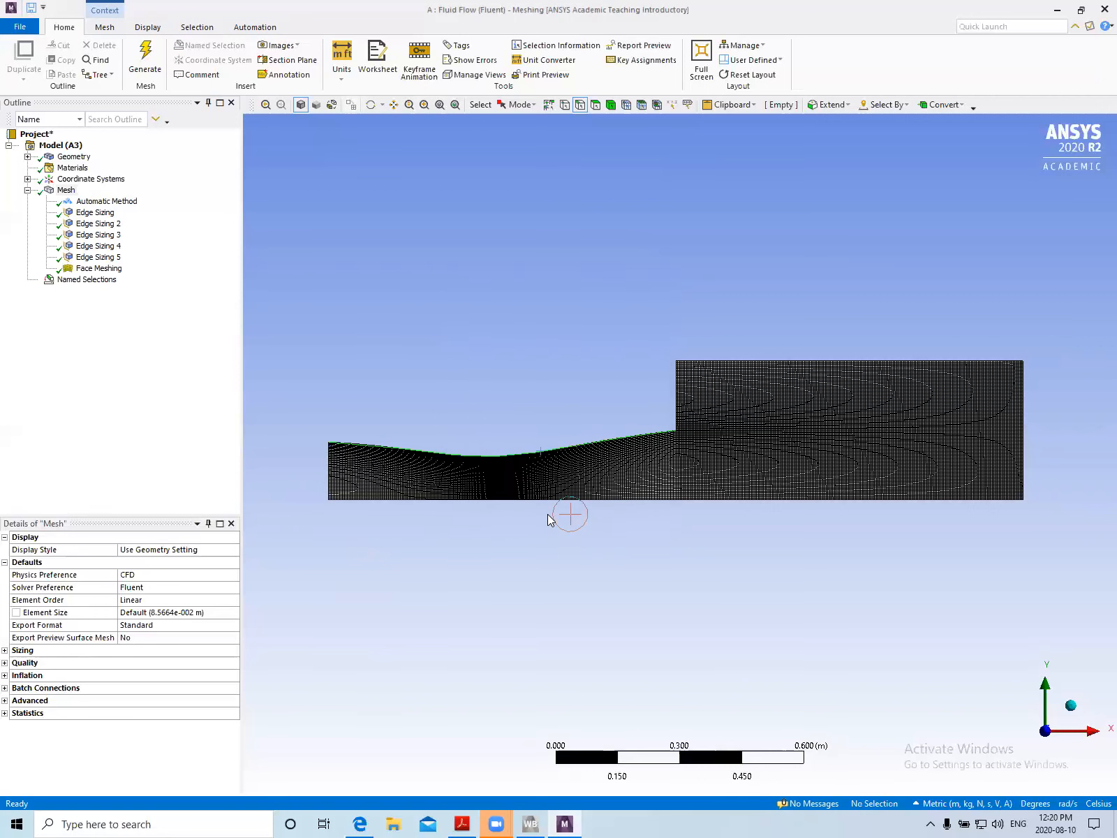
Create a named selection "symmetry" on the two bottom edges along the axis of the nozzle and rectangle
click(628, 500)
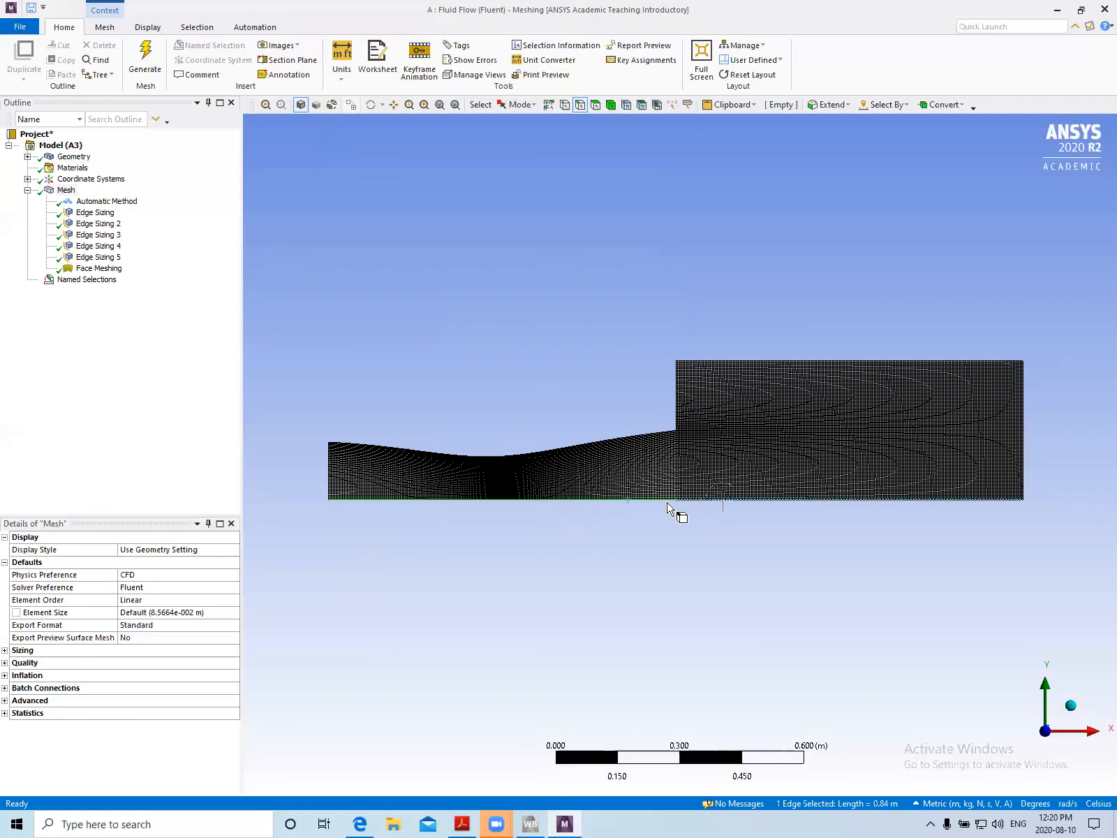
ctrl+click(822, 502)
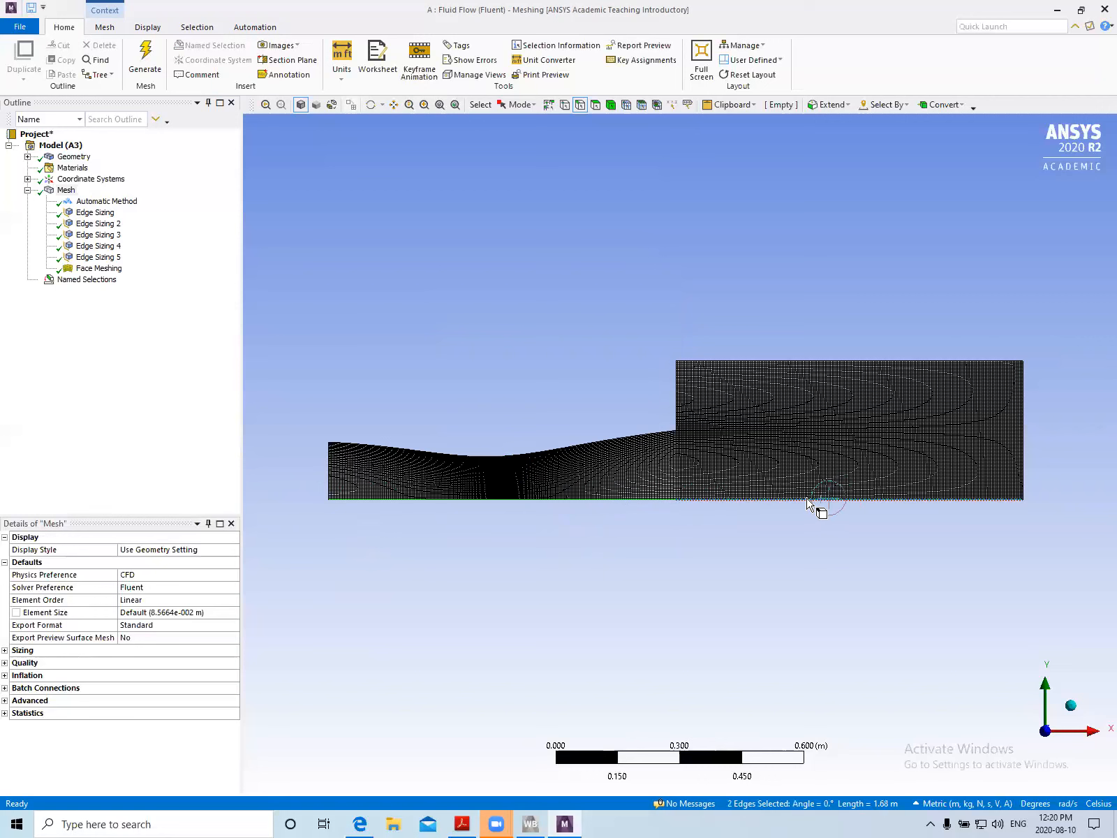
right_click(805, 502)
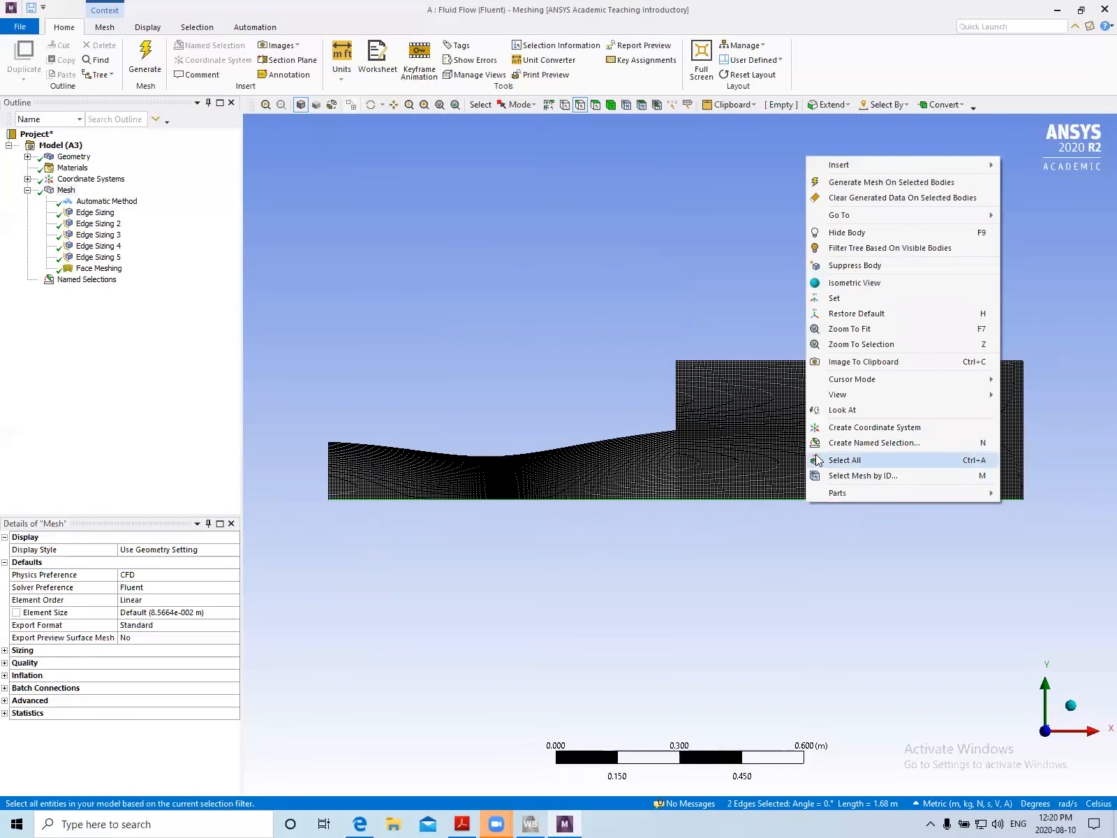
click(817, 448)
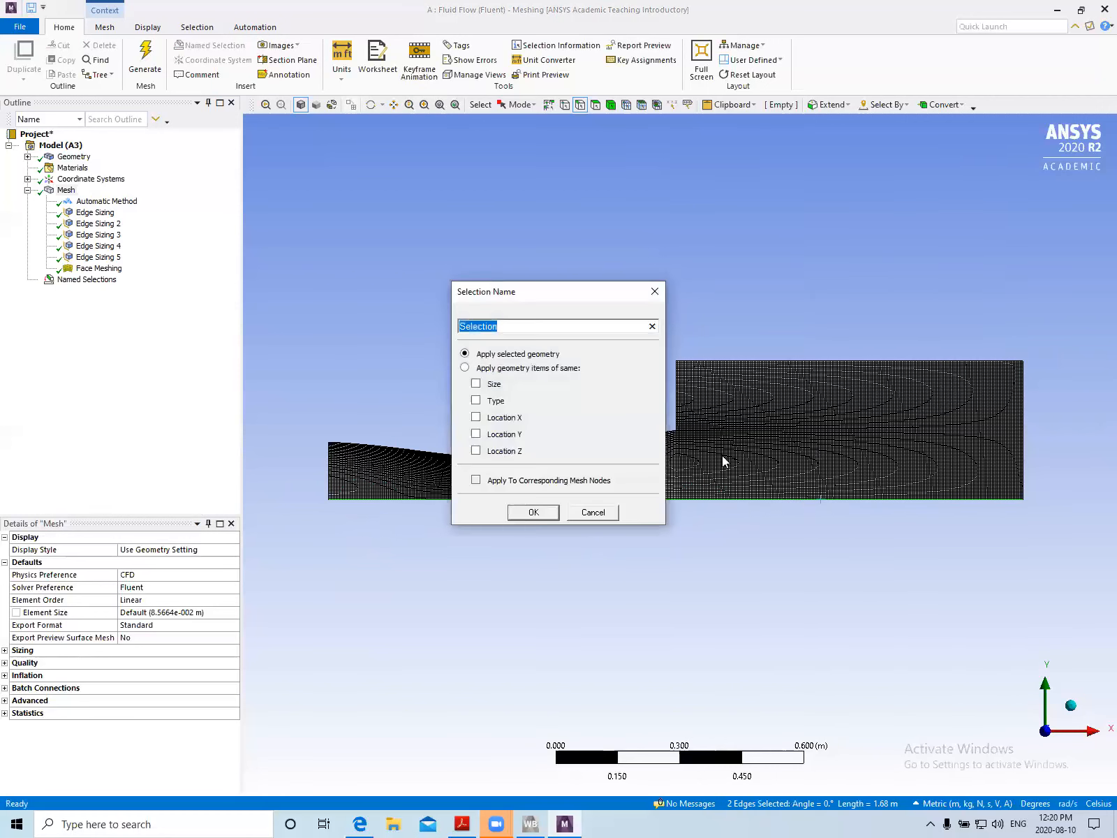
text(symmetry)
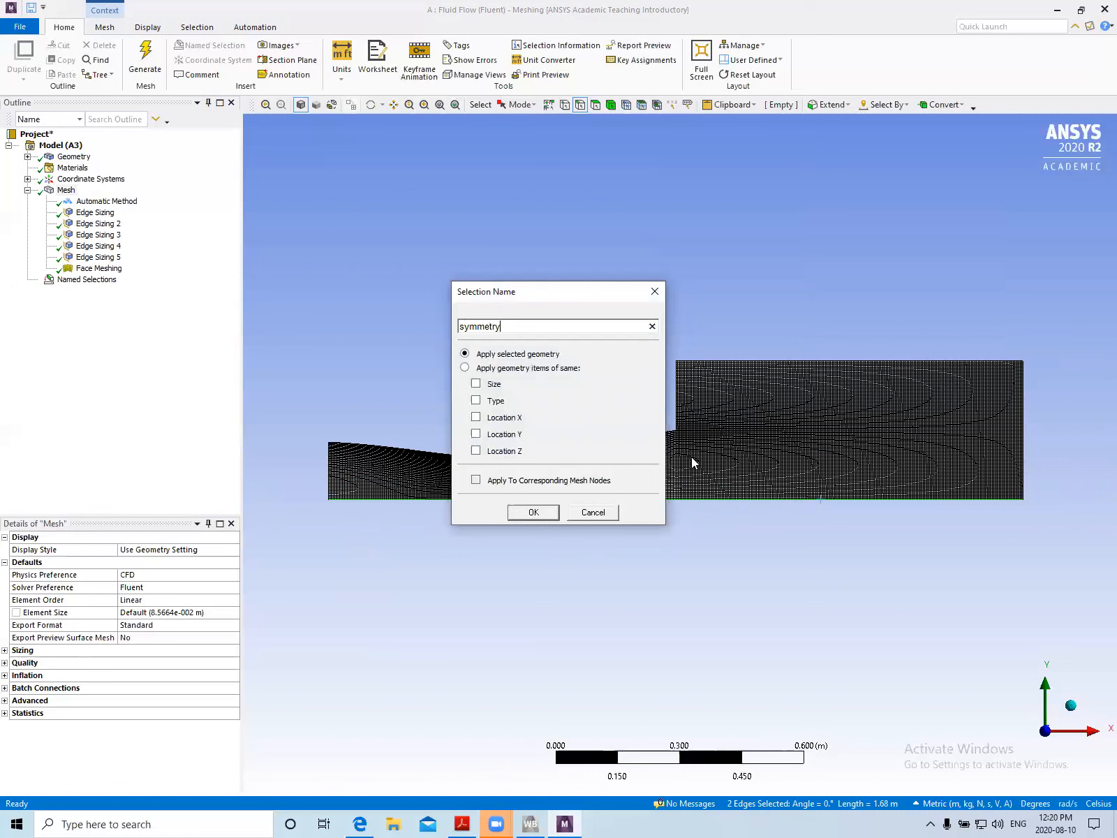
click(535, 512)
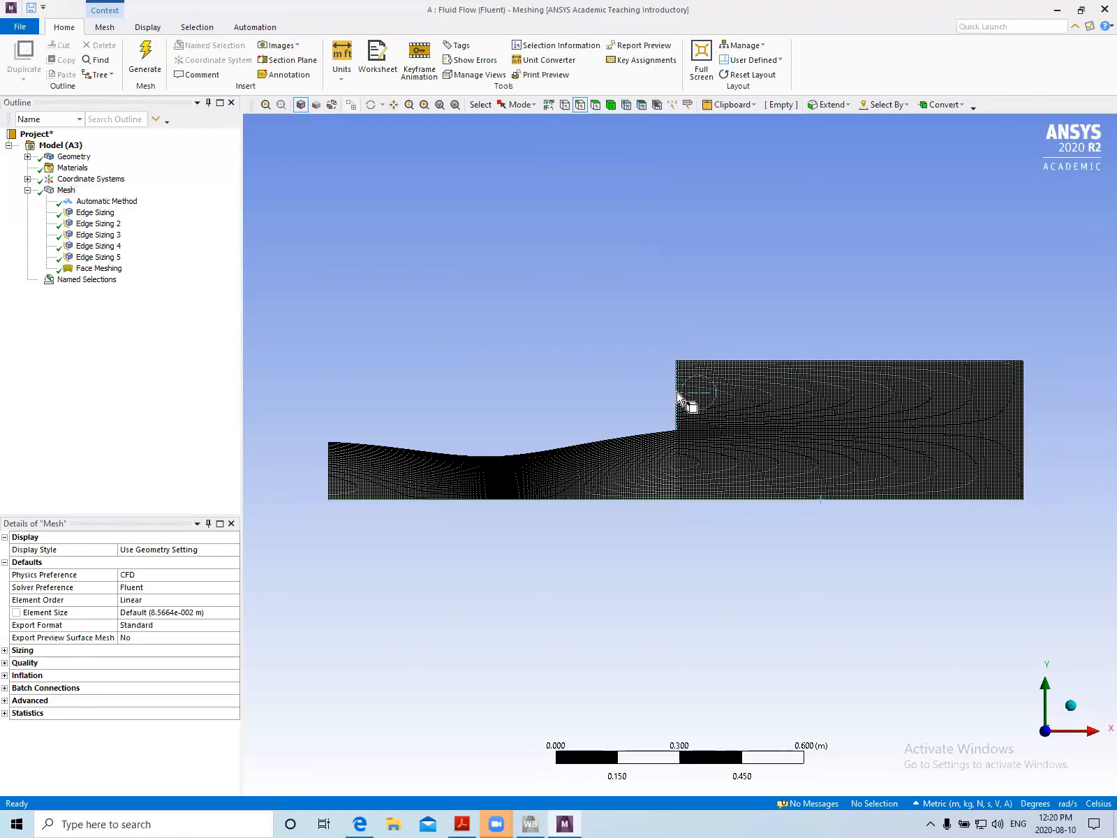
Create a named selection "wall_tank" on the rectangle's vertical edge above the nozzle exit
click(676, 398)
right_click(676, 393)
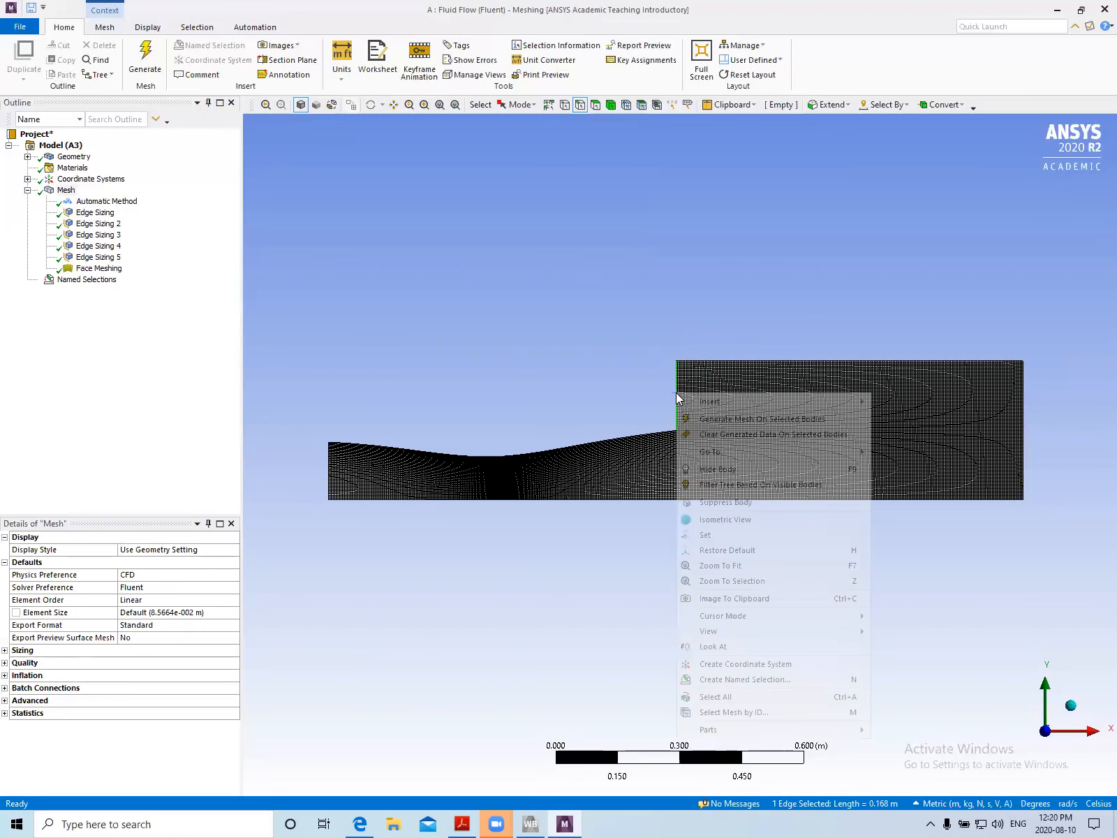
click(728, 681)
text(wall_tank)
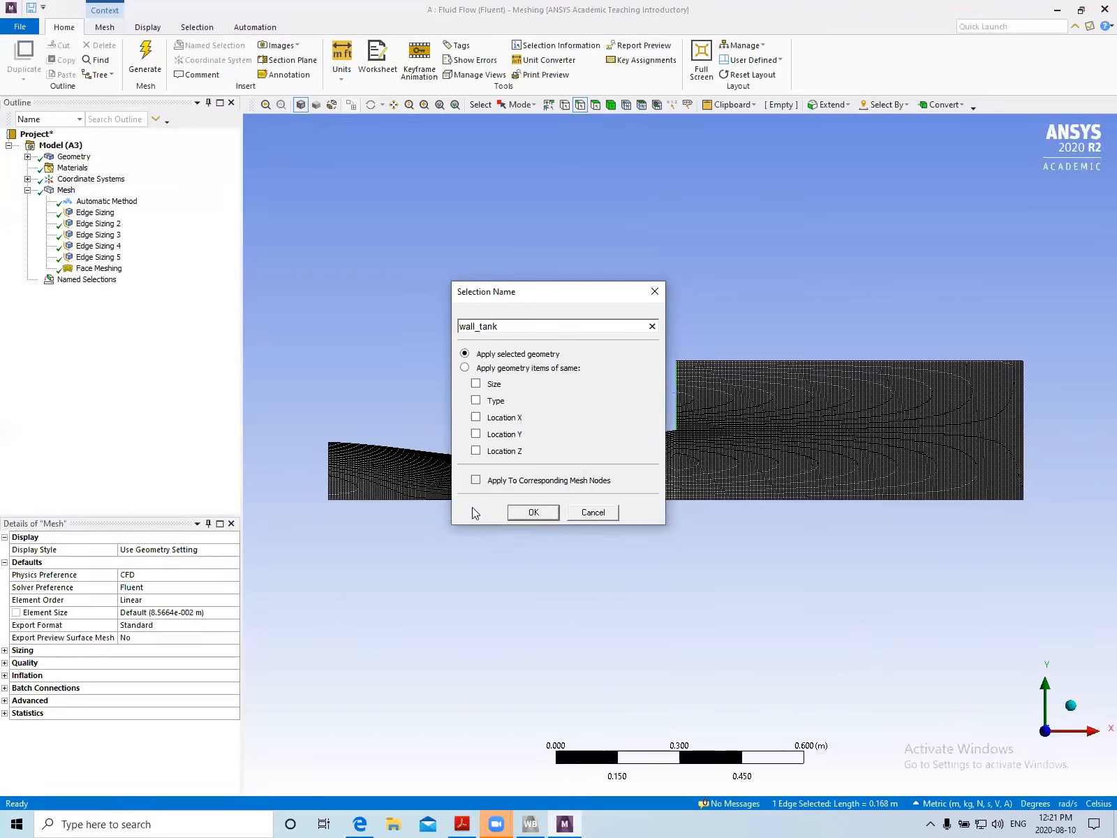
click(523, 517)
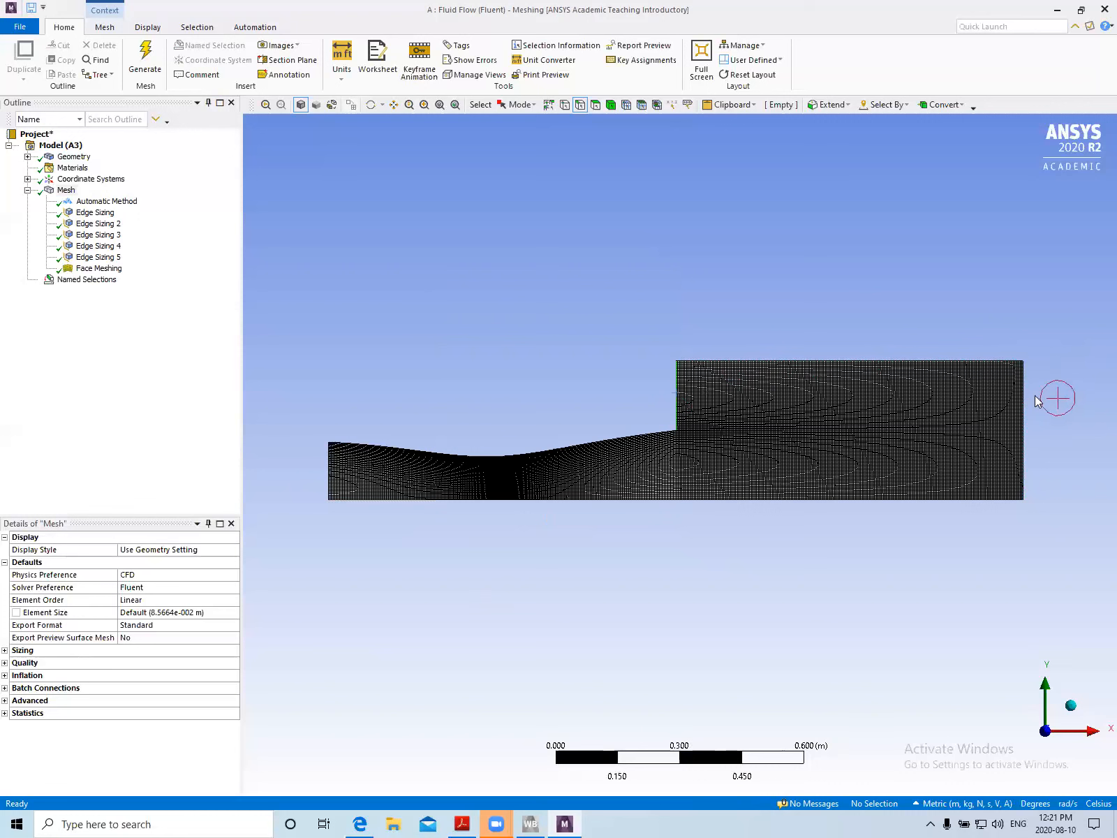
Create a named selection "outlet" on the rectangle's top edge and its far downstream vertical edge
click(1002, 364)
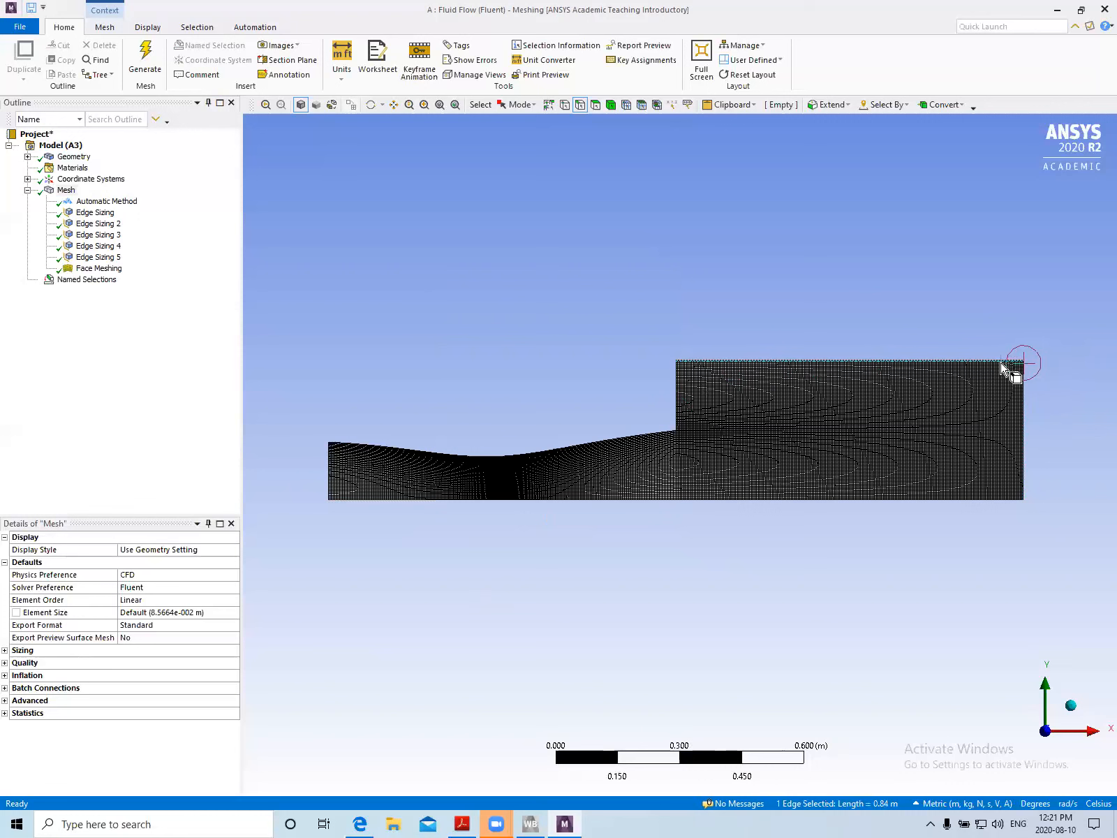
ctrl+click(1023, 391)
right_click(1023, 390)
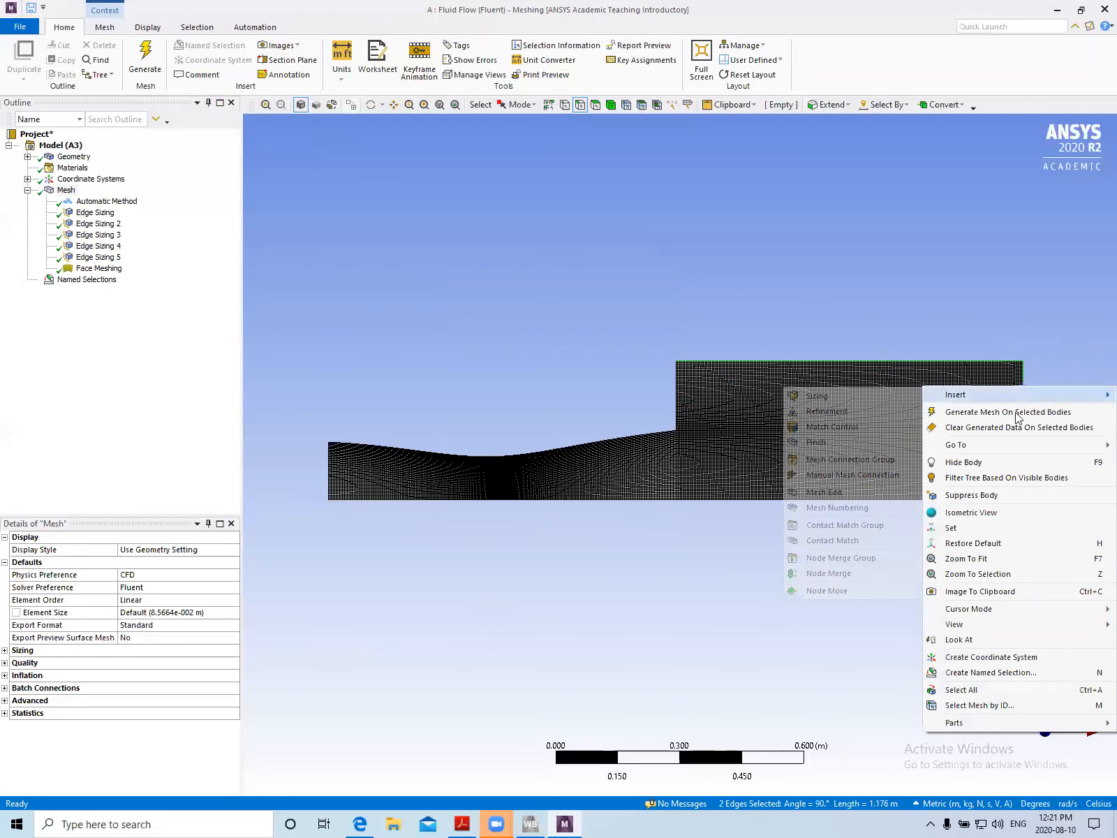
click(944, 671)
text(outlet)
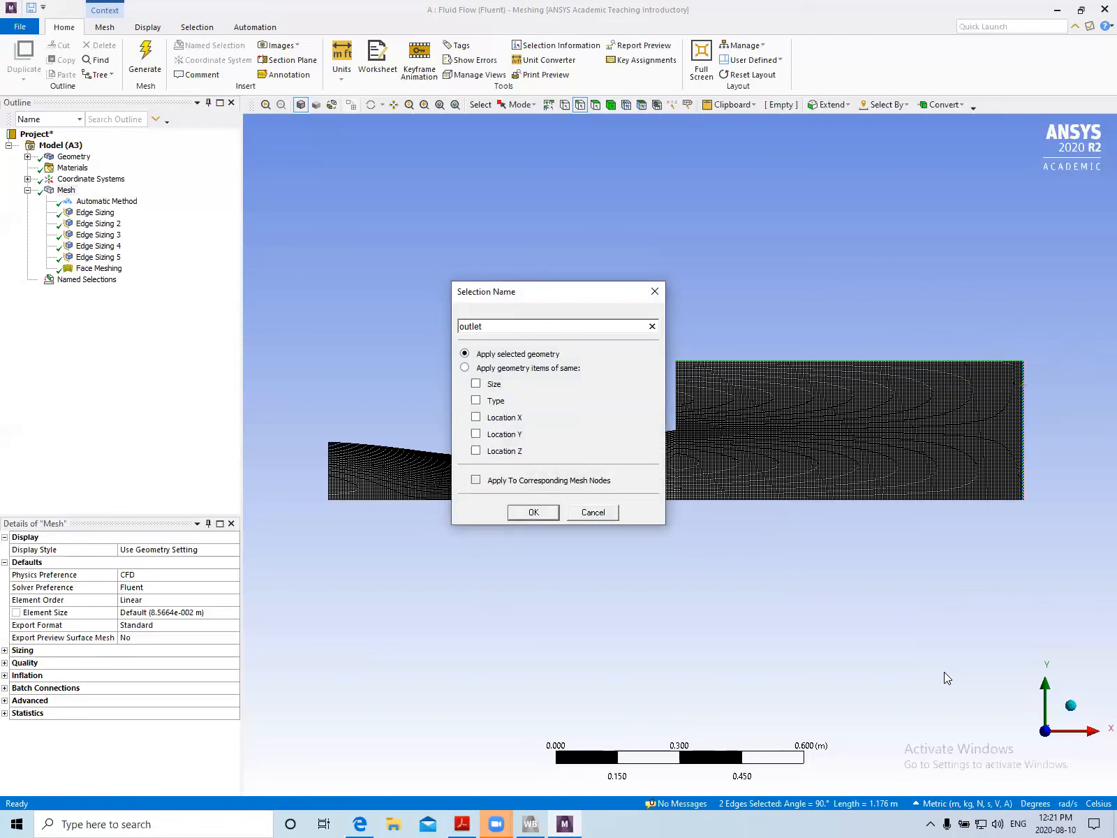
click(521, 517)
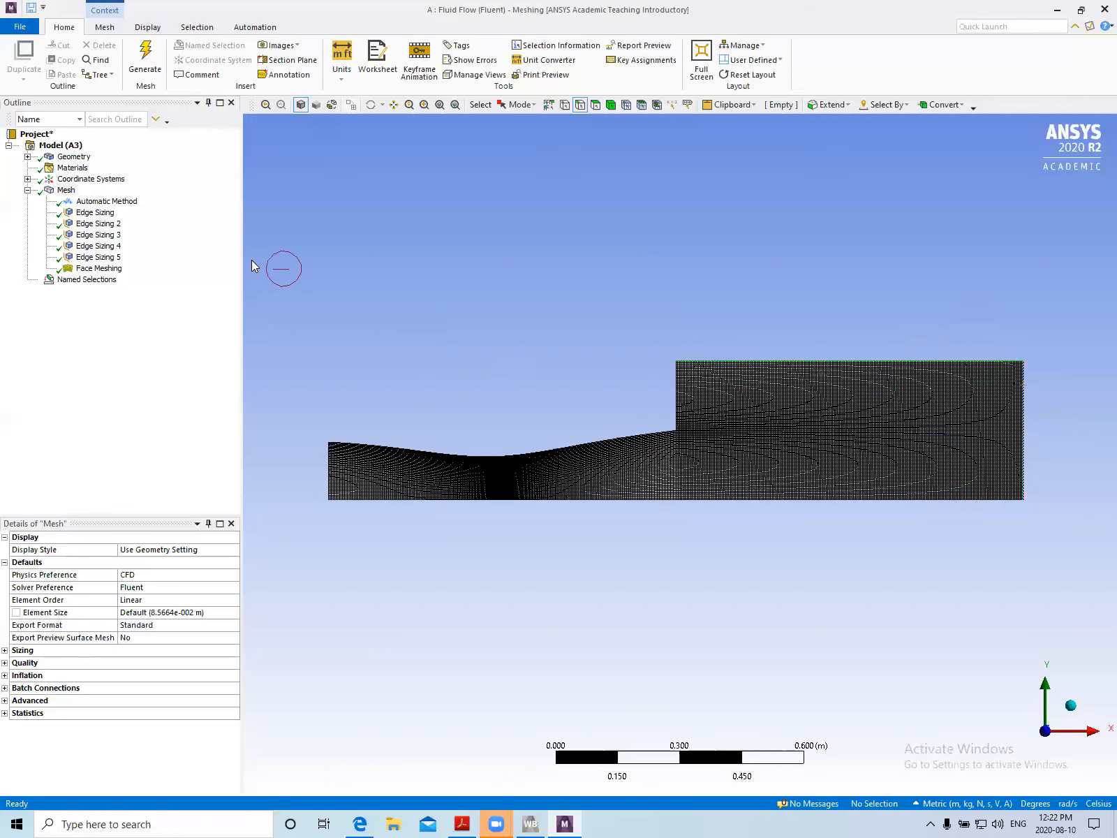
Review the edges assigned to each named selection: inlet, wall_nozzle, symmetry, wall_tank and outlet
click(79, 280)
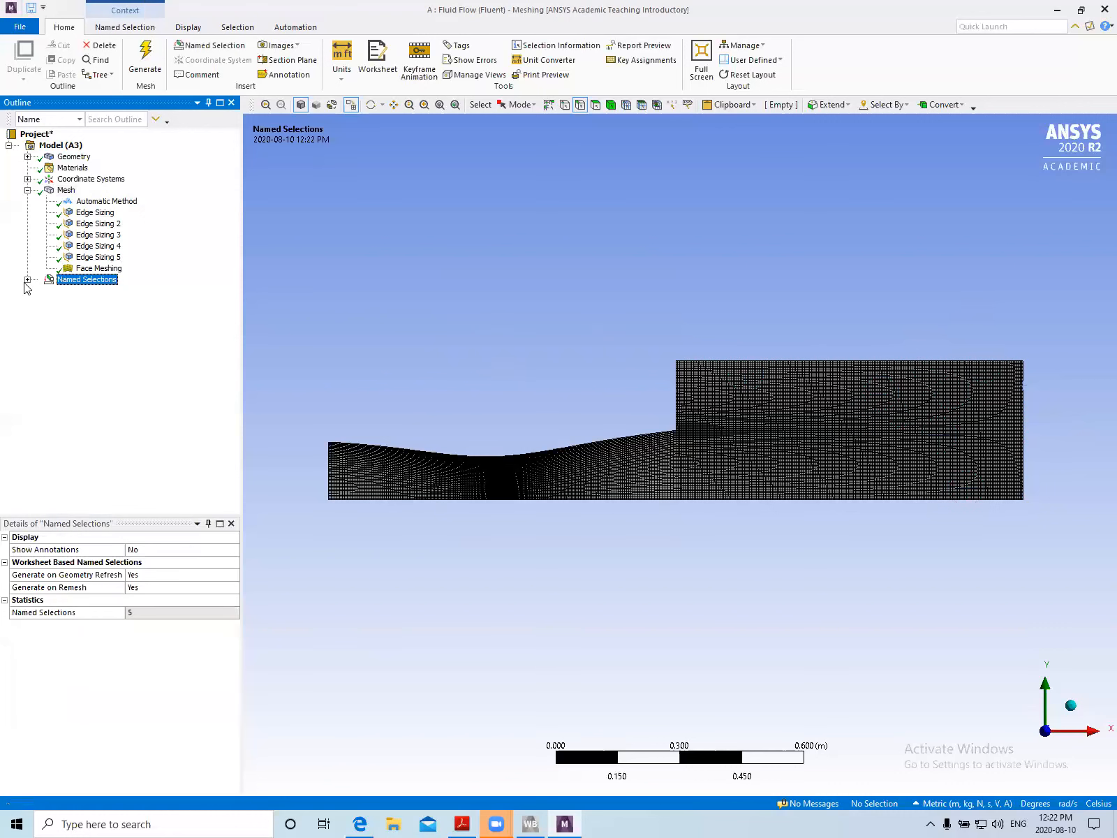
click(27, 280)
click(81, 290)
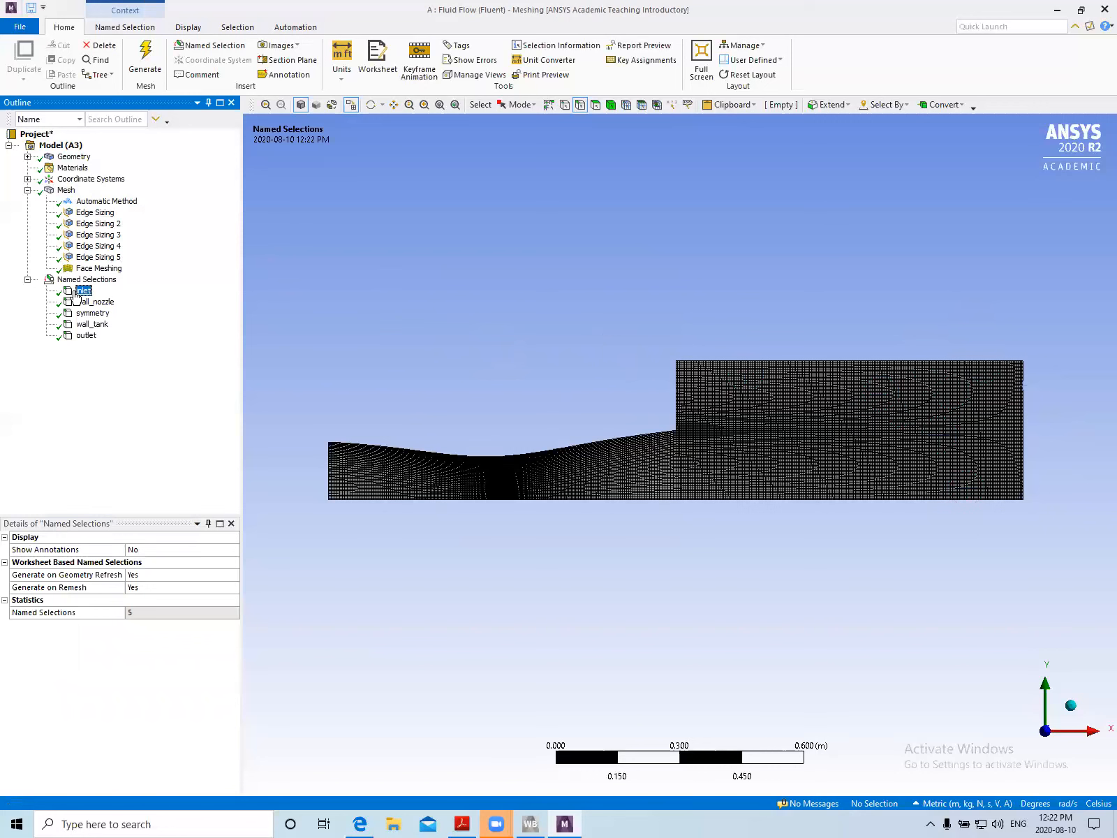
click(87, 303)
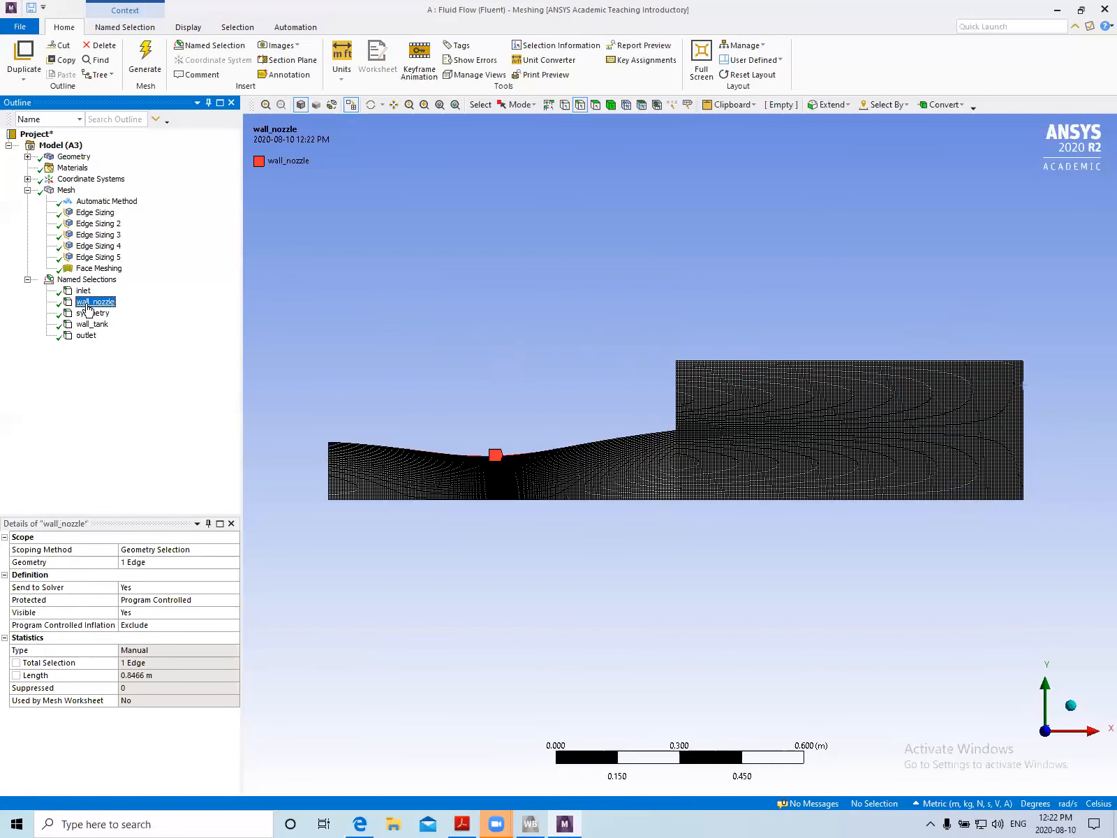
click(91, 314)
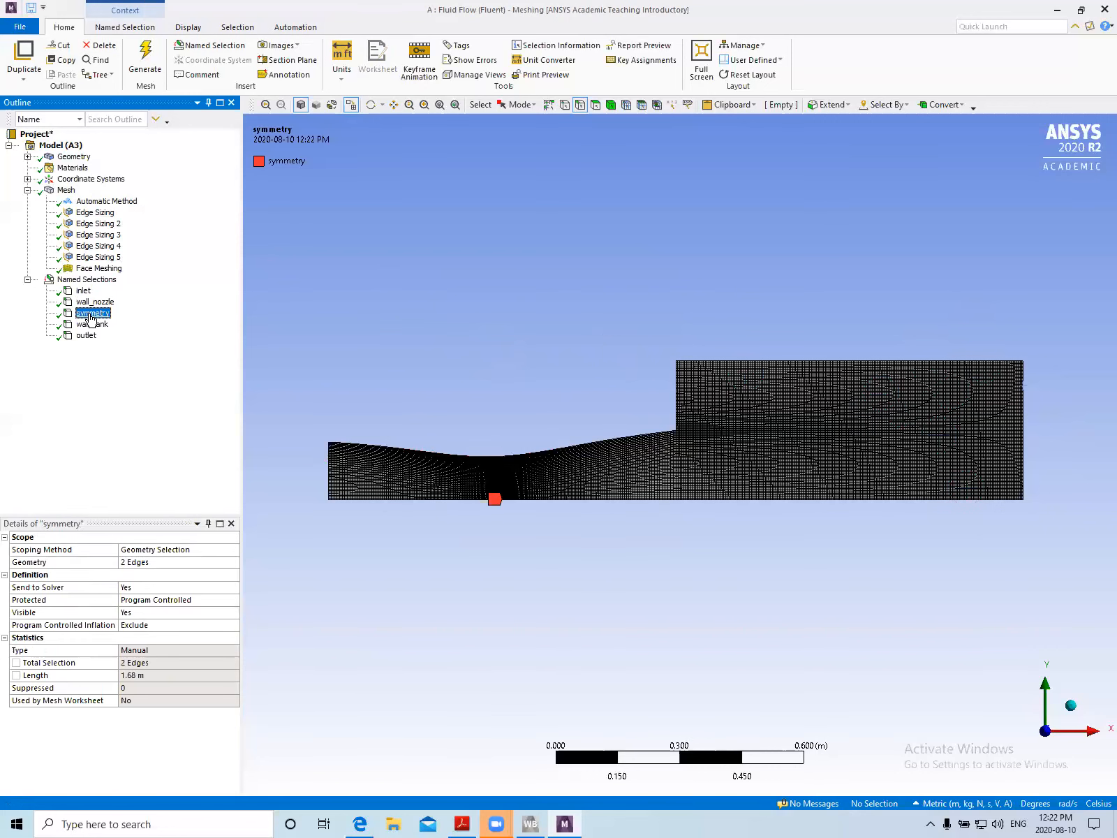
click(92, 325)
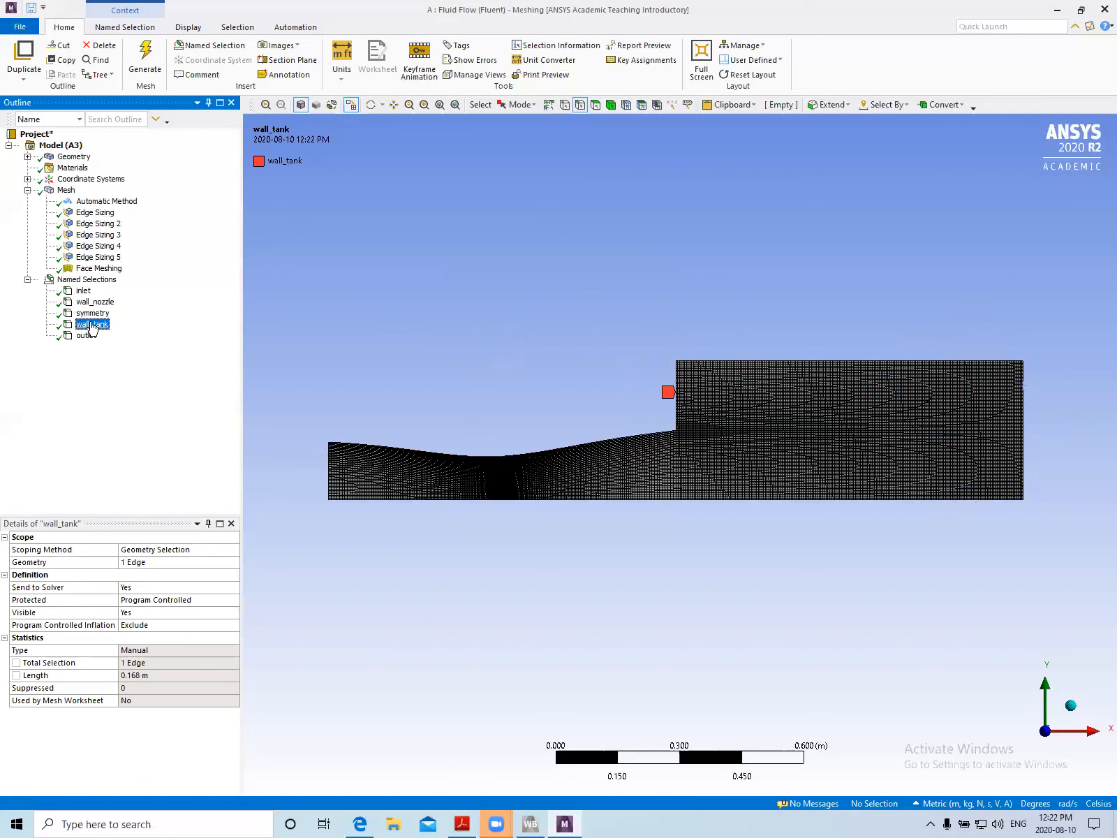
click(86, 335)
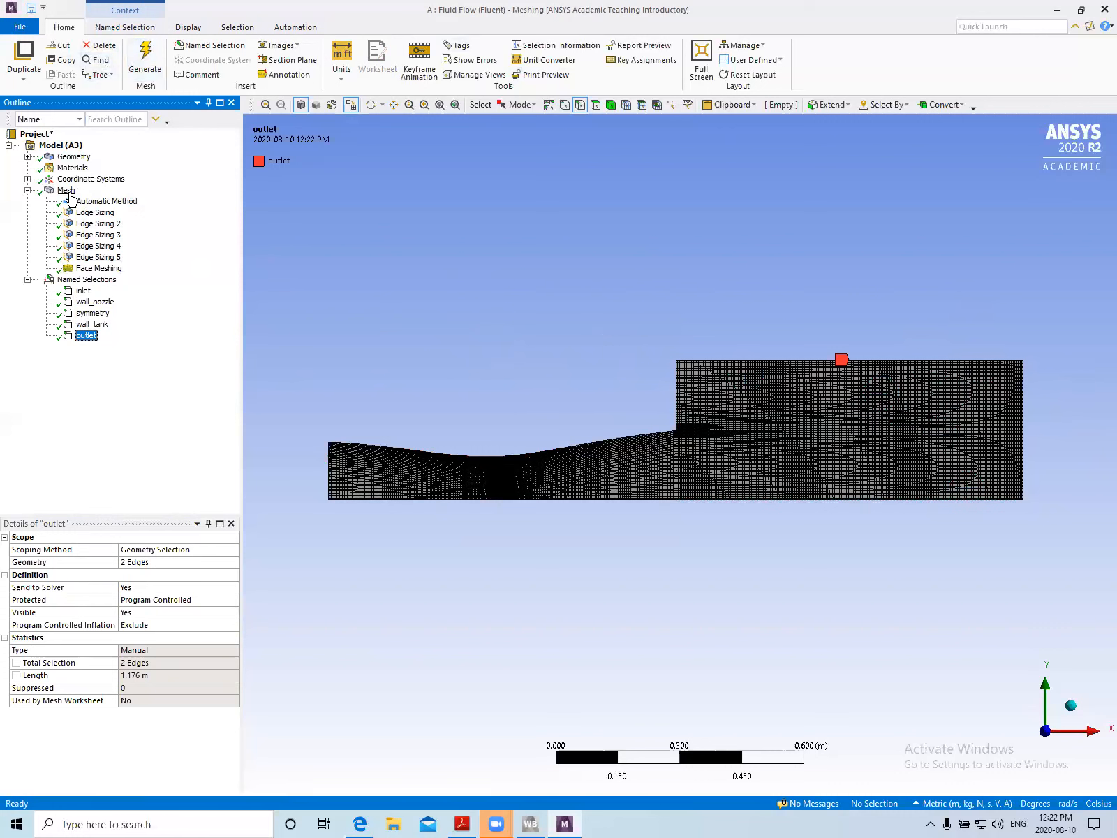
Update the mesh for Fluent and close the Meshing application
right_click(67, 190)
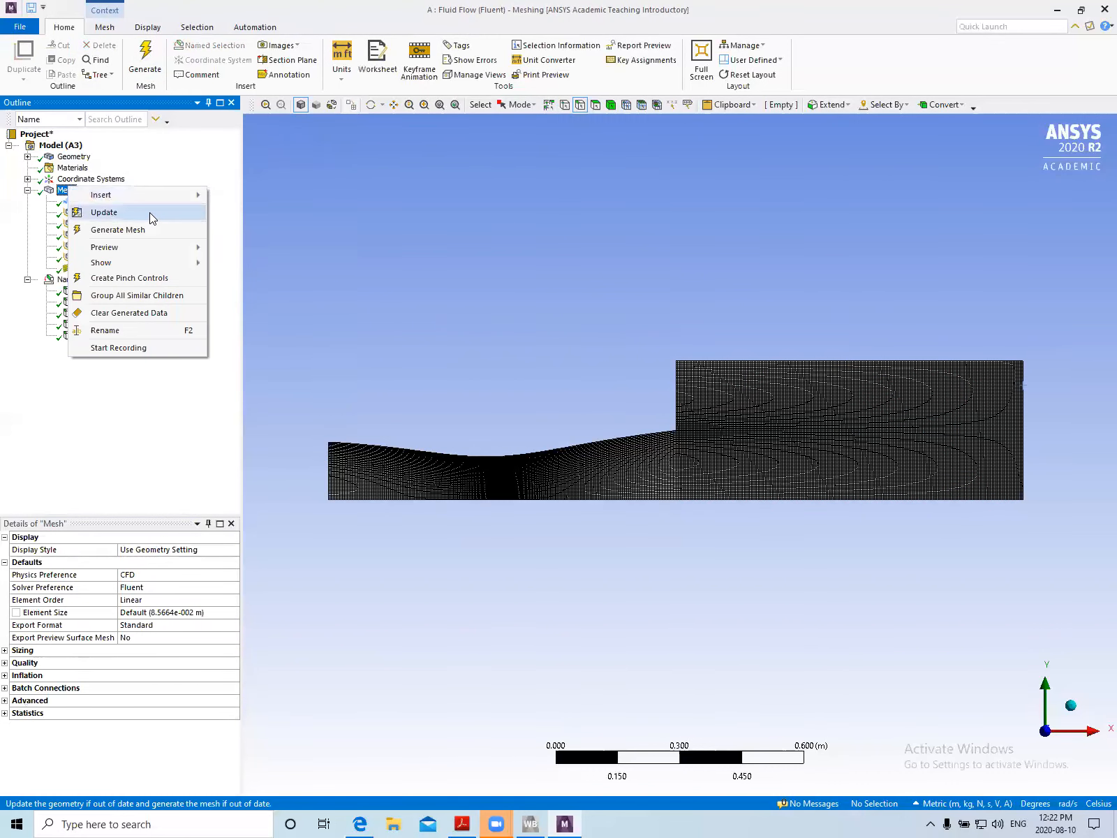
click(104, 212)
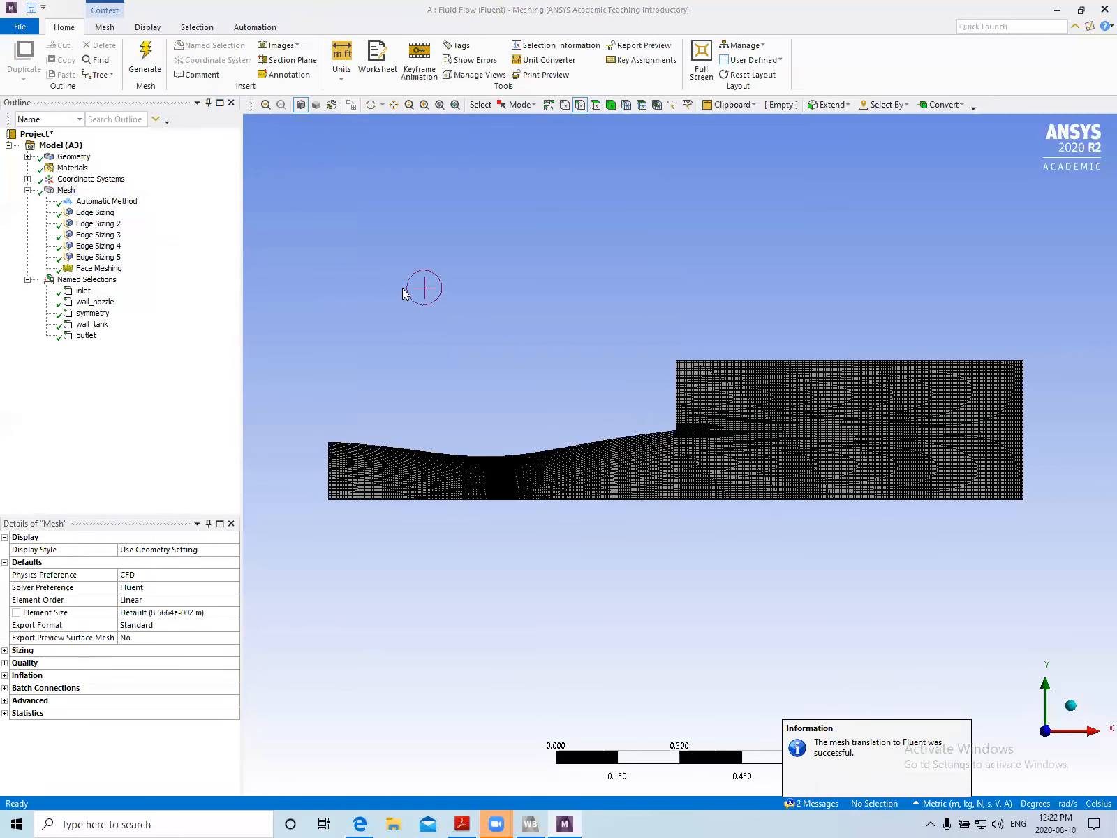
click(19, 28)
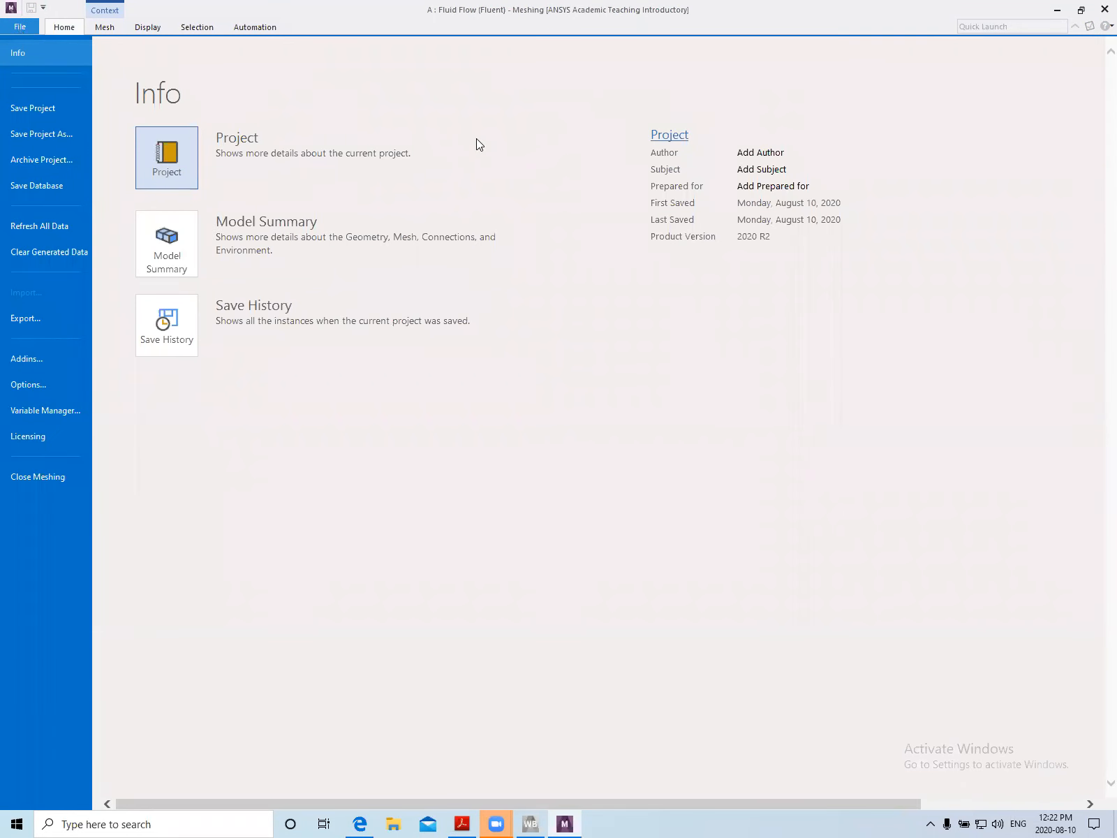
click(1097, 14)
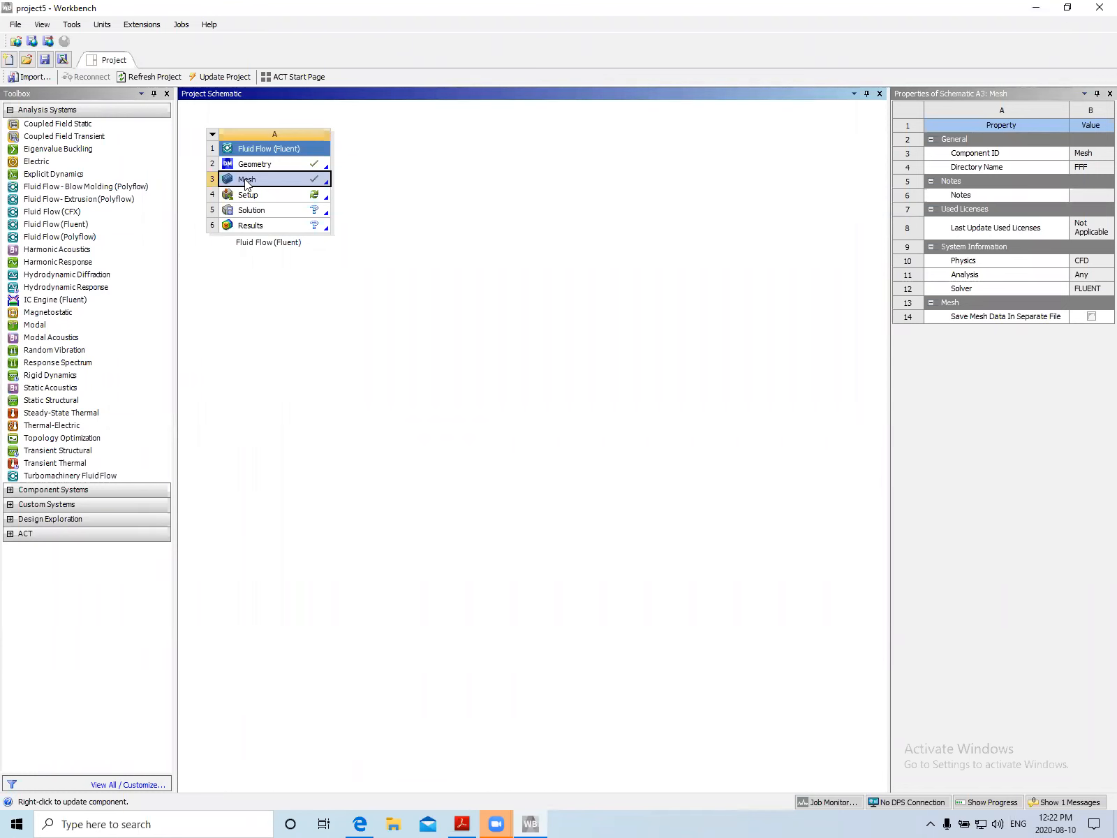
Launch the Fluent setup in double precision with 2 solver processes
double_click(252, 197)
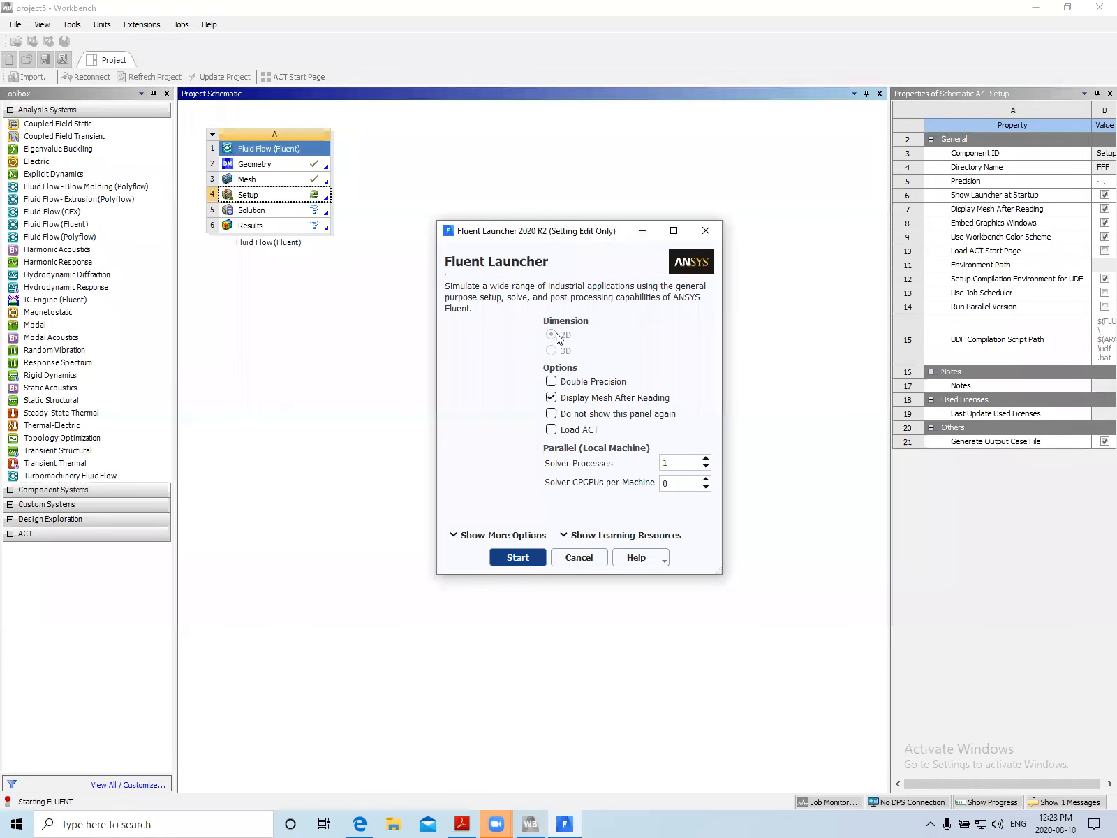
click(551, 381)
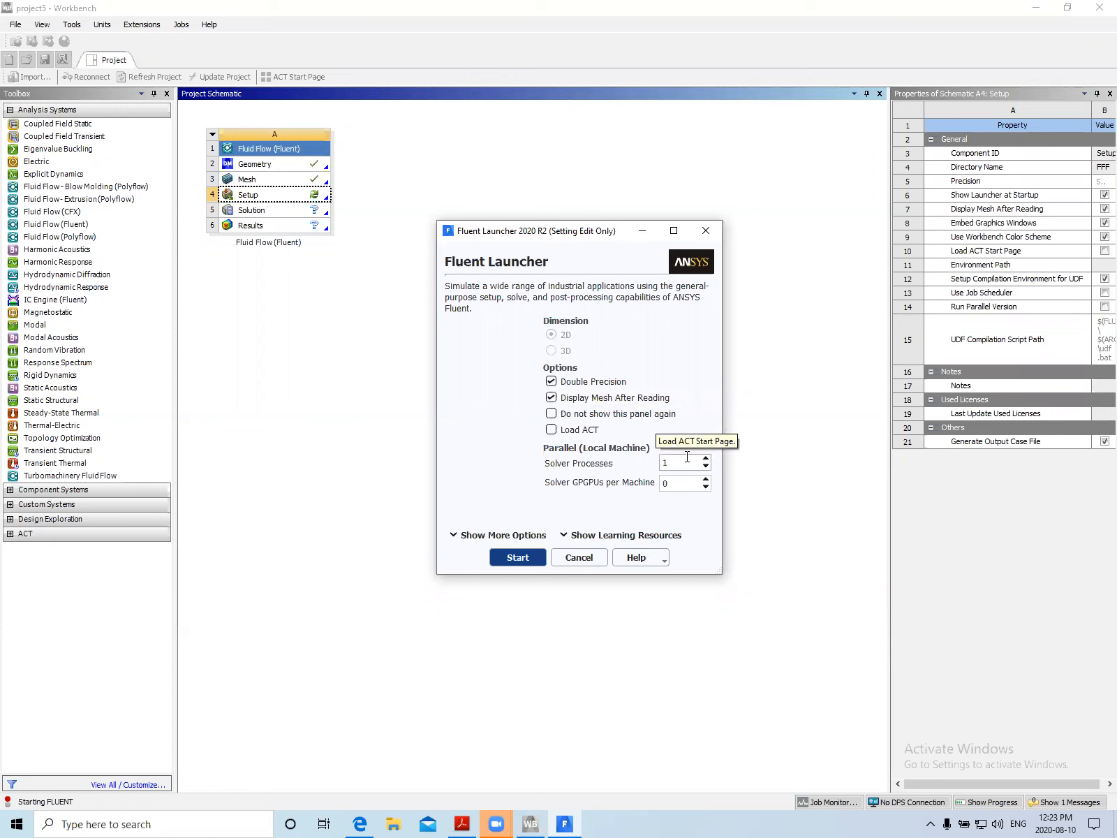
double_click(664, 459)
key(BackSpace)
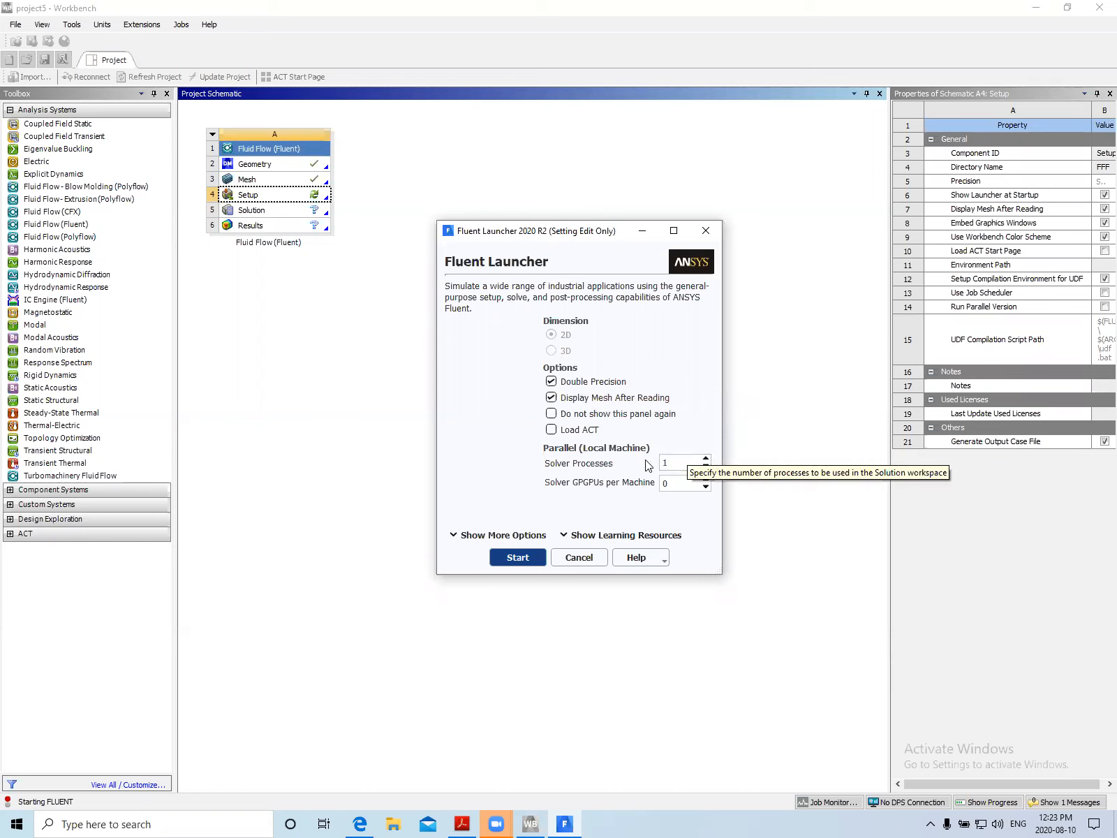
text(1)
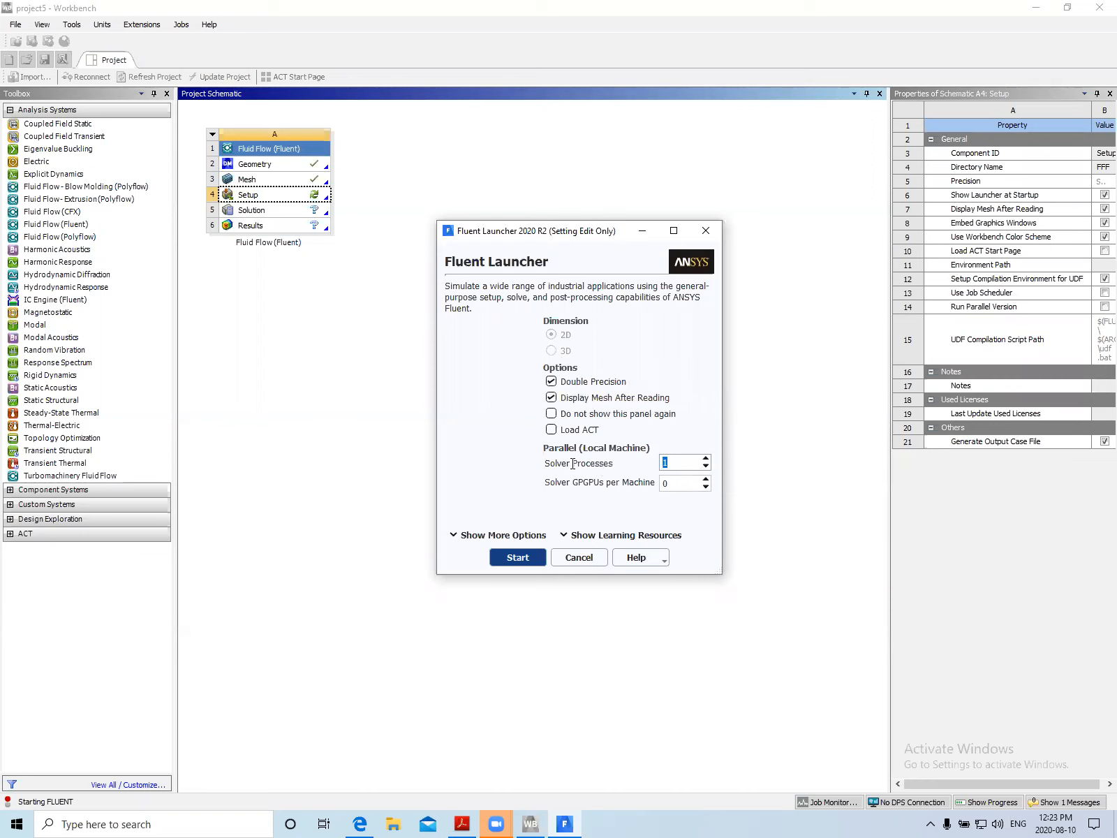
double_click(668, 462)
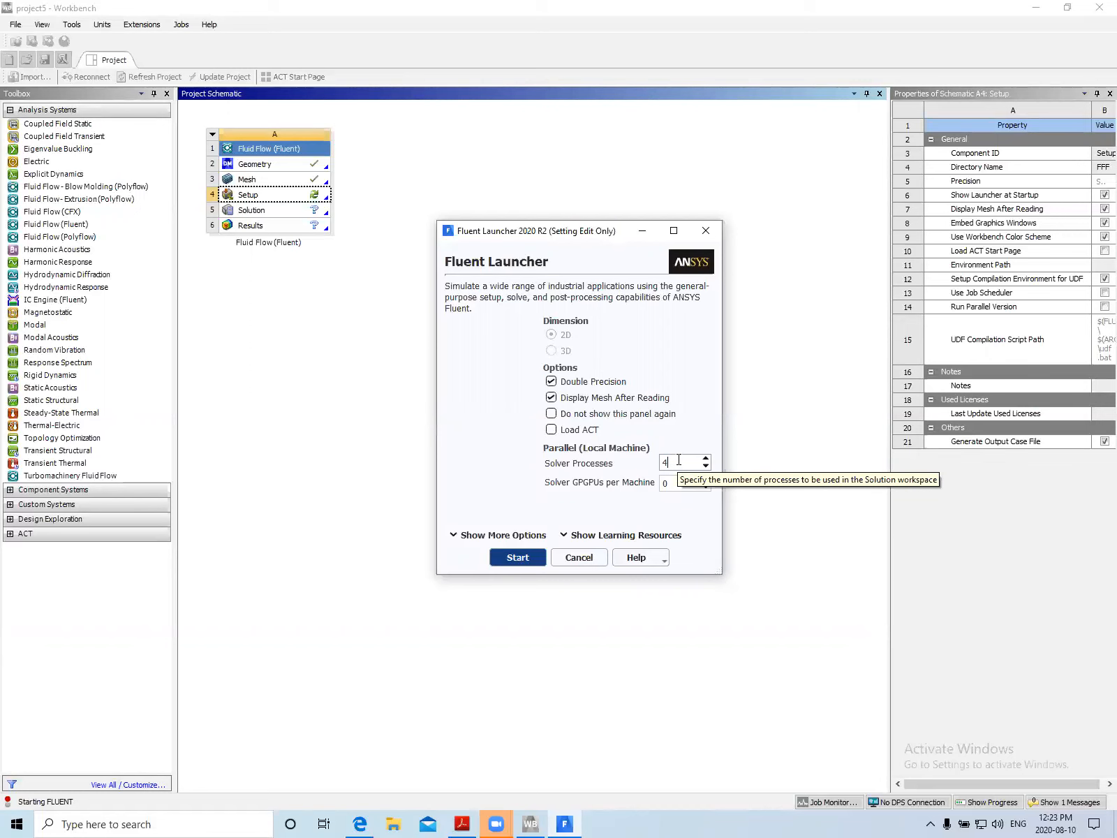
click(679, 459)
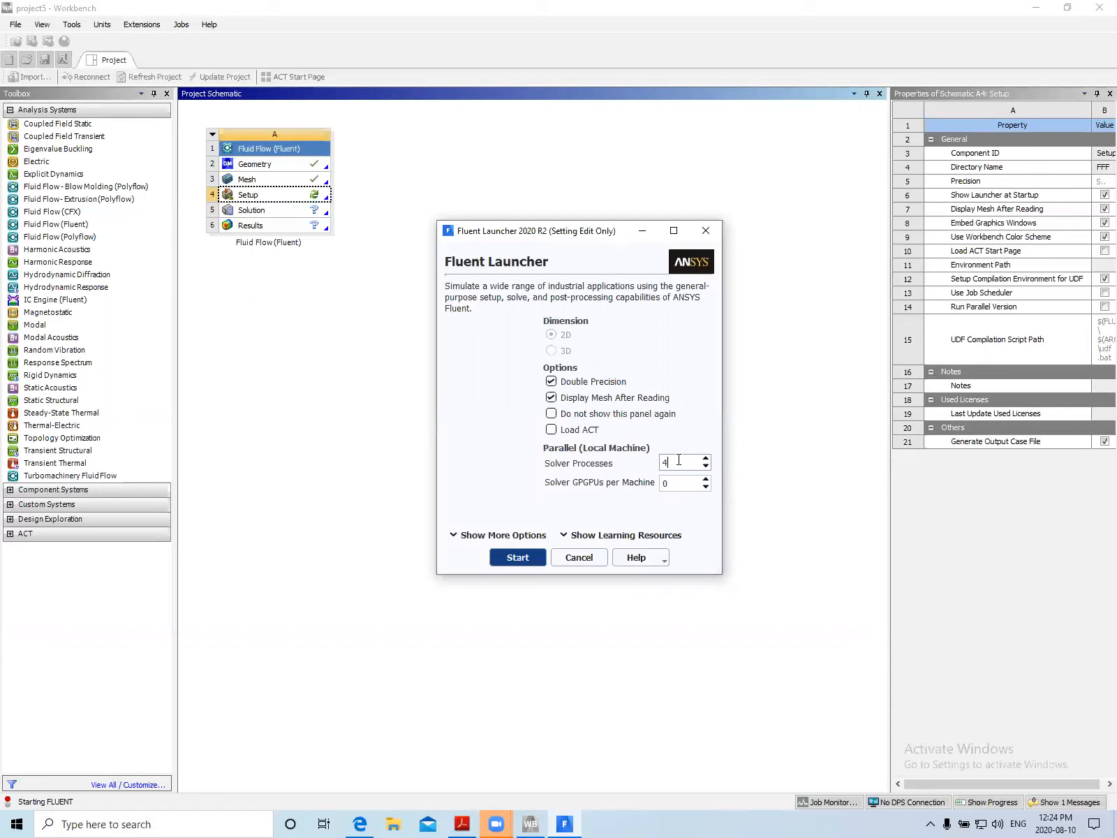
double_click(660, 462)
text(2)
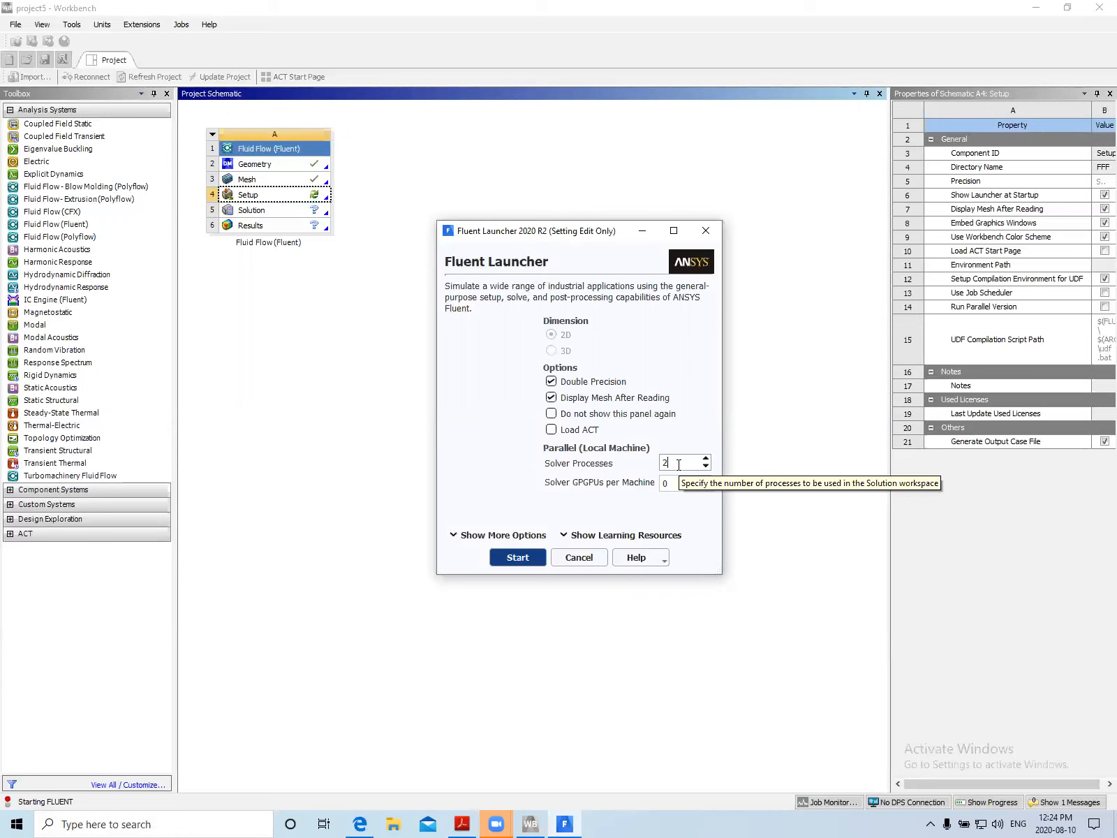
click(529, 557)
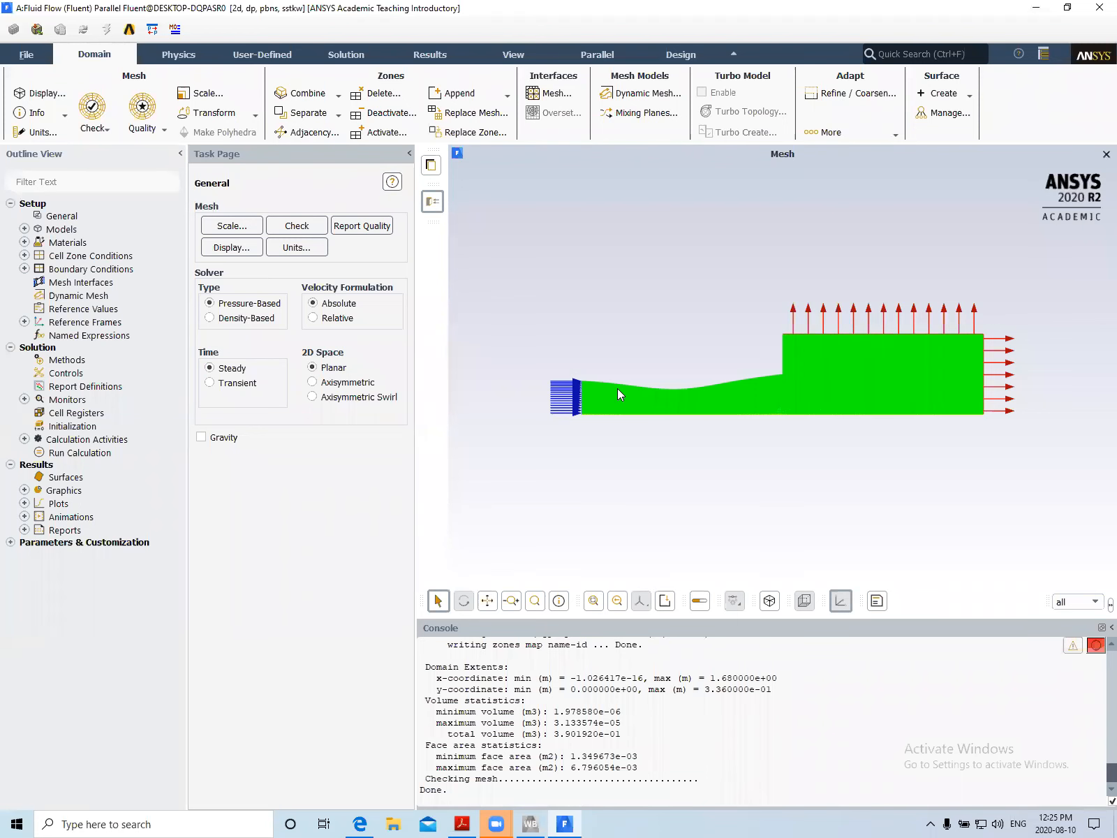
Run a mesh check and examine the minimum volume in the volume statistics
click(297, 226)
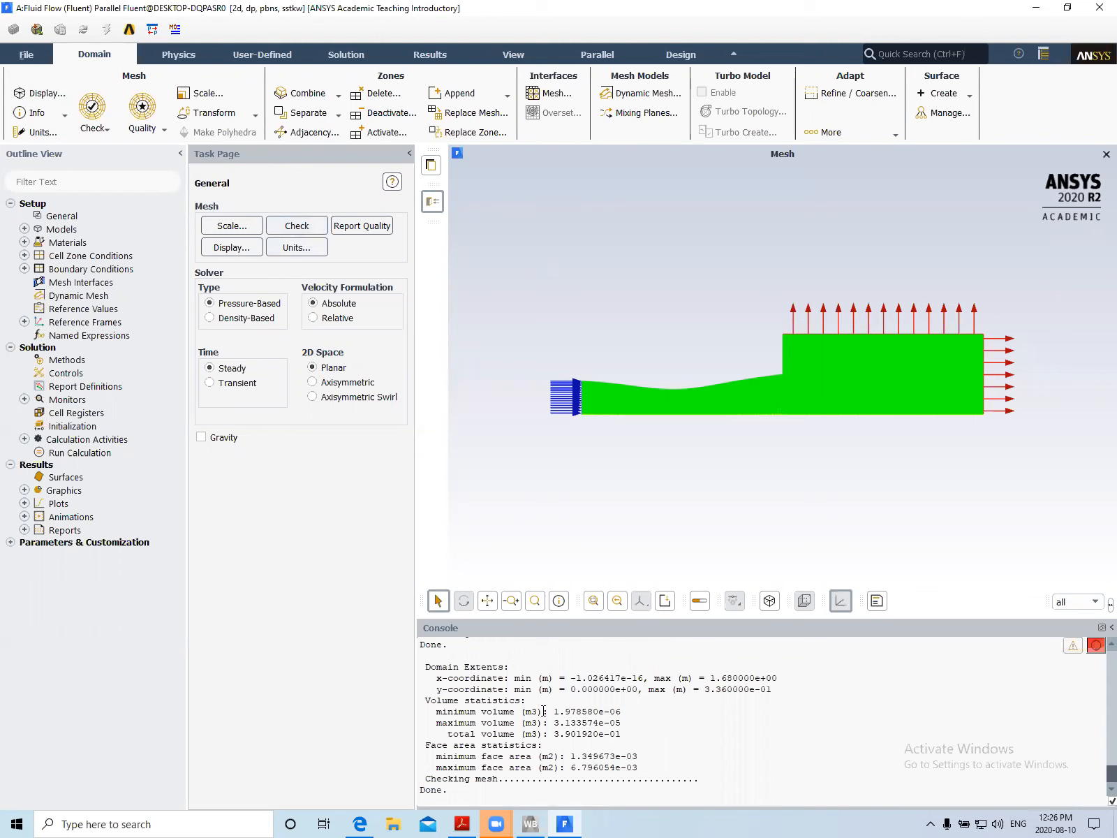
drag(554, 711, 627, 709)
drag(619, 711, 621, 711)
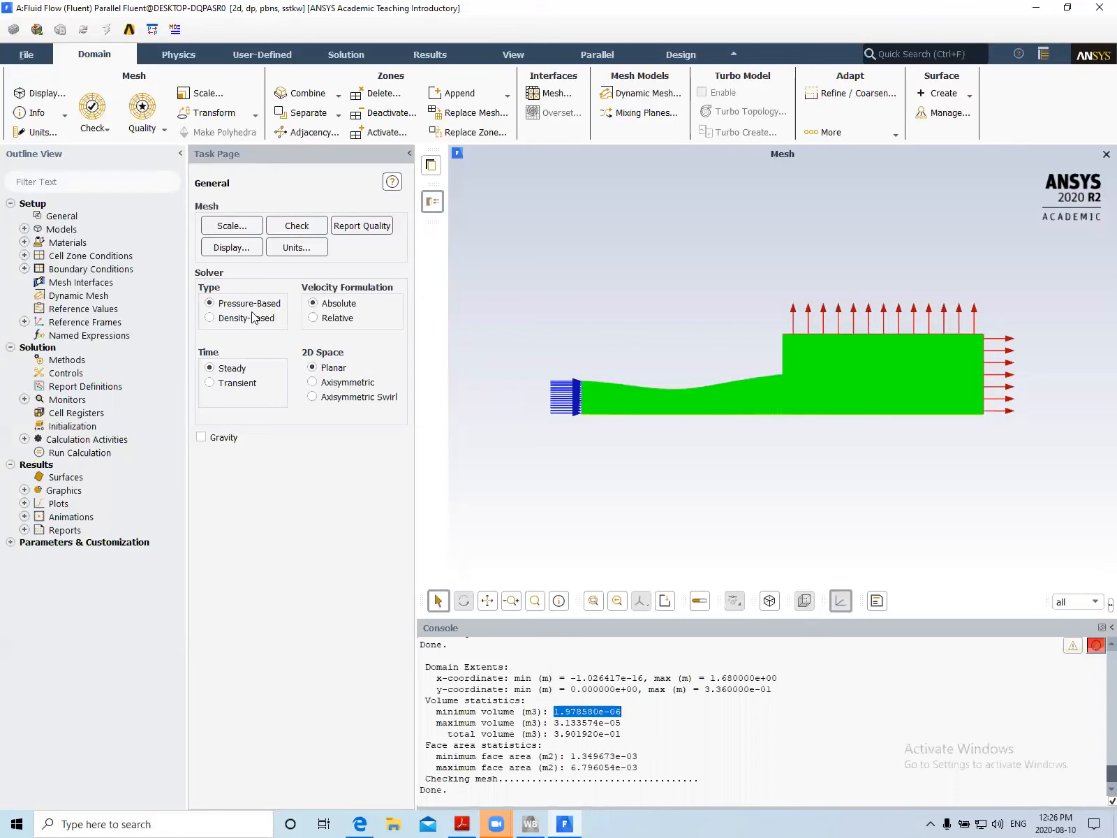
Review the domain extents and the available mesh creation units in Scale Mesh without scaling
click(222, 225)
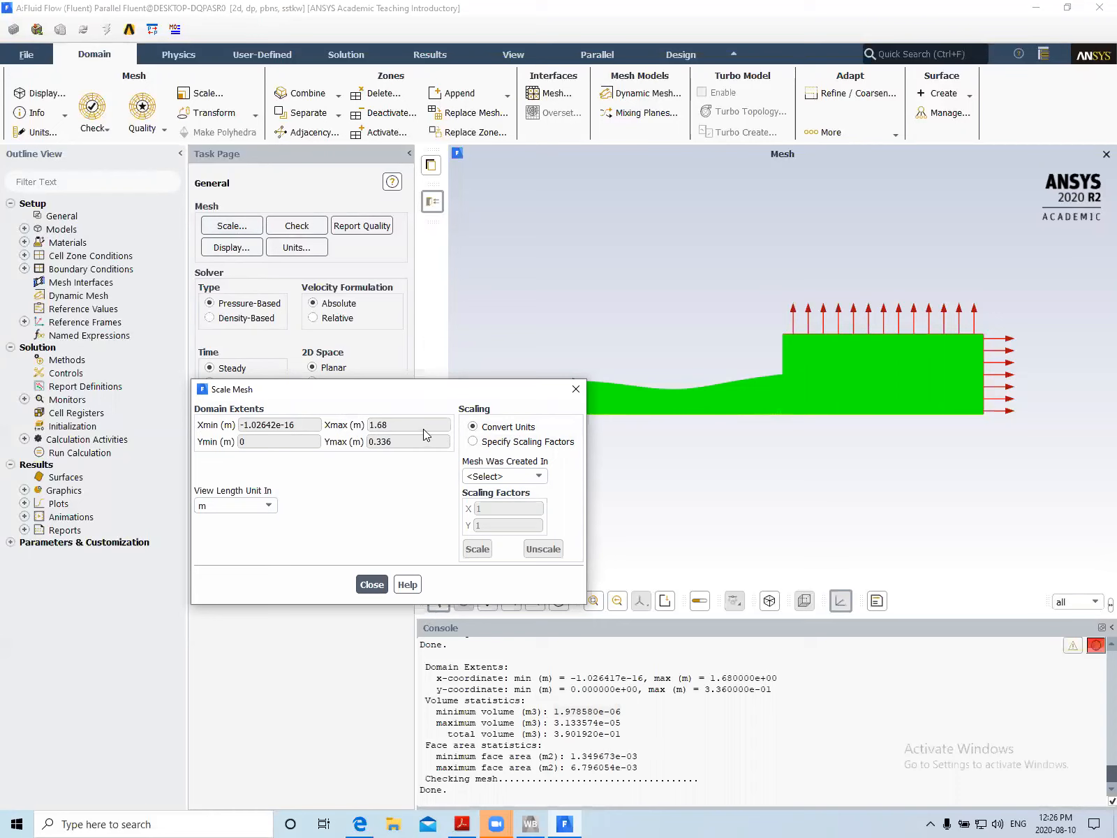
click(497, 477)
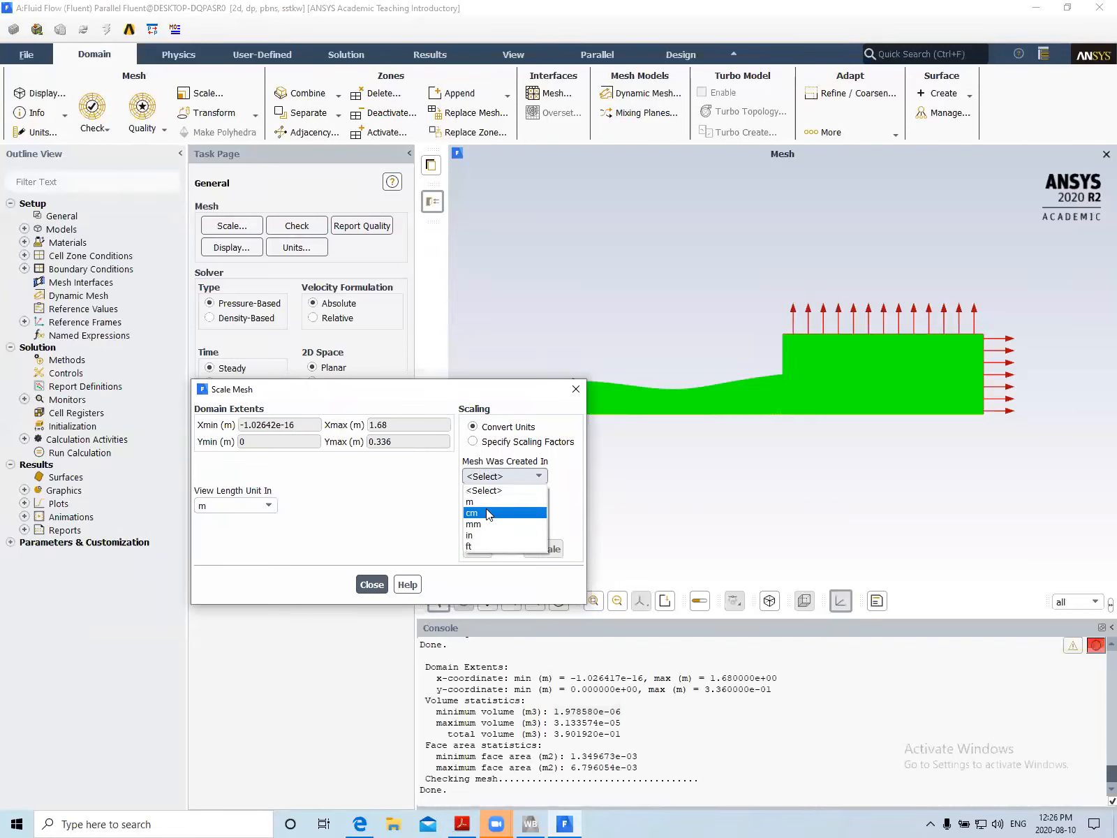
click(575, 389)
click(576, 389)
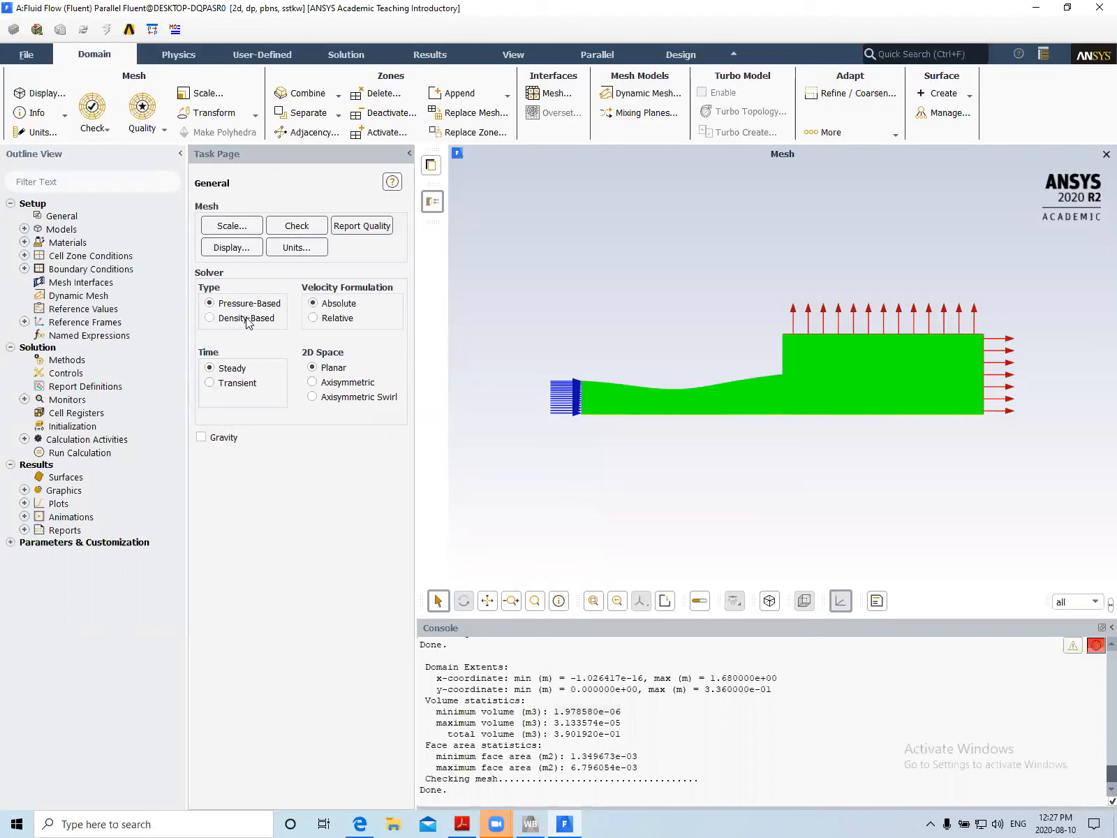
Set the solver type to Density-Based and enable the energy equation
click(211, 318)
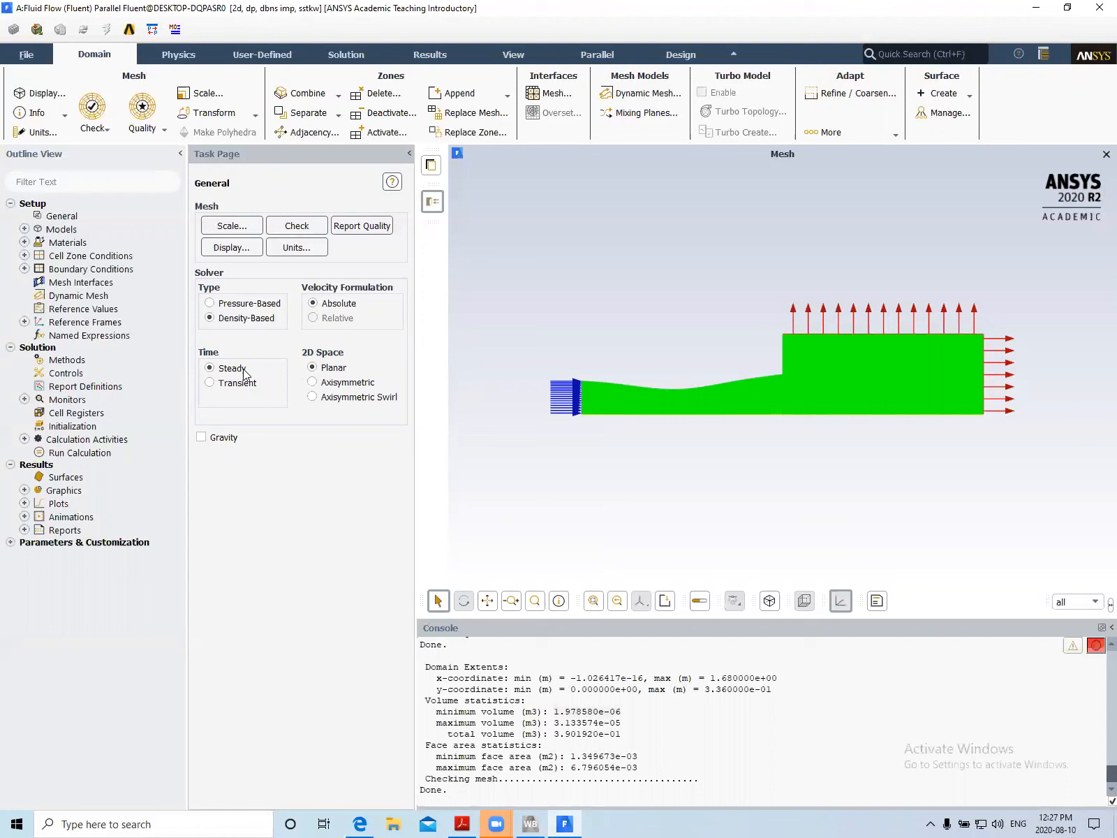
click(23, 229)
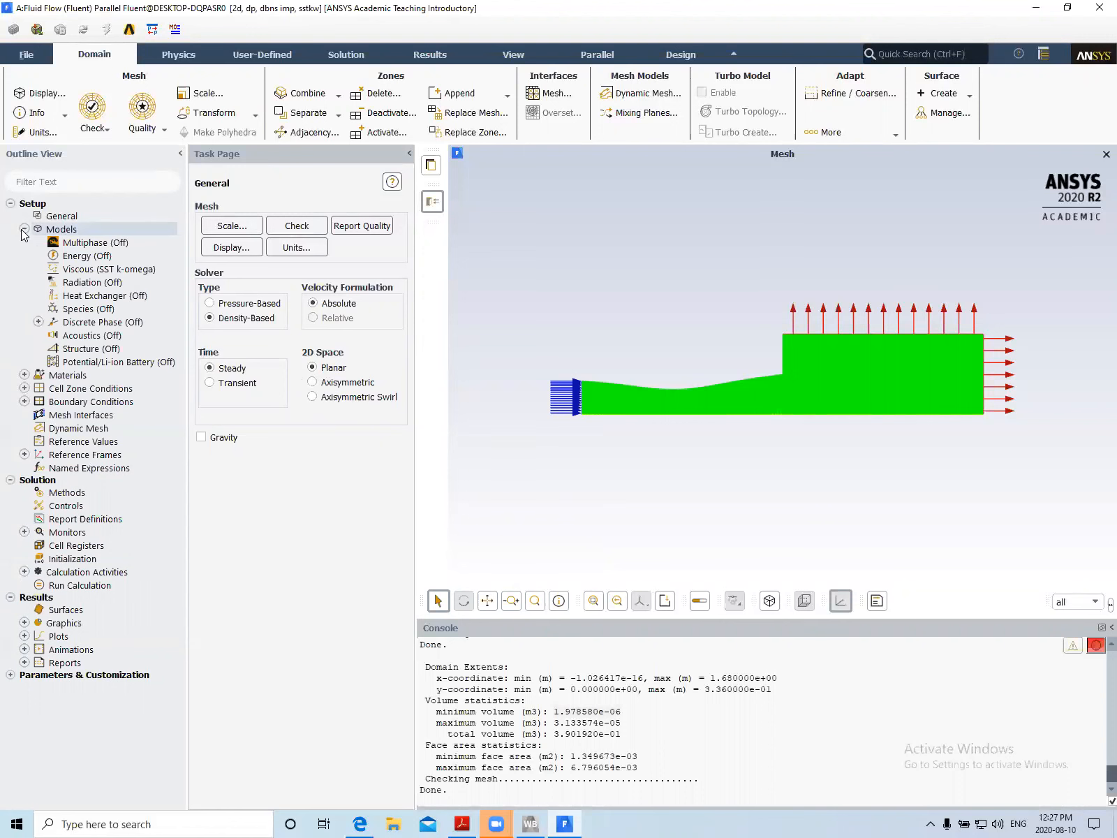
double_click(86, 257)
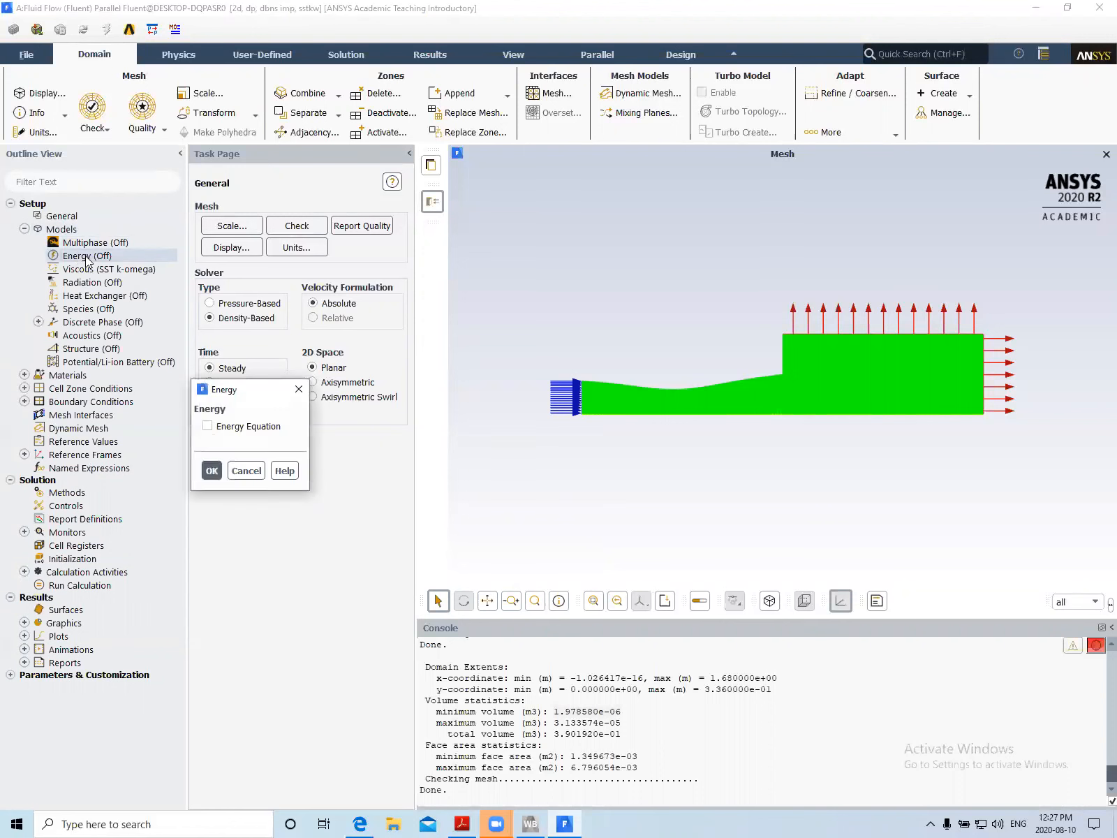
click(207, 427)
click(212, 471)
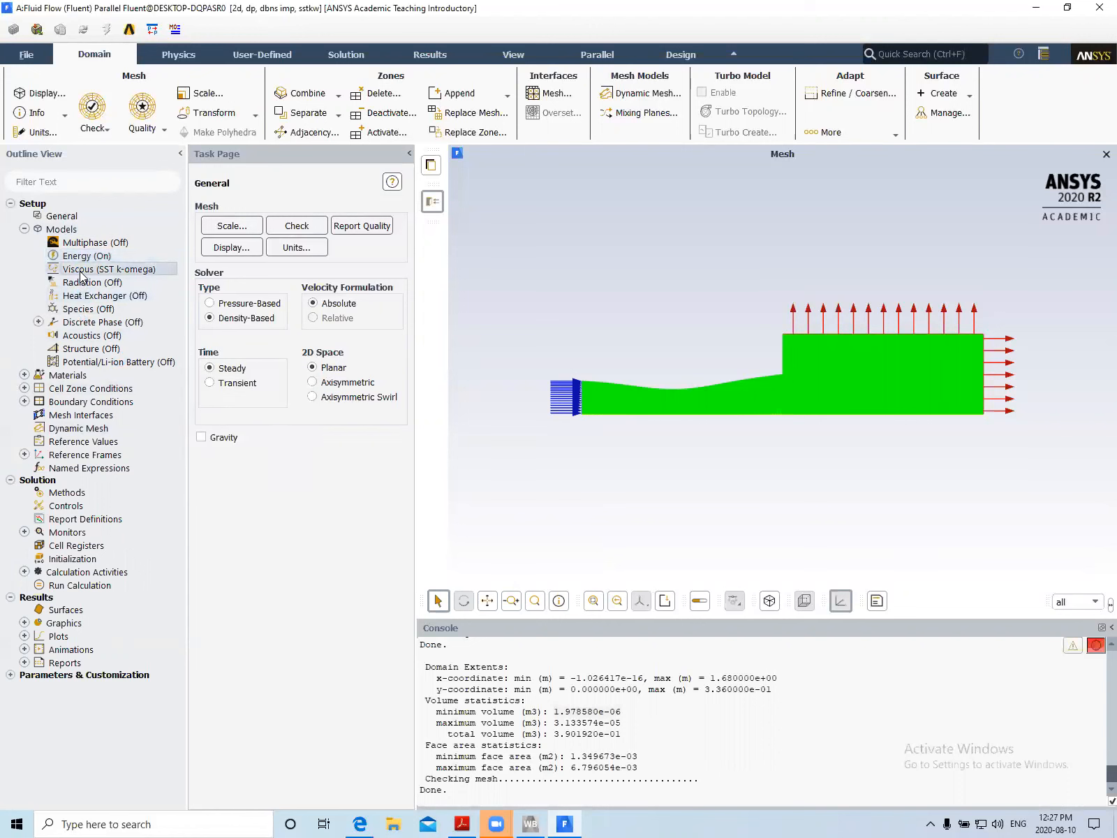
Change the viscous model to Inviscid
double_click(125, 269)
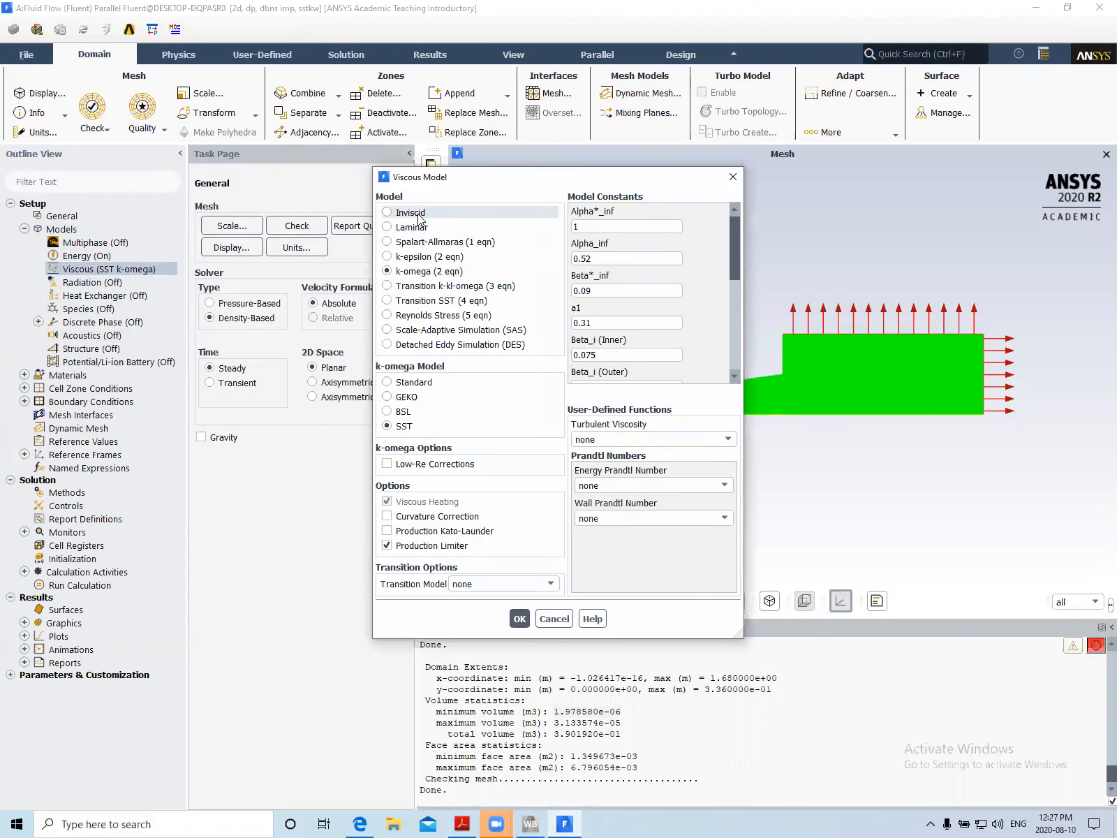
click(419, 216)
click(419, 379)
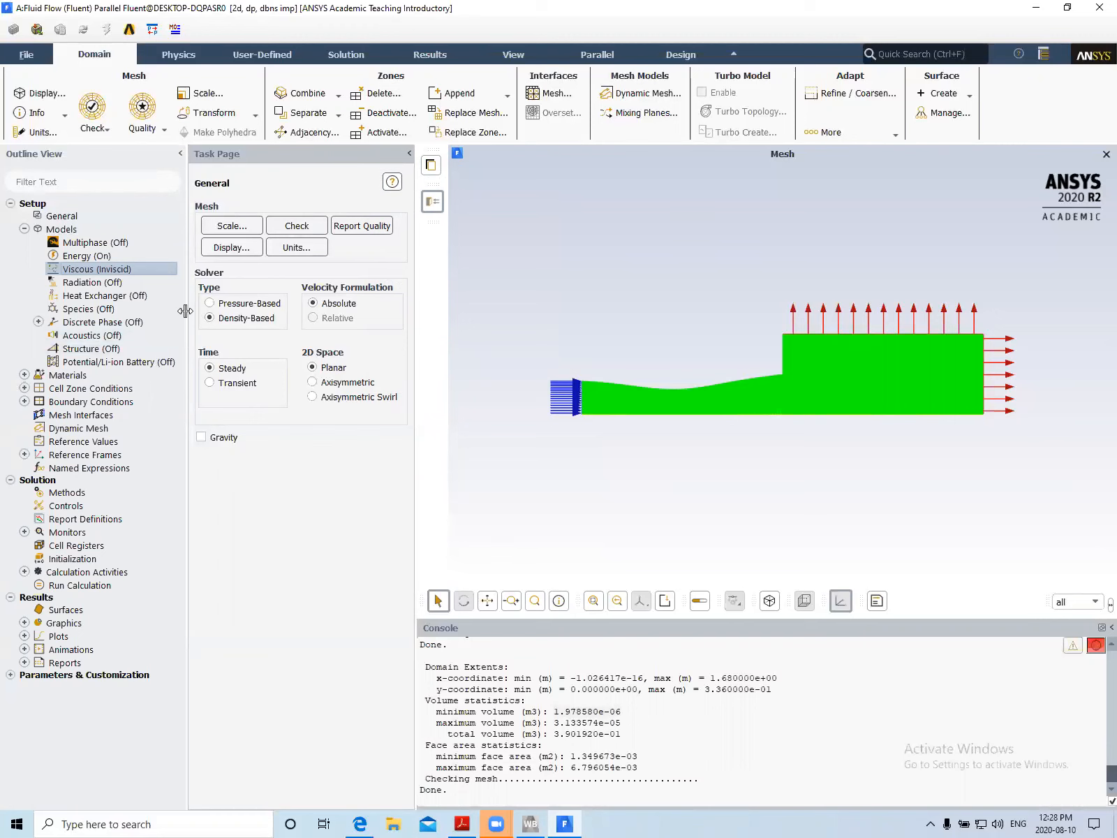
Set the density of the fluid material air to ideal-gas and apply the change
click(81, 378)
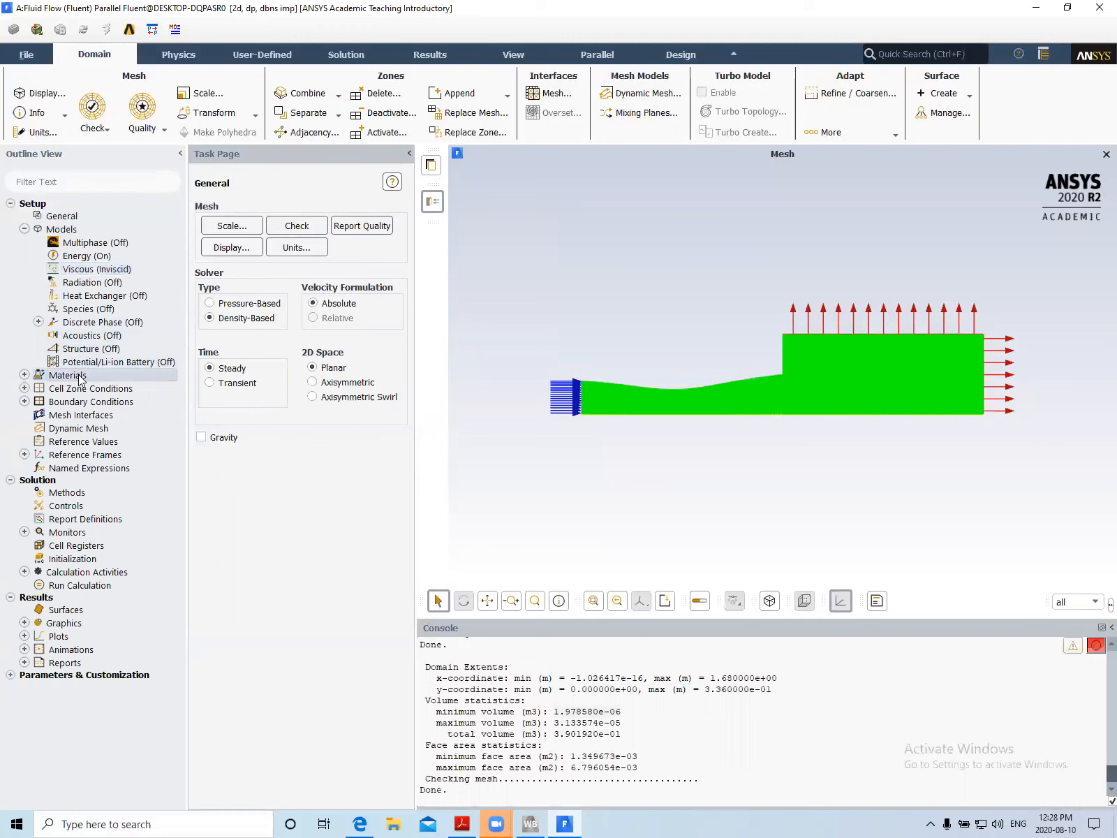
double_click(80, 377)
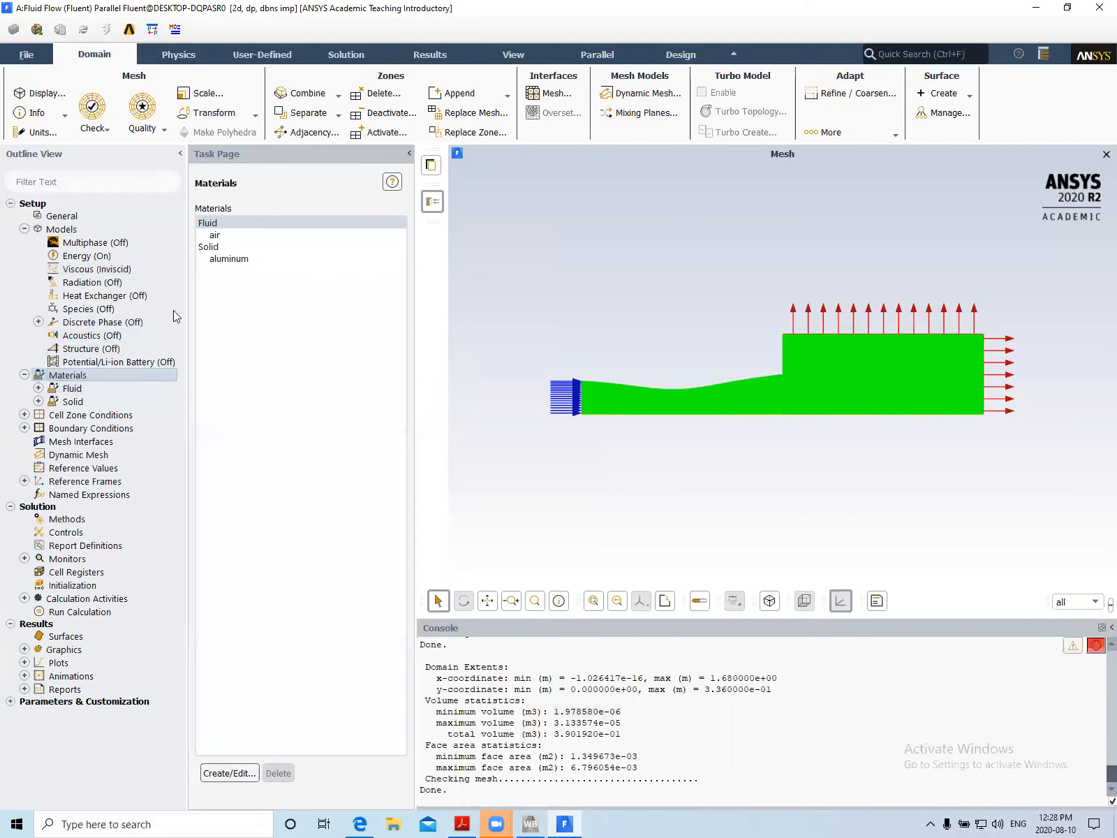
double_click(214, 236)
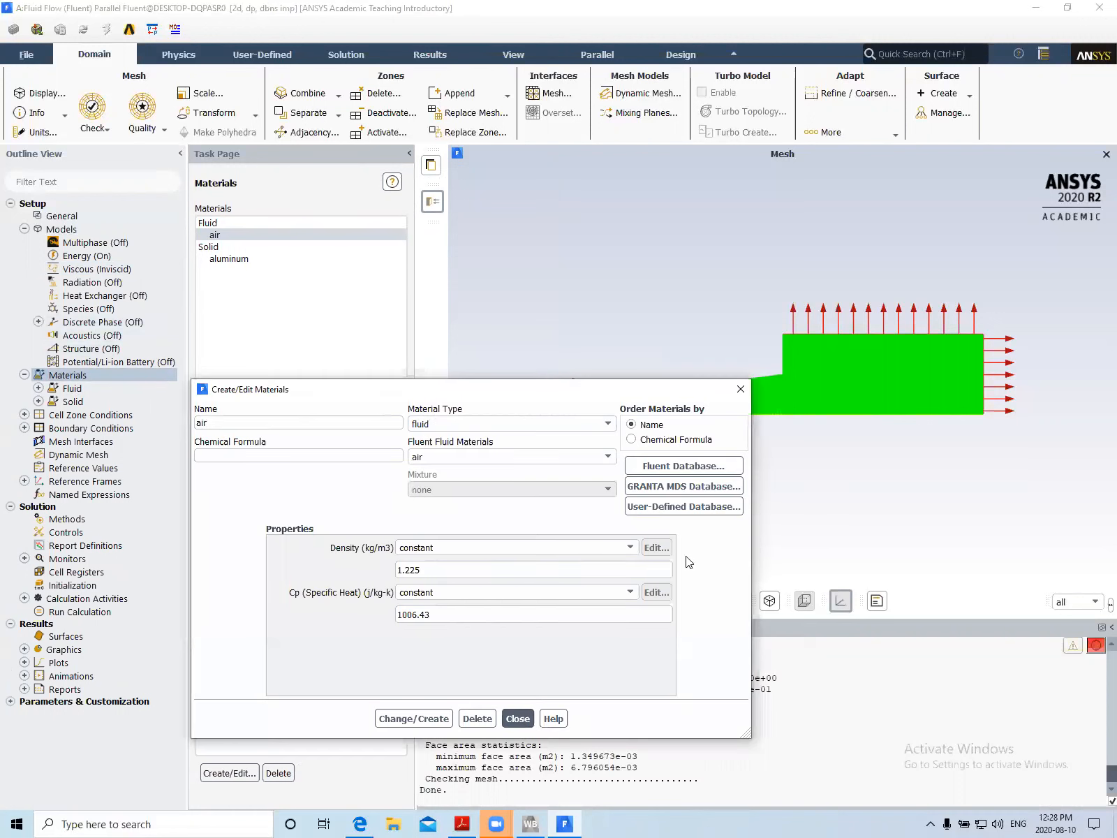
click(631, 549)
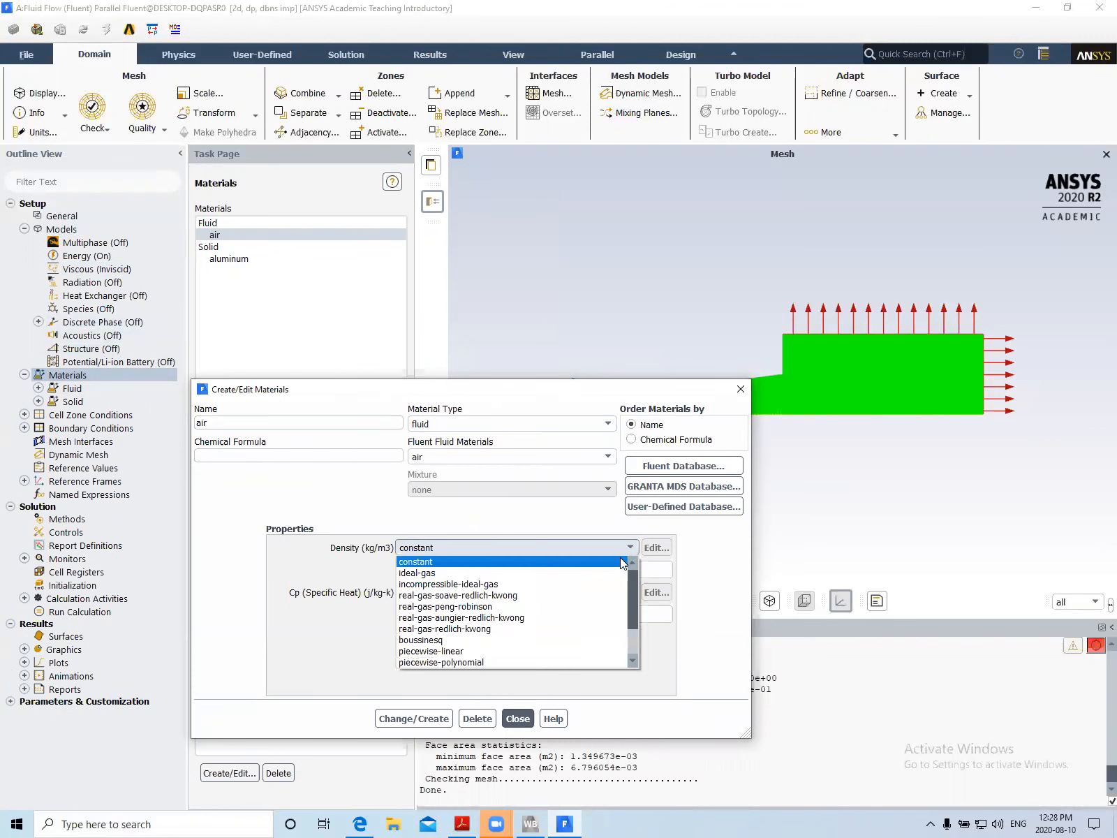
click(613, 575)
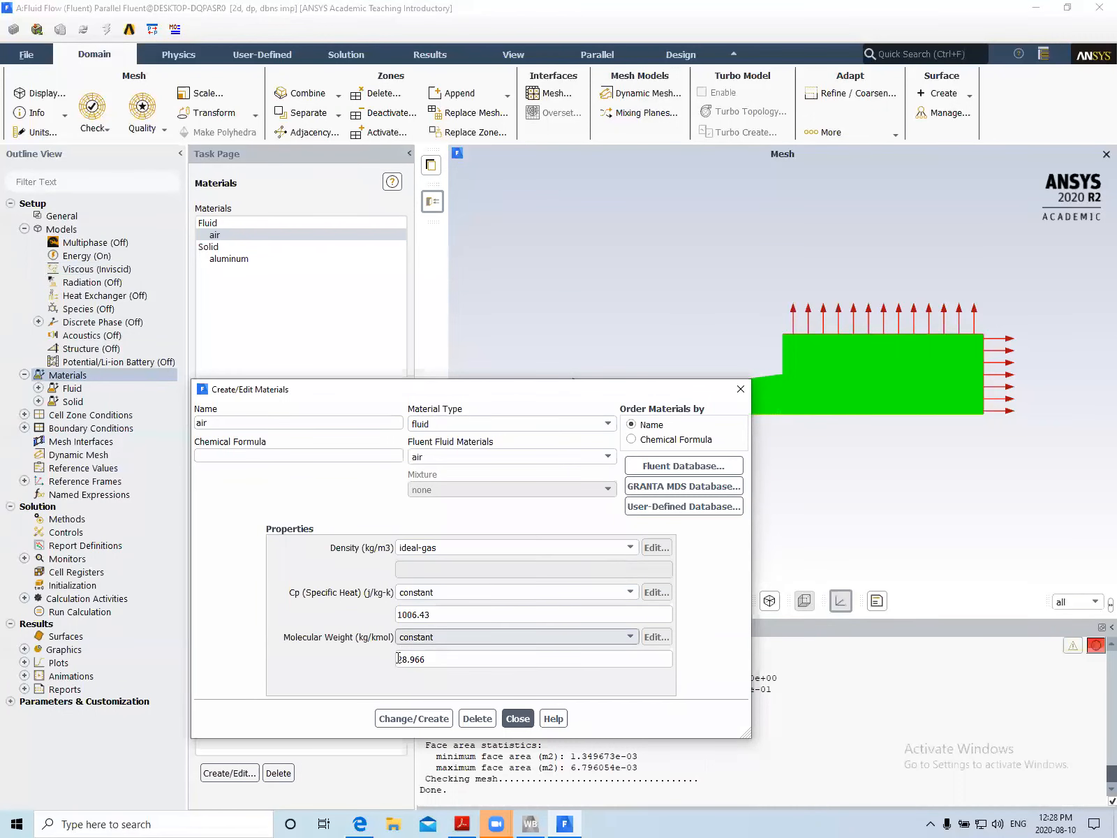
click(415, 719)
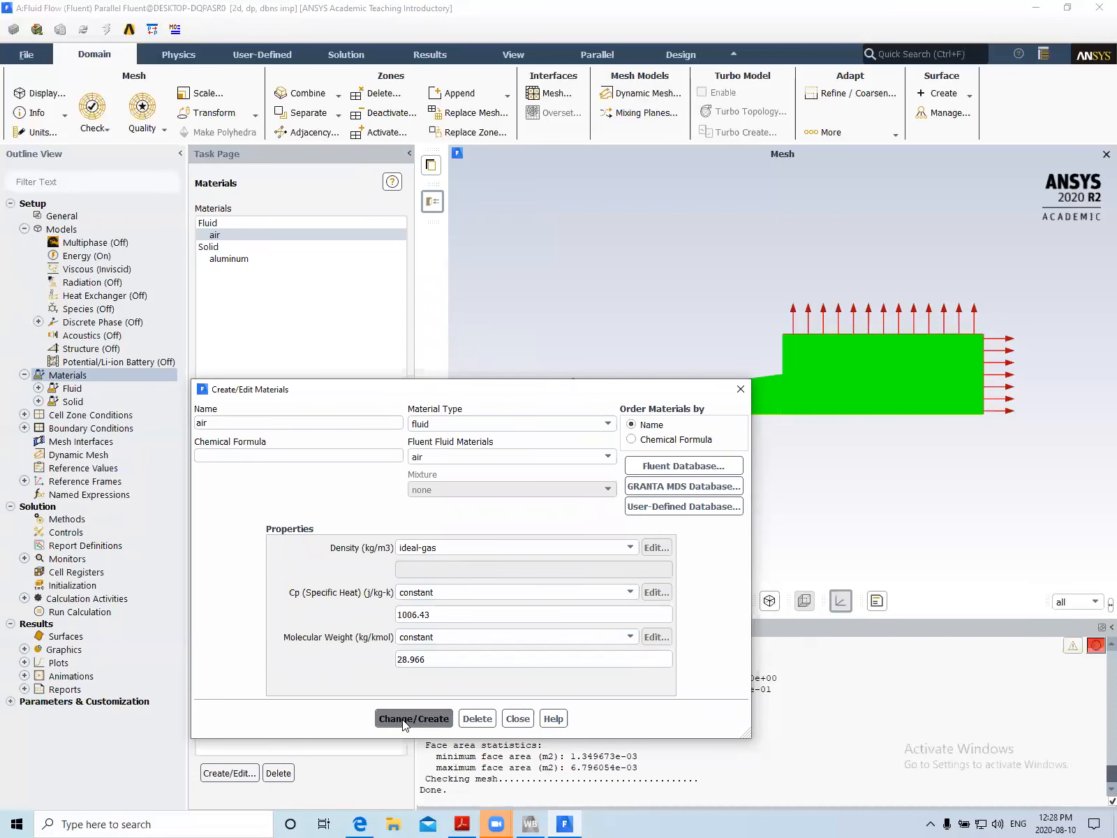
click(517, 719)
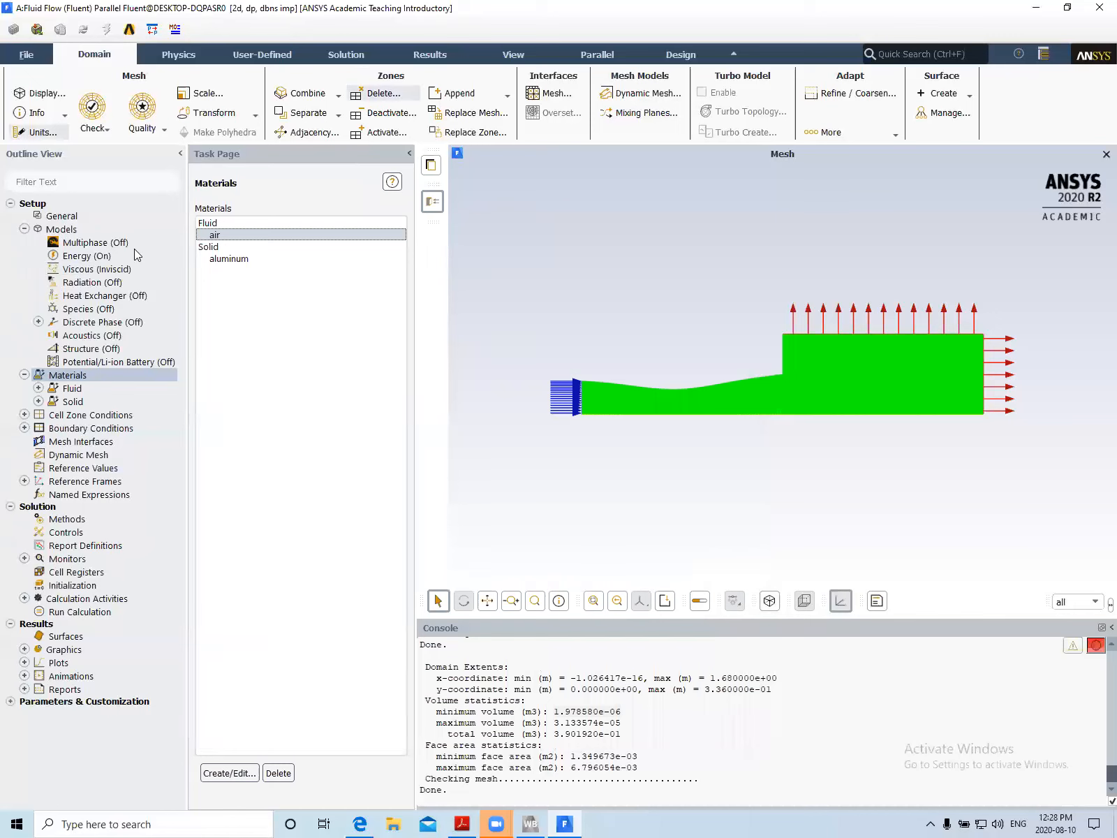
Change the boundary type of the inlet zone to pressure-inlet
click(52, 429)
double_click(51, 429)
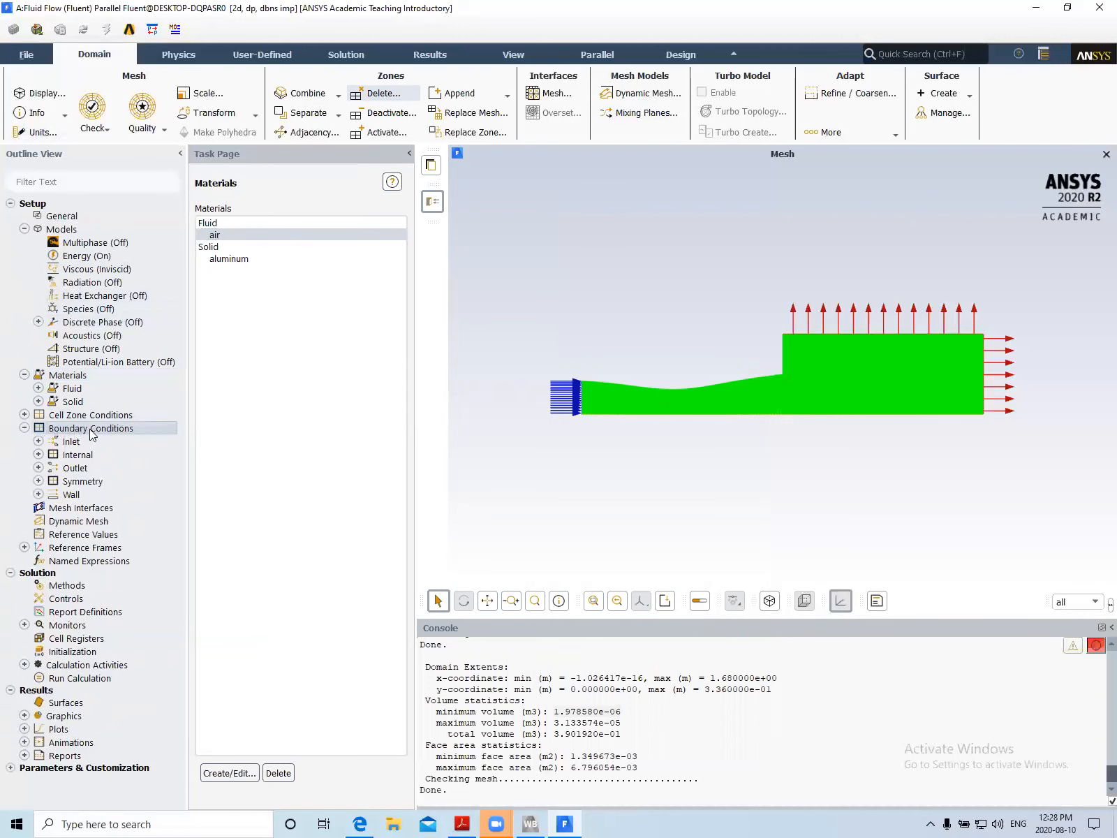
click(209, 233)
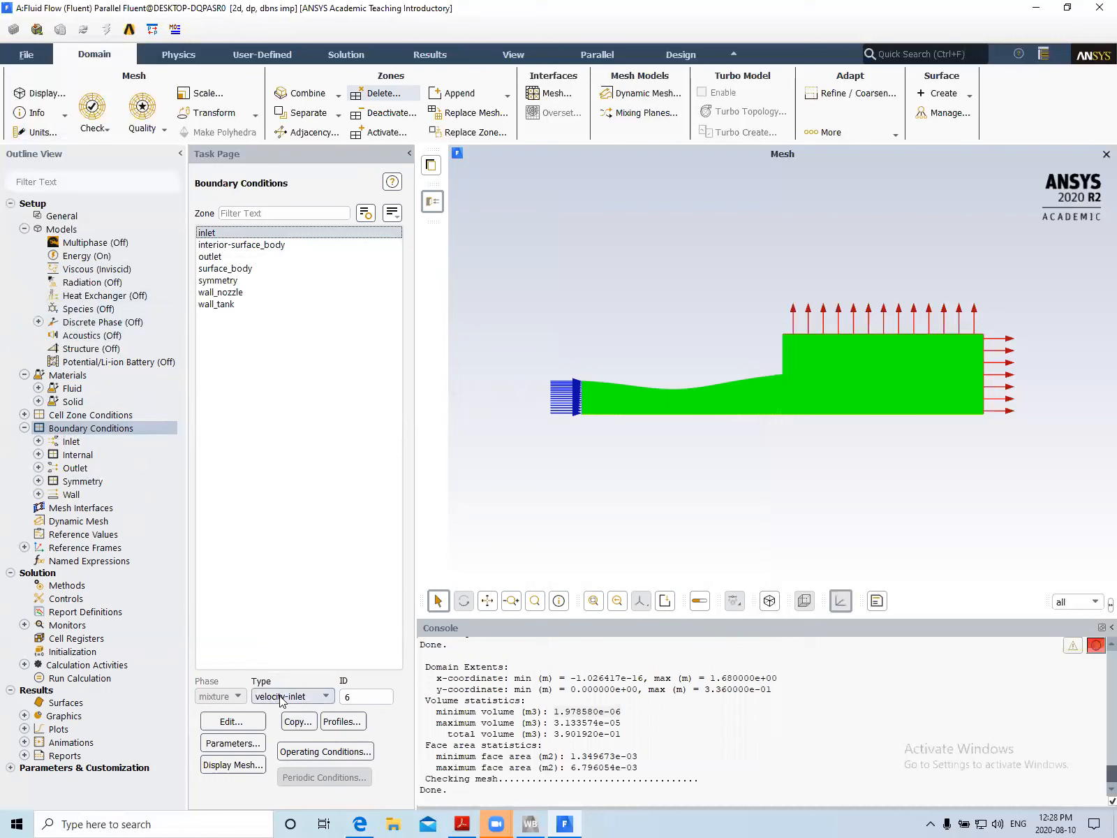
click(280, 697)
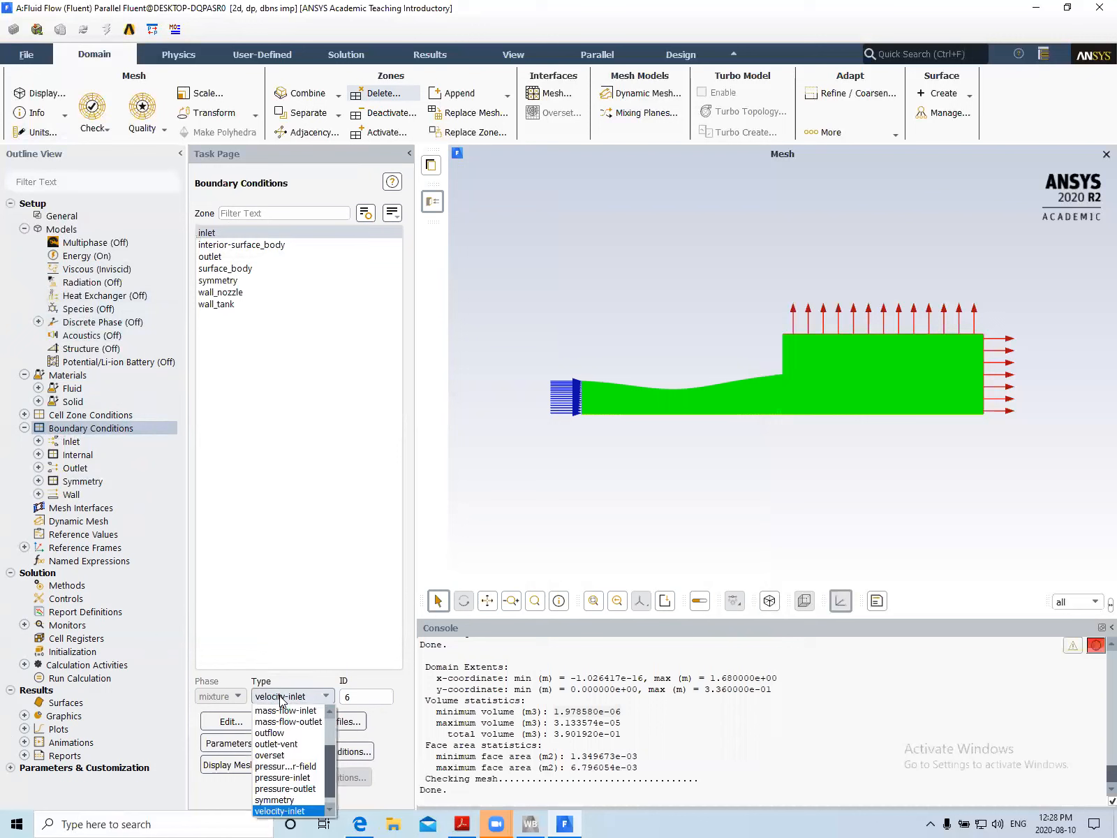
click(293, 778)
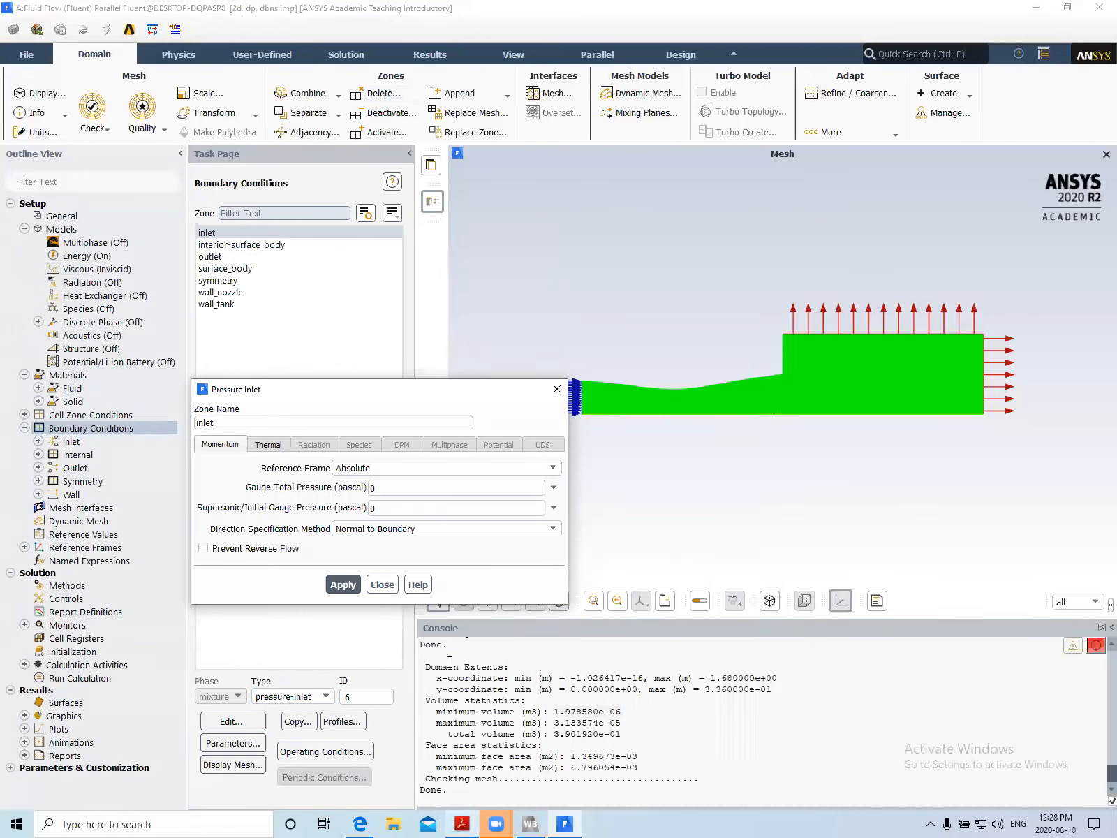
Set the inlet's gauge total pressure to 238000 Pa and its supersonic/initial gauge pressure to 200000 Pa, and apply the condition
click(364, 484)
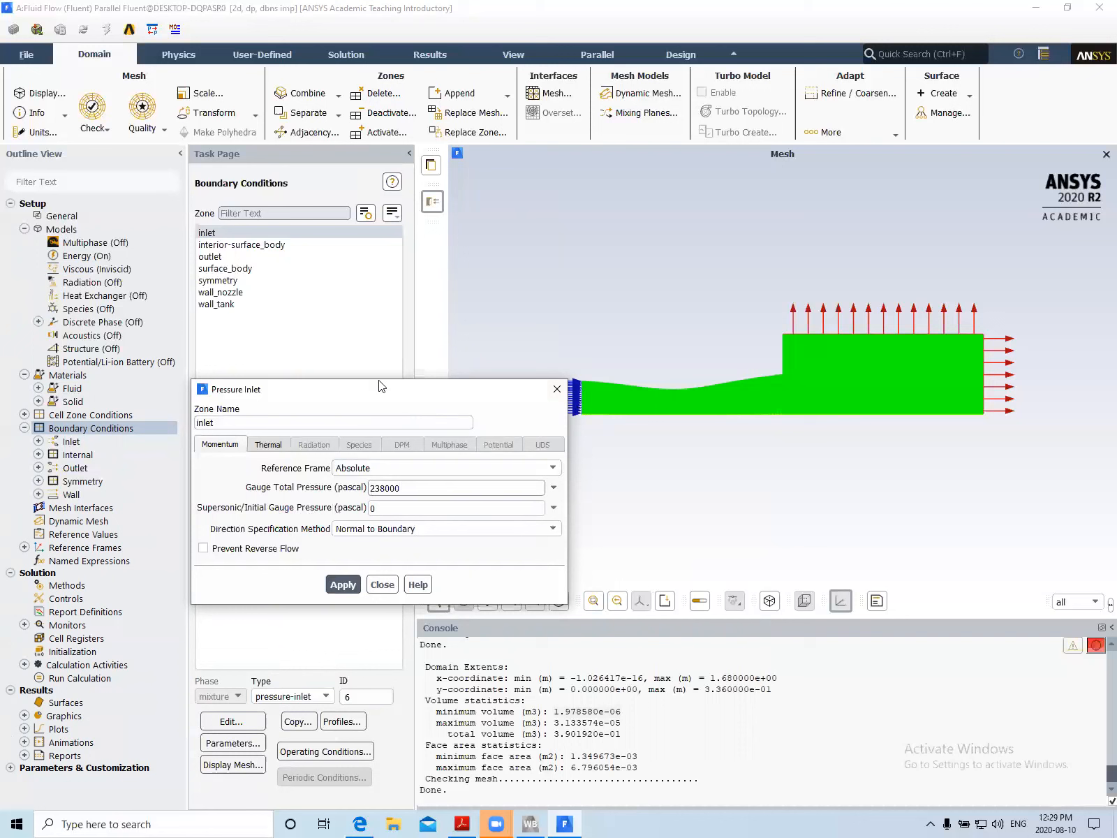
drag(379, 386, 342, 352)
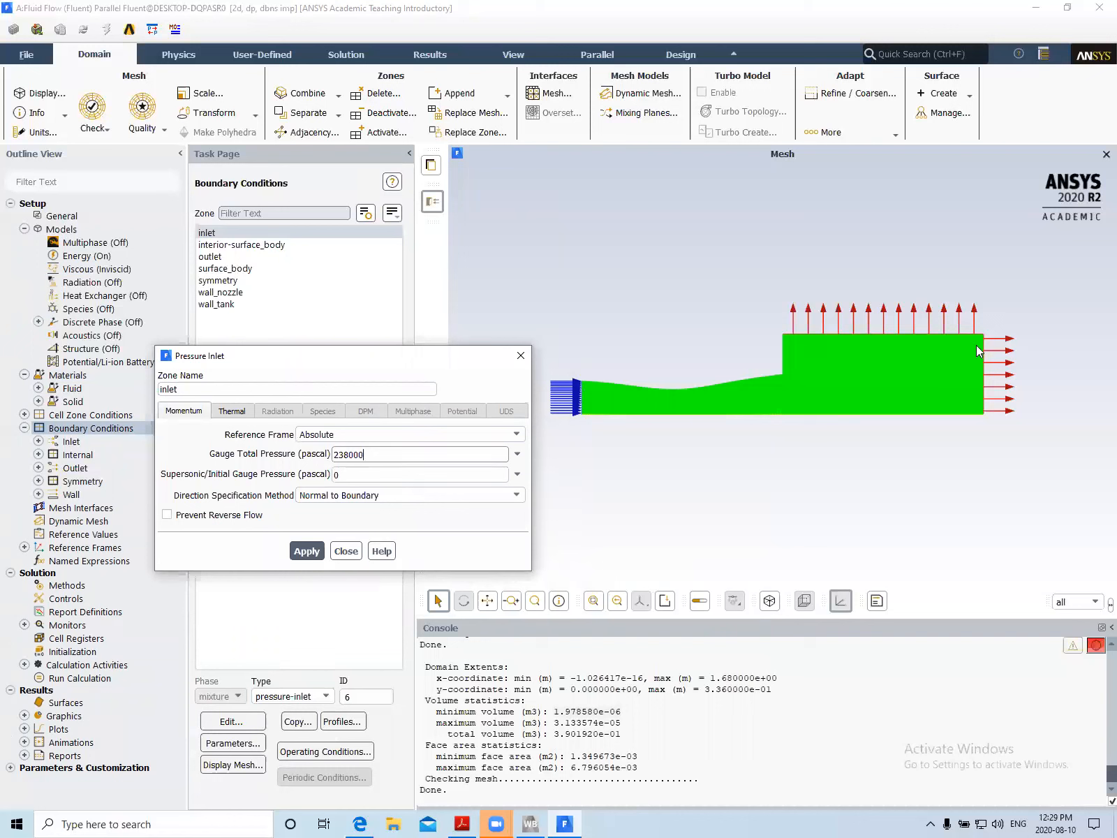
click(342, 476)
key(BackSpace)
text(2)
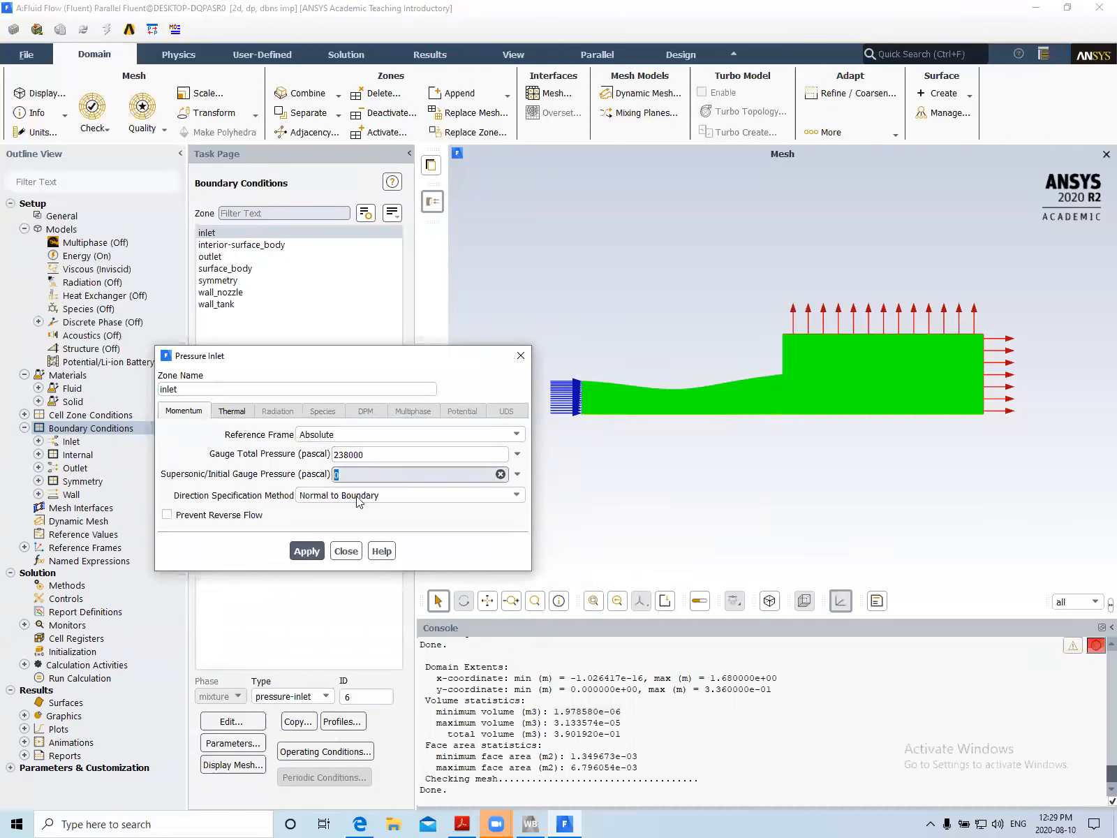
text(00000)
double_click(365, 475)
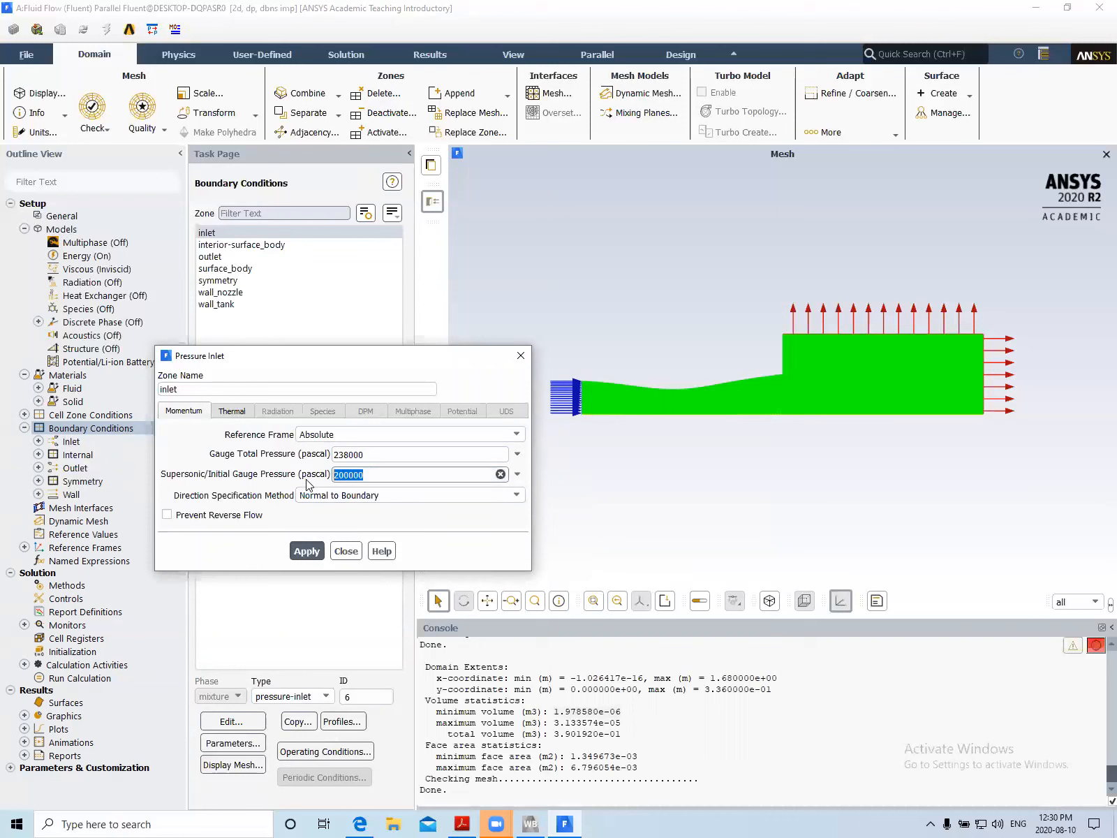
click(349, 458)
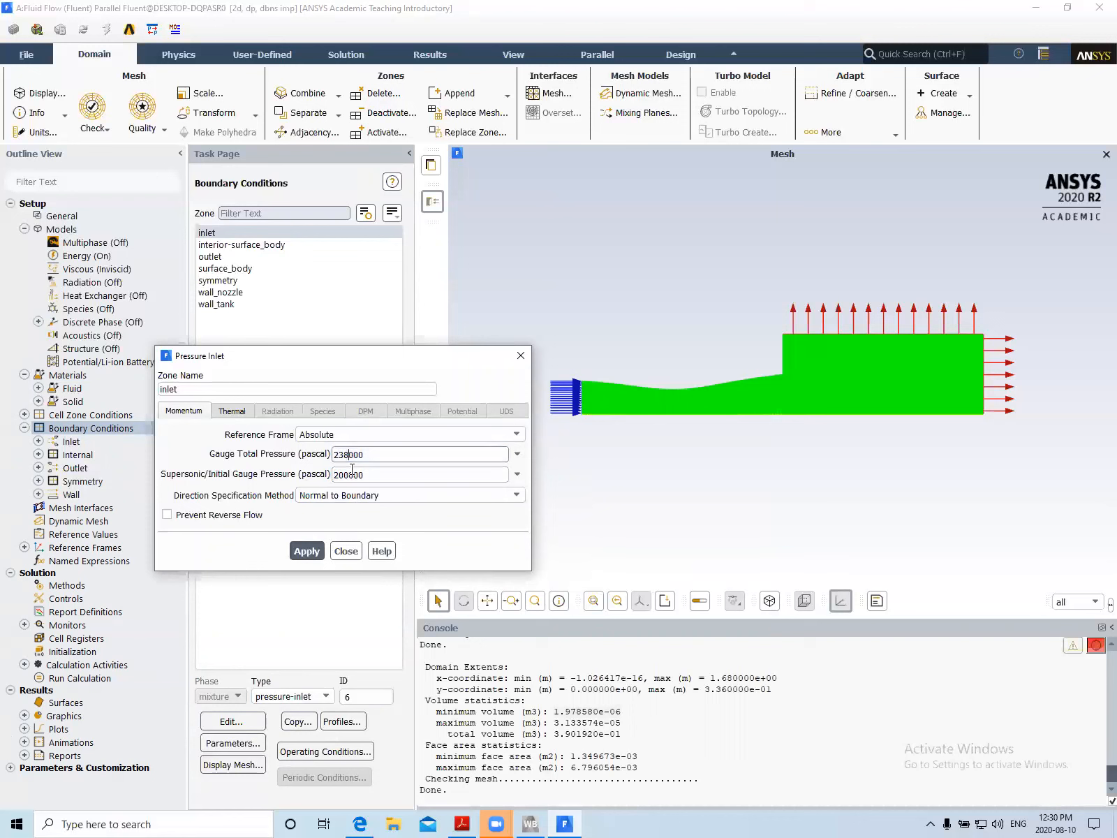
click(306, 550)
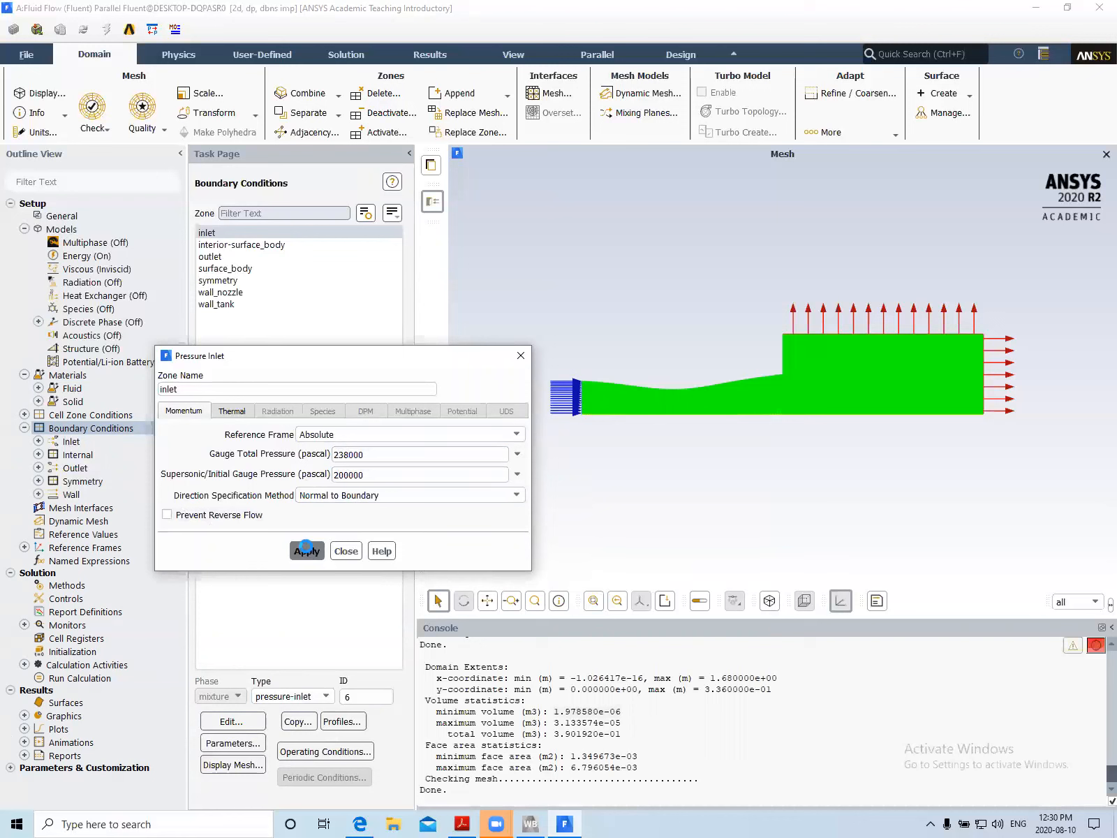
click(346, 551)
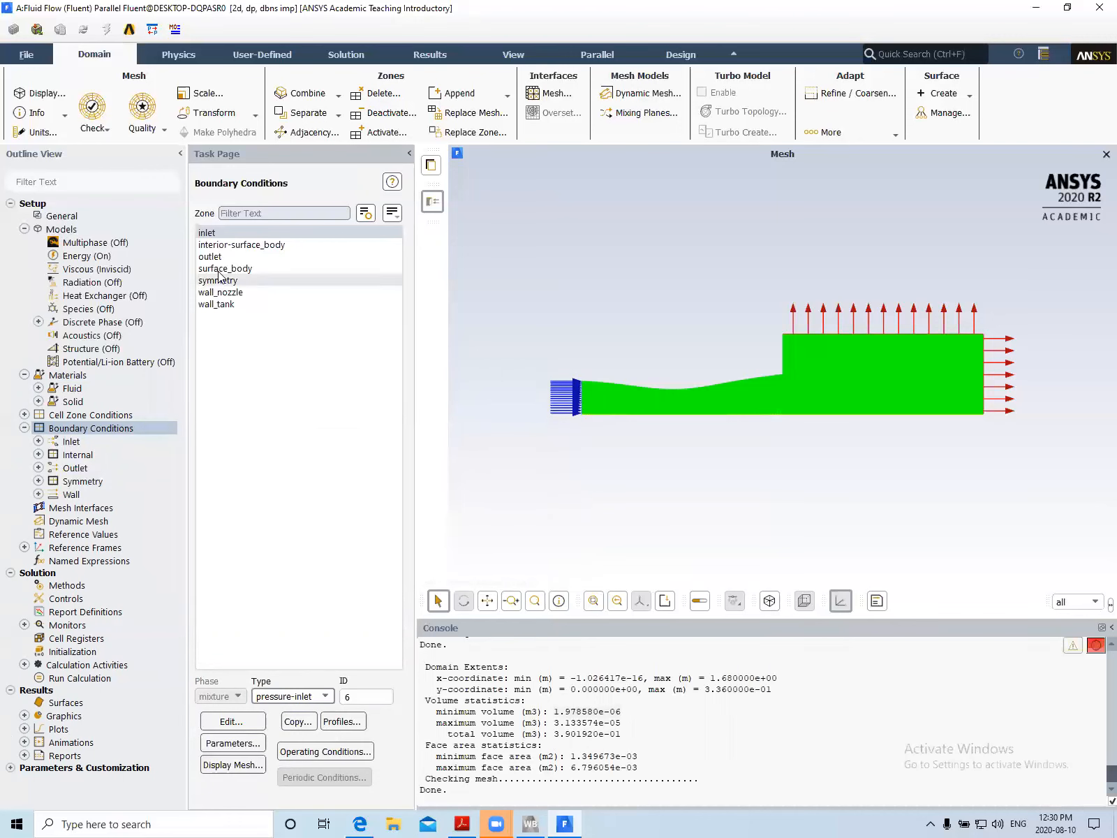
Set the outlet's gauge pressure to 50000 Pa with Total Pressure as backflow pressure specification, and apply the condition
click(253, 256)
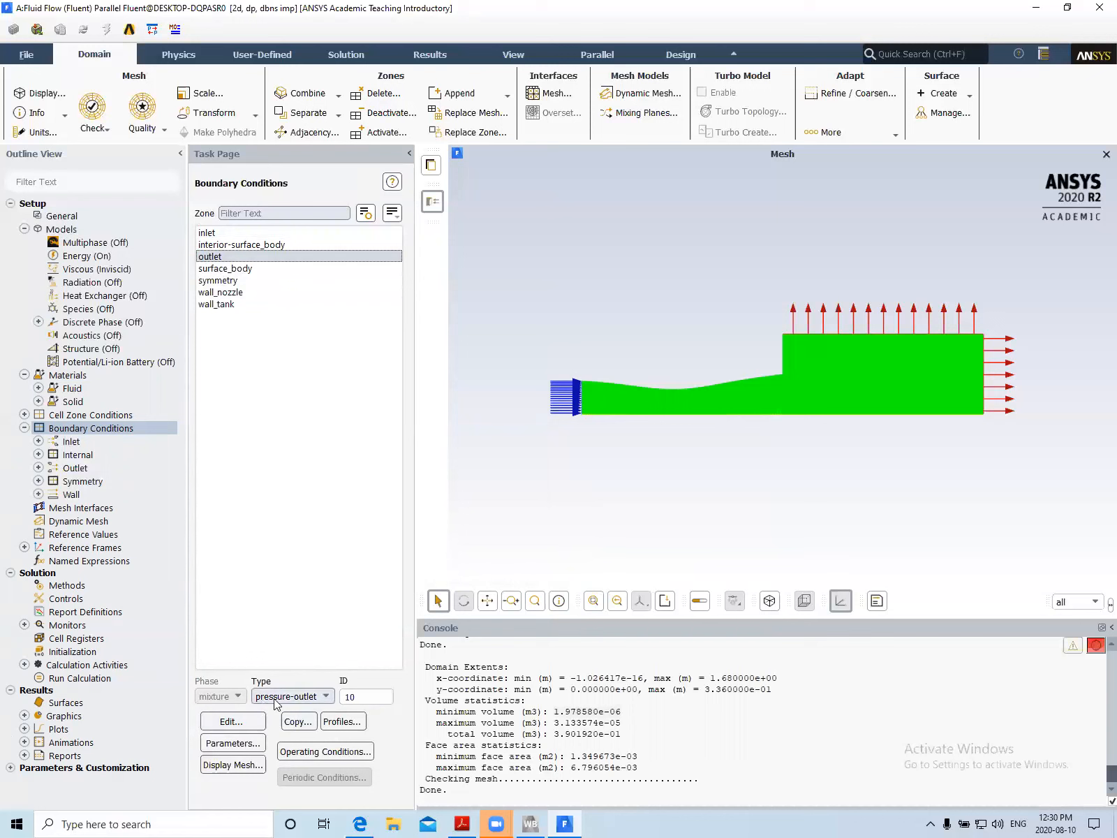
click(222, 720)
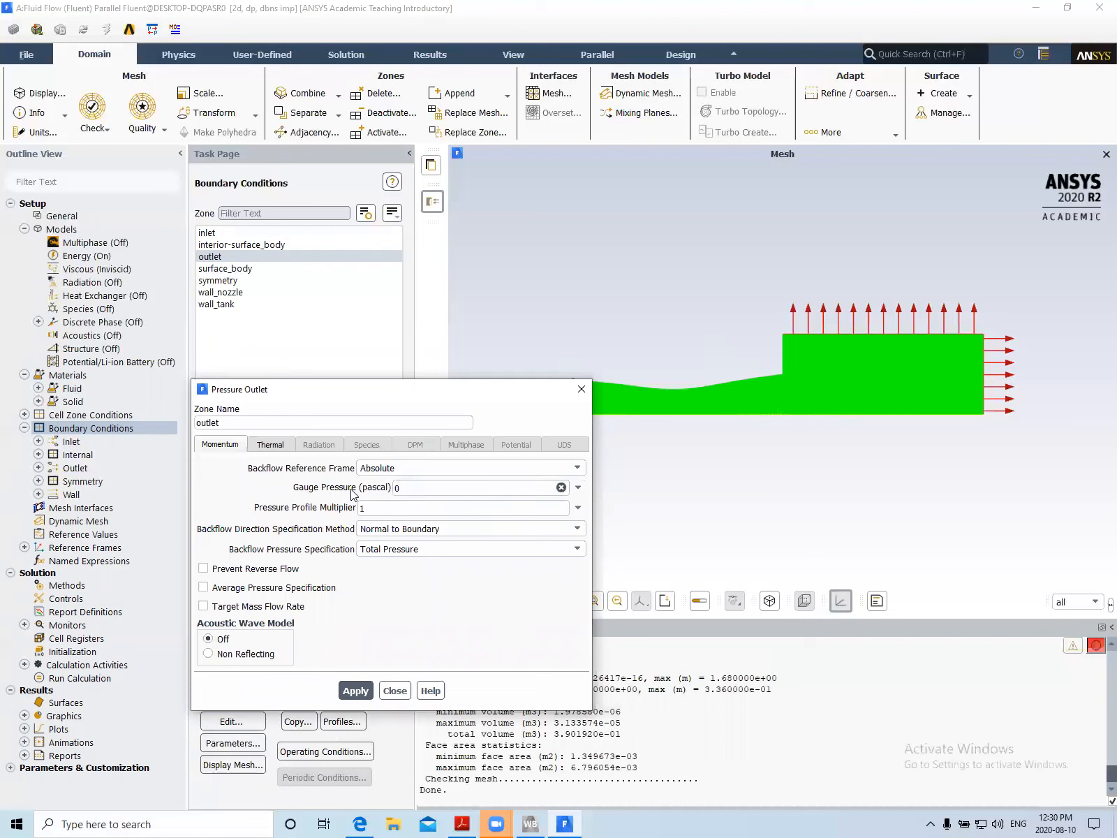
double_click(395, 489)
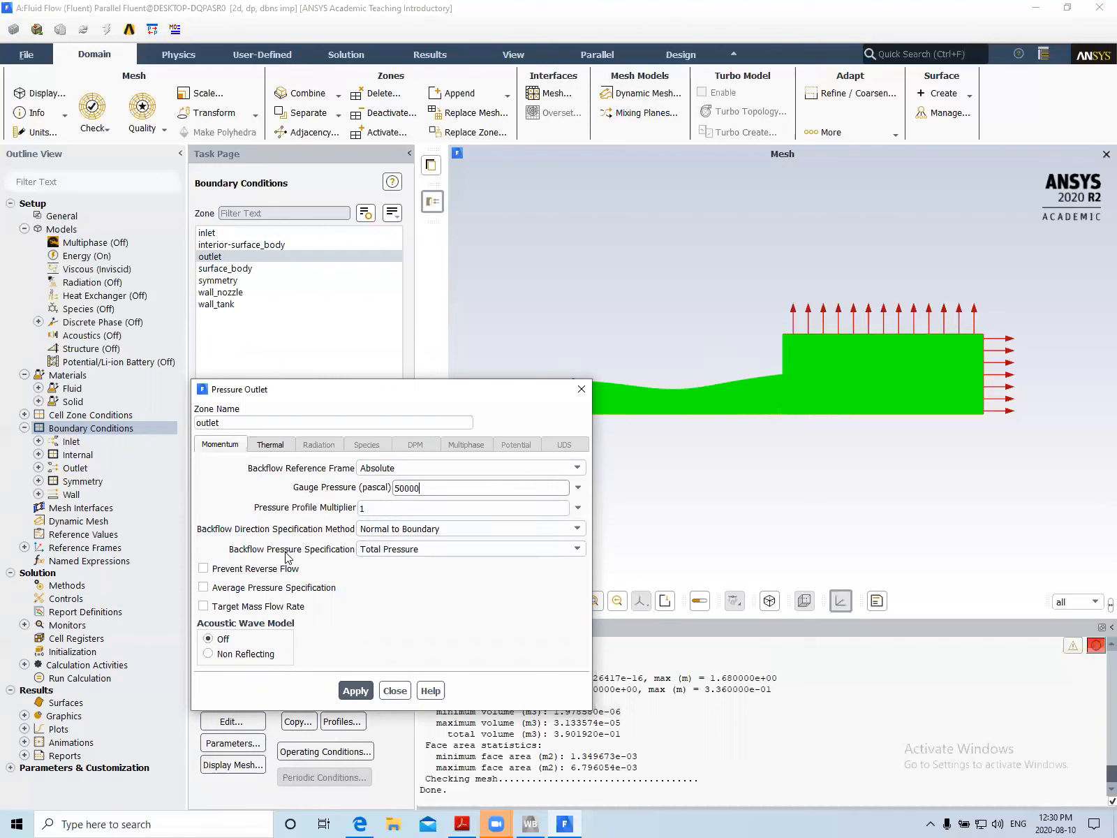
click(369, 555)
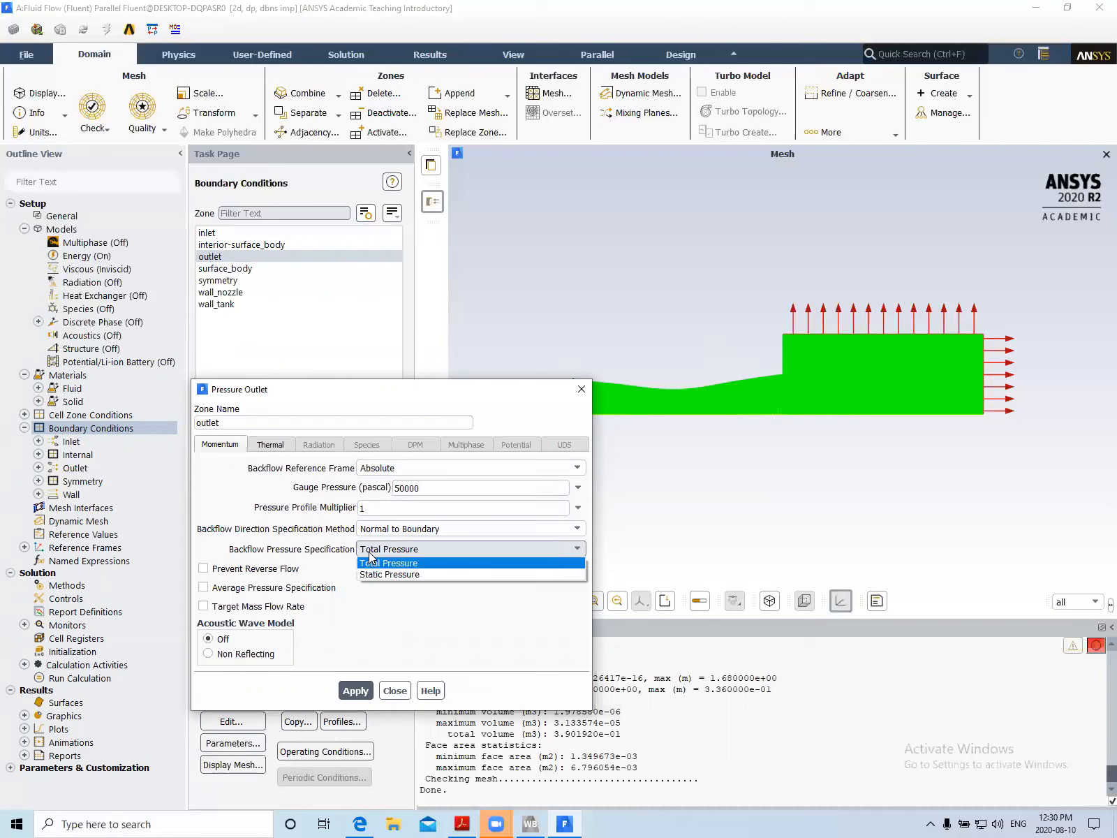
click(375, 565)
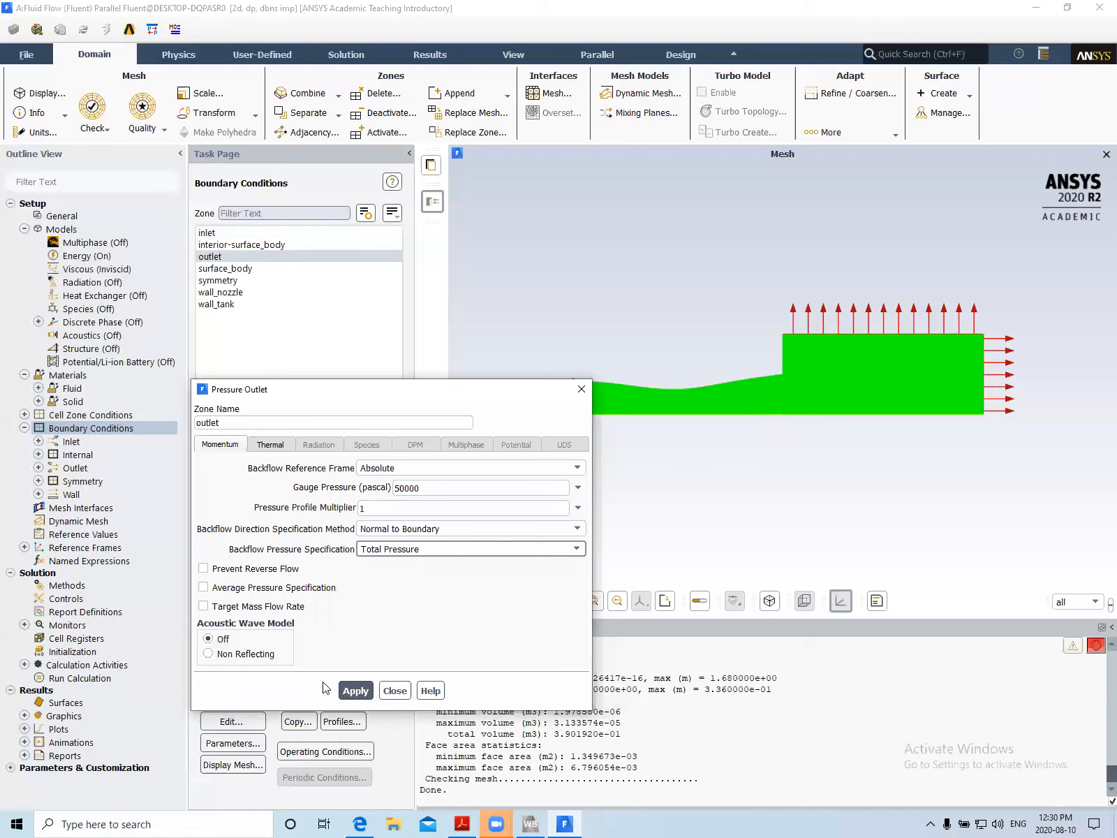
click(354, 692)
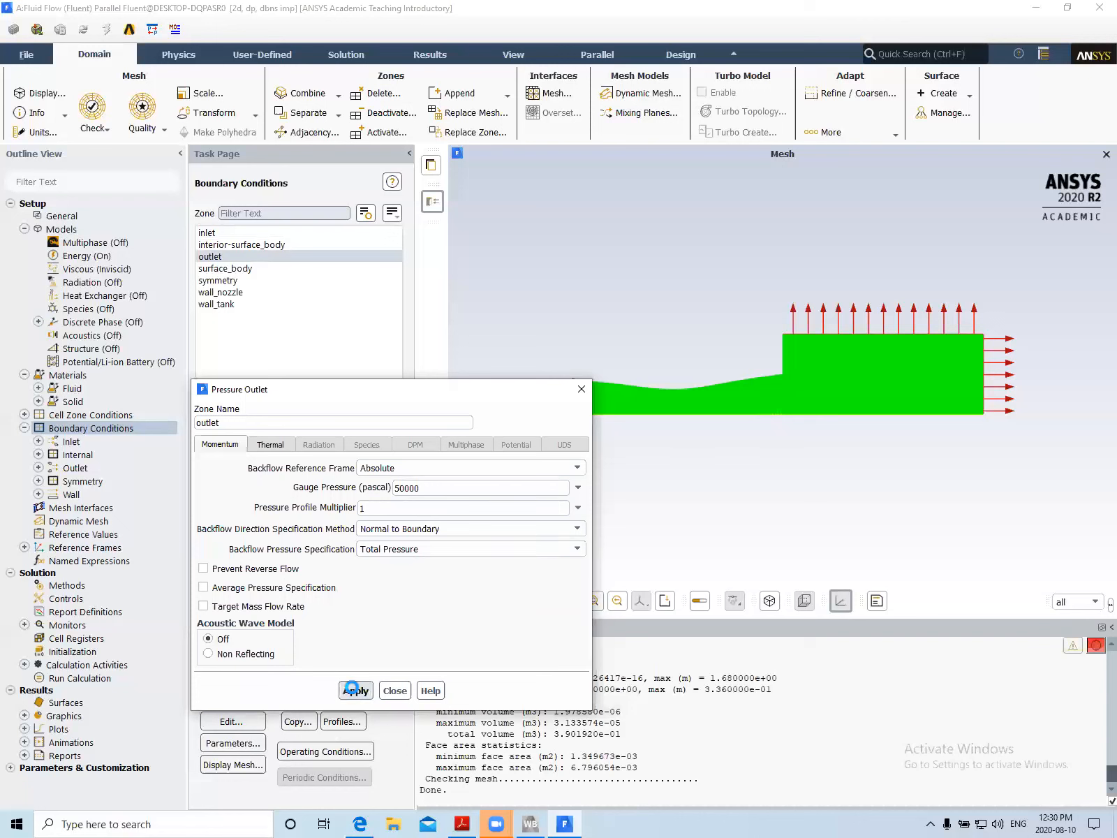
click(395, 691)
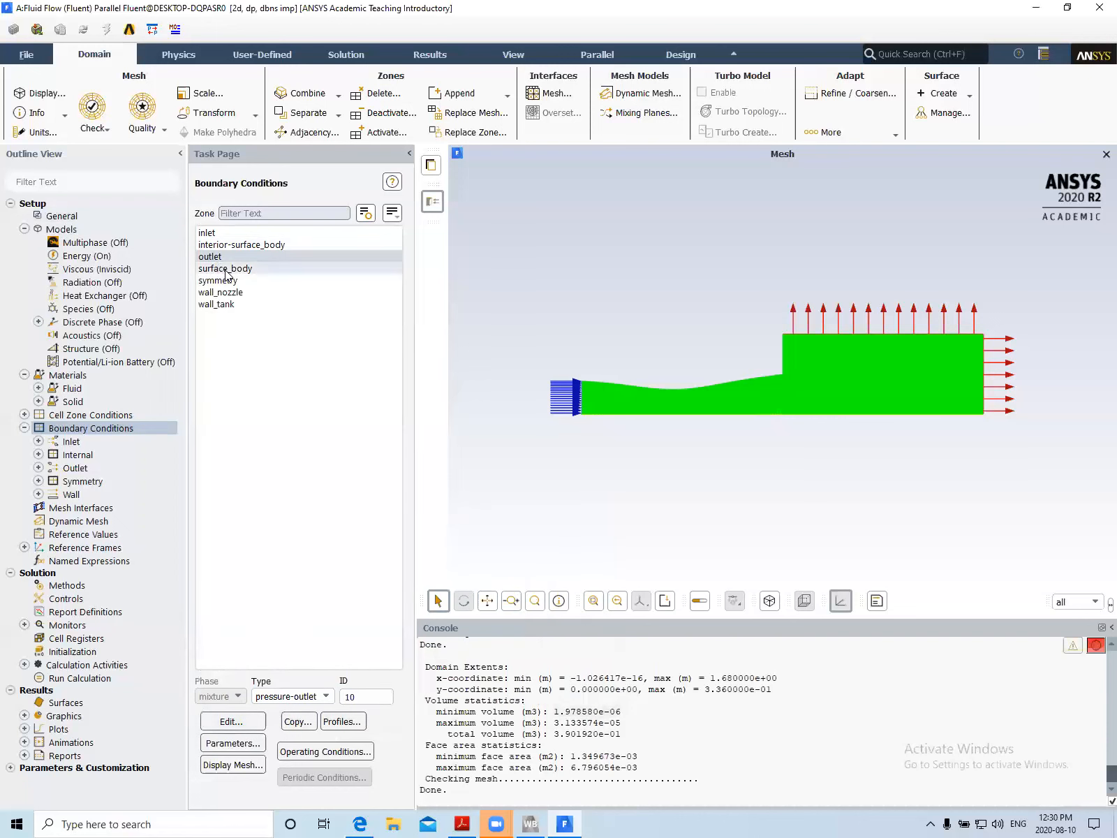
Review the boundary types of symmetry, wall_nozzle and wall_tank, then the solution methods and the Courant number
click(220, 280)
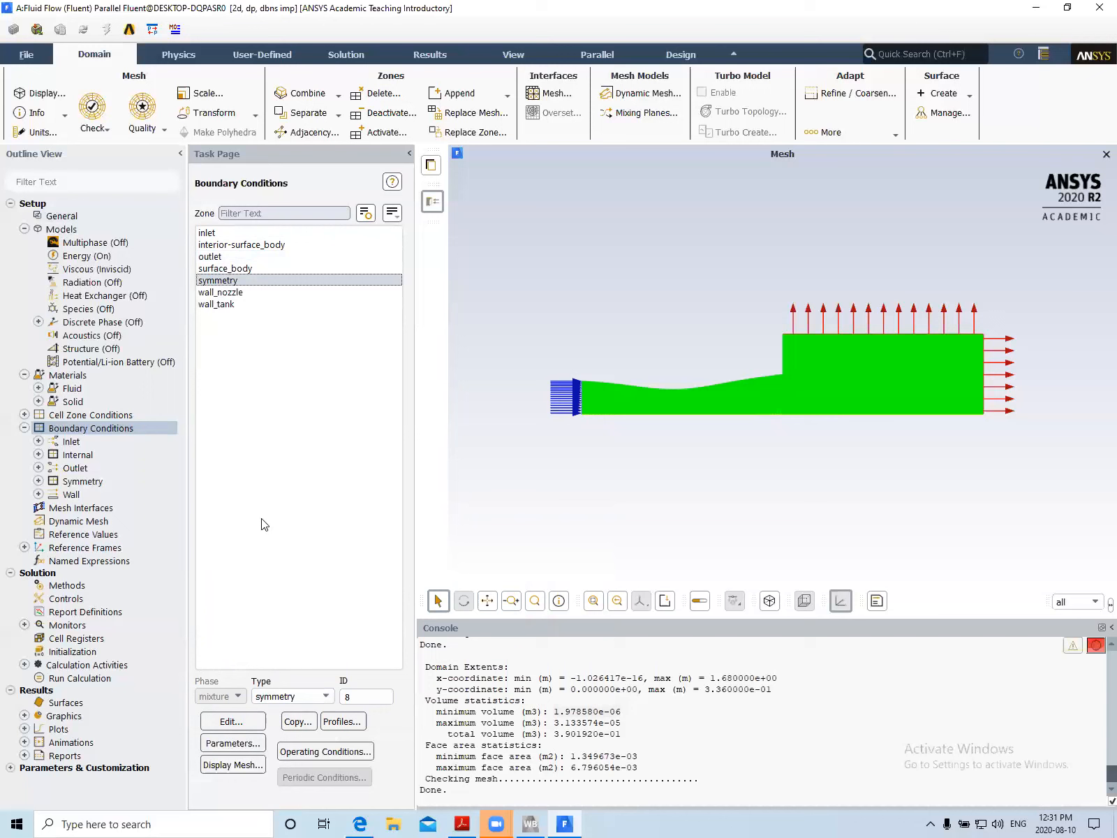
click(235, 293)
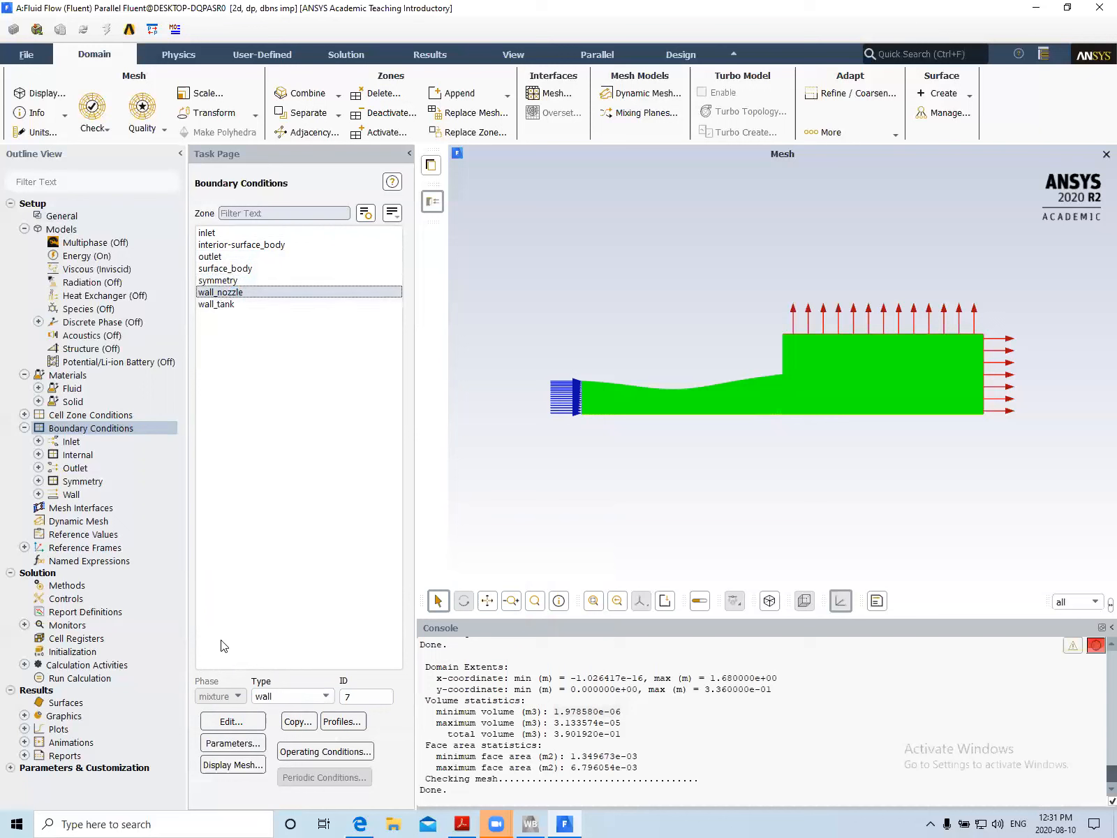
click(217, 304)
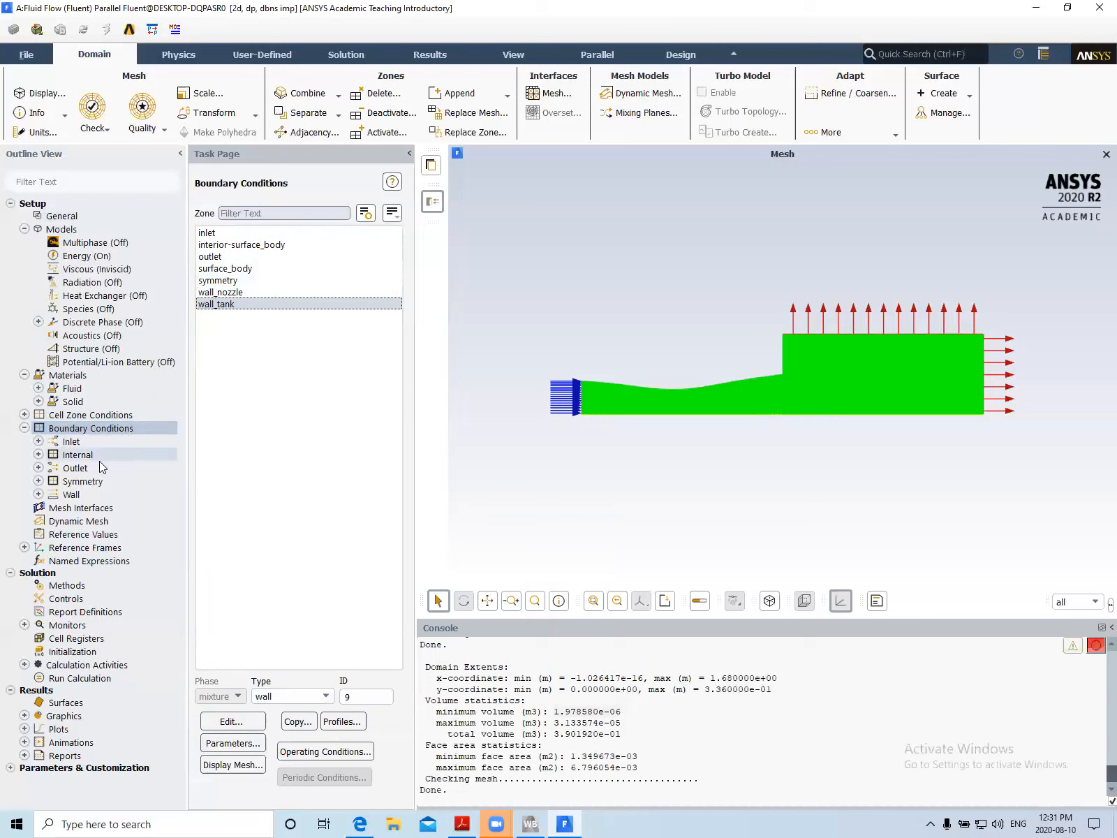
click(61, 586)
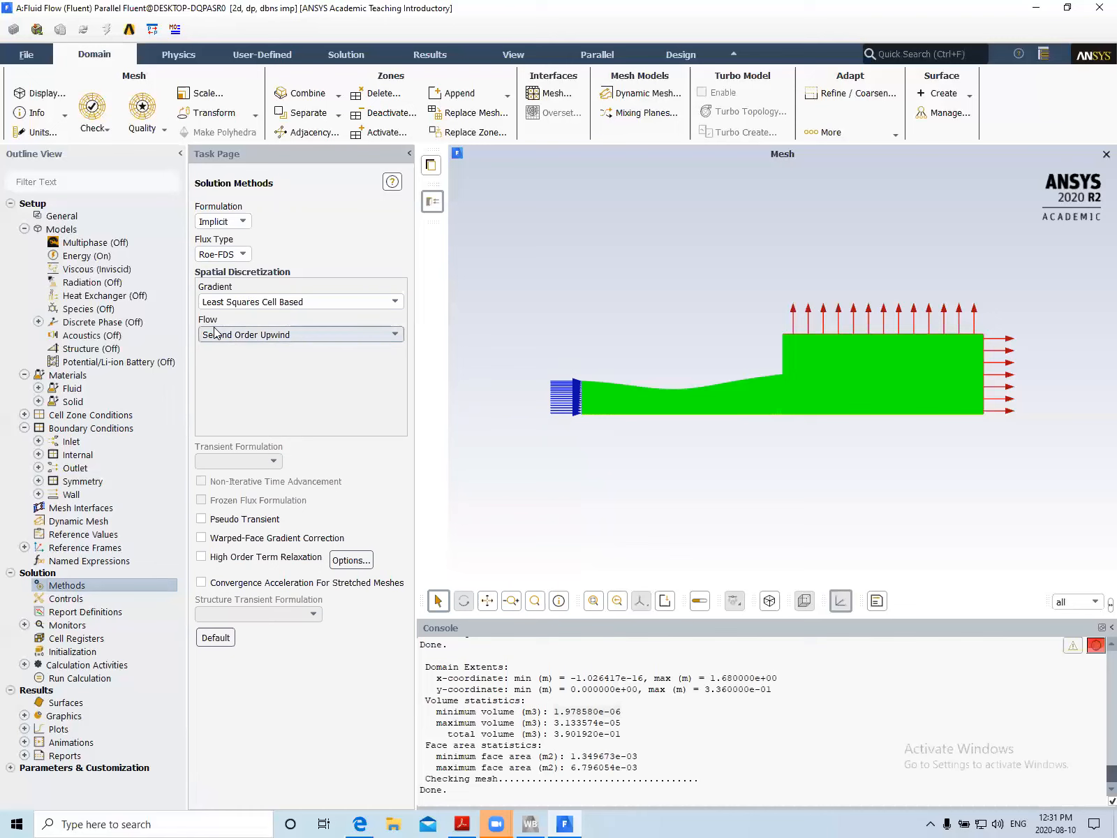
click(67, 598)
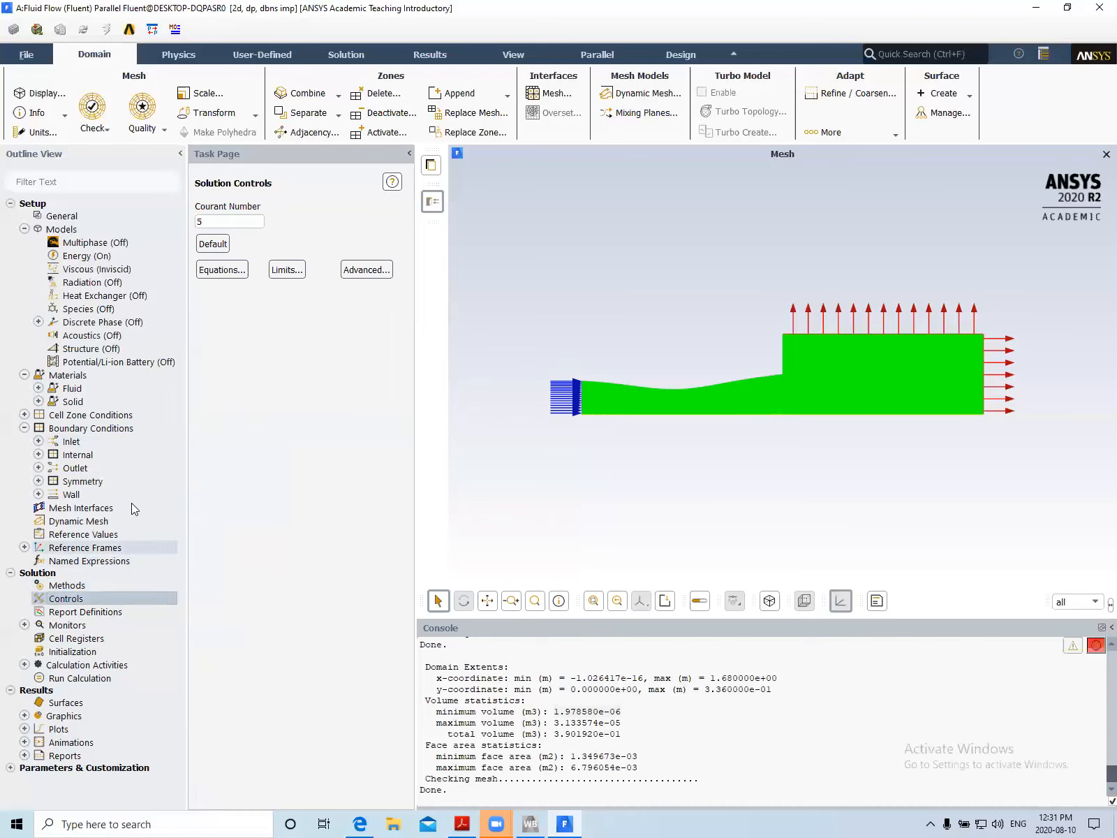
double_click(217, 221)
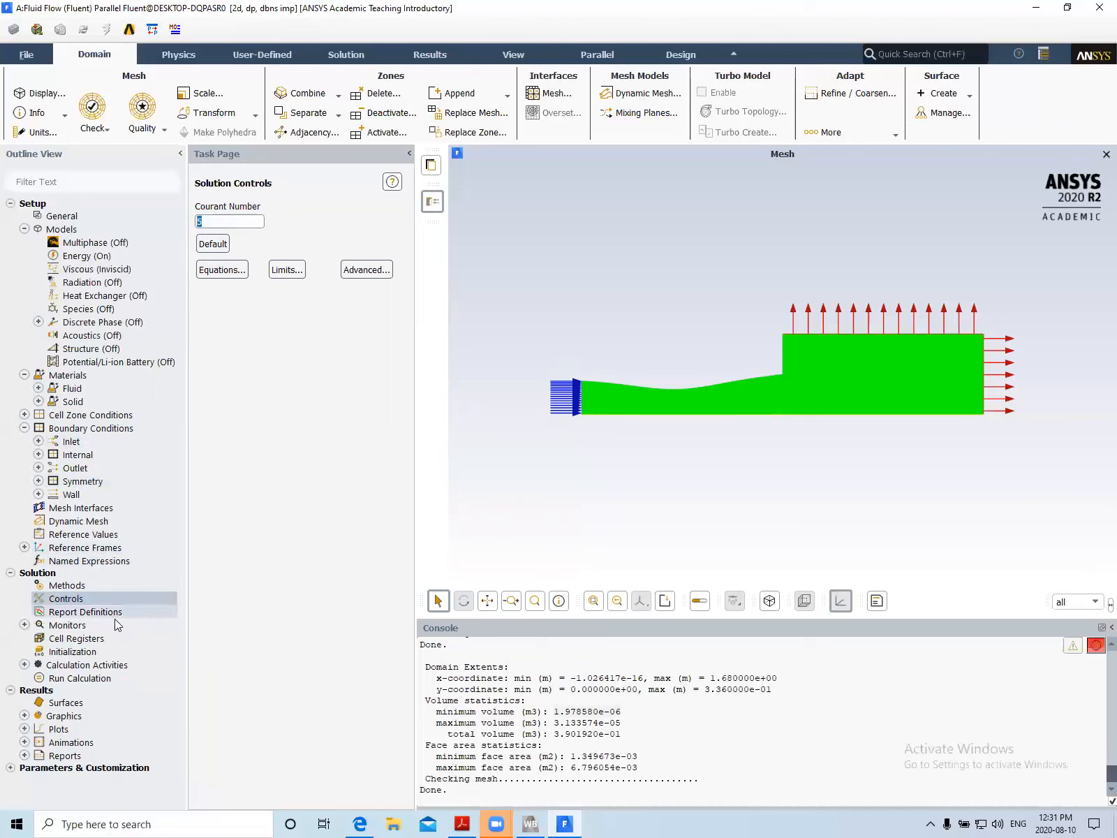
Try Standard Initialization with values computed from the inlet and a Y velocity of 0 m/s
click(90, 655)
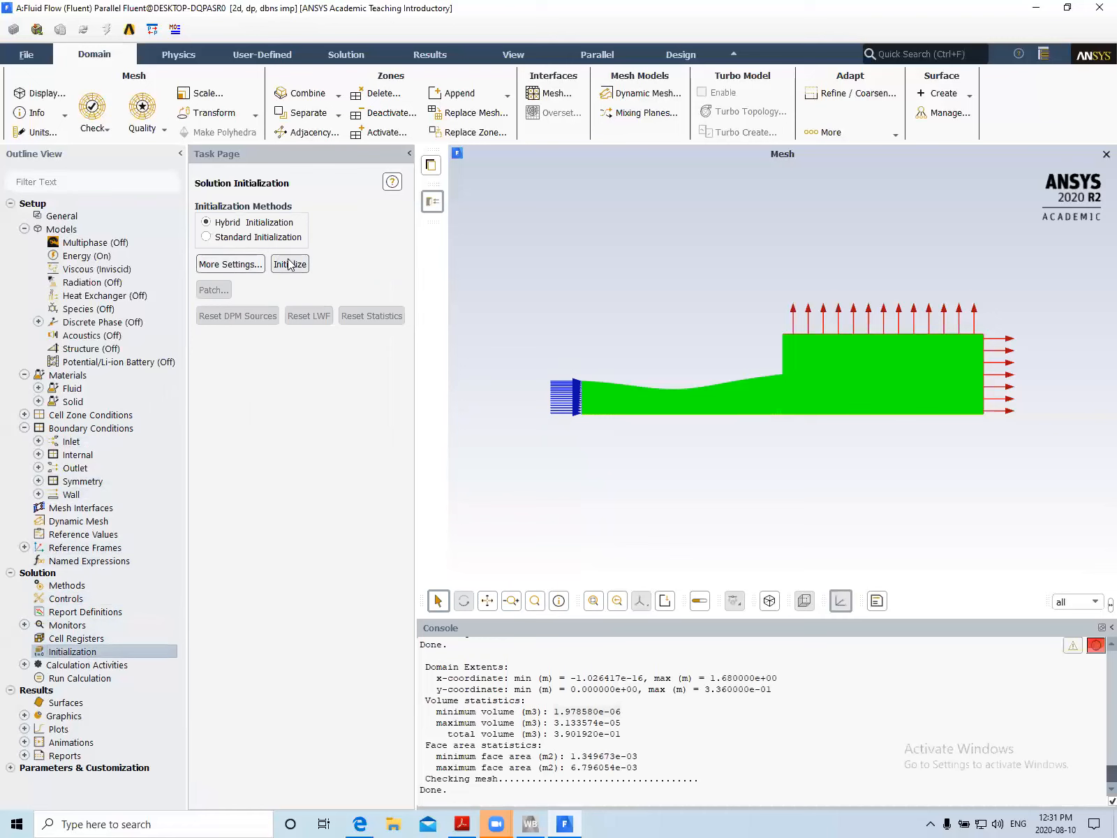
click(225, 238)
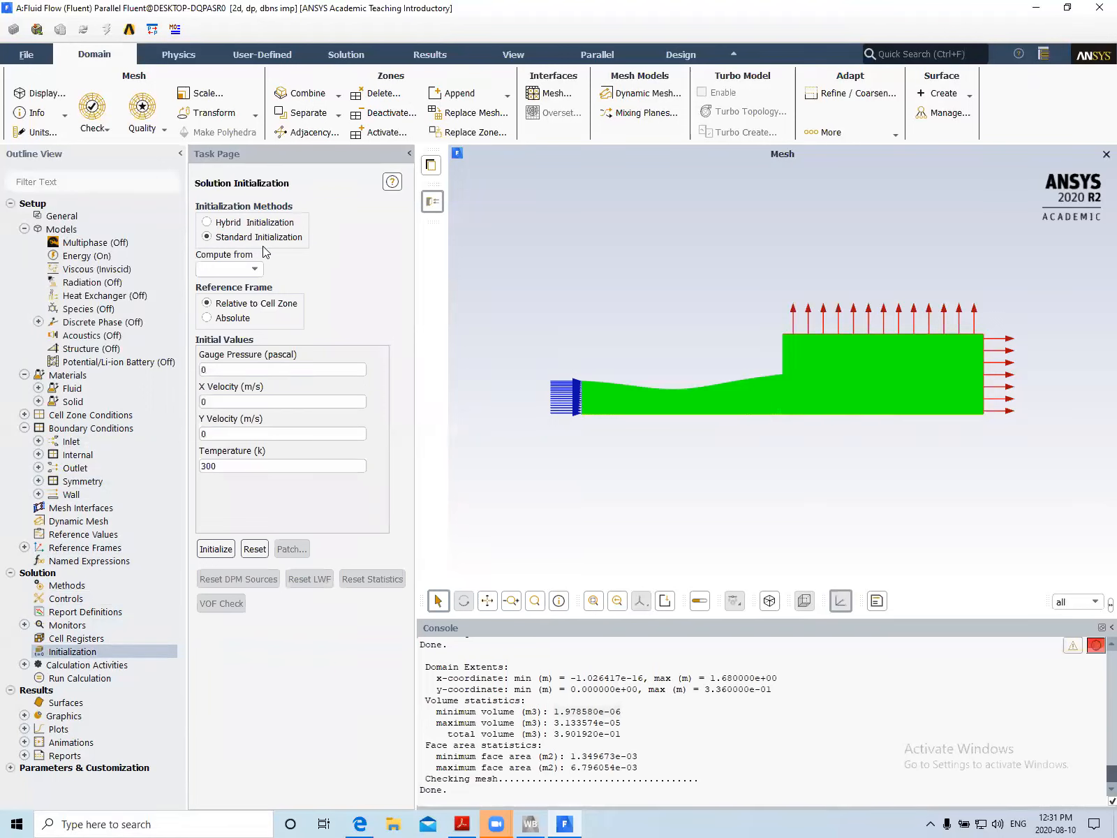
click(256, 271)
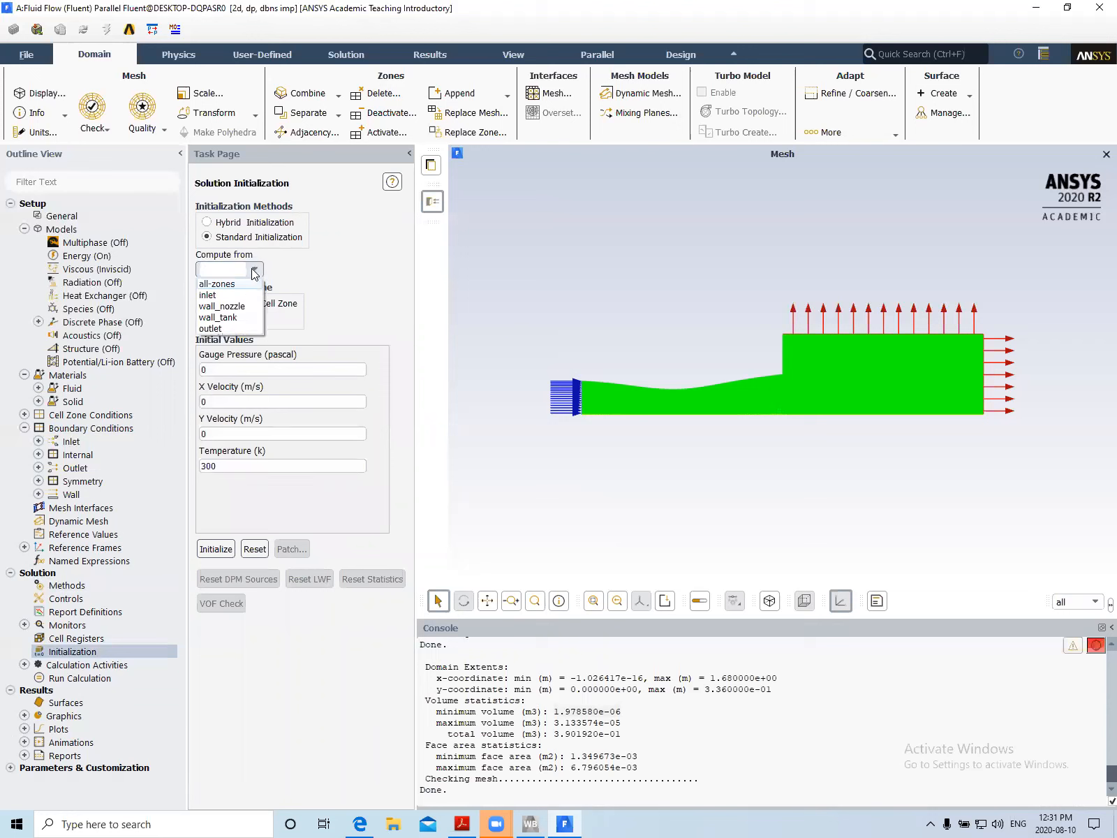
click(239, 296)
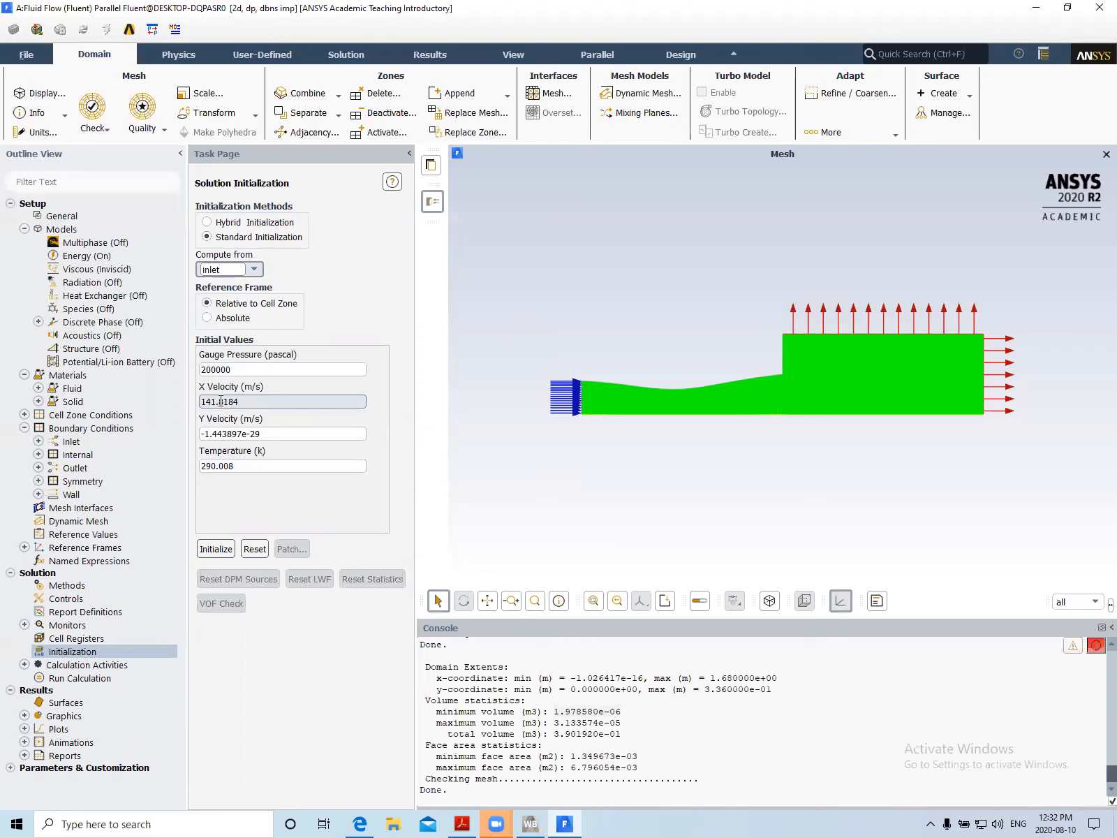
drag(272, 435, 175, 432)
text(0)
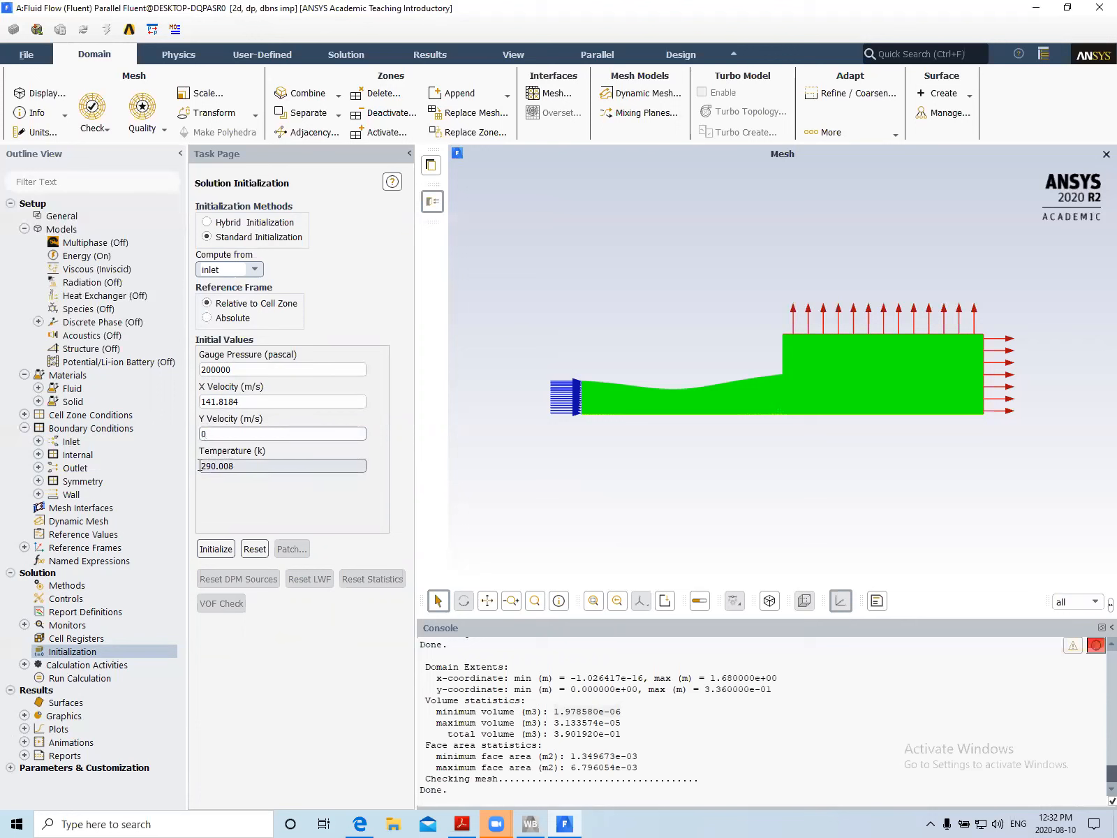
Initialize the solution with Hybrid Initialization and run the calculation with 4000 iterations
click(238, 223)
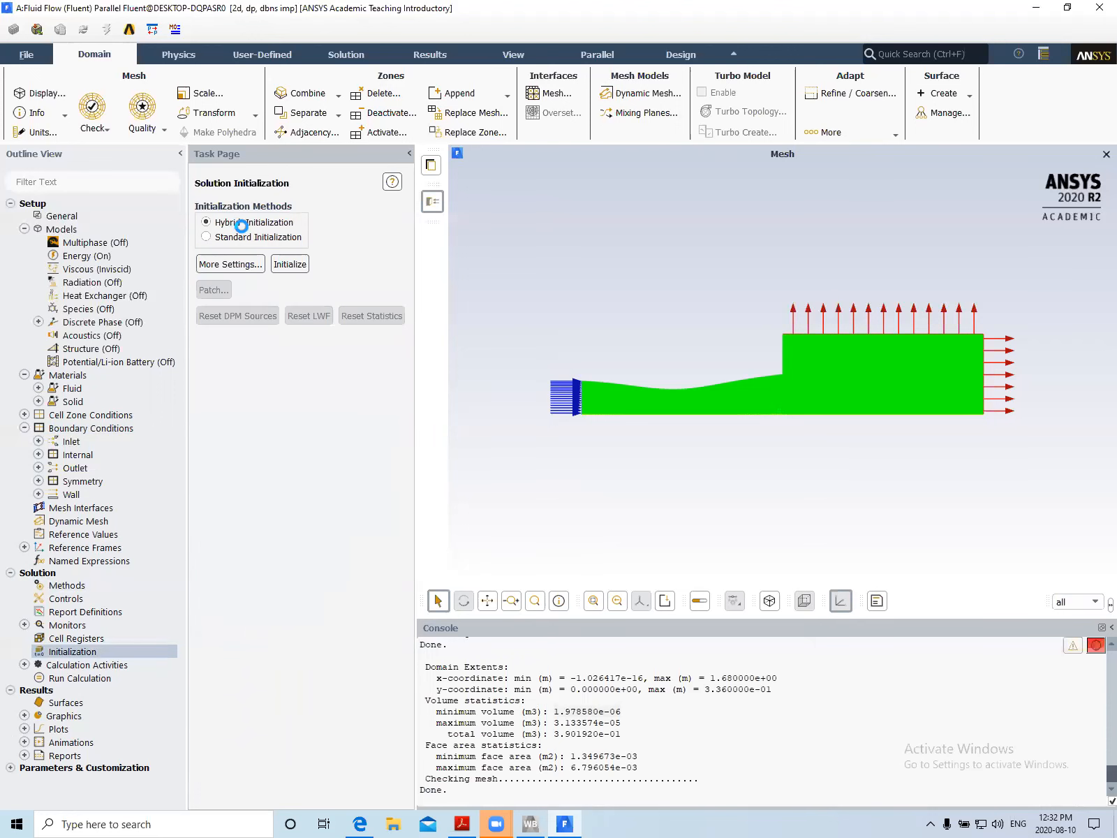
click(295, 273)
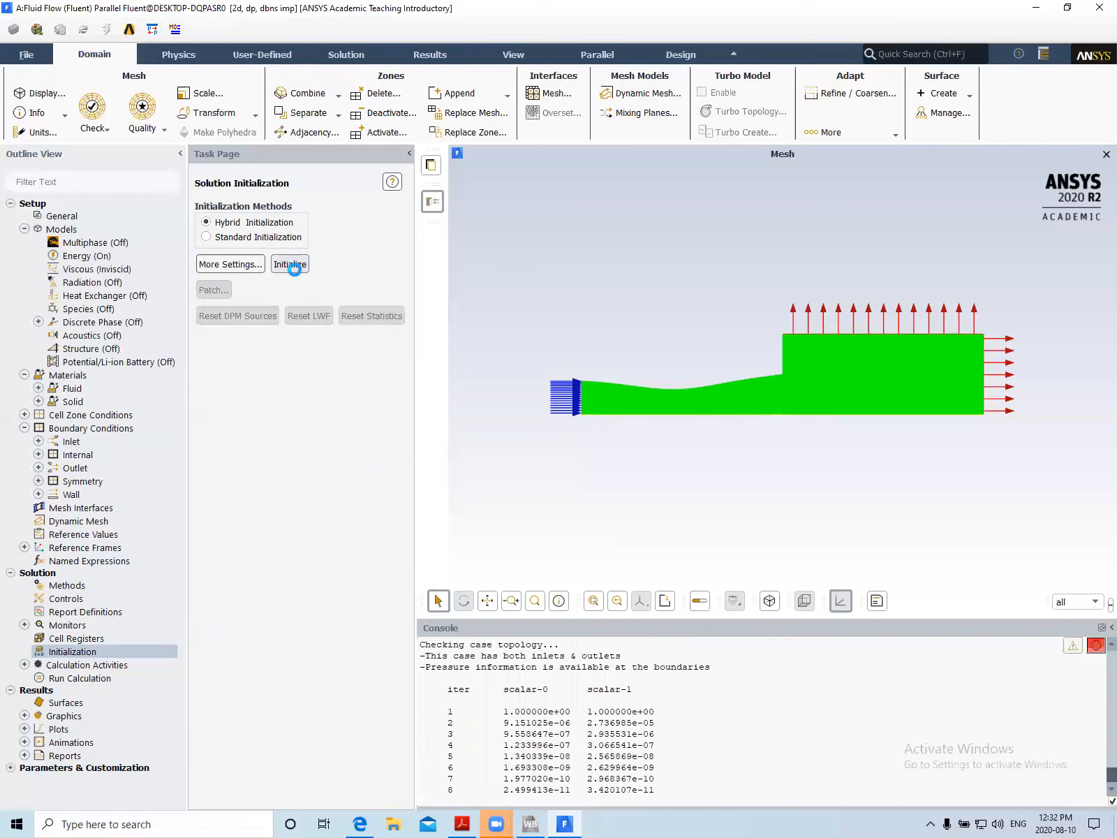
click(62, 677)
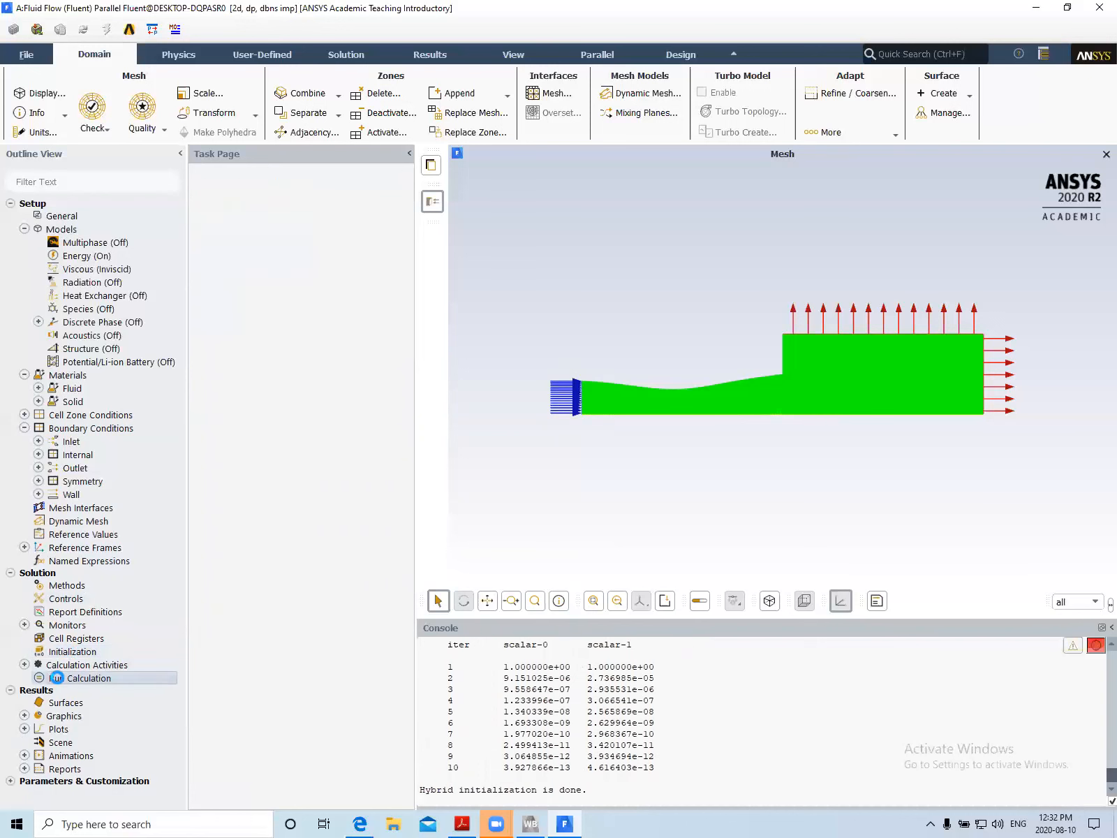
double_click(233, 269)
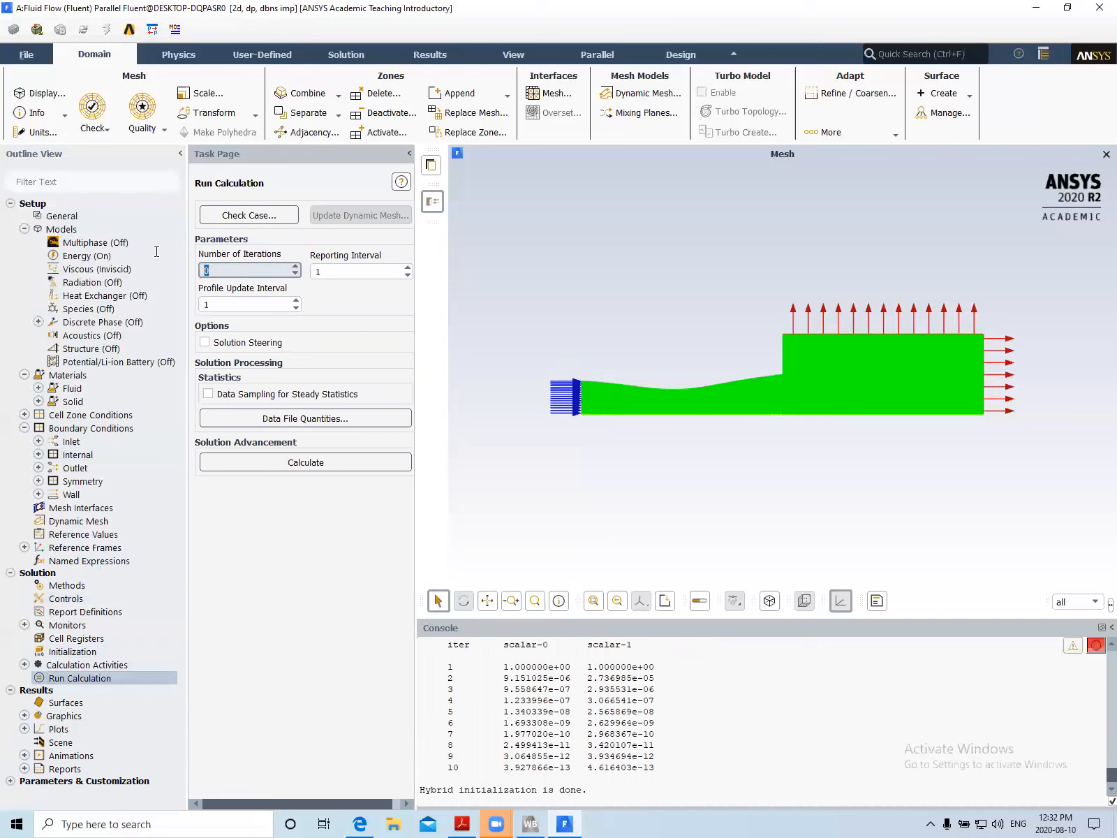
text(4000)
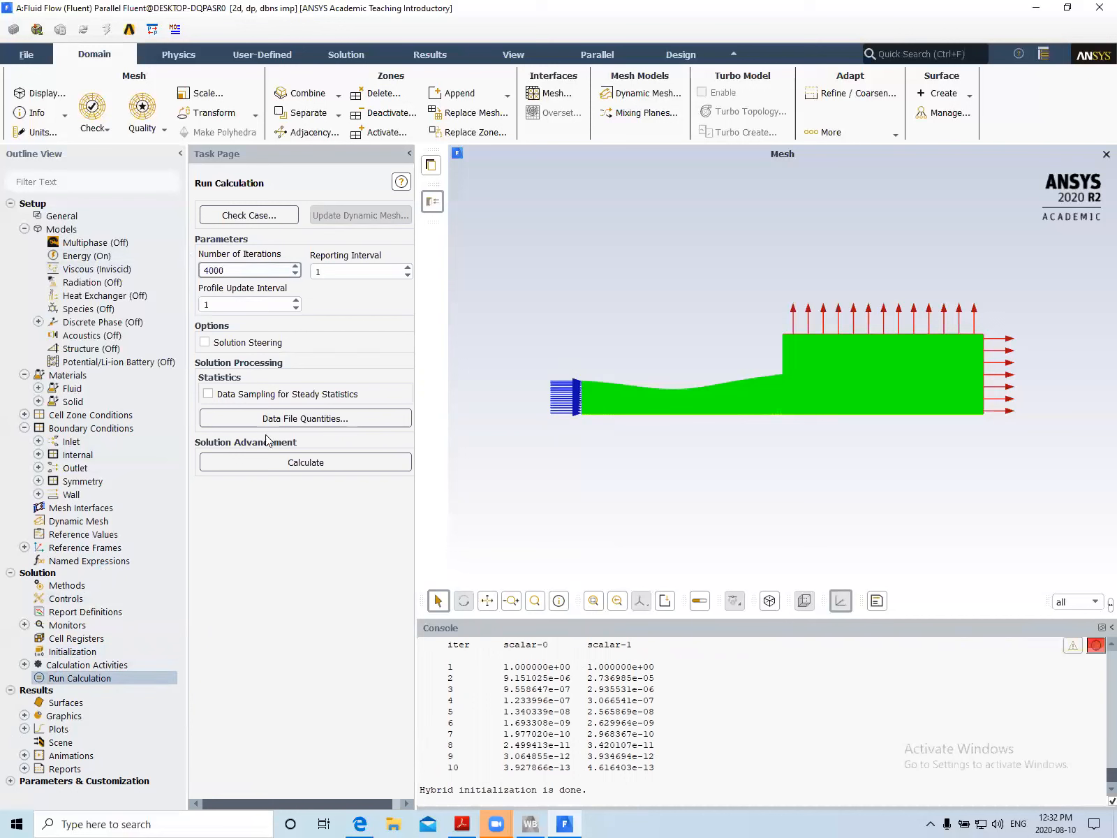
click(283, 463)
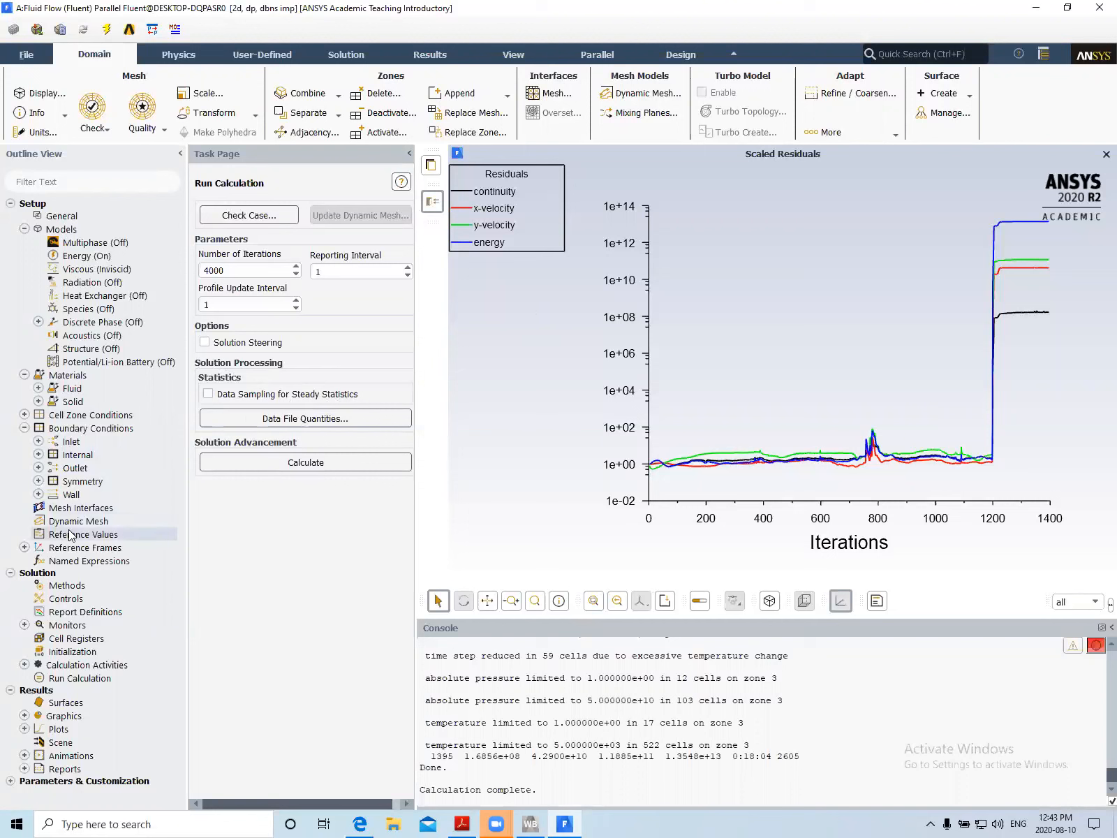
Check the solution limits, then set the Flow multigrid cycle type to W-Cycle in the advanced solution controls
double_click(74, 598)
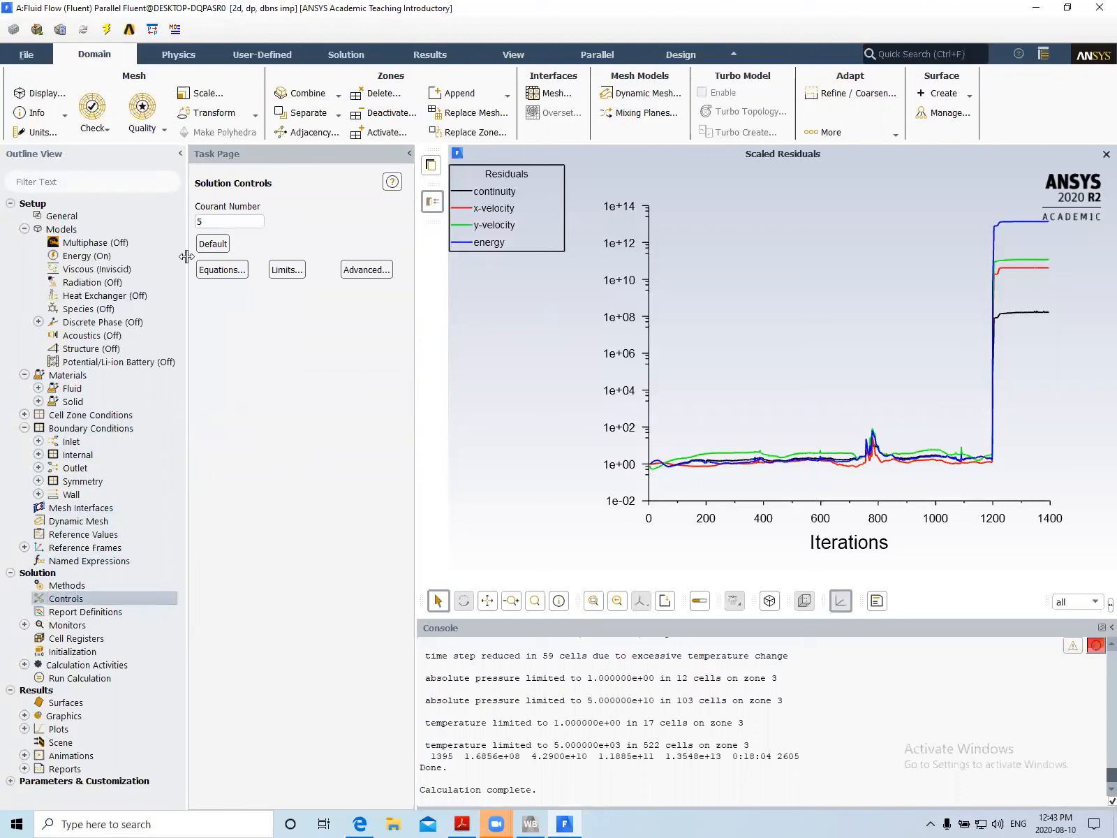
click(285, 274)
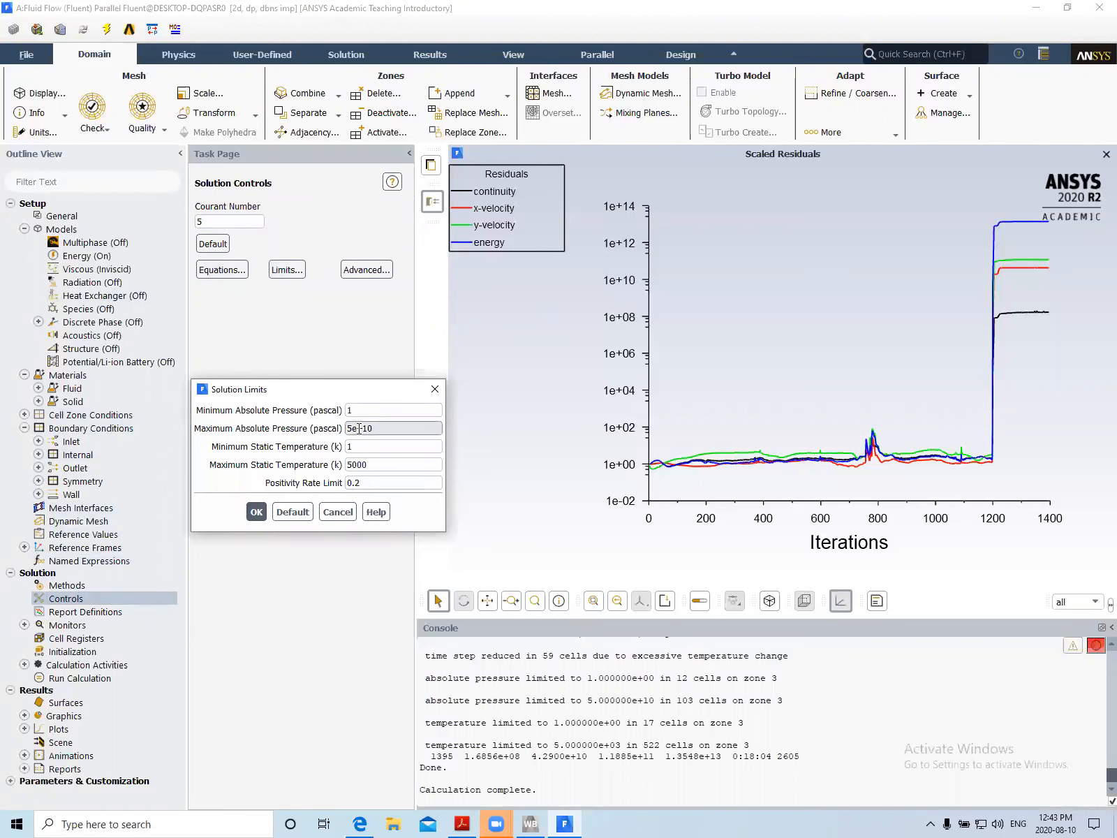
click(441, 387)
click(354, 274)
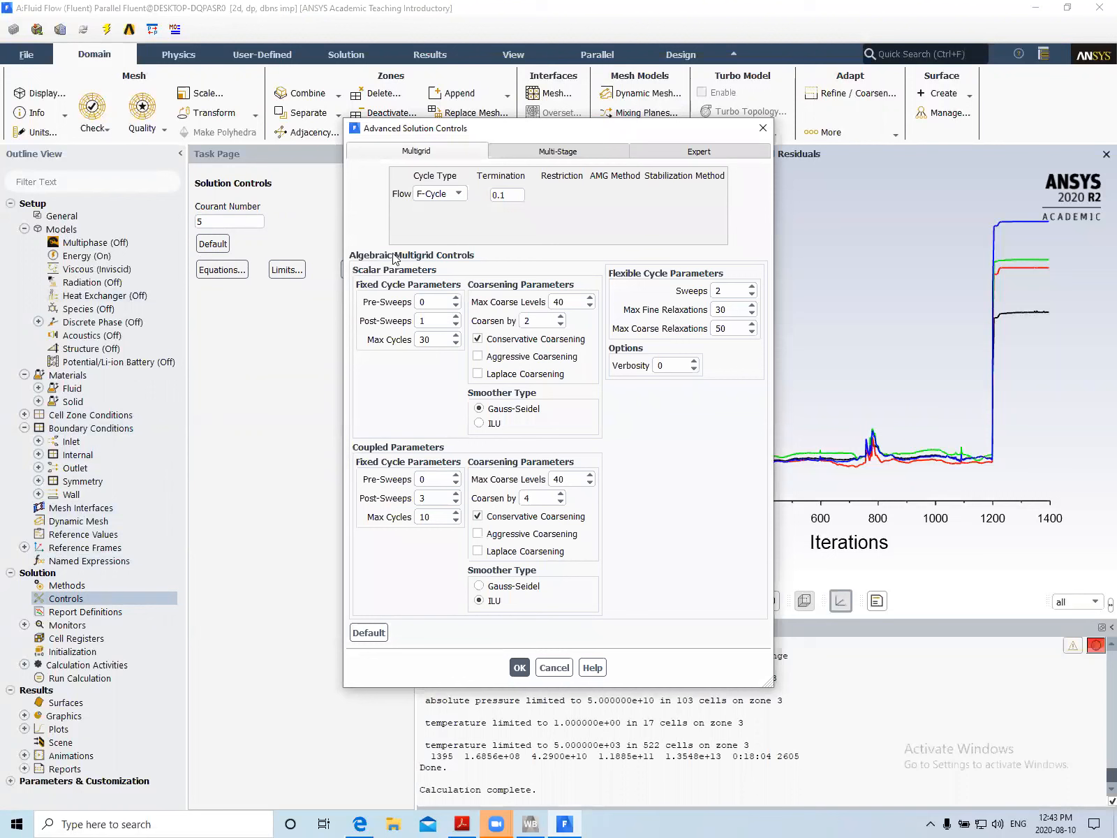
click(460, 197)
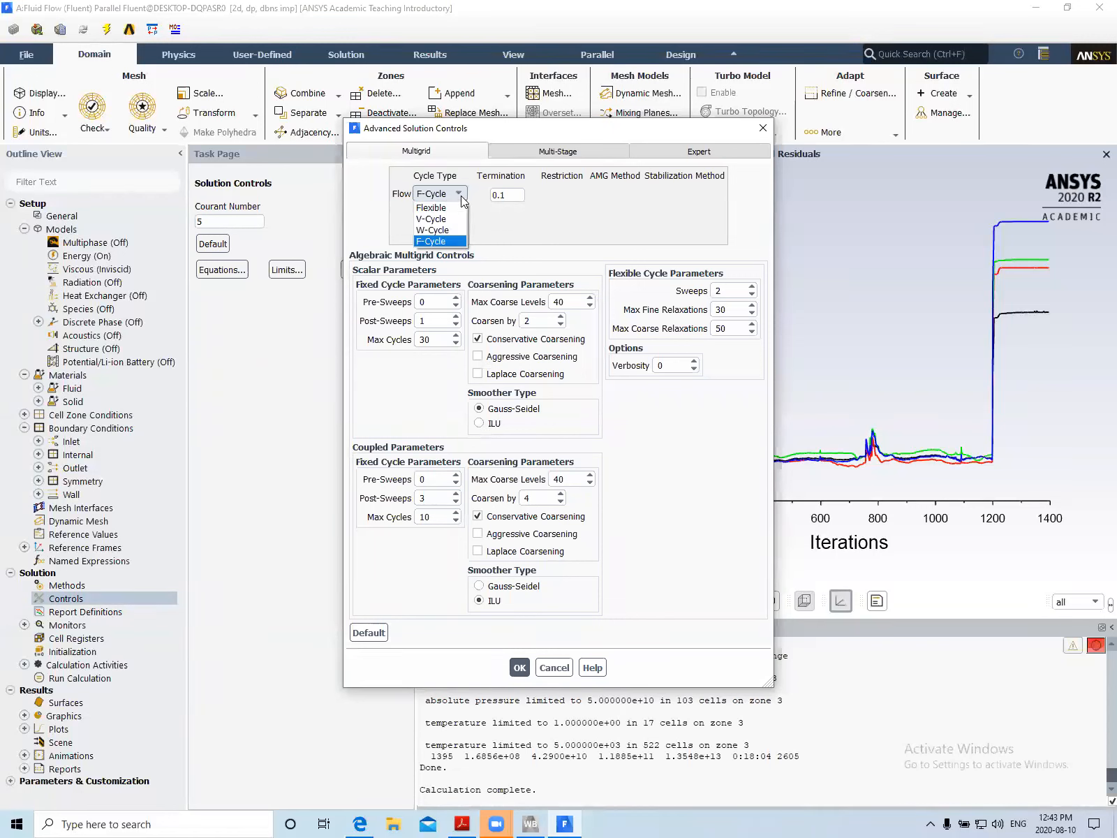
click(450, 231)
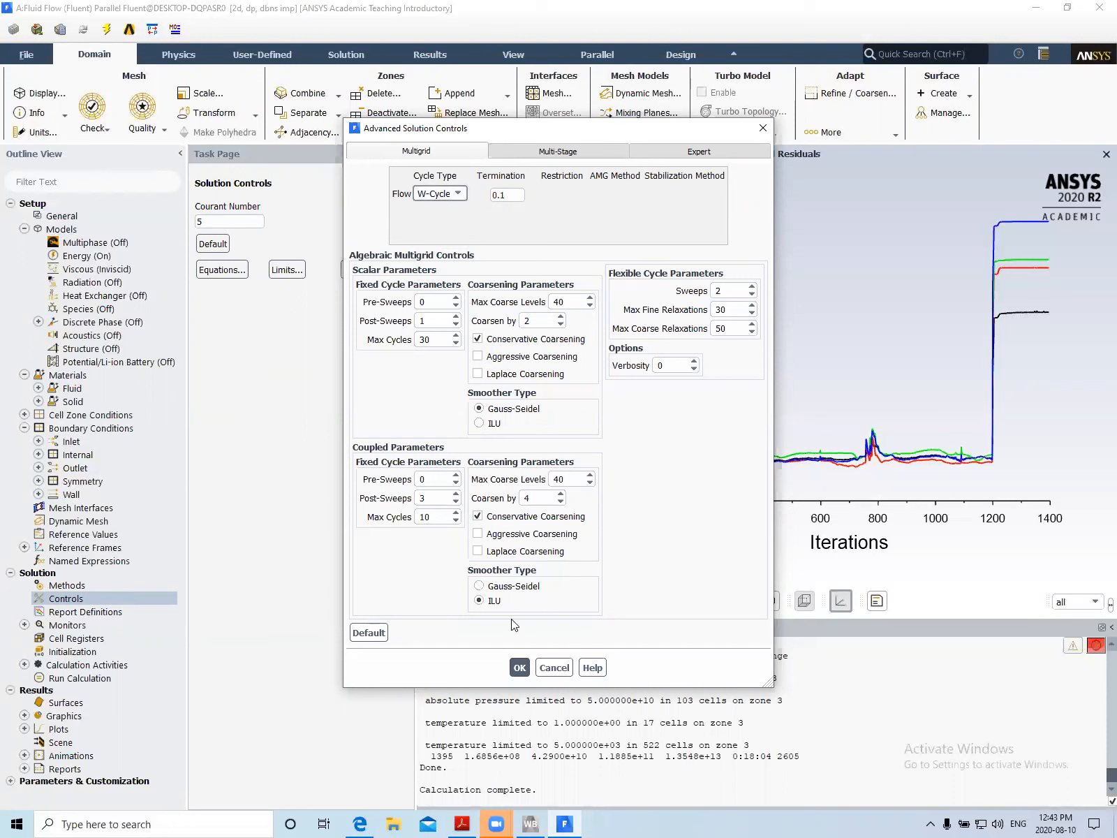
click(517, 668)
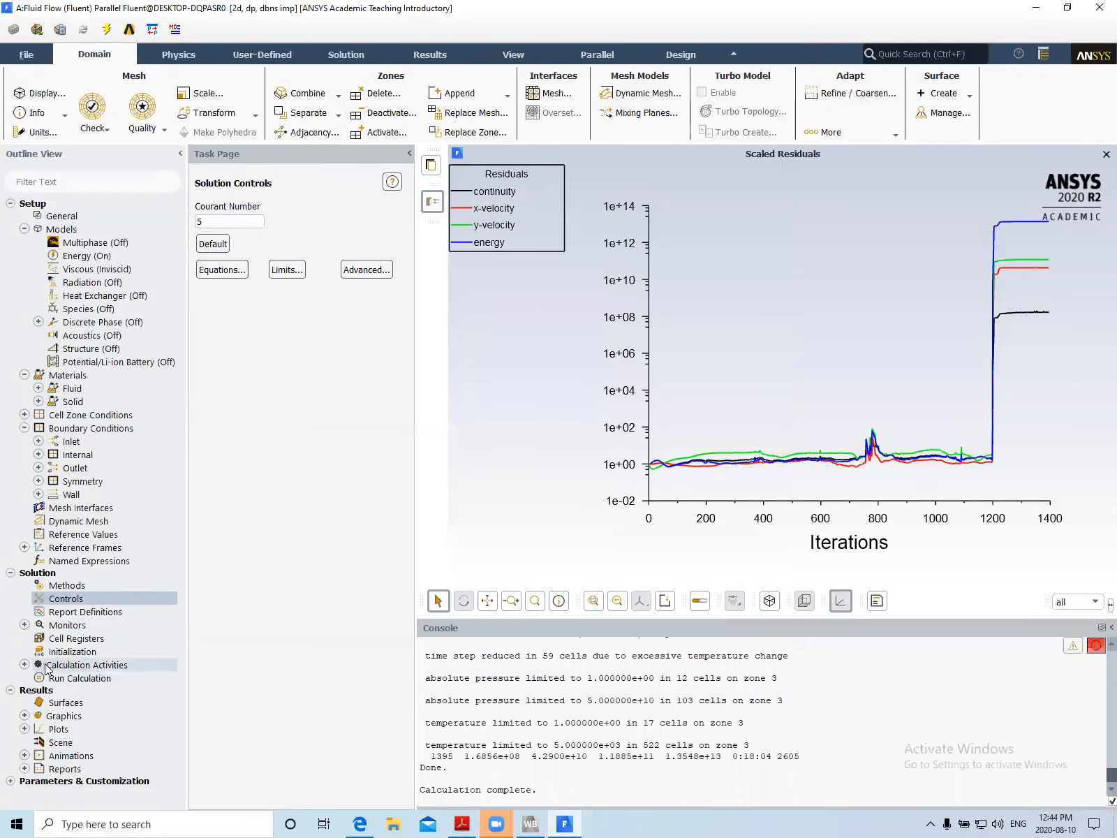
Reinitialize the solution with Hybrid Initialization, discarding the unsaved data
click(71, 681)
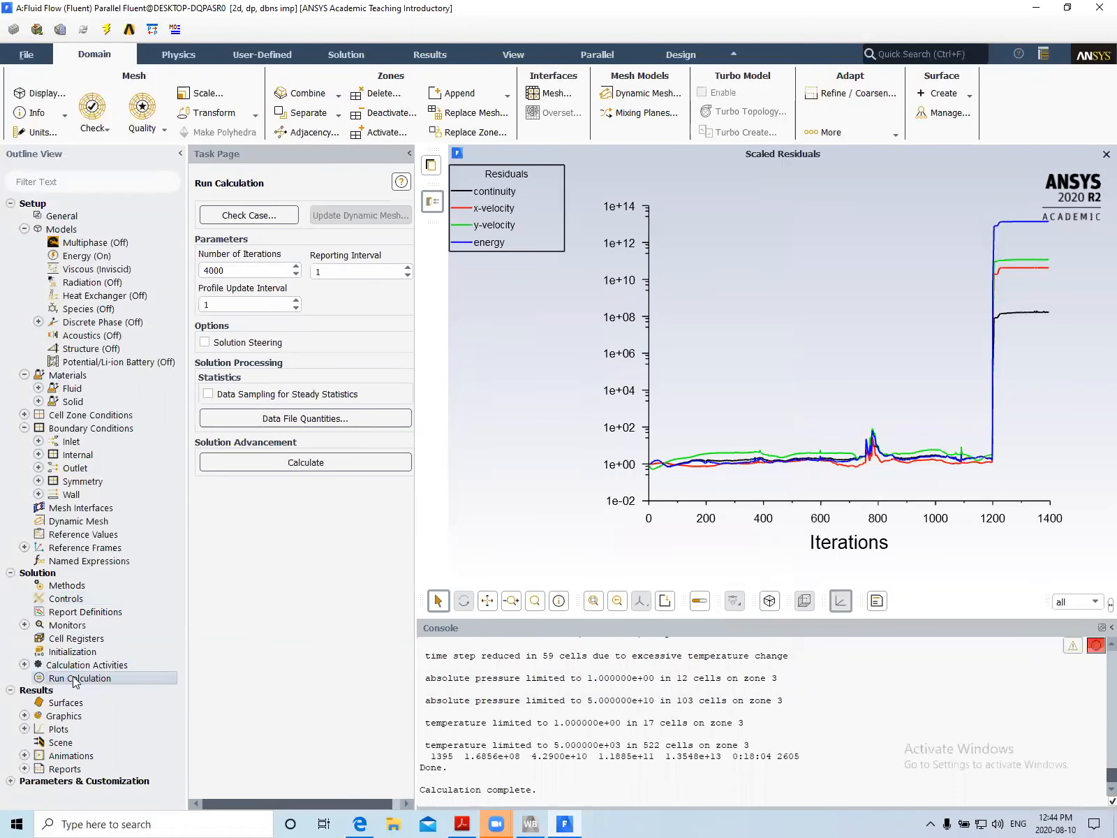
click(73, 651)
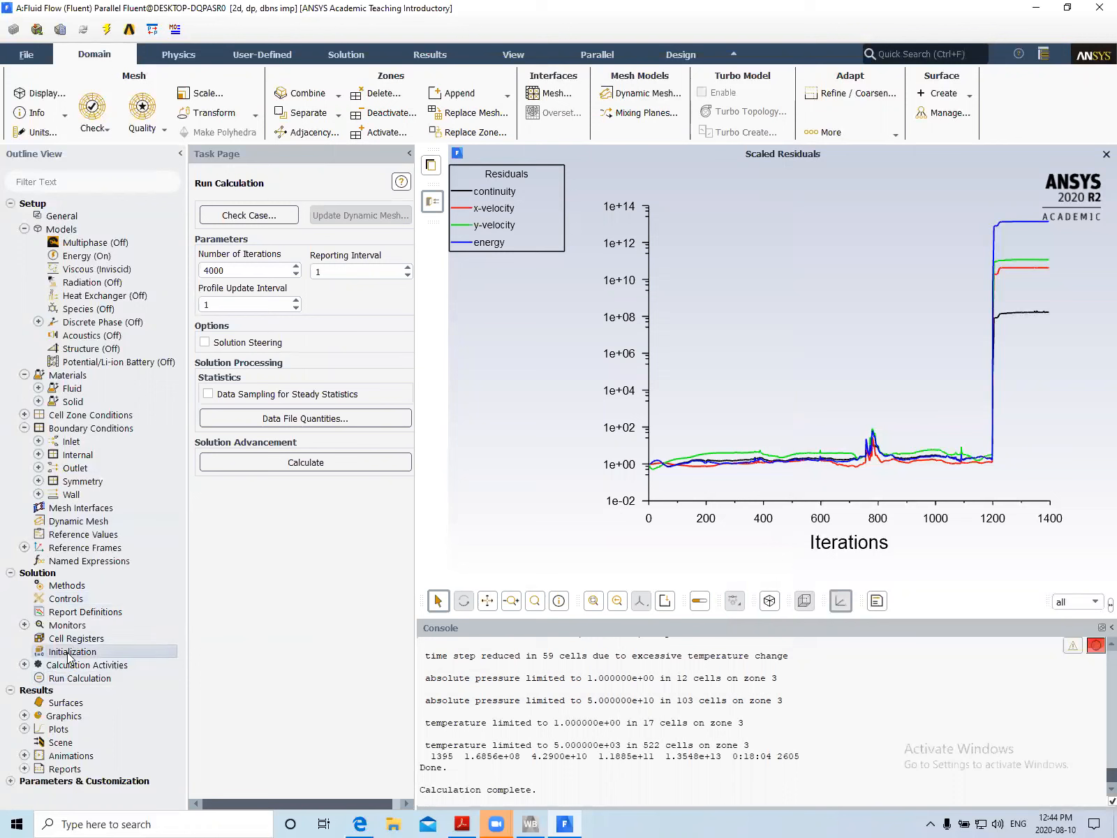
click(287, 266)
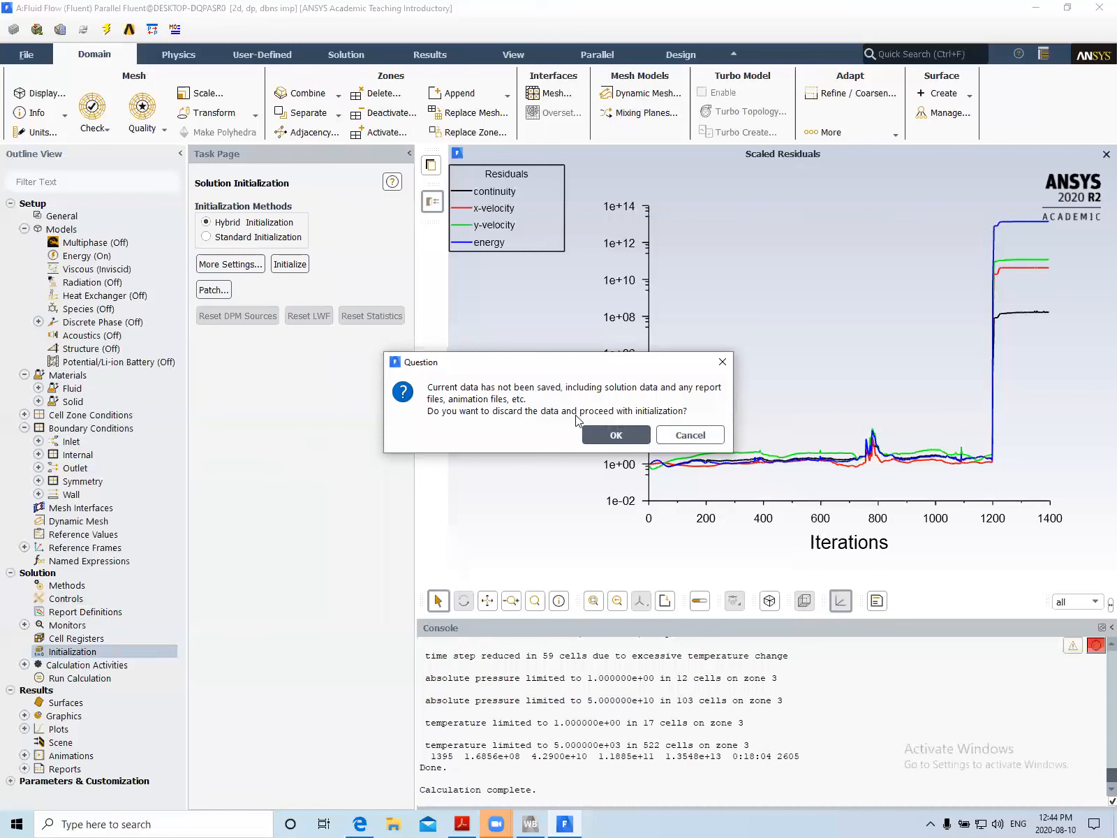
click(612, 435)
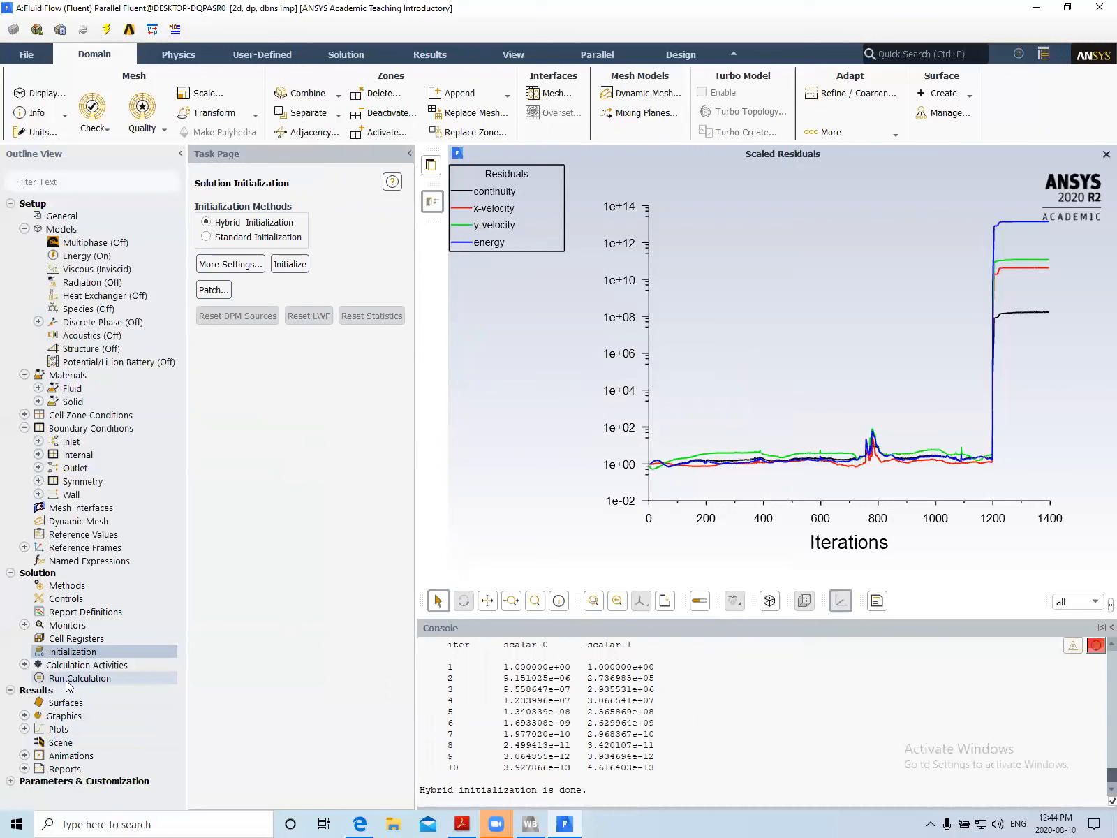
Enable Solution Steering for the calculation and set its Courant number to 0.1 initial and 1 maximum
double_click(70, 678)
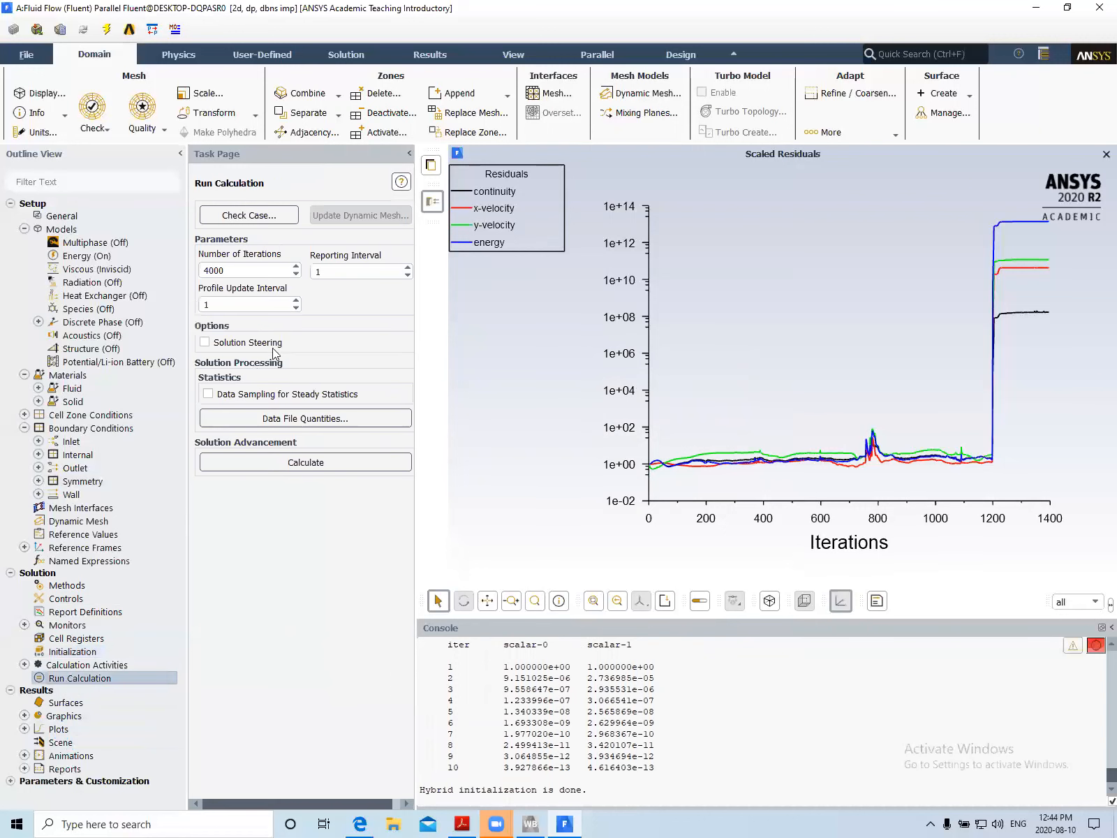
click(204, 342)
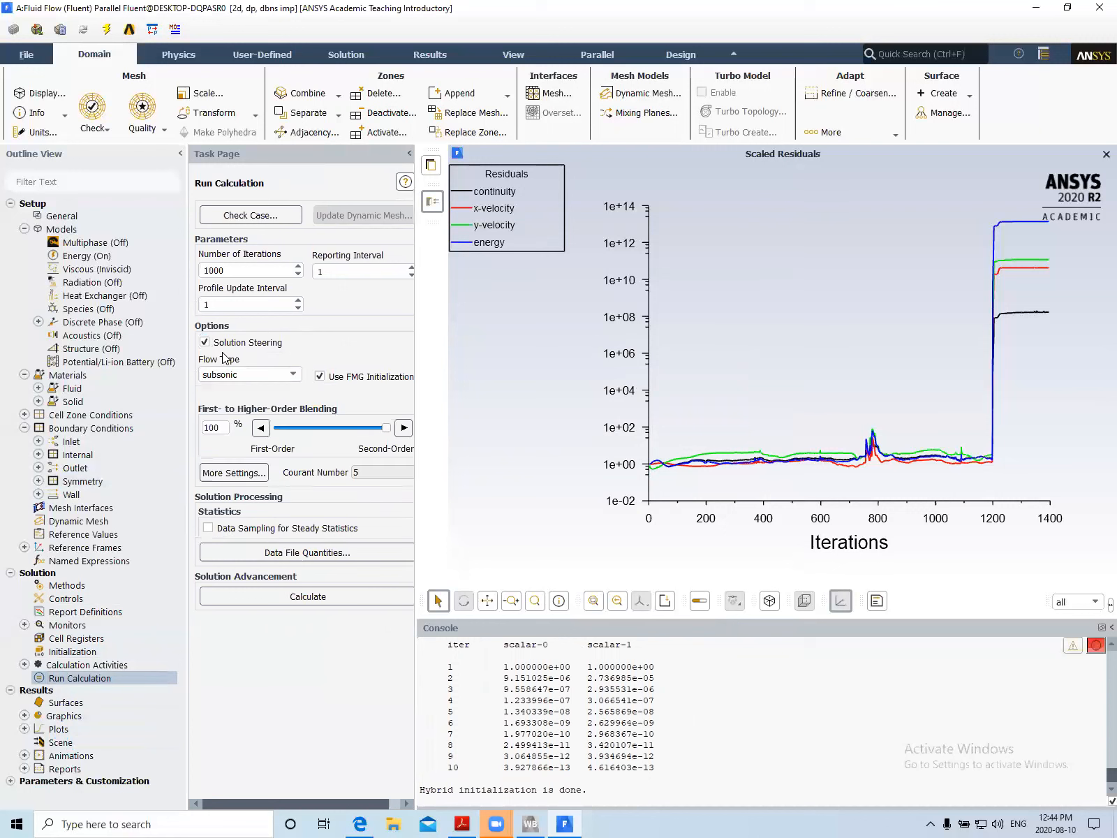
click(258, 473)
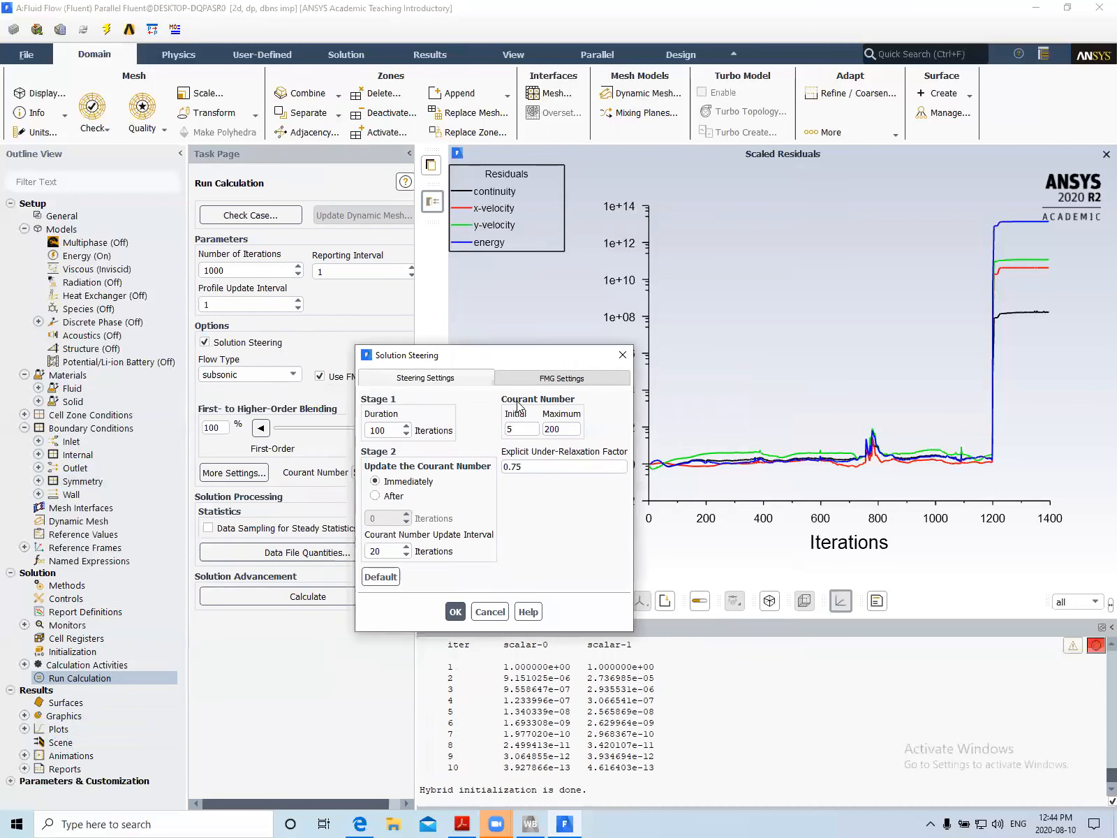
click(529, 425)
key(Tab)
text(1)
key(shift+Tab)
text(0.1)
double_click(534, 428)
text(0.1)
double_click(553, 430)
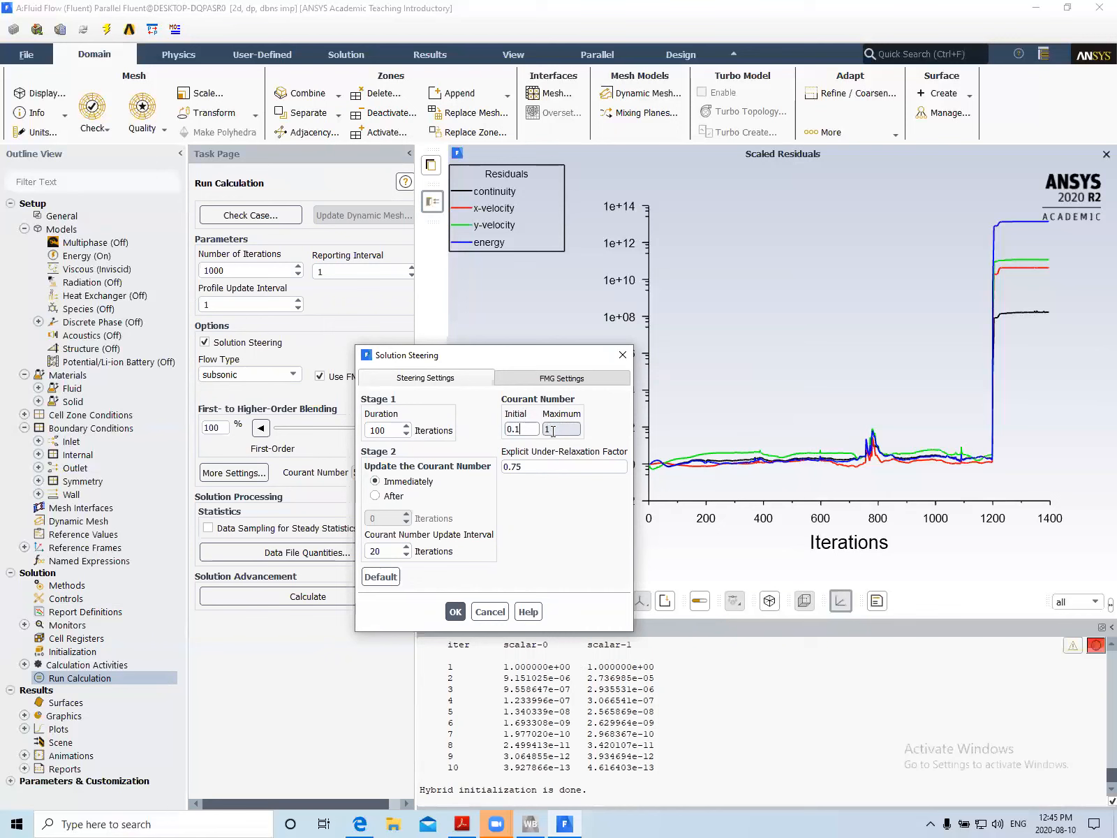
Set the steering's explicit under-relaxation factor to 0.4 and run the calculation with 1000 iterations
click(525, 467)
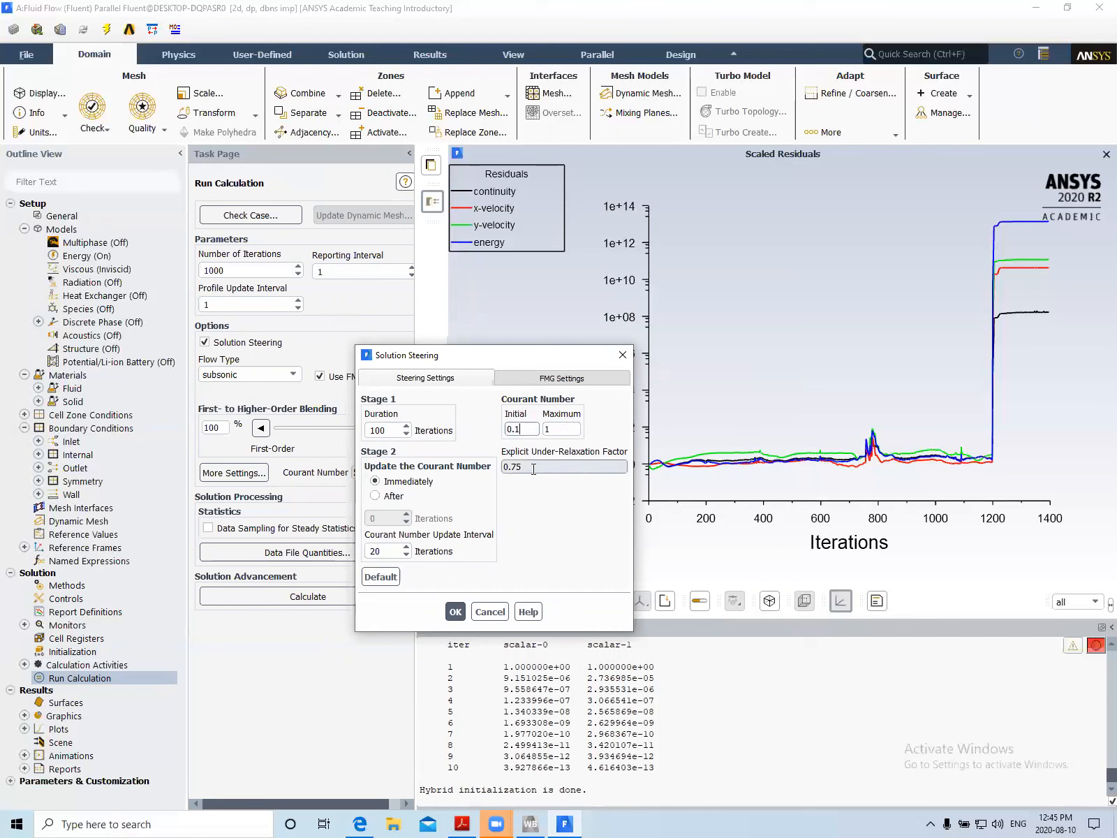
drag(512, 467, 531, 461)
text(4)
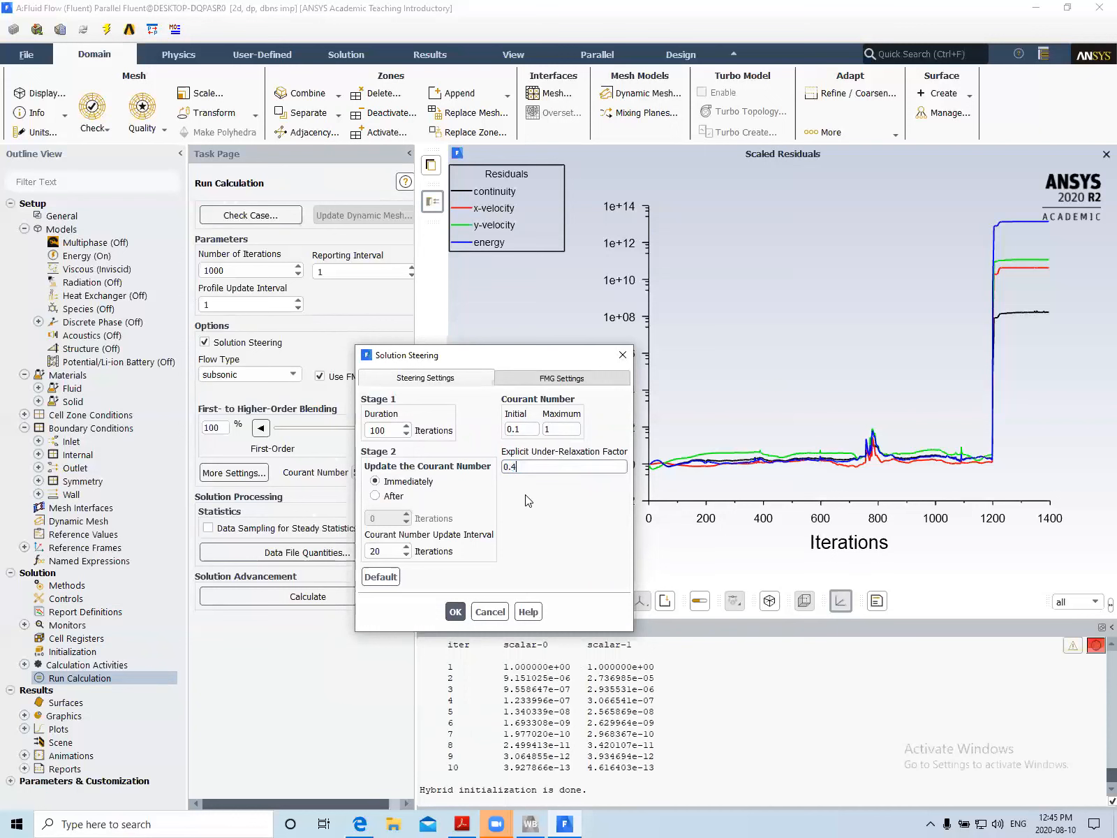
click(458, 613)
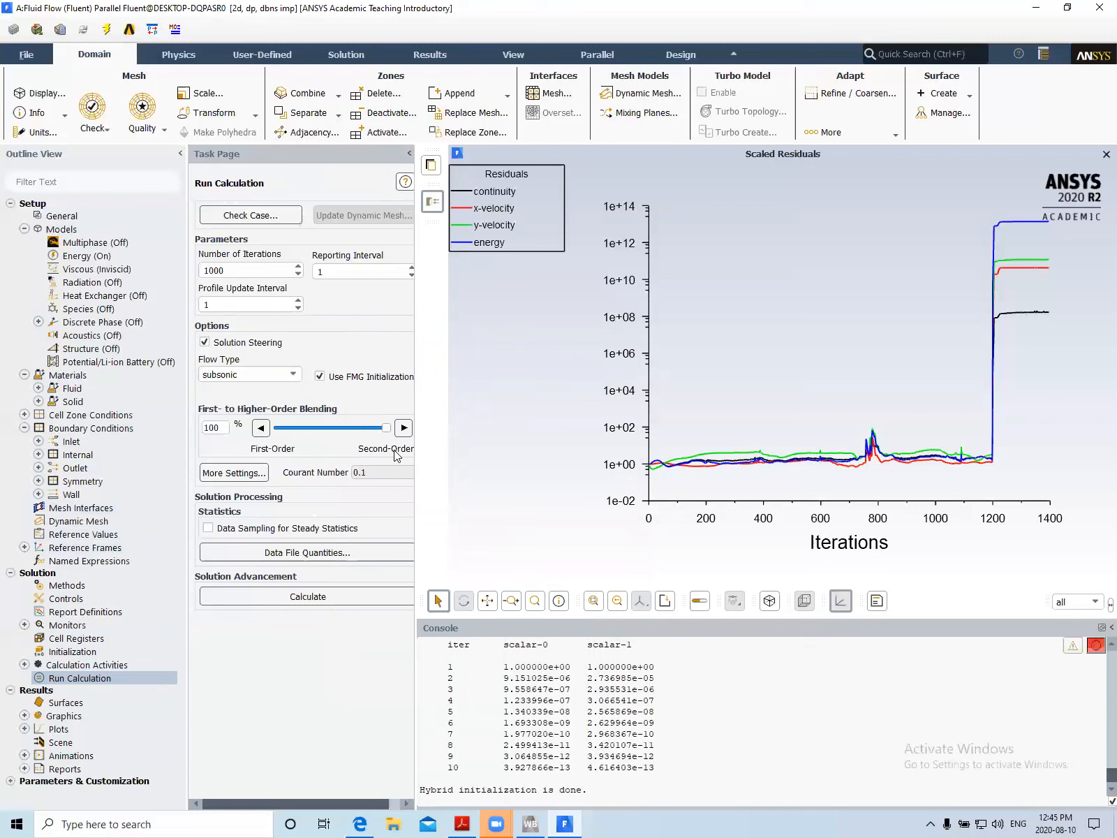
click(290, 599)
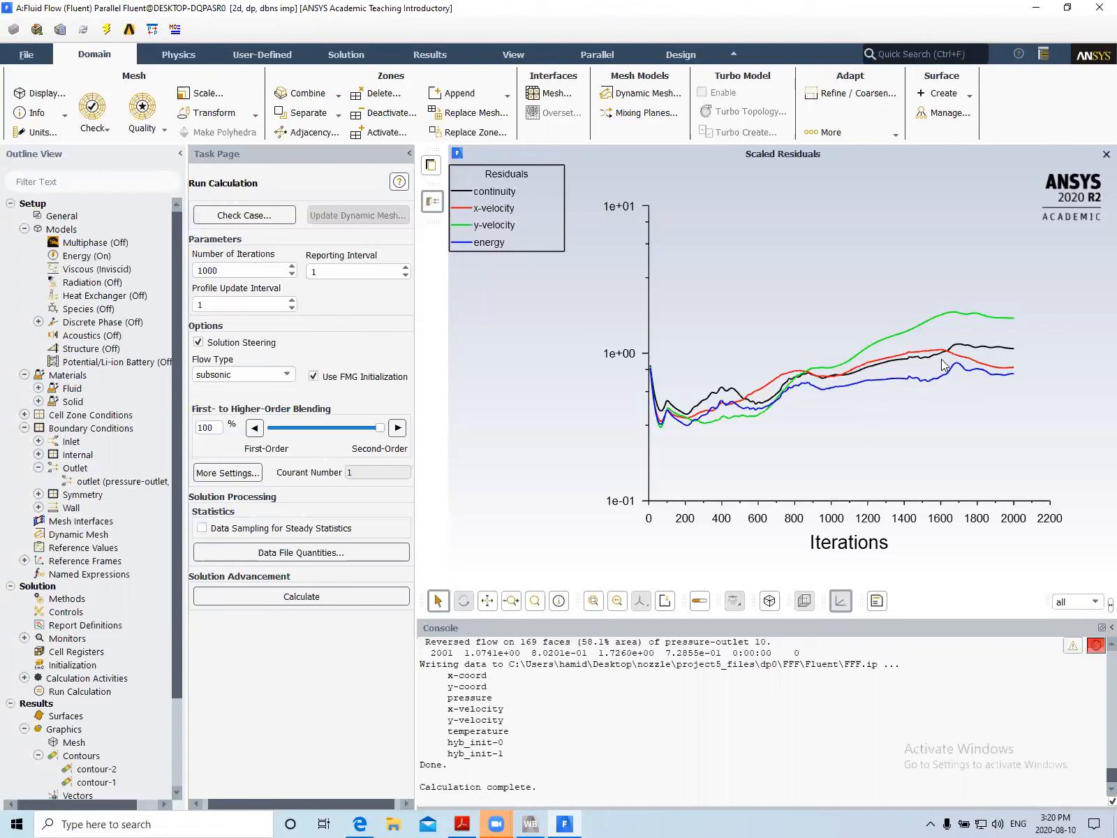
Display the contour-2 Mach number plot on solid-surface_body and examine the flow through the nozzle, its exit and the tank
double_click(83, 770)
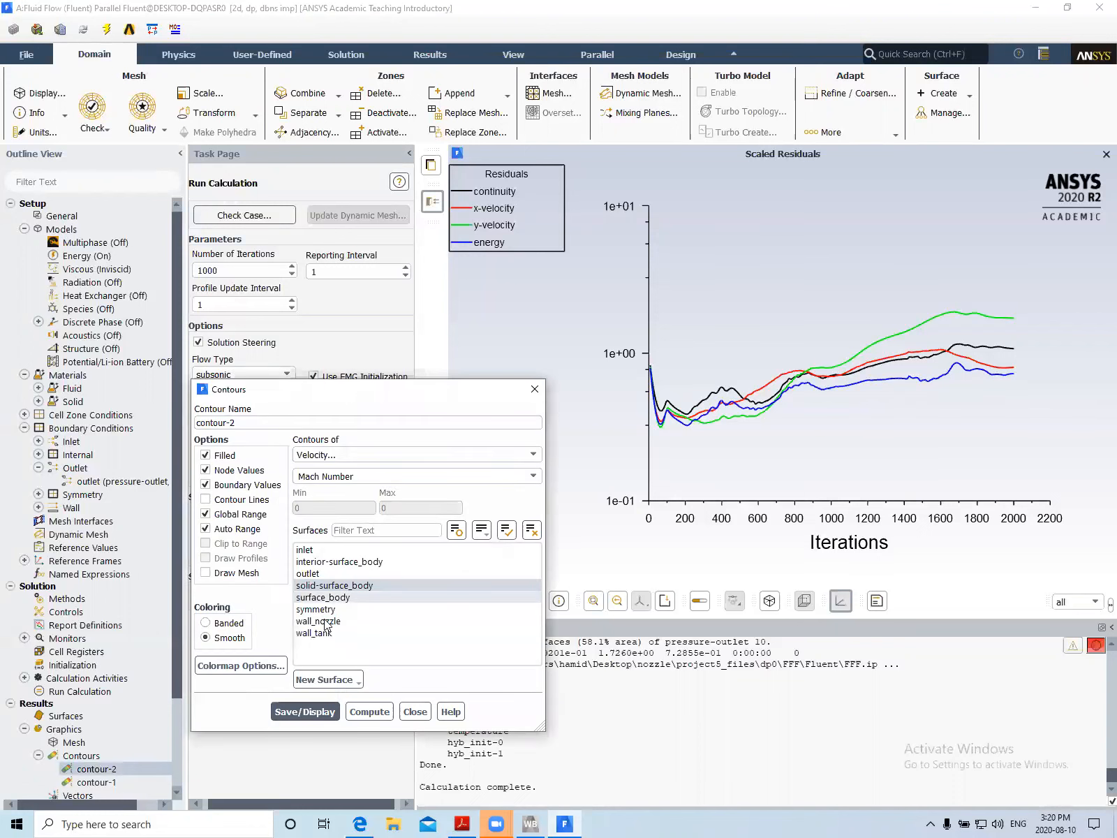
click(306, 711)
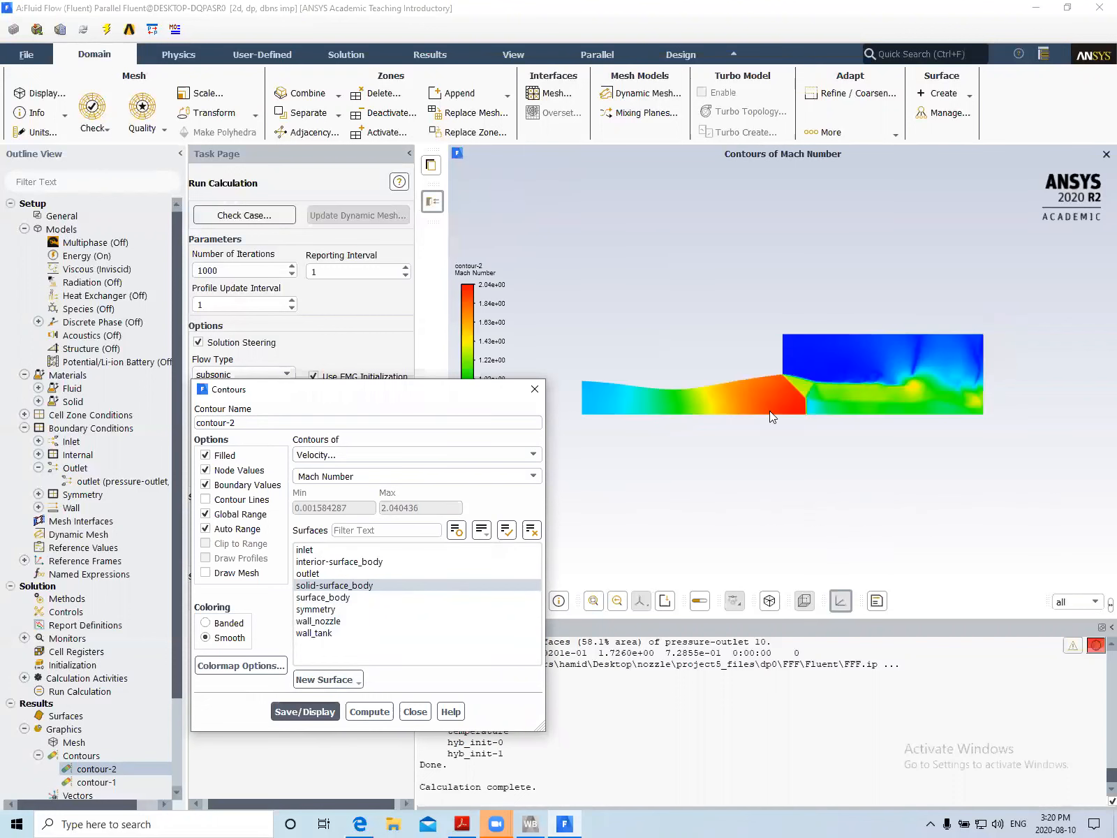
scroll(759, 405, up, 5)
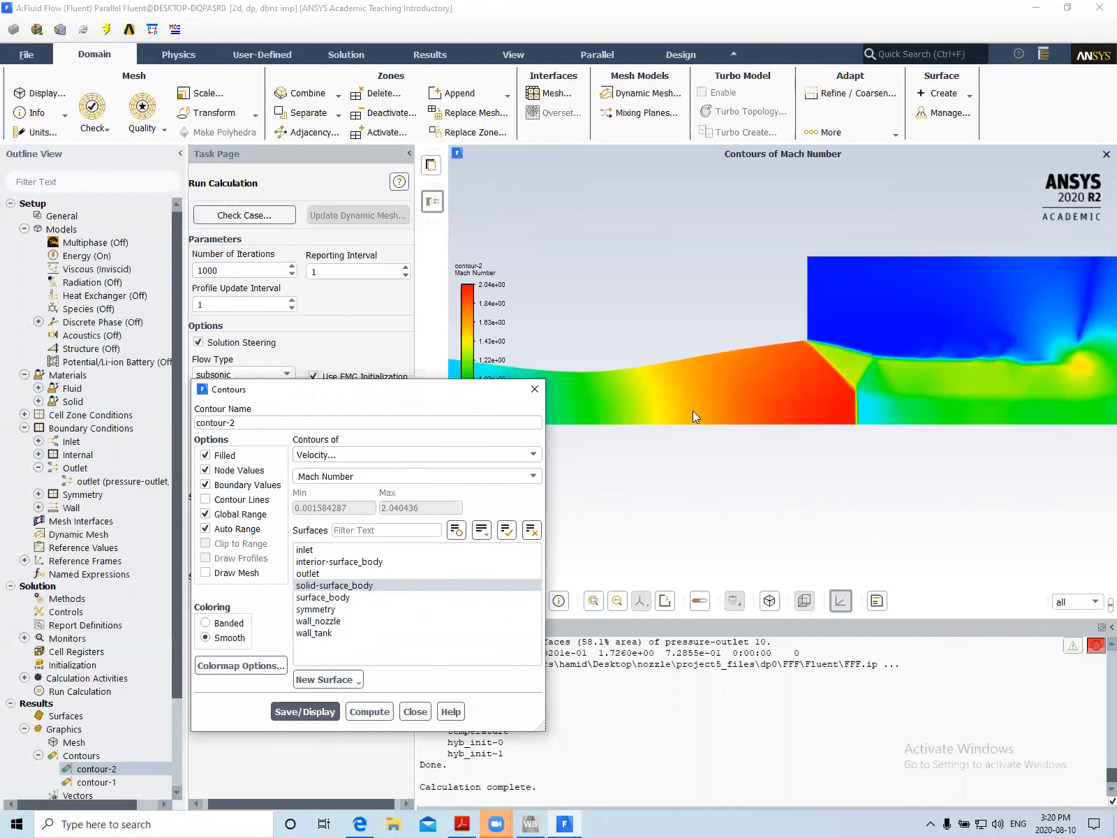
click(641, 393)
drag(693, 403, 863, 385)
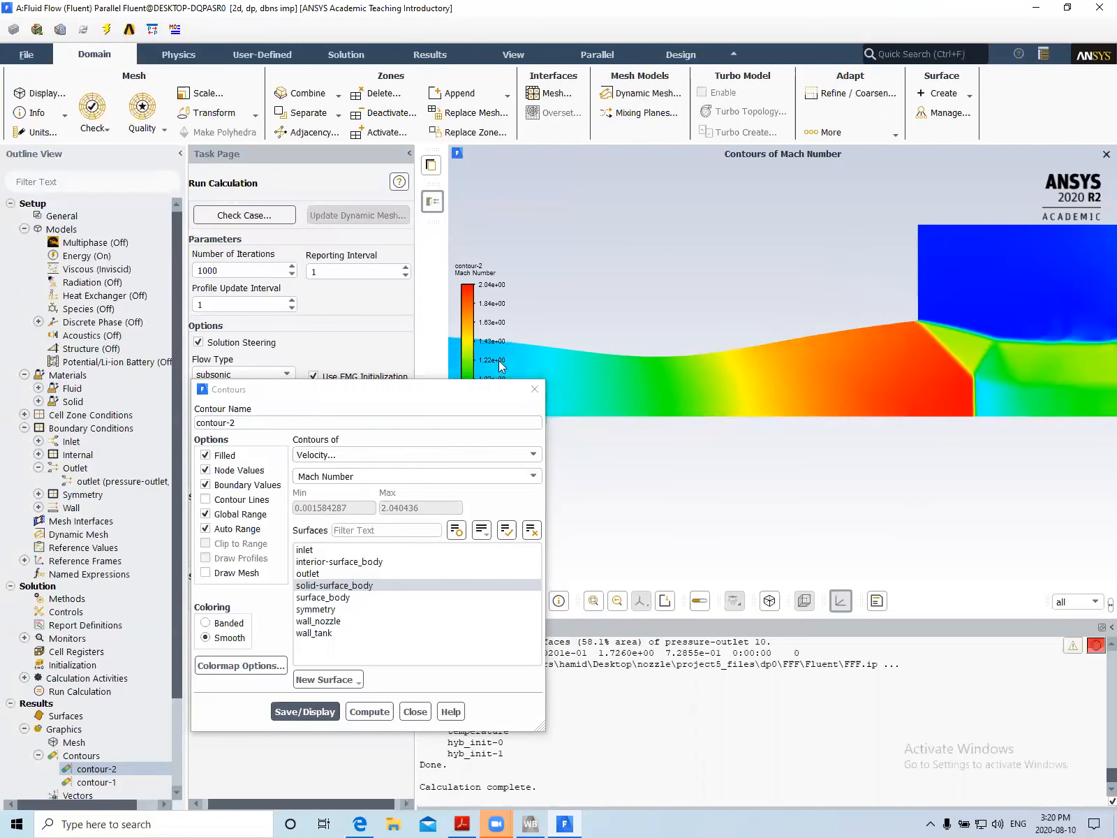
click(535, 389)
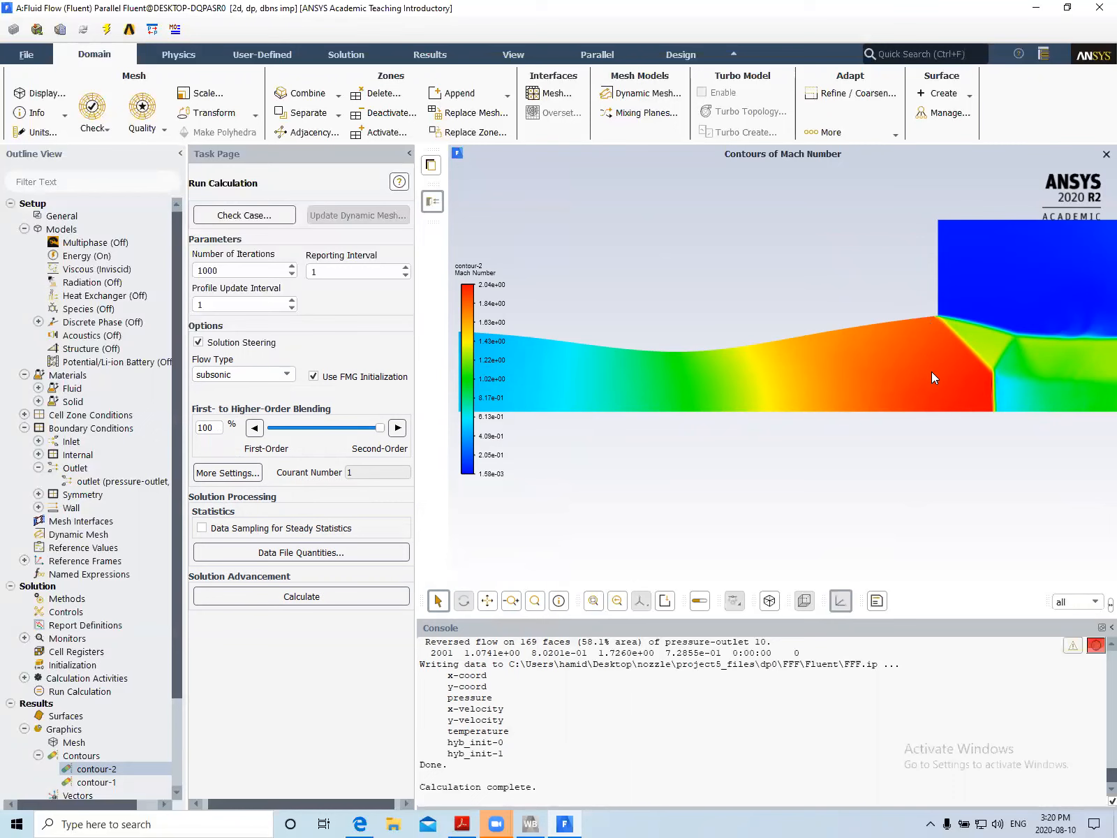
drag(962, 357, 455, 400)
drag(1076, 387, 1005, 375)
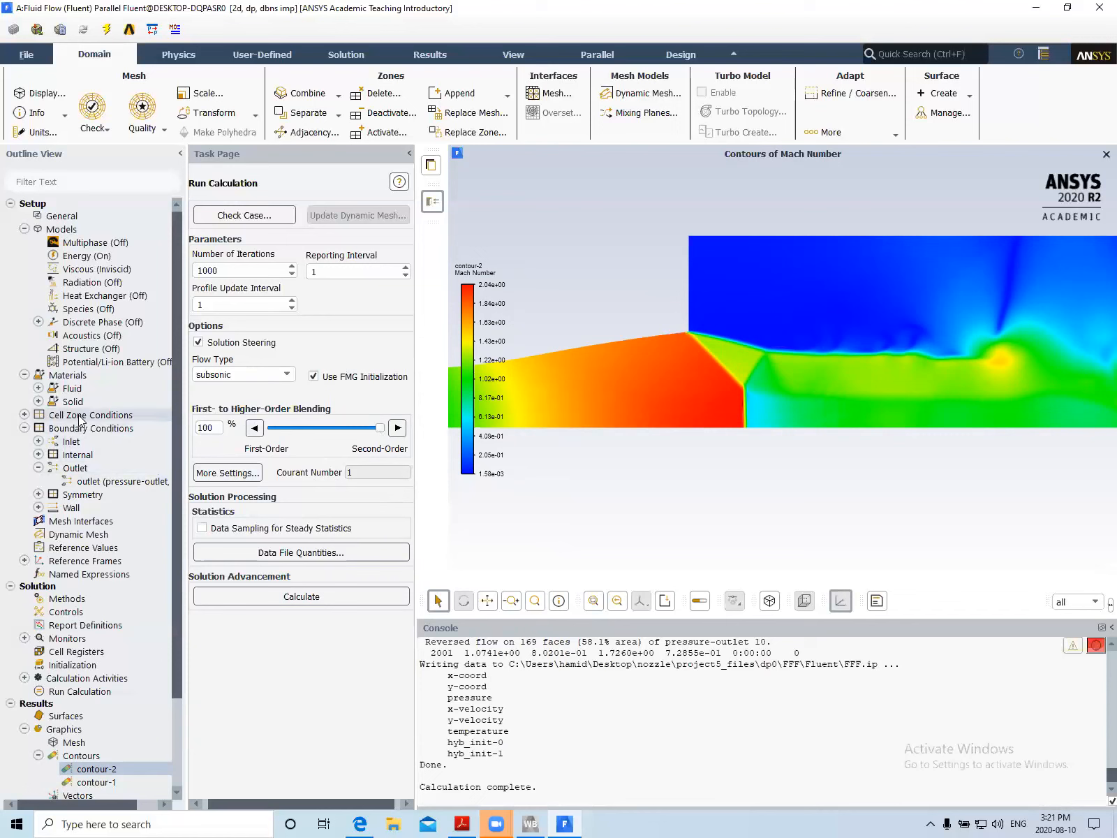
Set first- to higher-order blending to 50% and run 2000 iterations, using the settings changes for the current calculation only
click(64, 599)
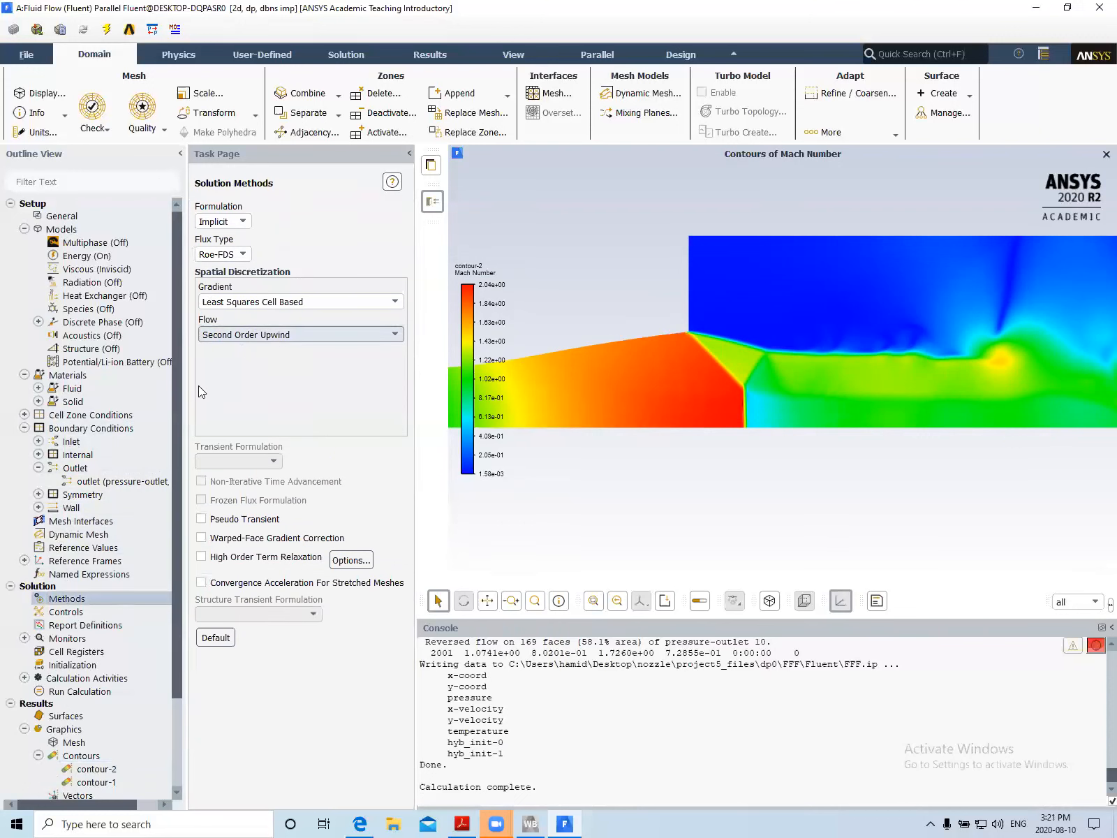
click(68, 694)
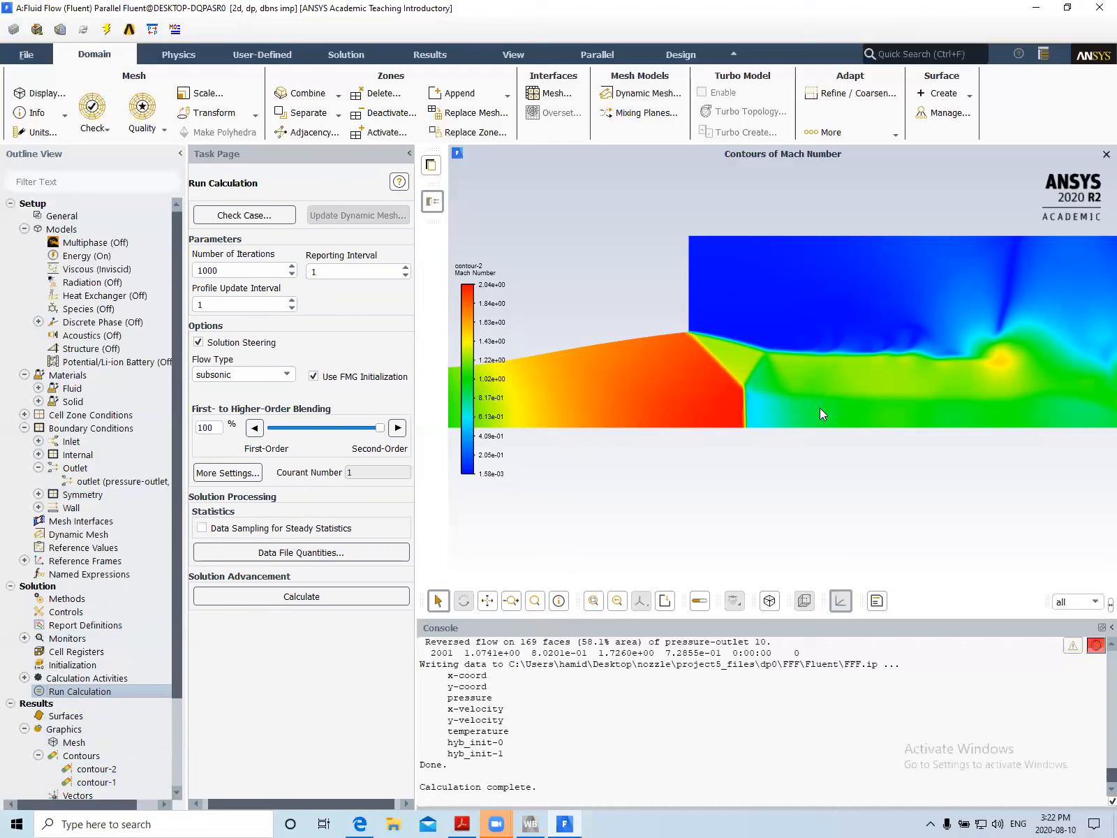
drag(380, 434, 321, 434)
double_click(196, 428)
text(50)
key(Return)
drag(203, 271, 192, 270)
text(2)
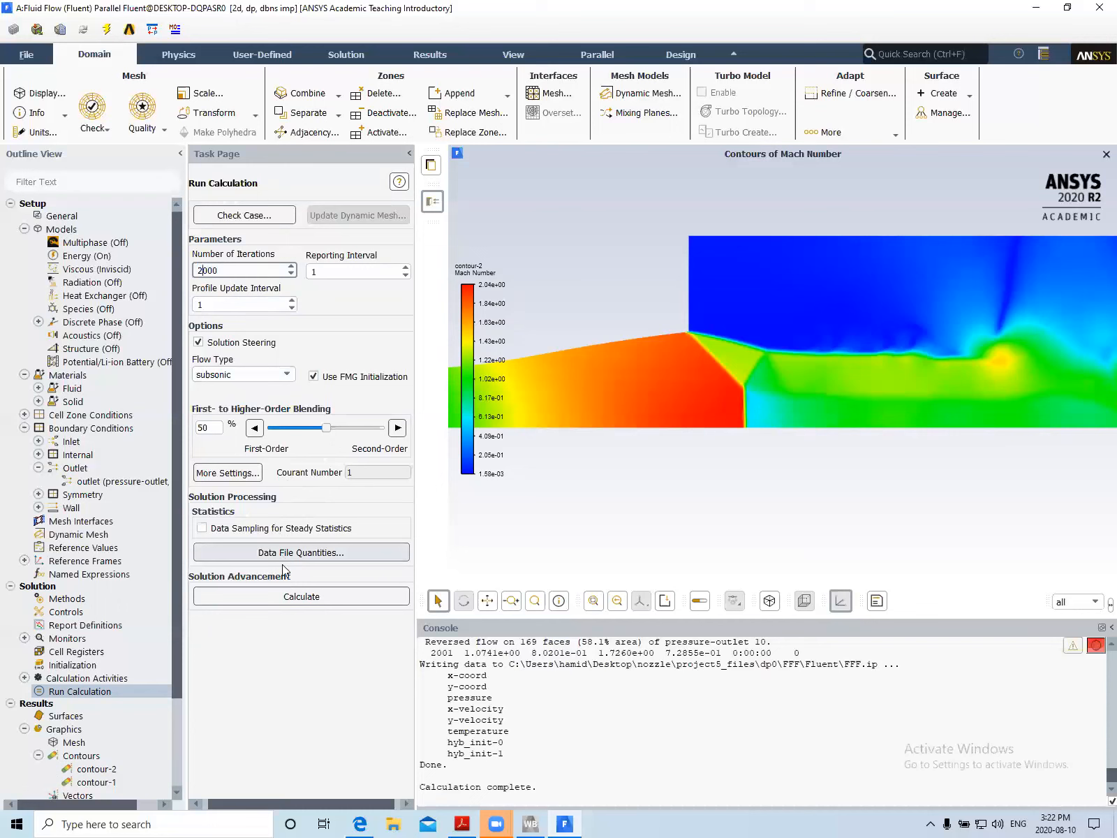
click(301, 597)
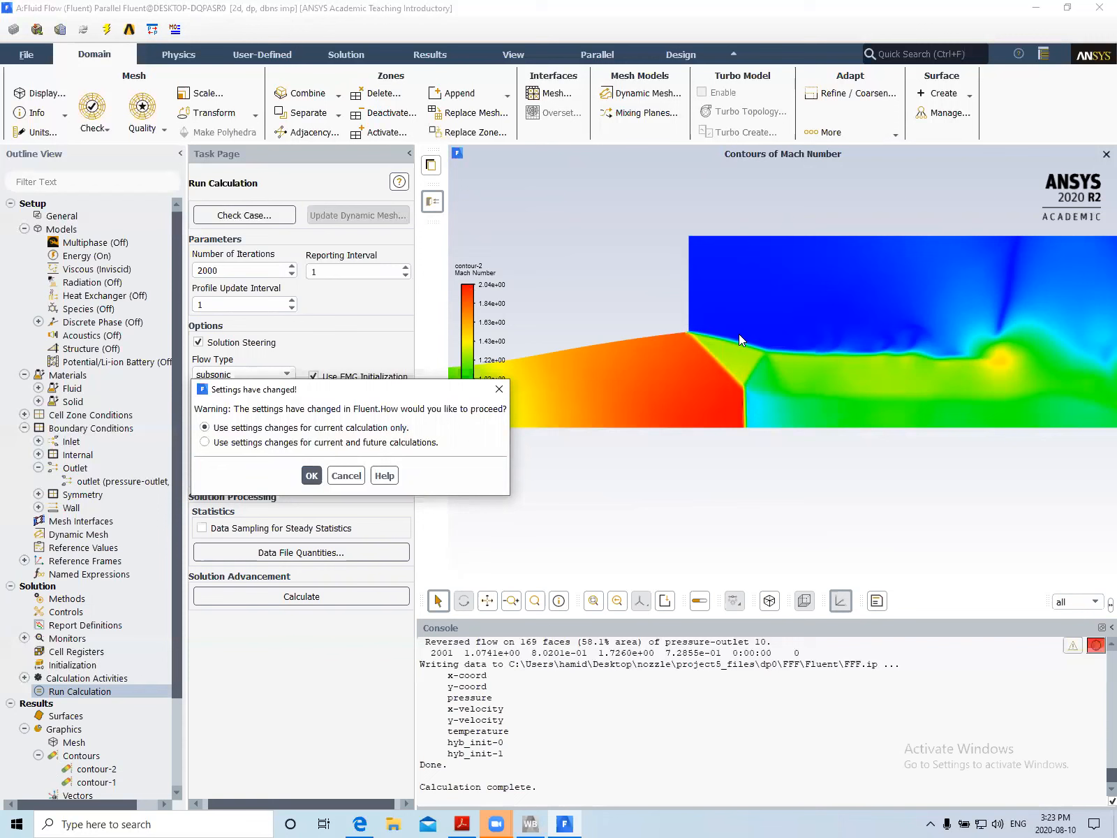
click(312, 476)
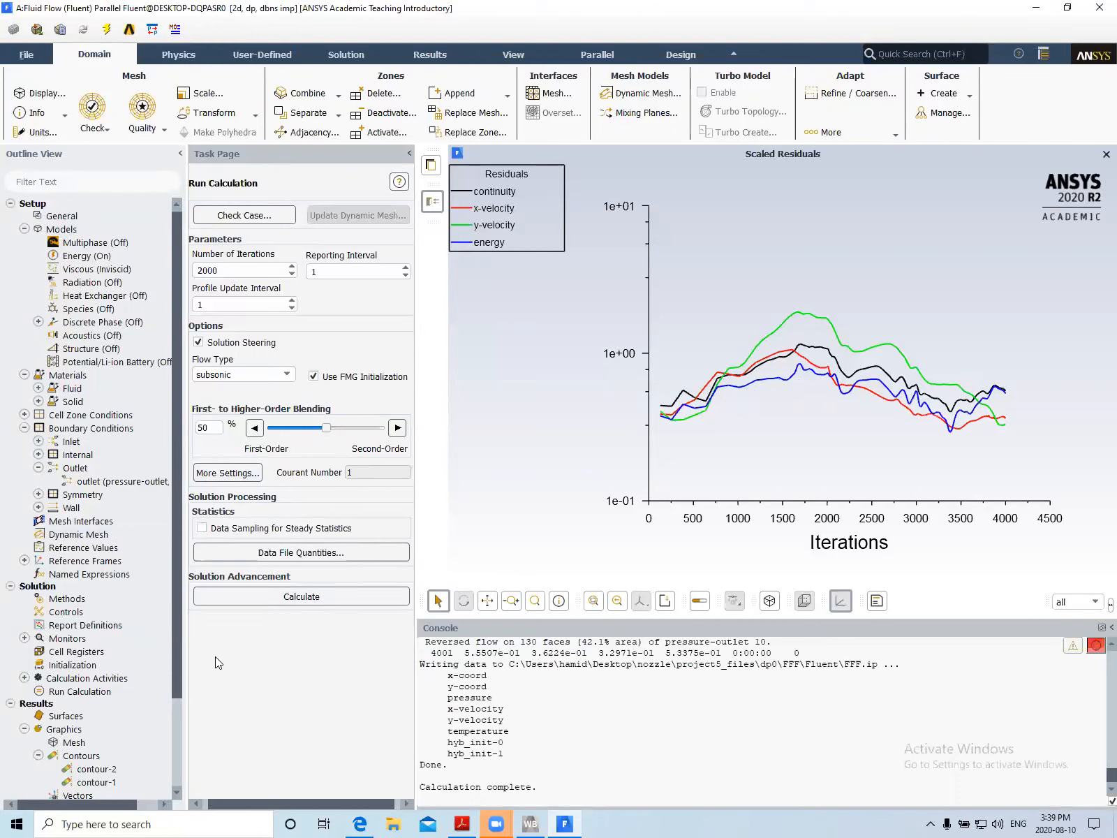
Redisplay the Mach number contours to examine the flow field after the 50% blending run
double_click(72, 769)
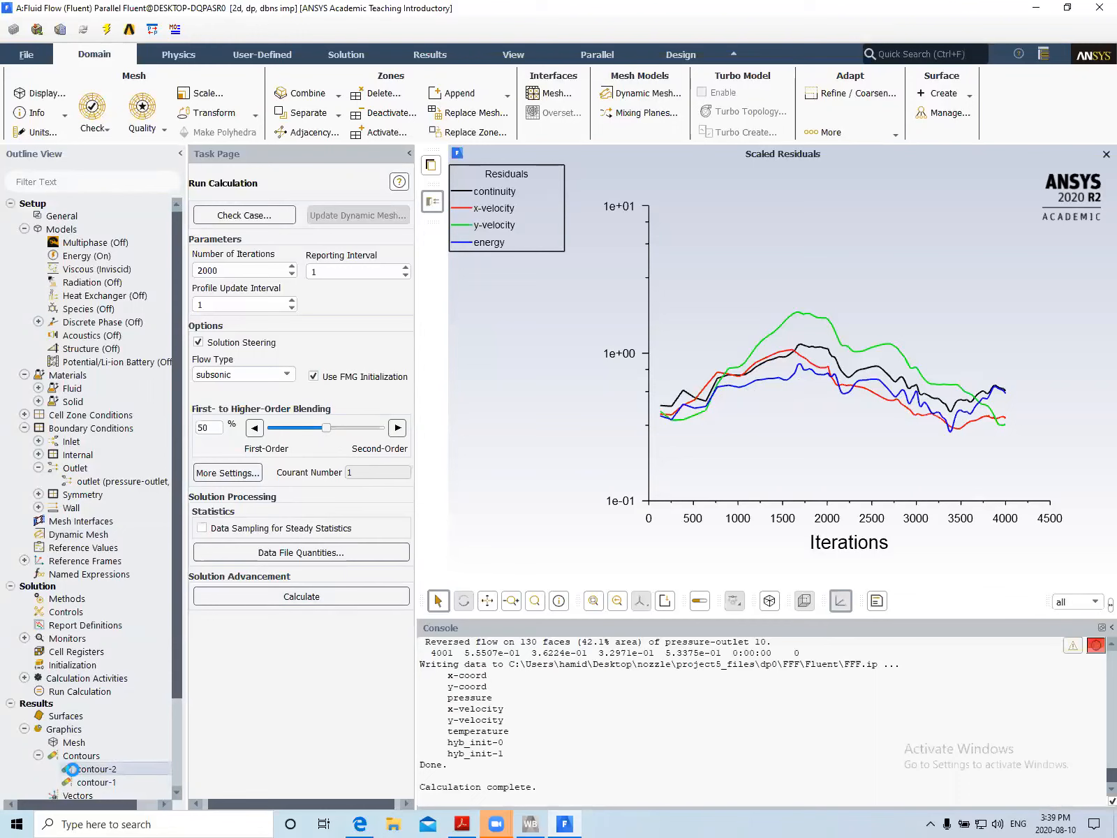
click(288, 712)
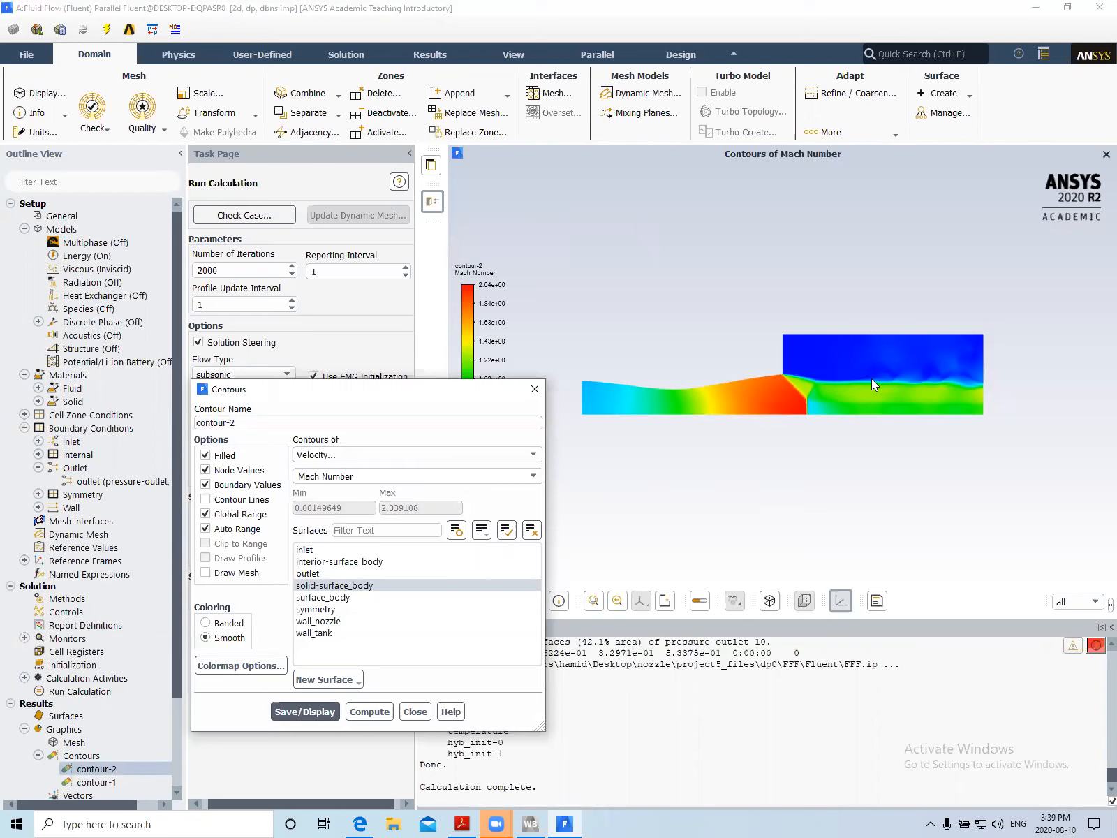
click(535, 389)
Set first- to higher-order blending to 0% and run 1000 iterations, using the settings changes for the current calculation only
drag(326, 428, 271, 429)
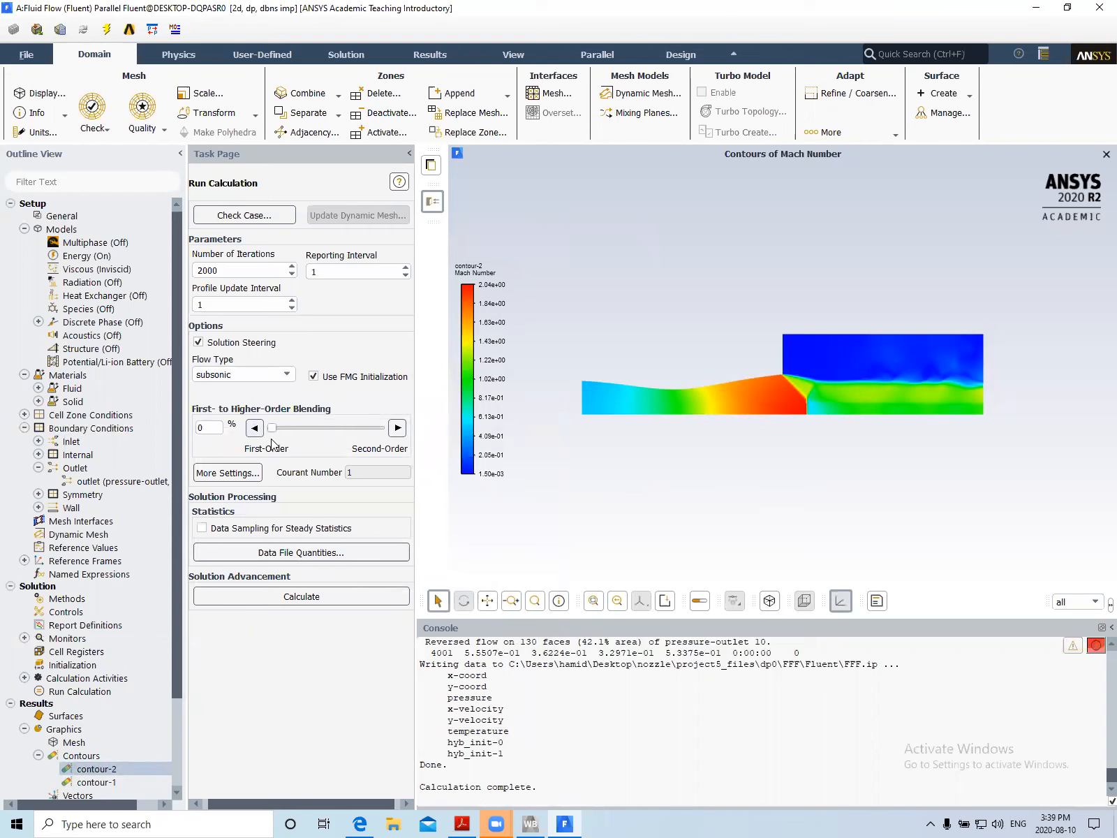
click(199, 270)
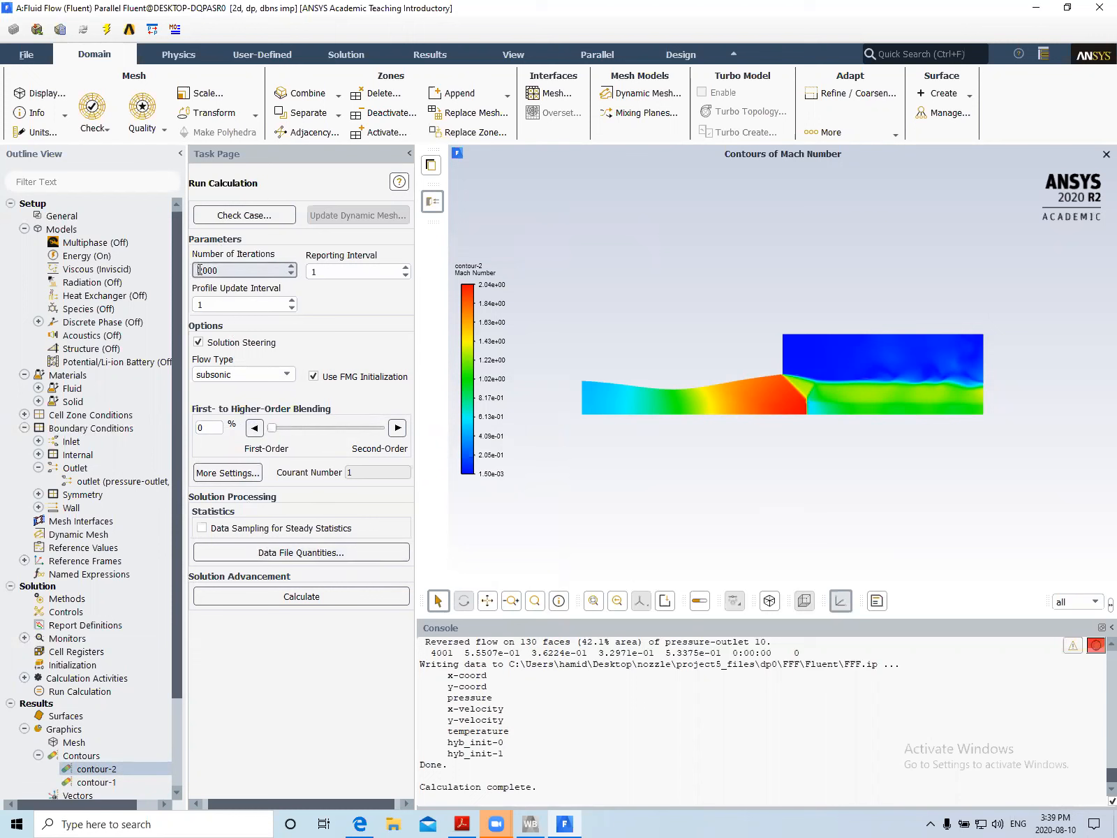
drag(201, 269, 196, 270)
text(1)
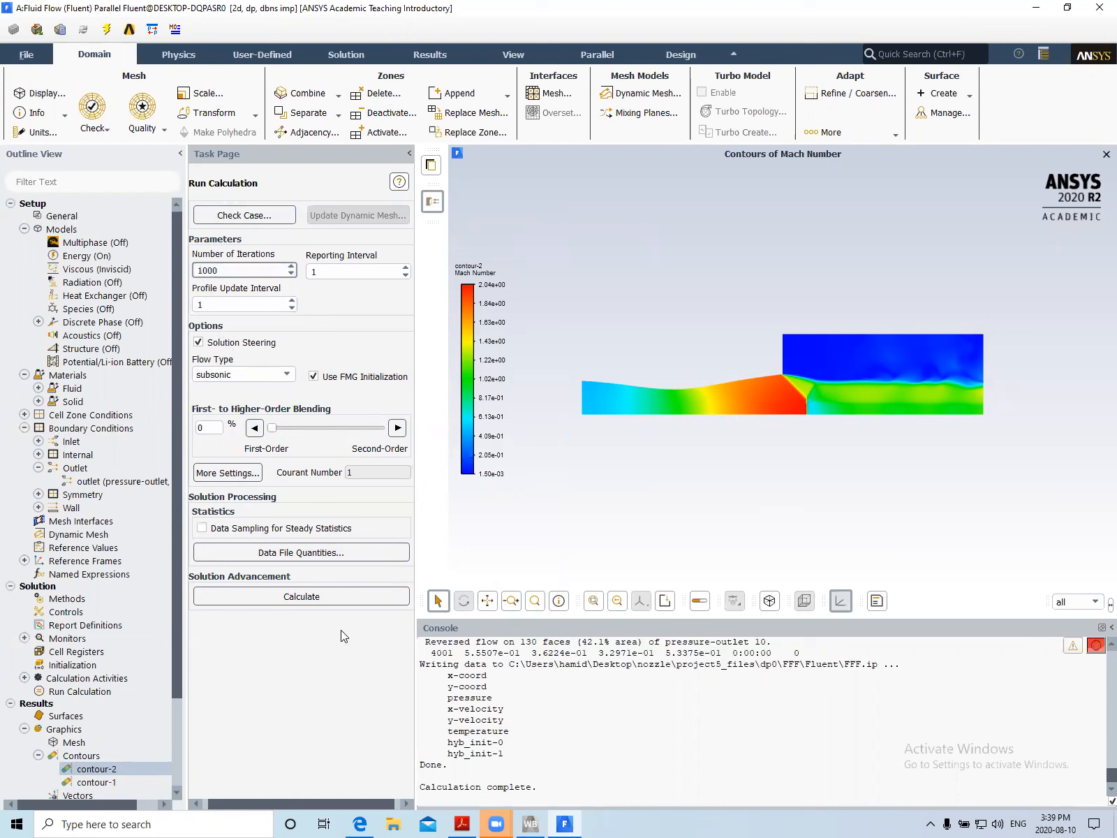
click(305, 597)
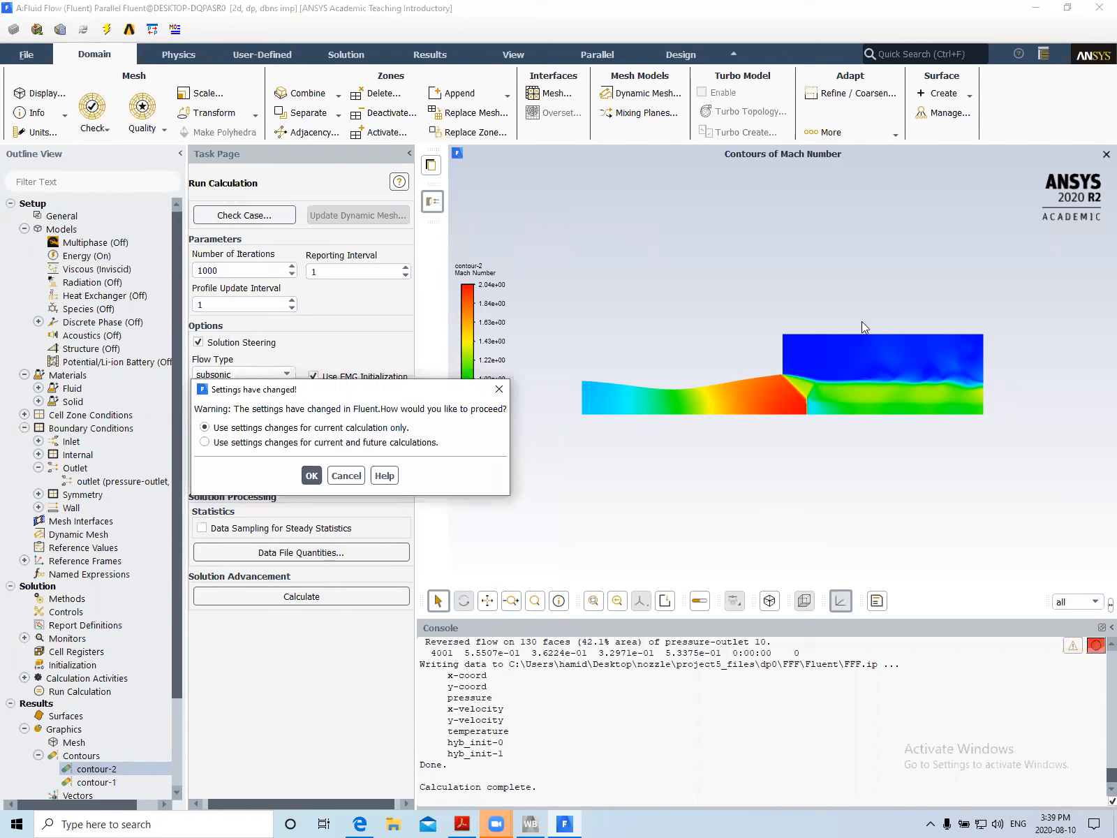
click(311, 477)
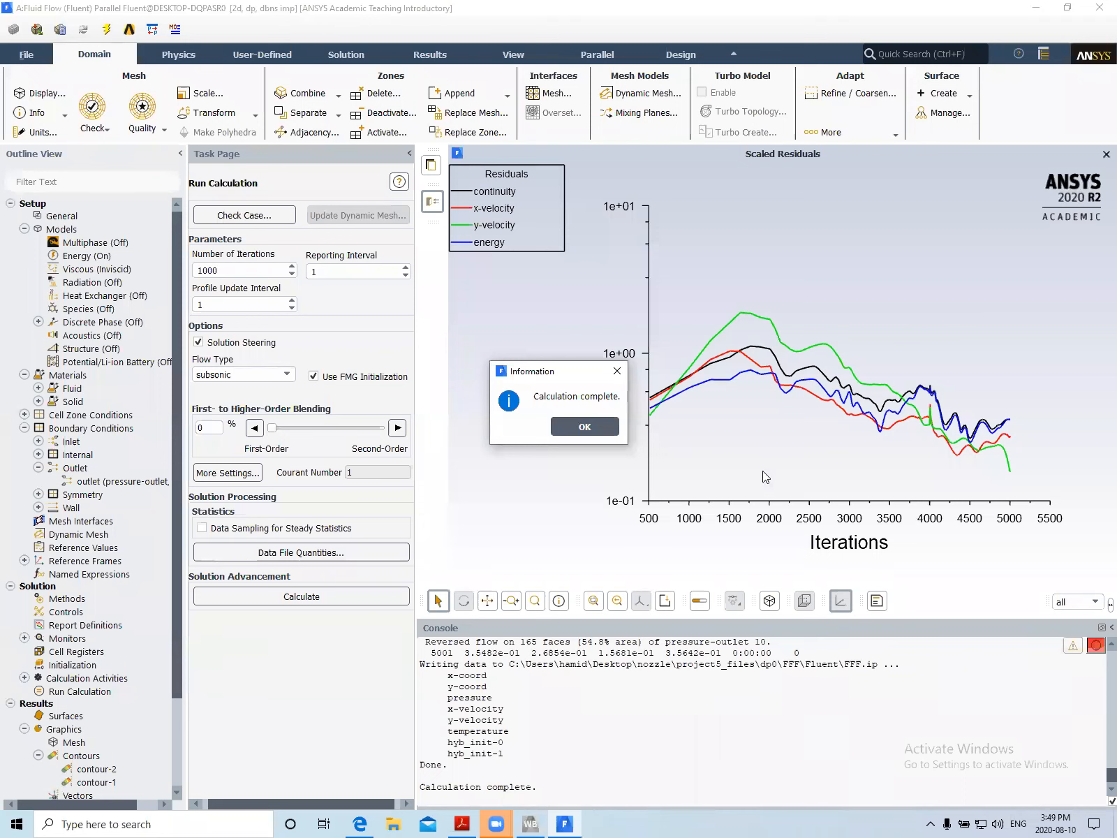
click(594, 425)
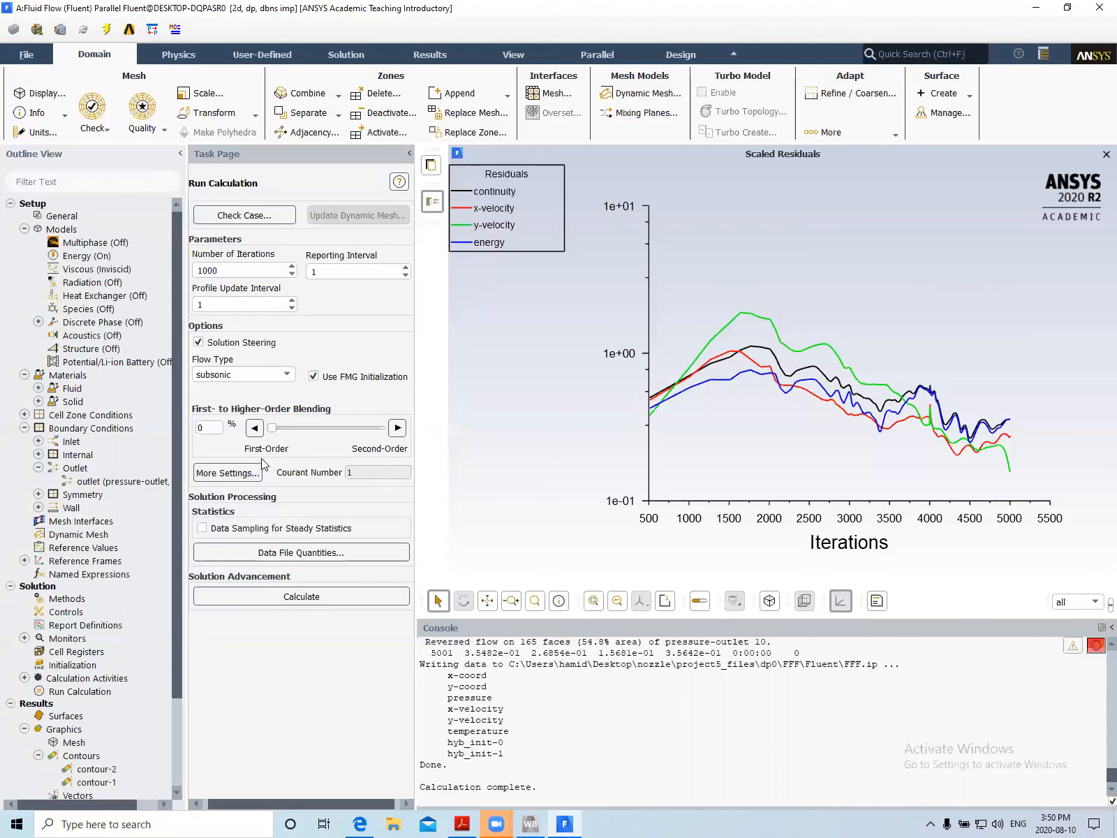
Redisplay the contour-2 Mach number plot on solid-surface_body to examine the flow after the first-order run
double_click(84, 769)
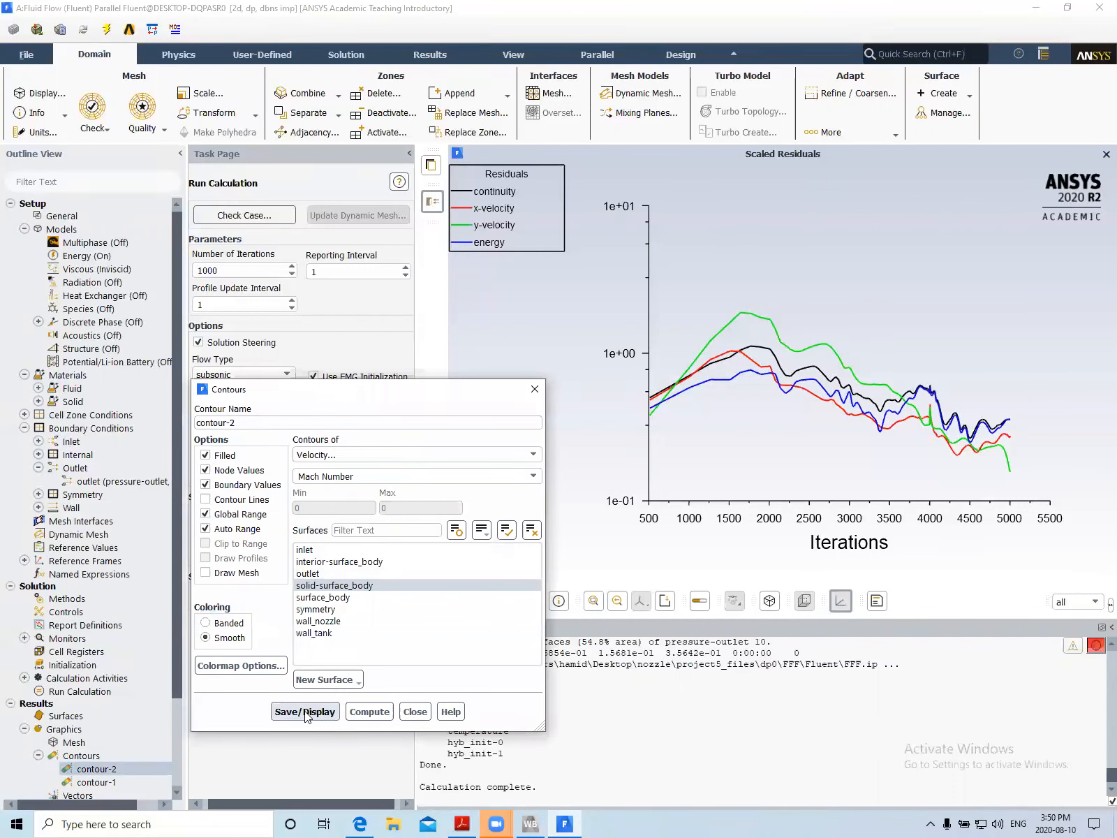
click(305, 712)
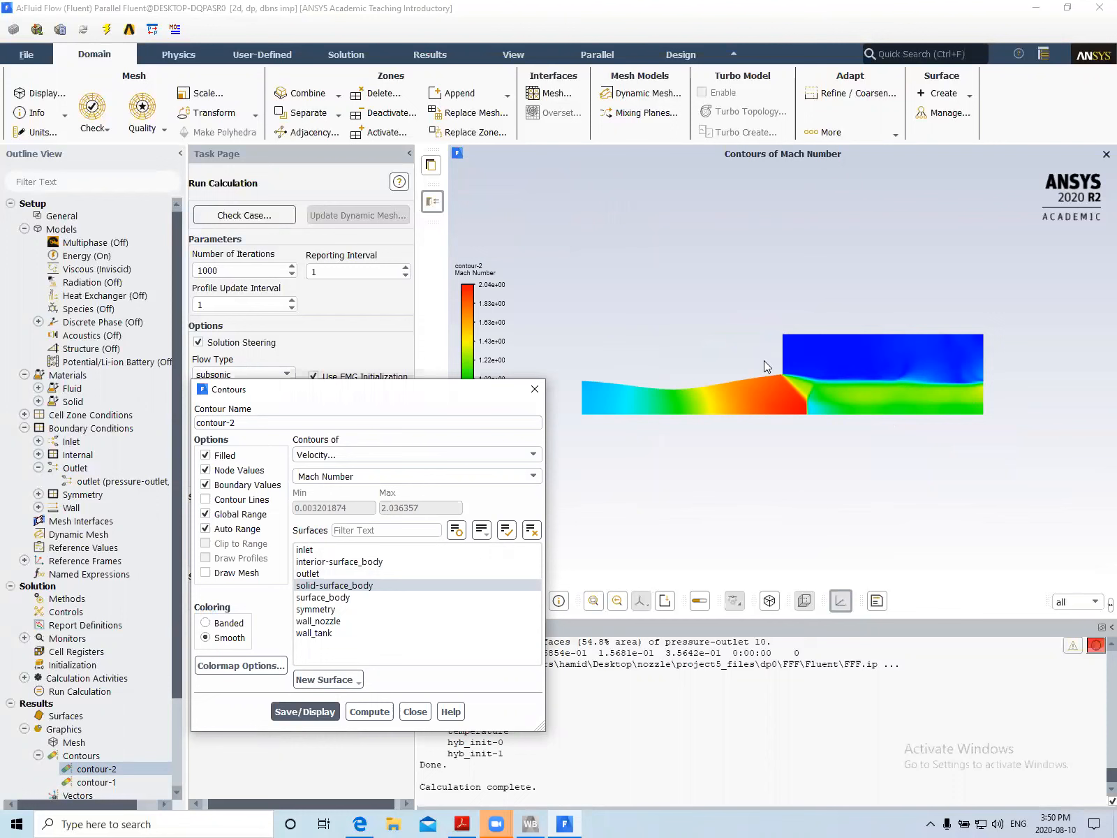
click(534, 388)
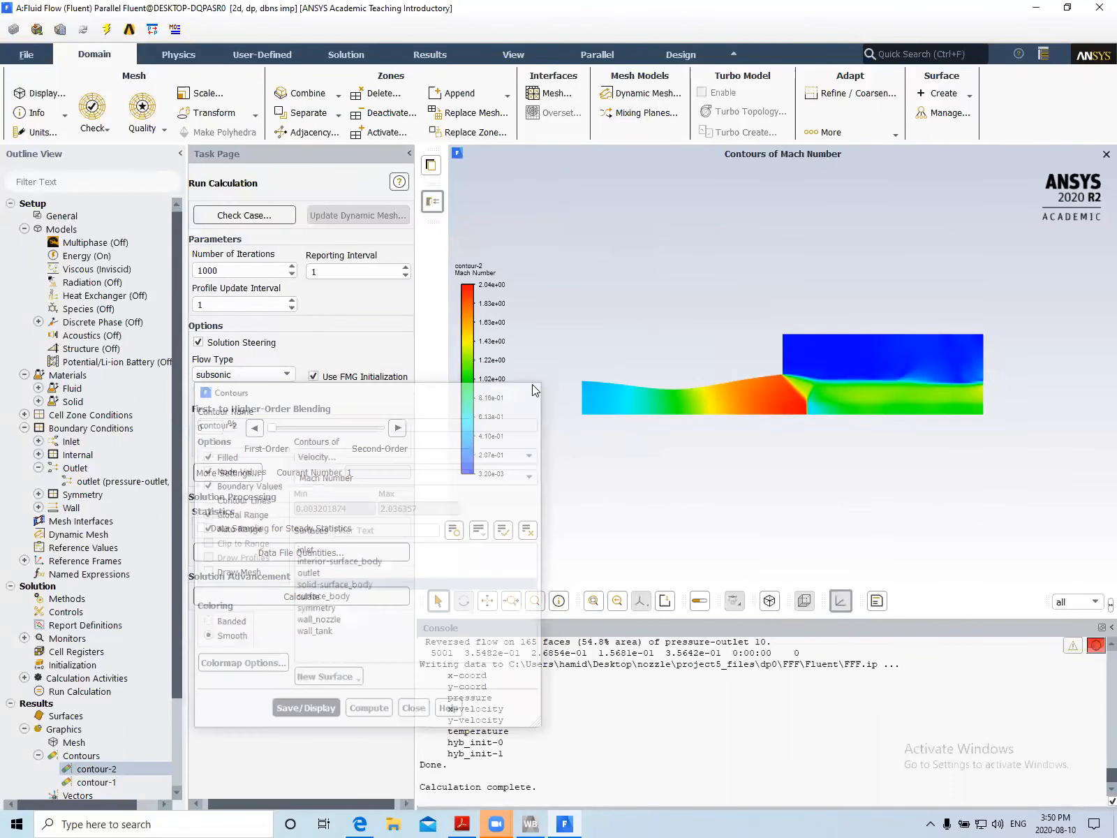
Review the outlet's gauge pressure and its Total Pressure and Static Pressure backflow options, leaving the boundary condition as defined
click(95, 481)
double_click(94, 479)
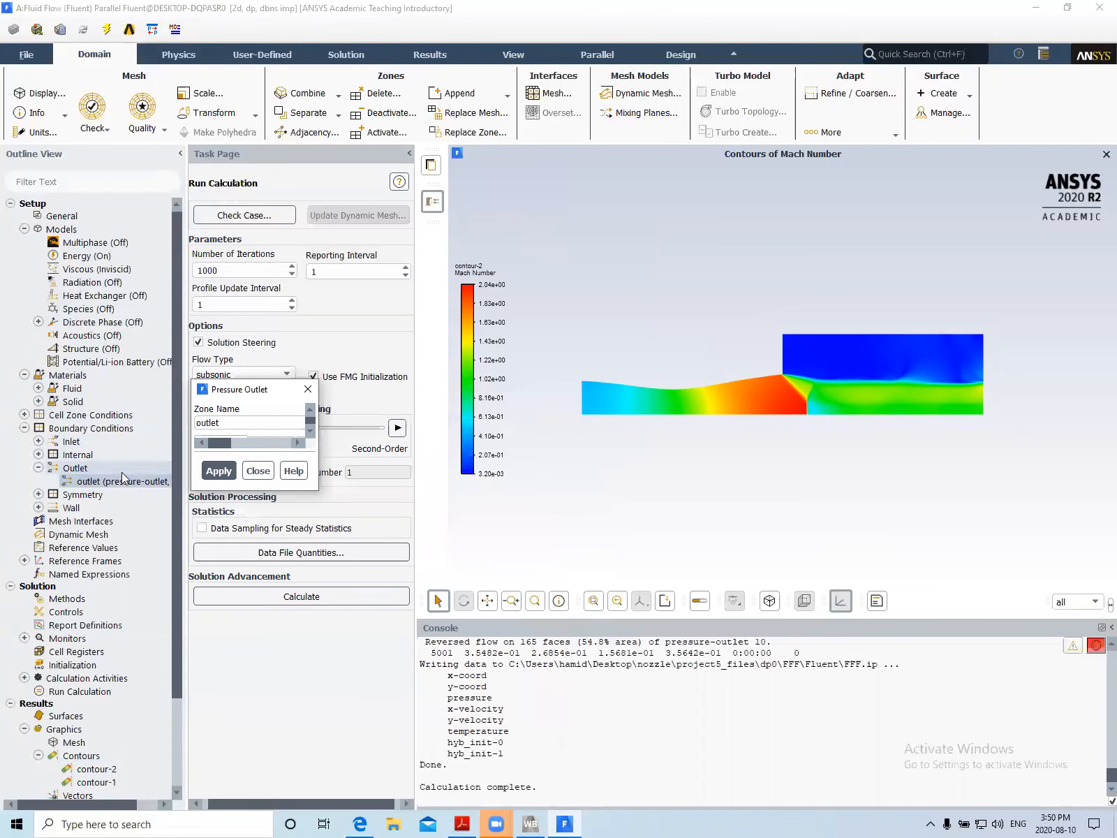
click(116, 479)
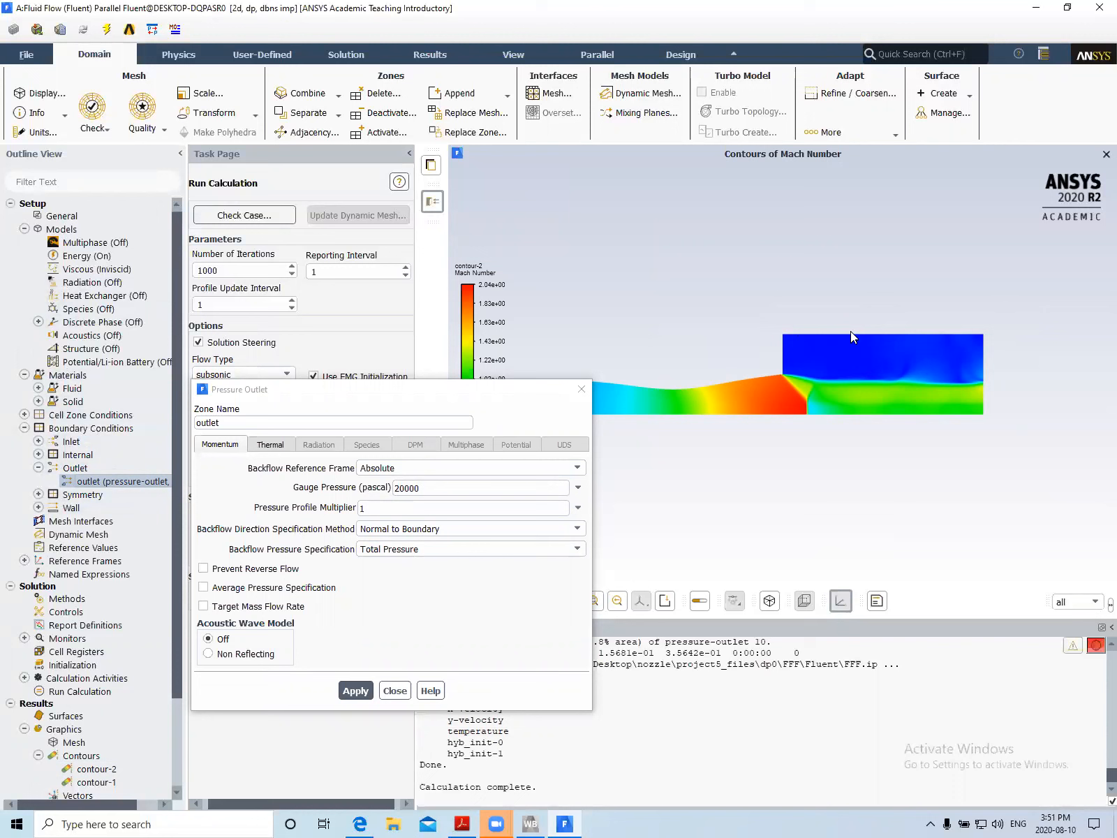
click(436, 549)
click(391, 574)
click(395, 550)
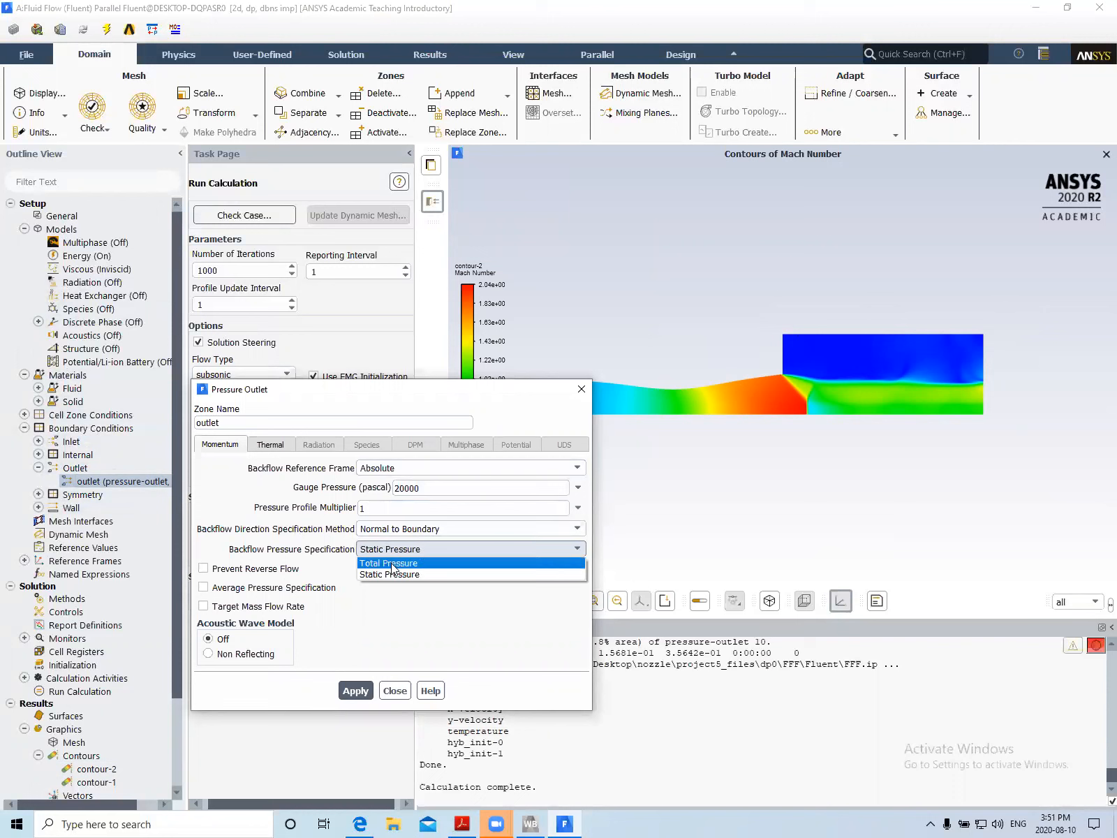
click(391, 563)
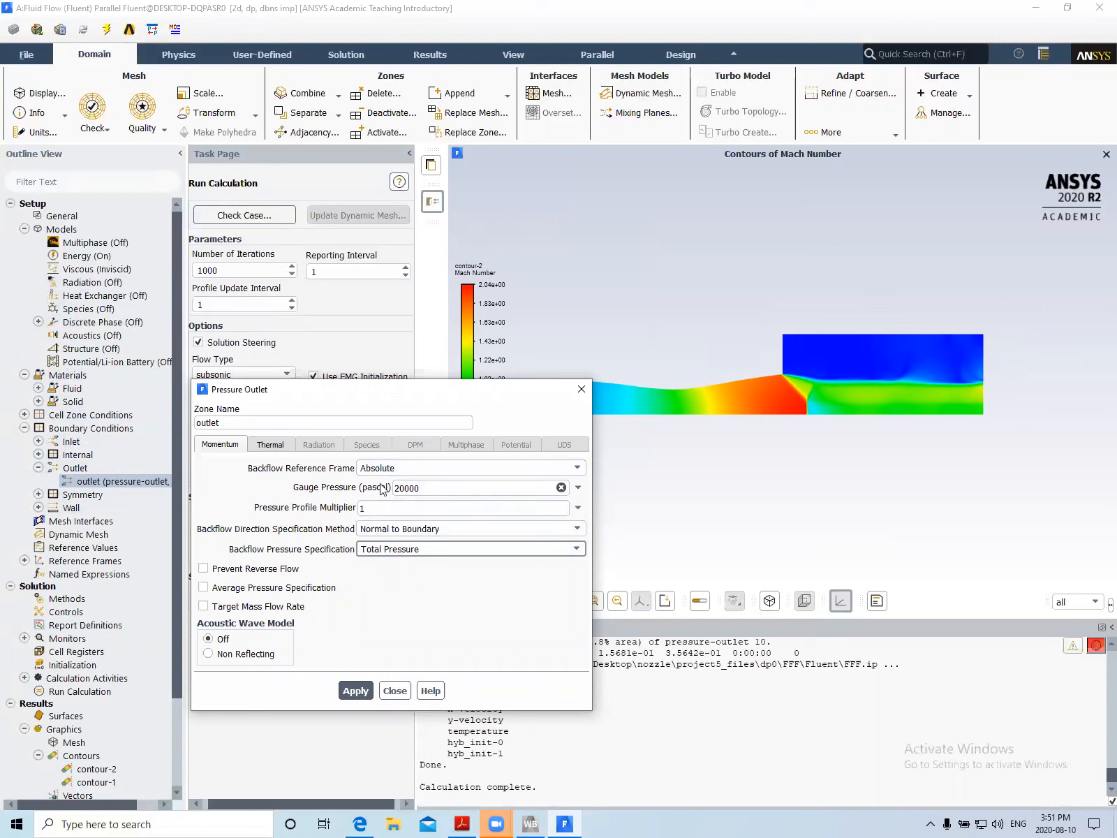
click(406, 491)
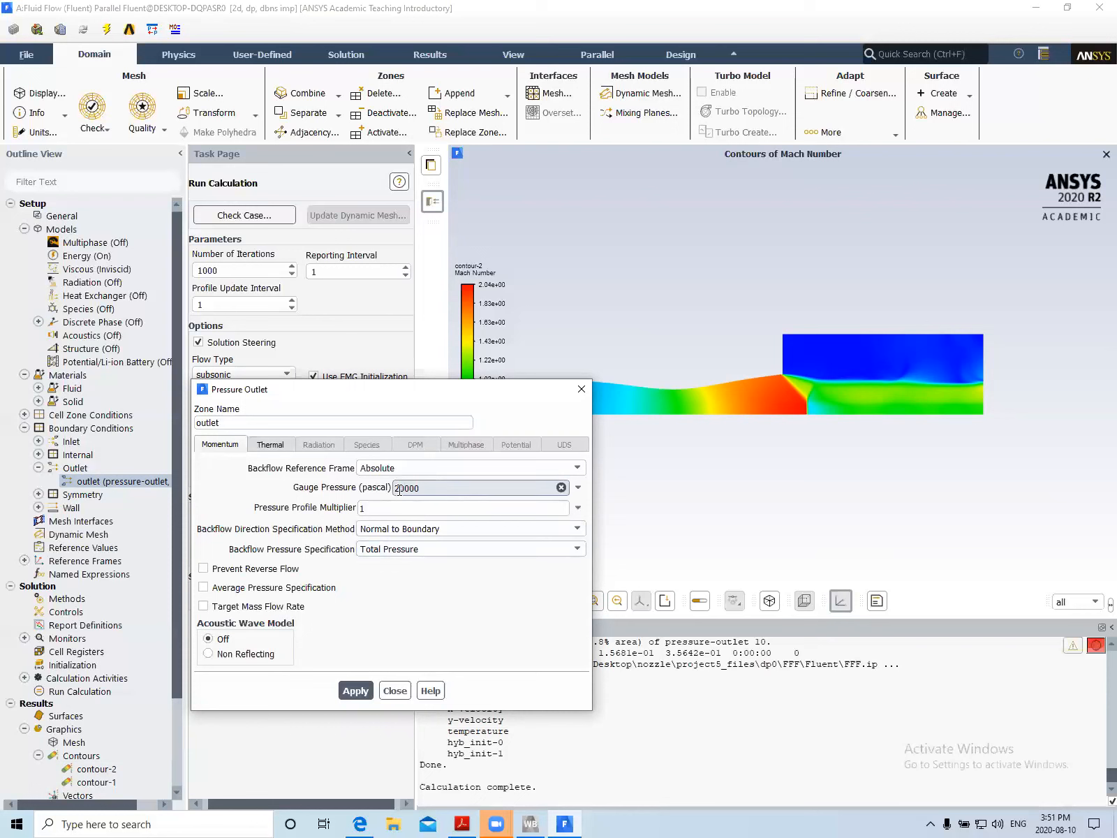
drag(399, 490, 393, 490)
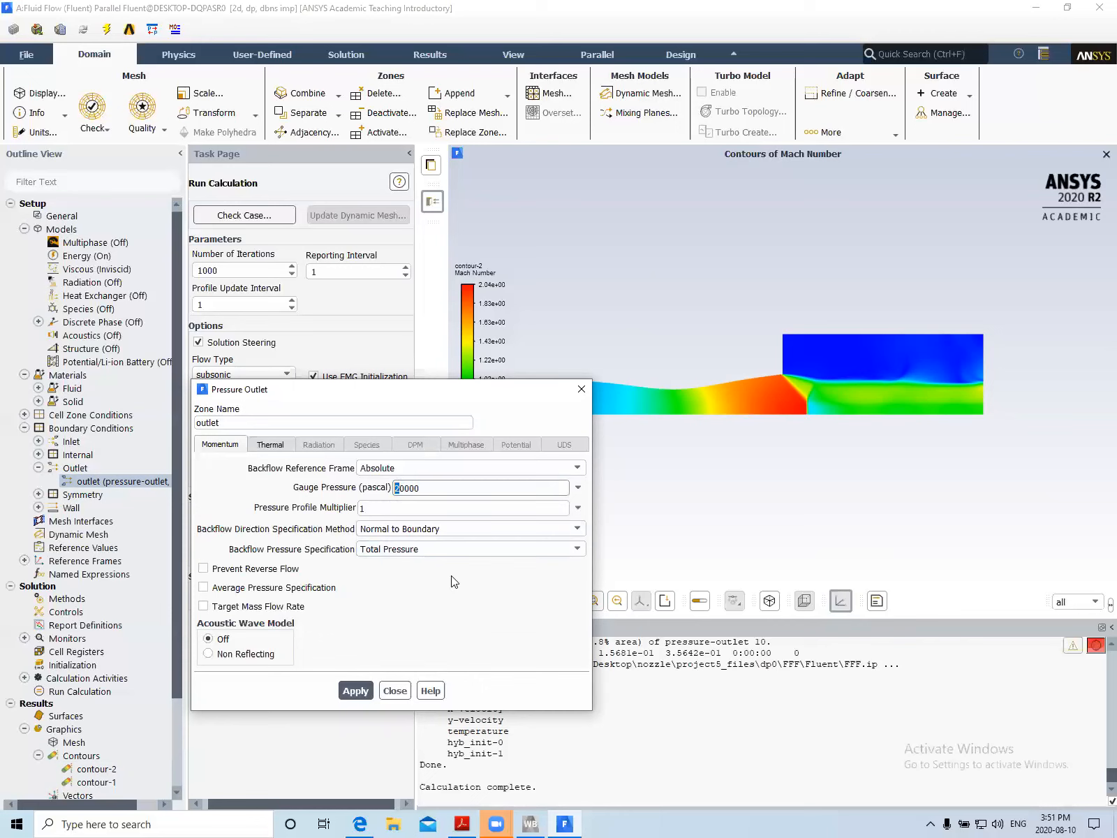
click(388, 691)
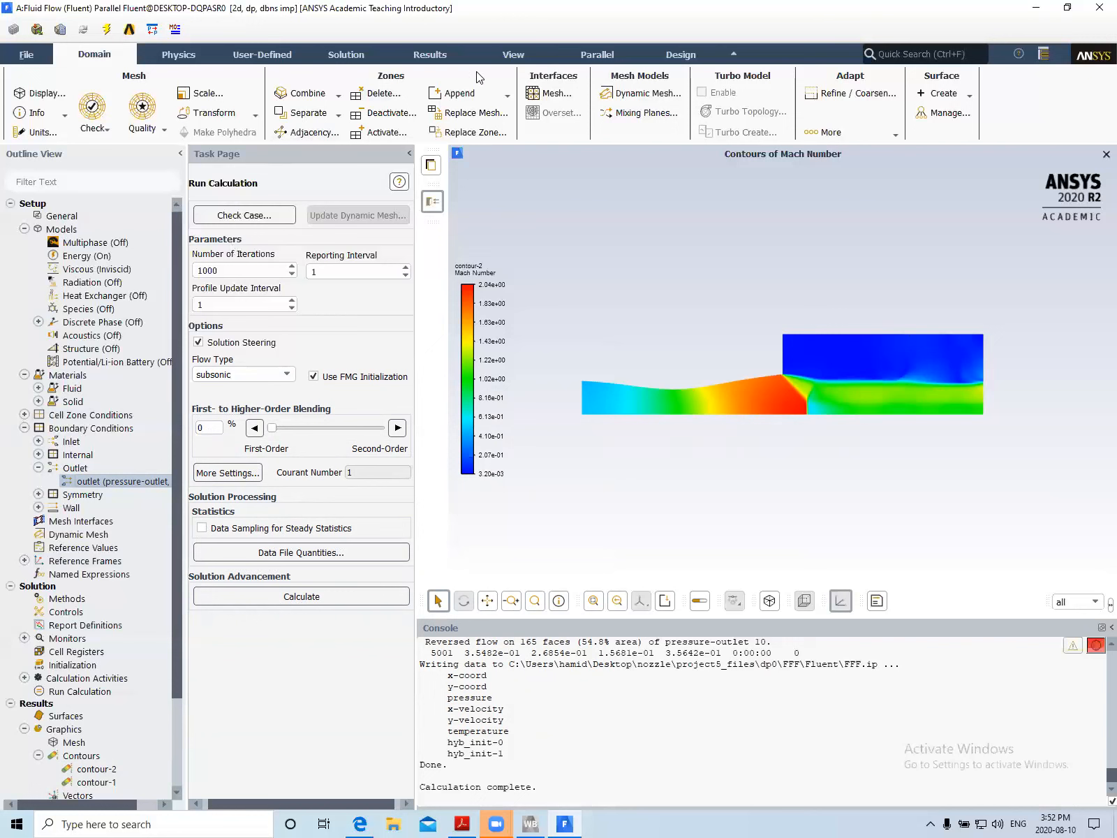
Mirror the displayed Mach number contours about the symmetry plane to show the full nozzle and tank
click(514, 56)
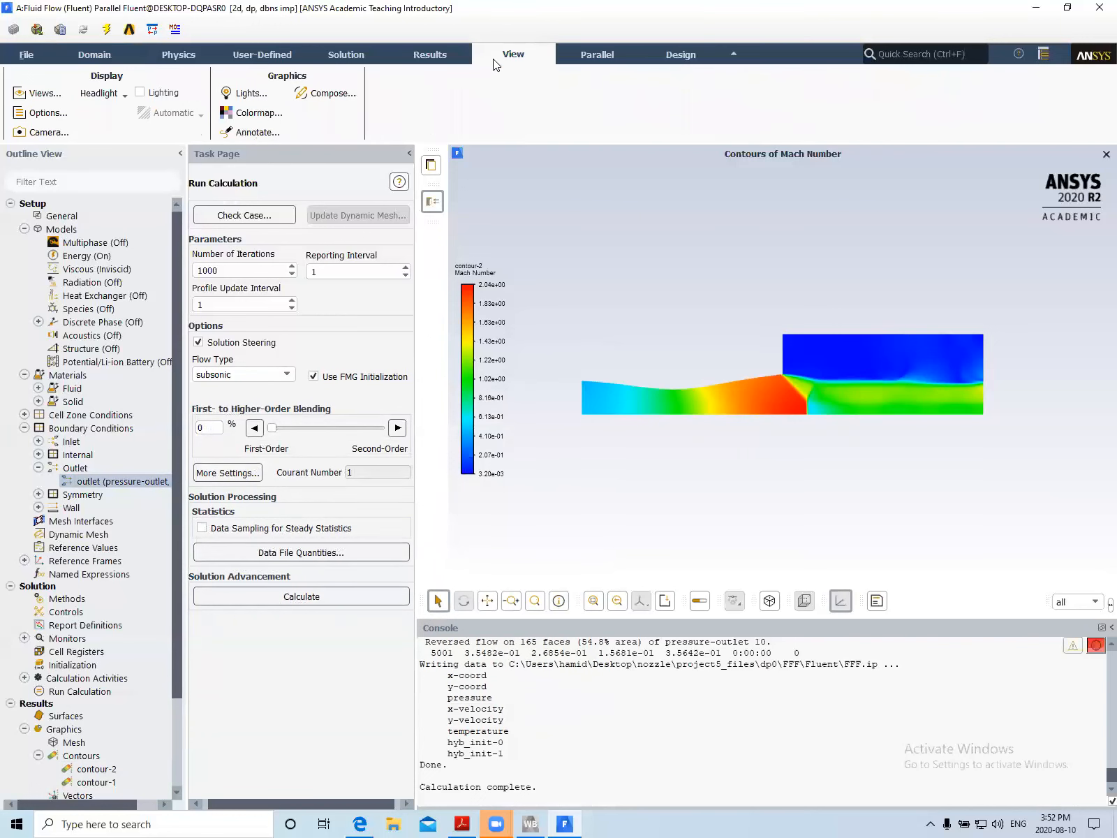
click(43, 95)
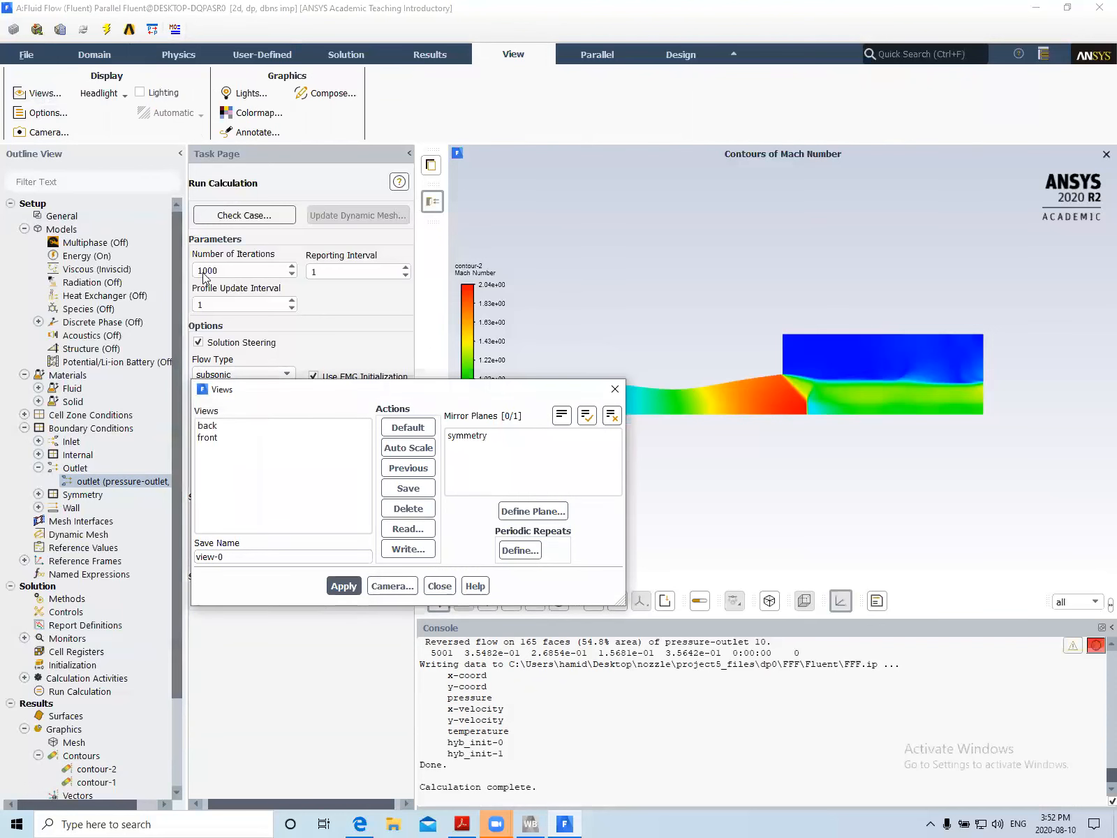
click(455, 438)
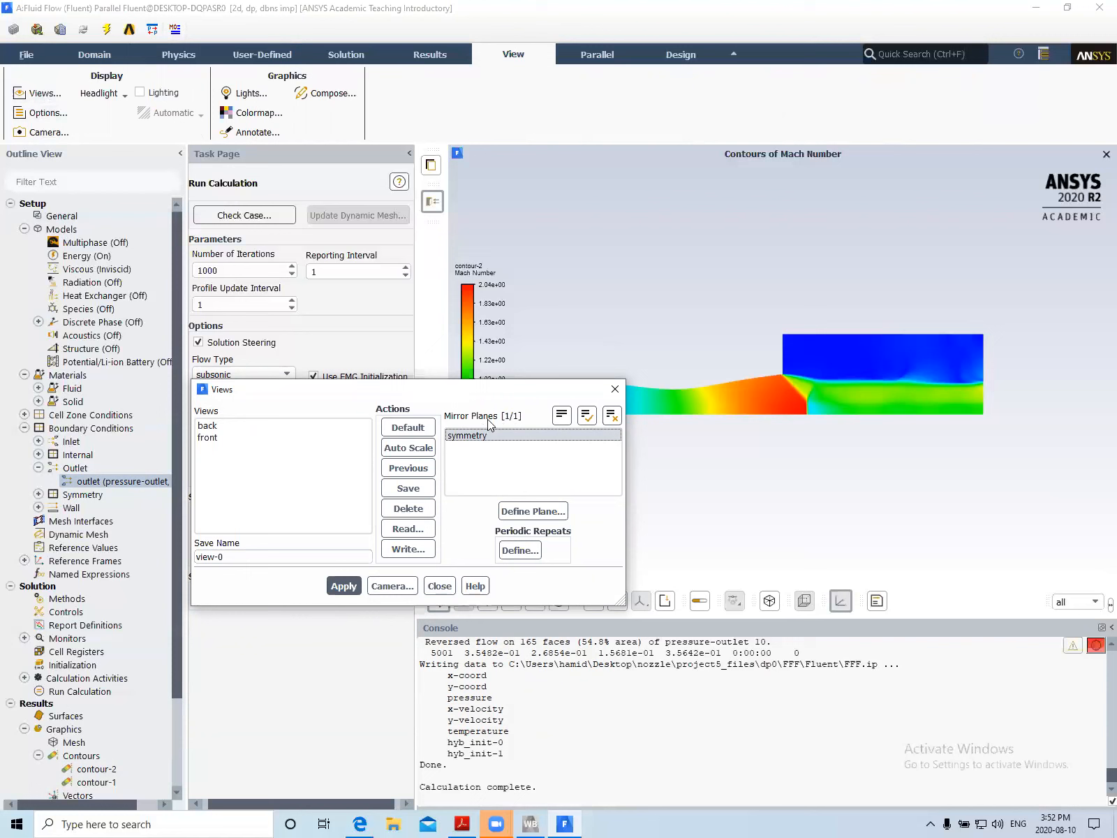
click(342, 586)
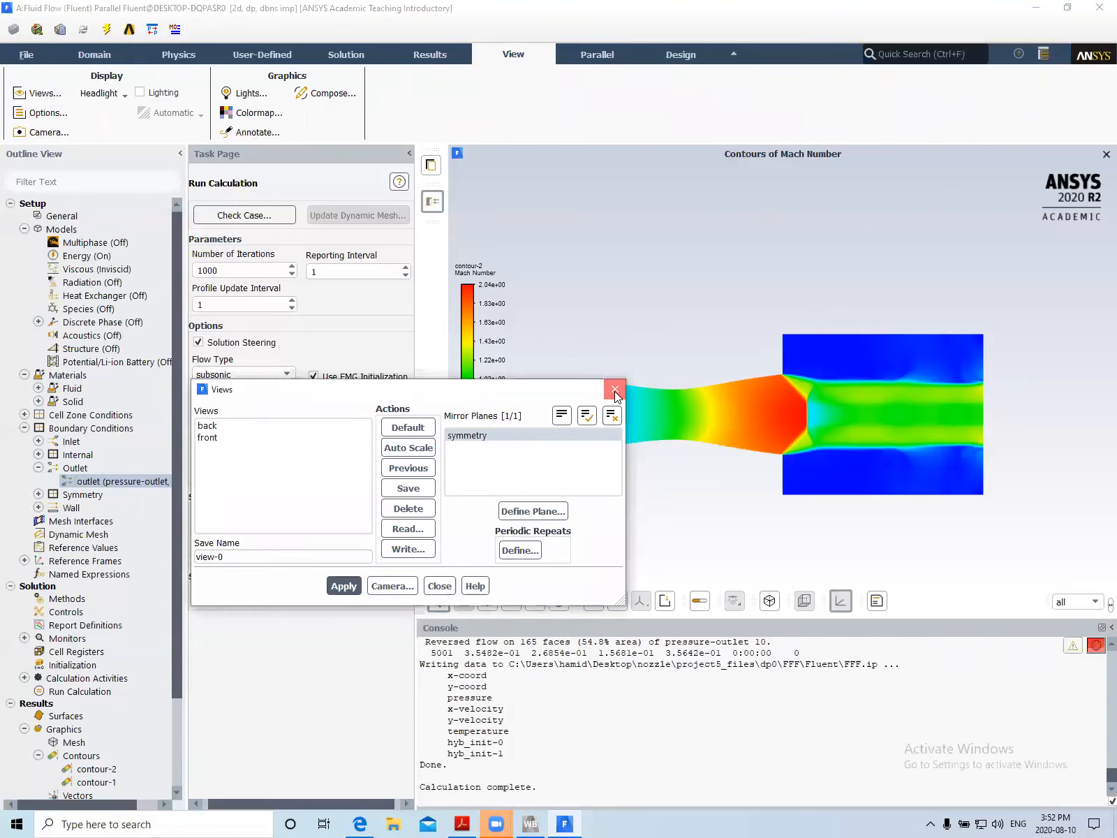
click(614, 389)
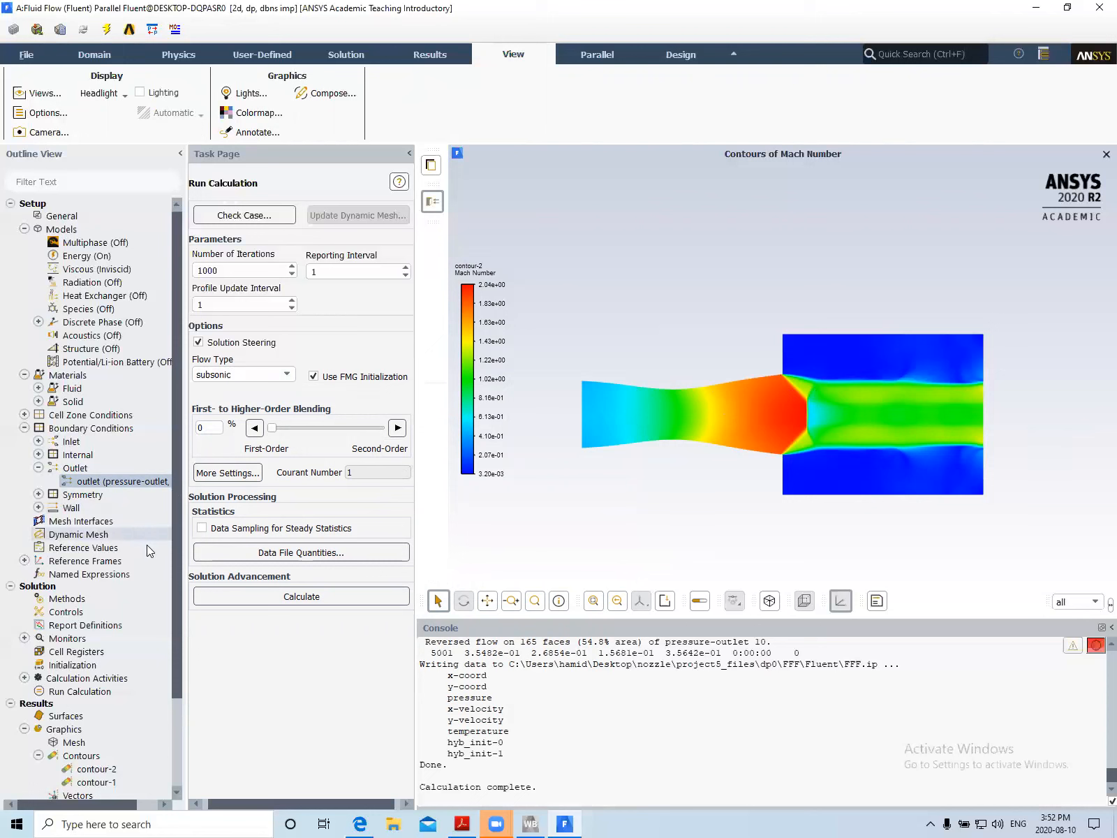
Create an XY plot of static pressure against position along the symmetry surface and examine the curve
scroll(139, 551, down, 3)
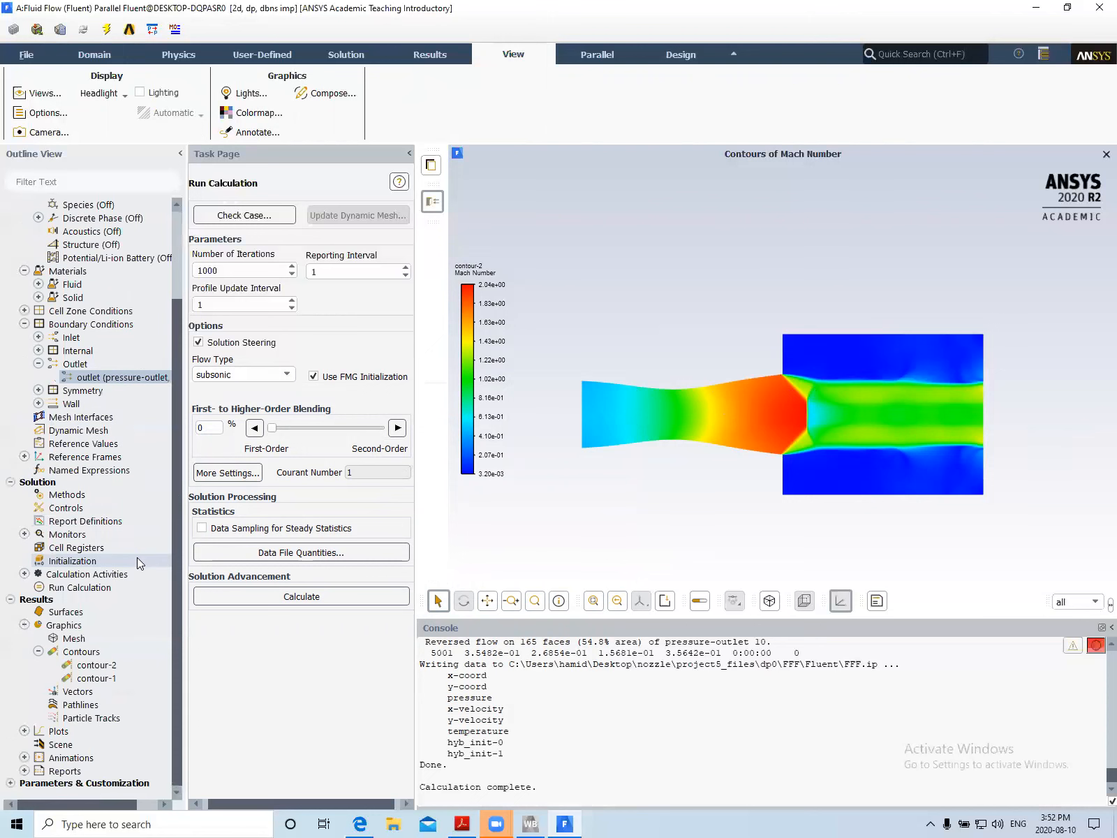
click(24, 731)
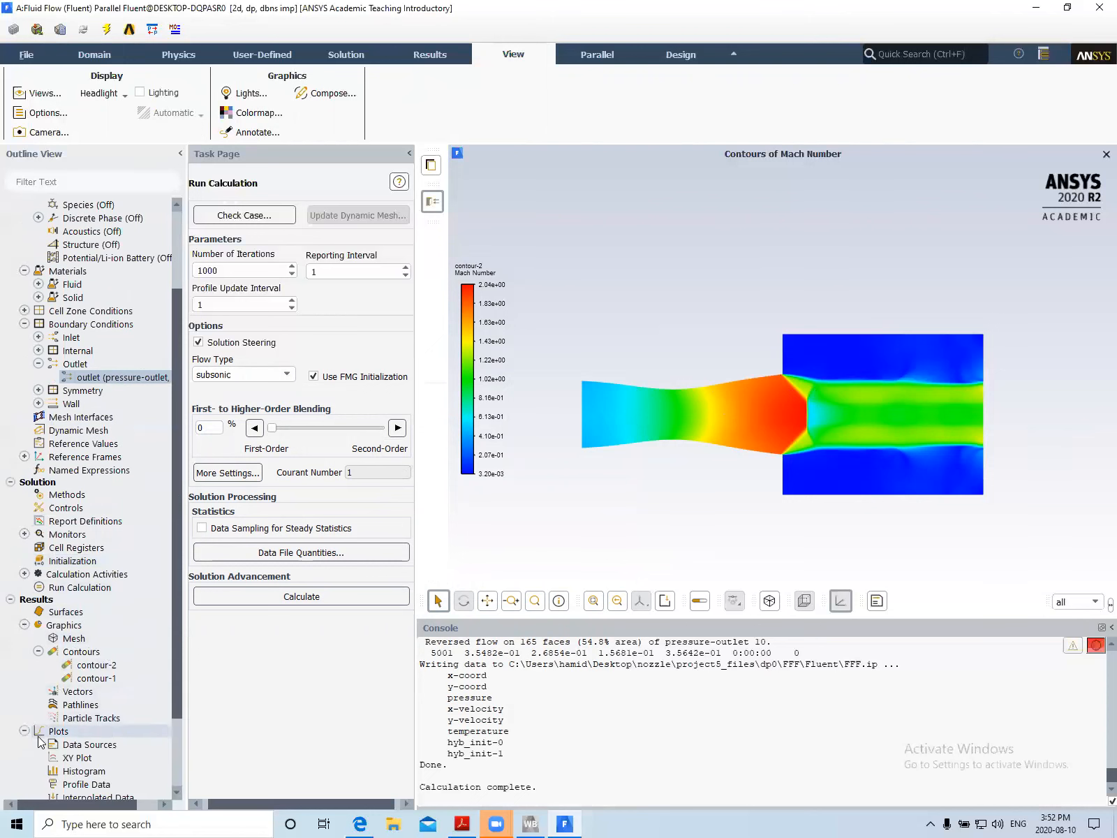
click(76, 758)
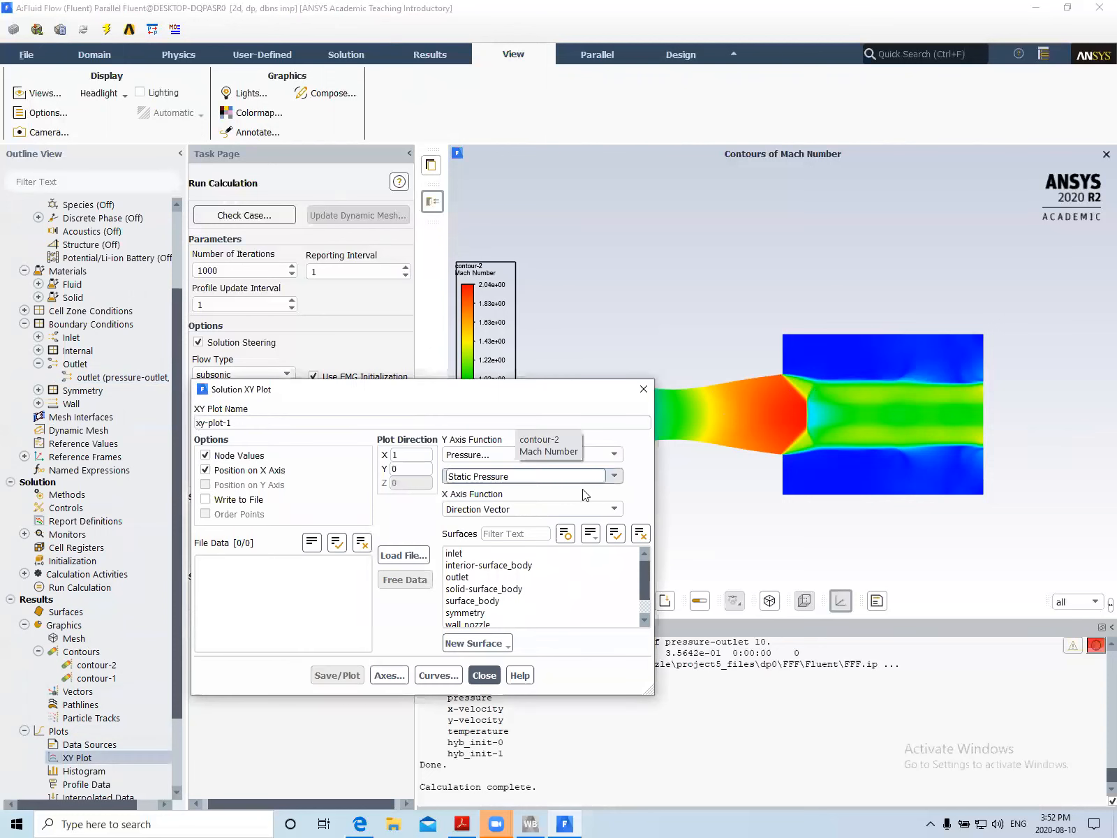
click(607, 454)
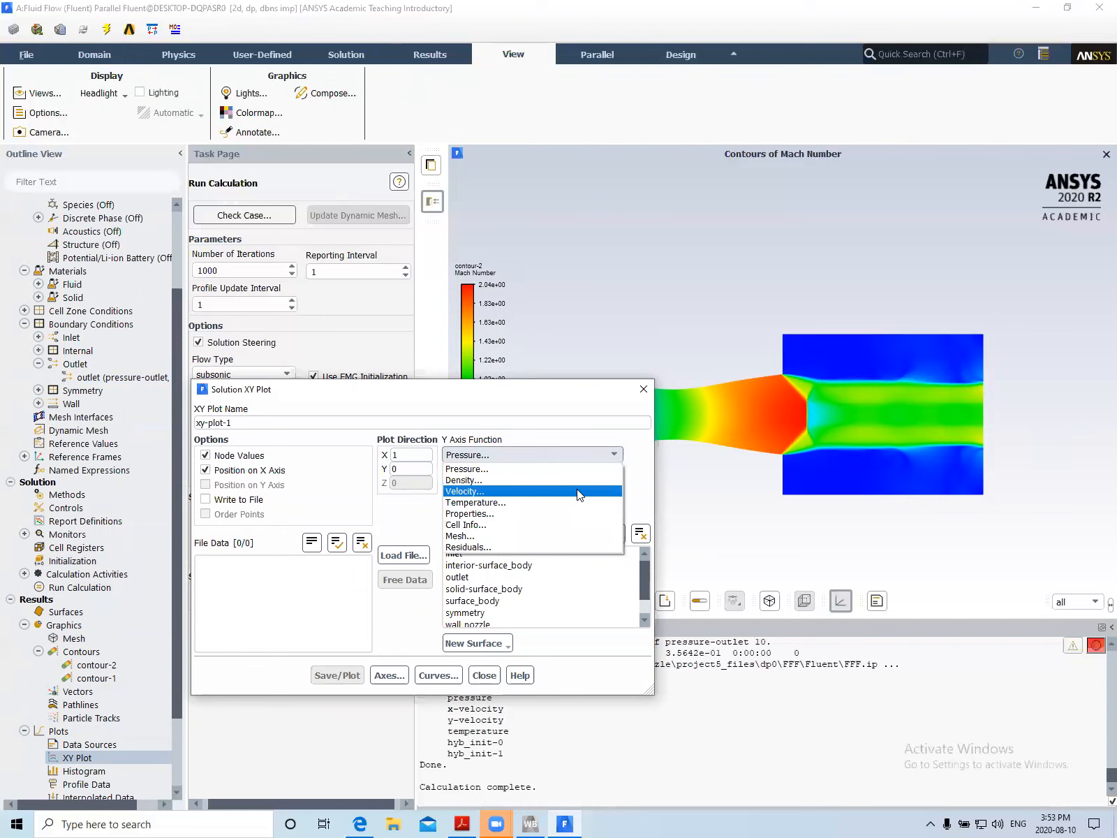
click(573, 469)
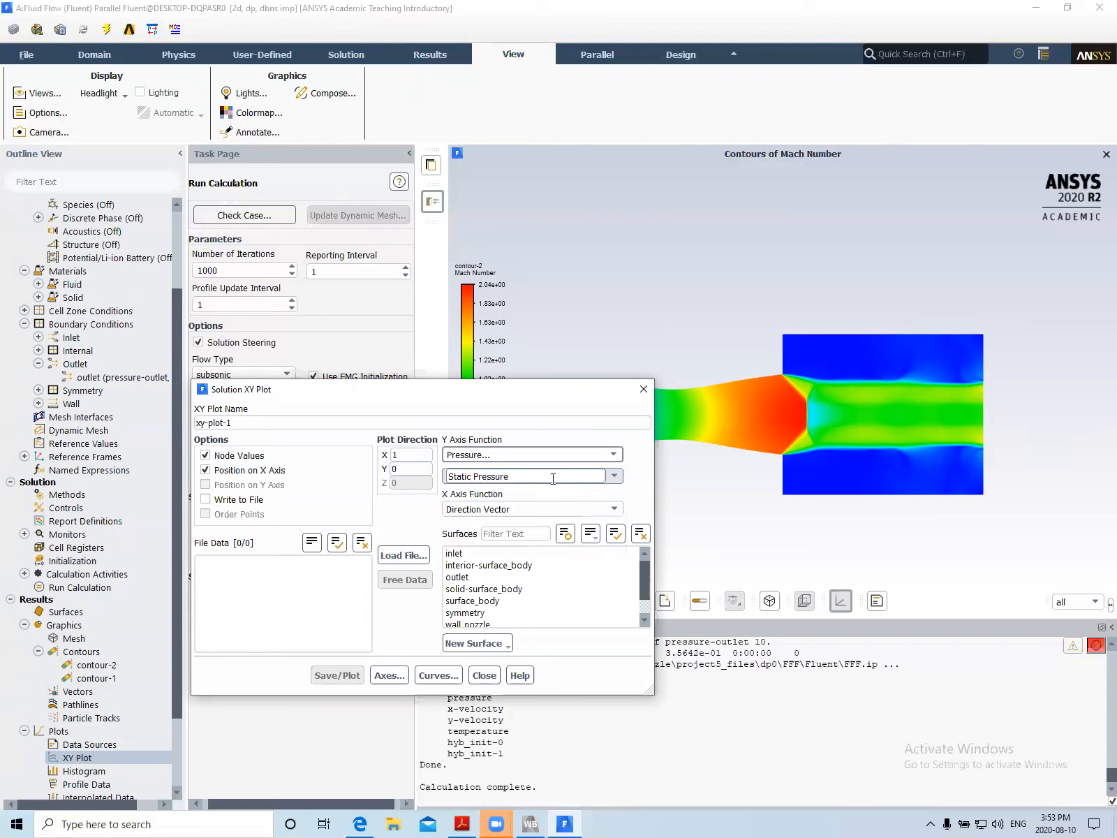
scroll(475, 580, down, 1)
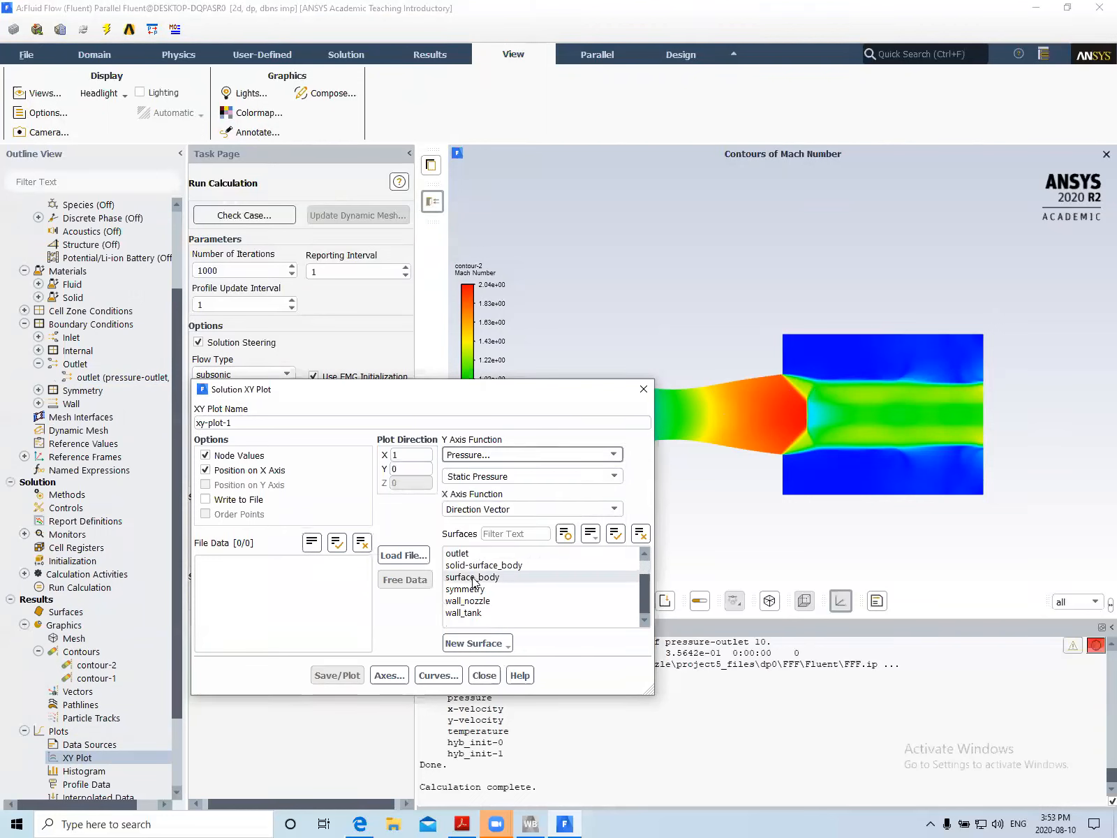
click(476, 590)
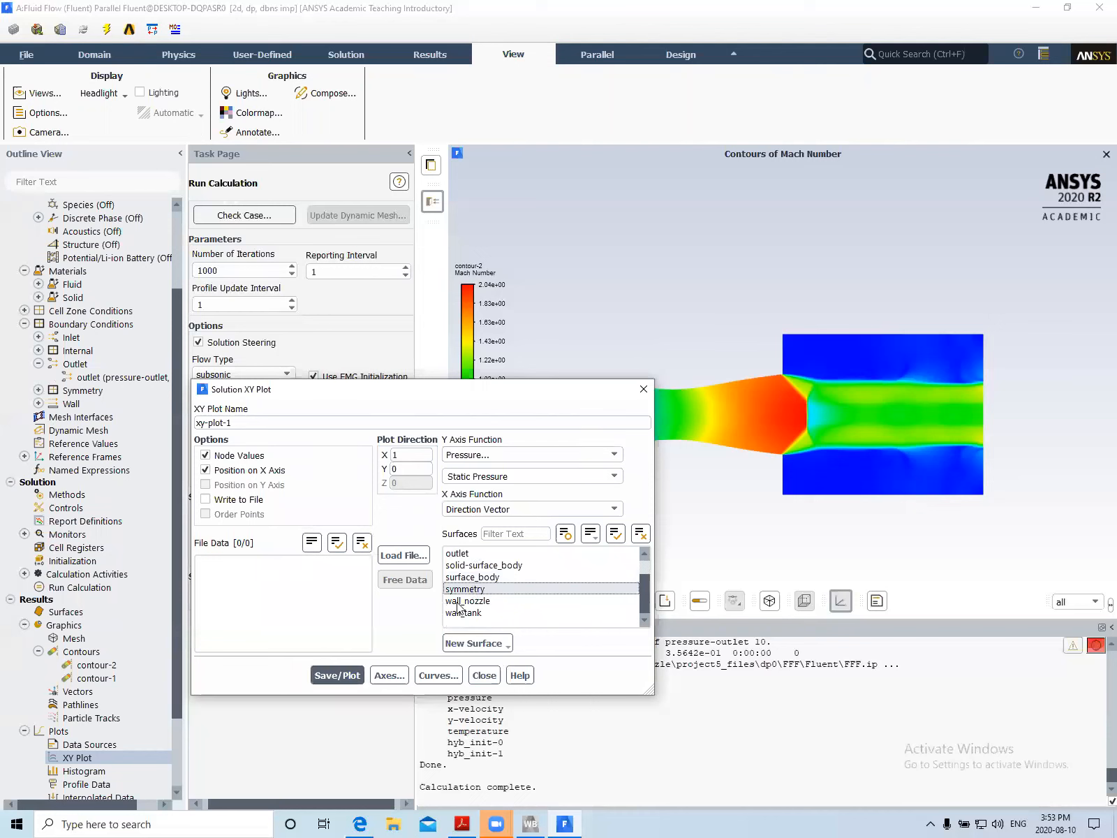
click(338, 675)
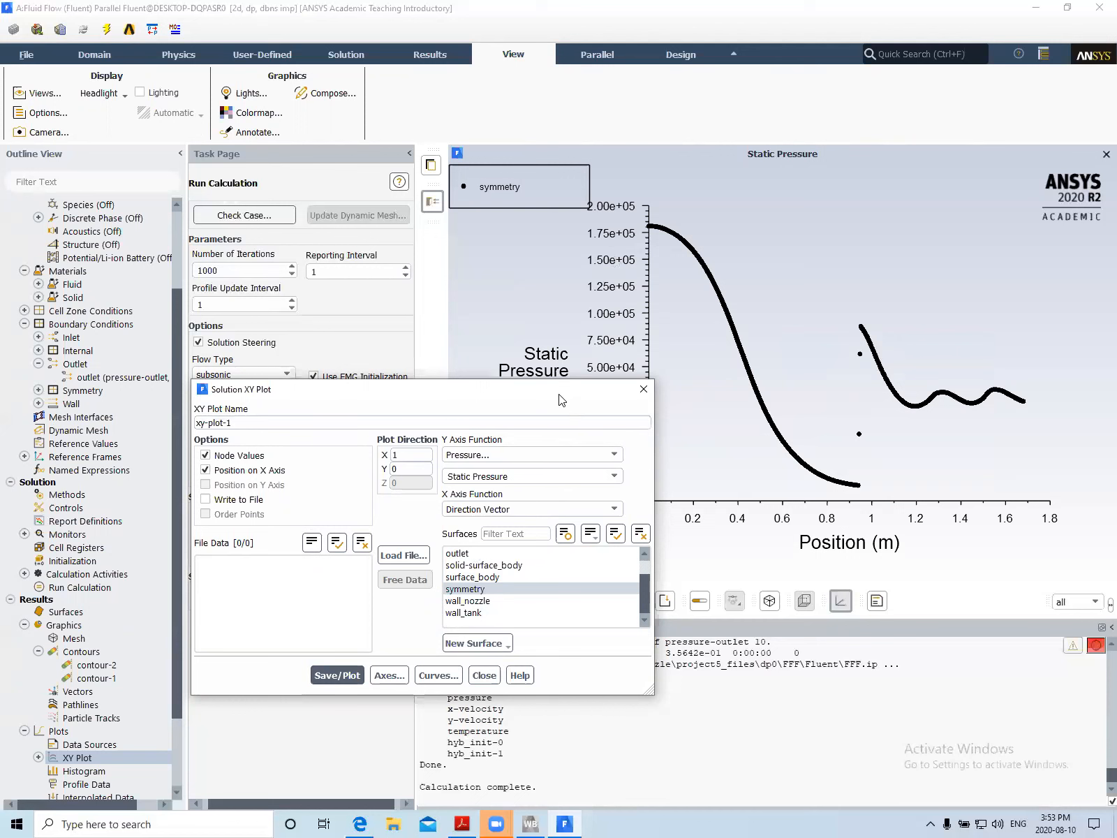
drag(558, 399, 509, 389)
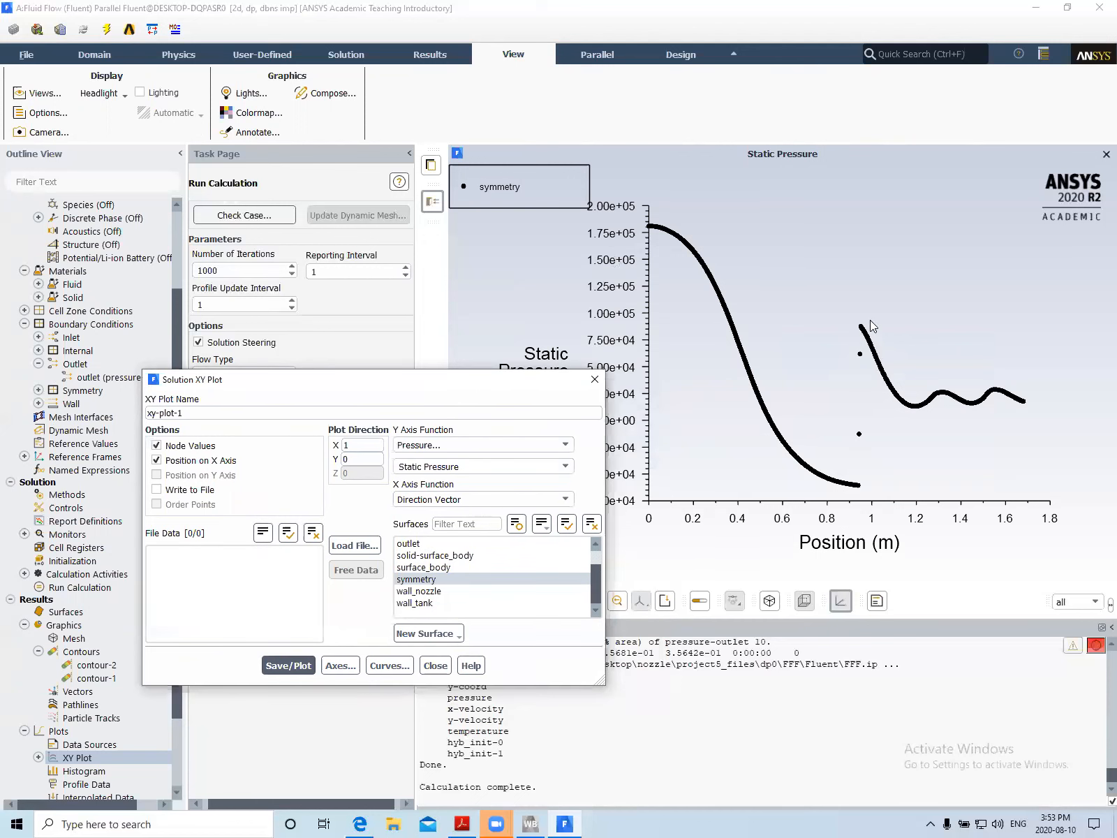
click(436, 666)
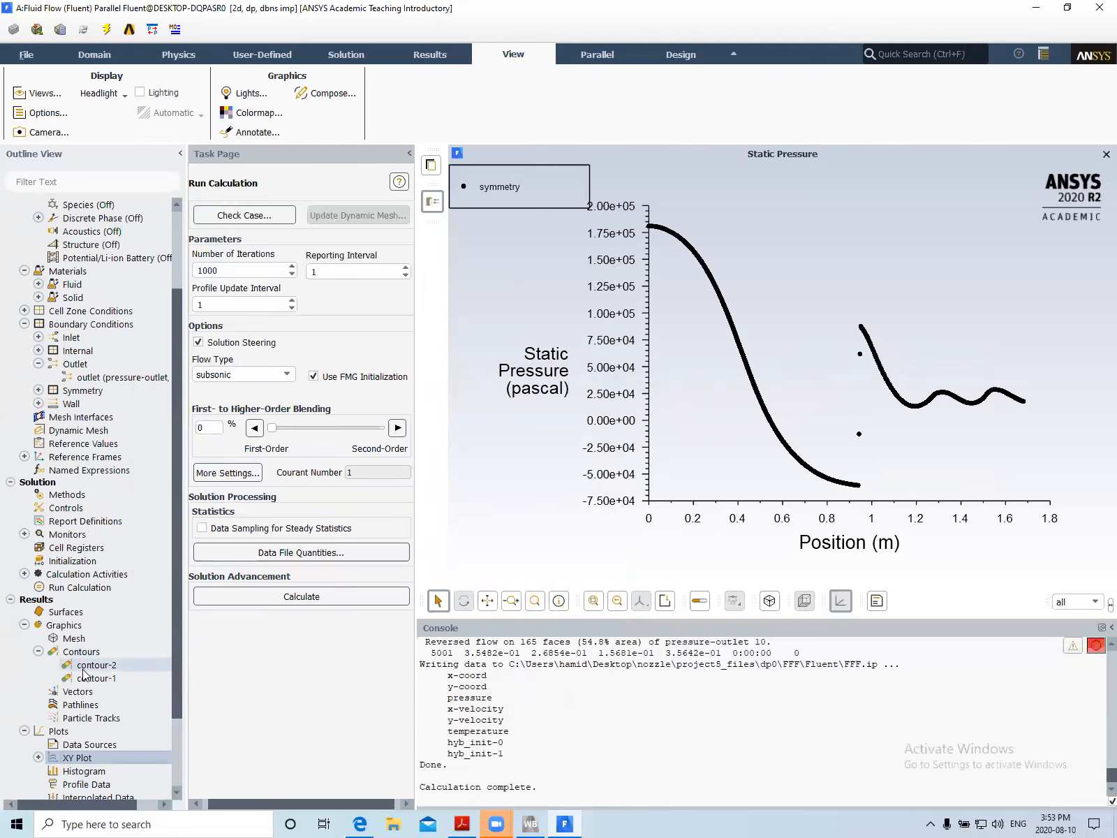
Change contour-1 to static temperature and display it on solid-surface_body
click(84, 678)
double_click(85, 678)
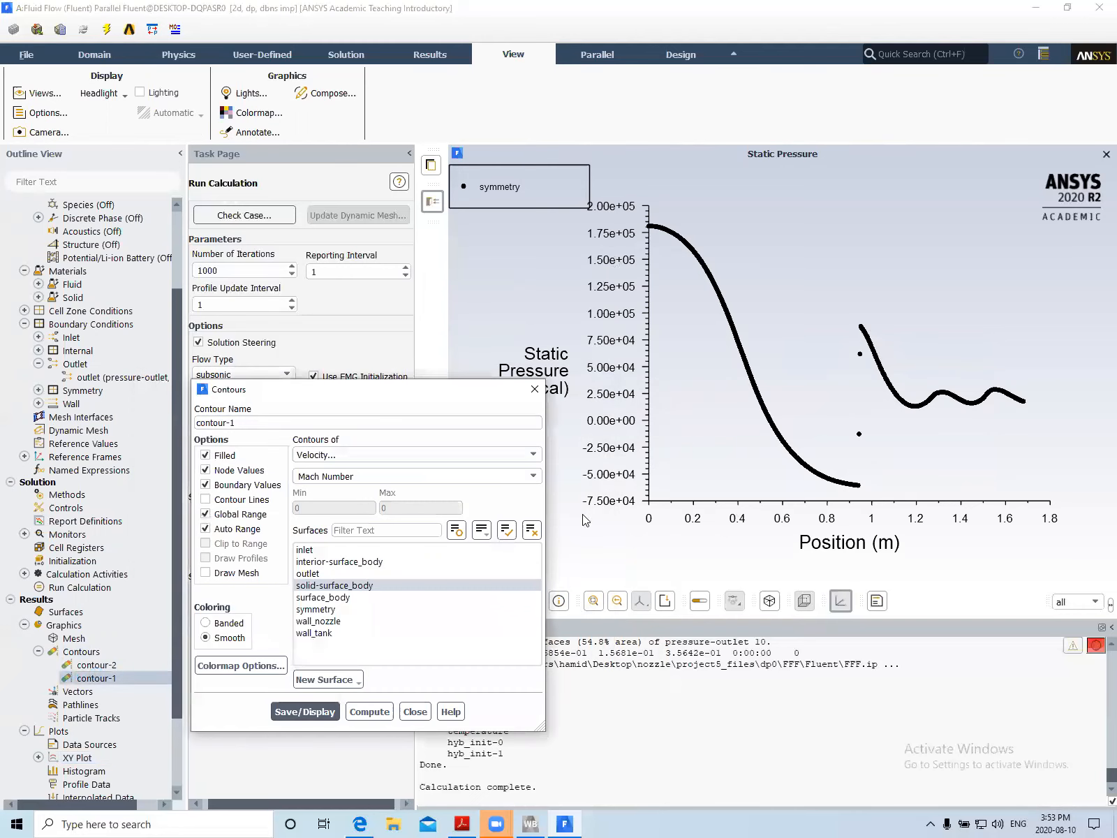
click(525, 454)
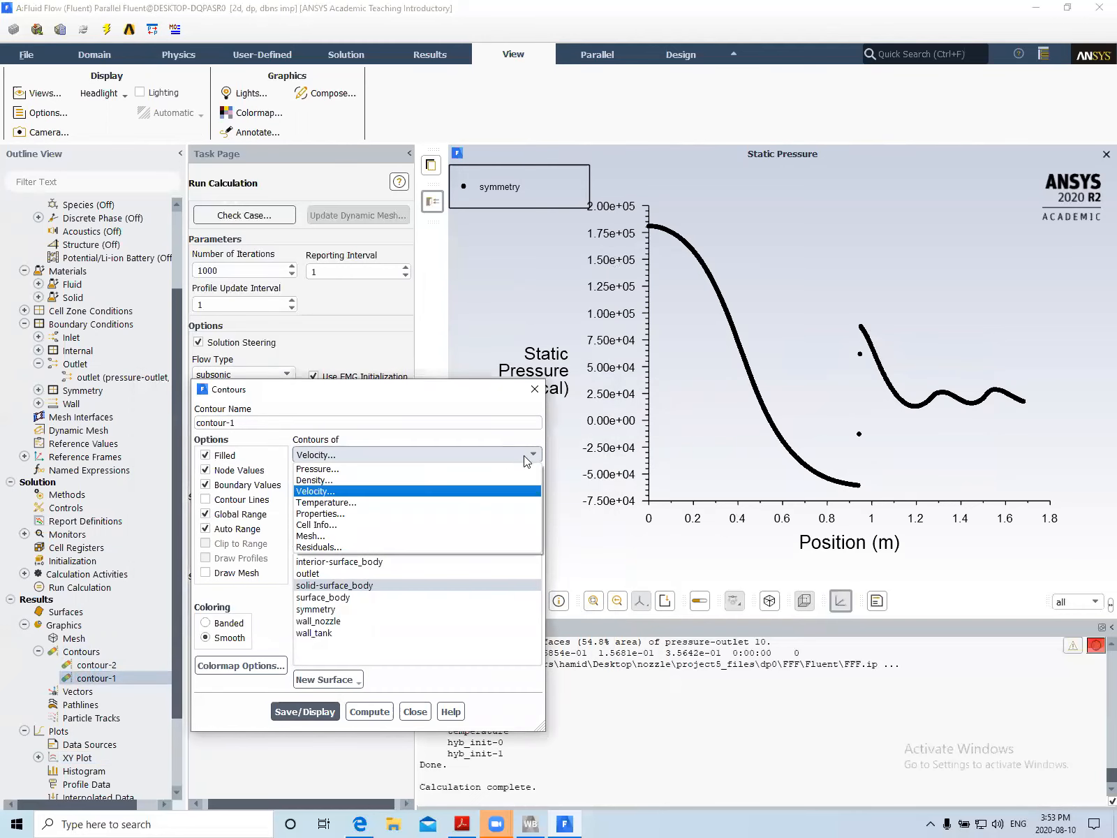
click(488, 502)
click(318, 712)
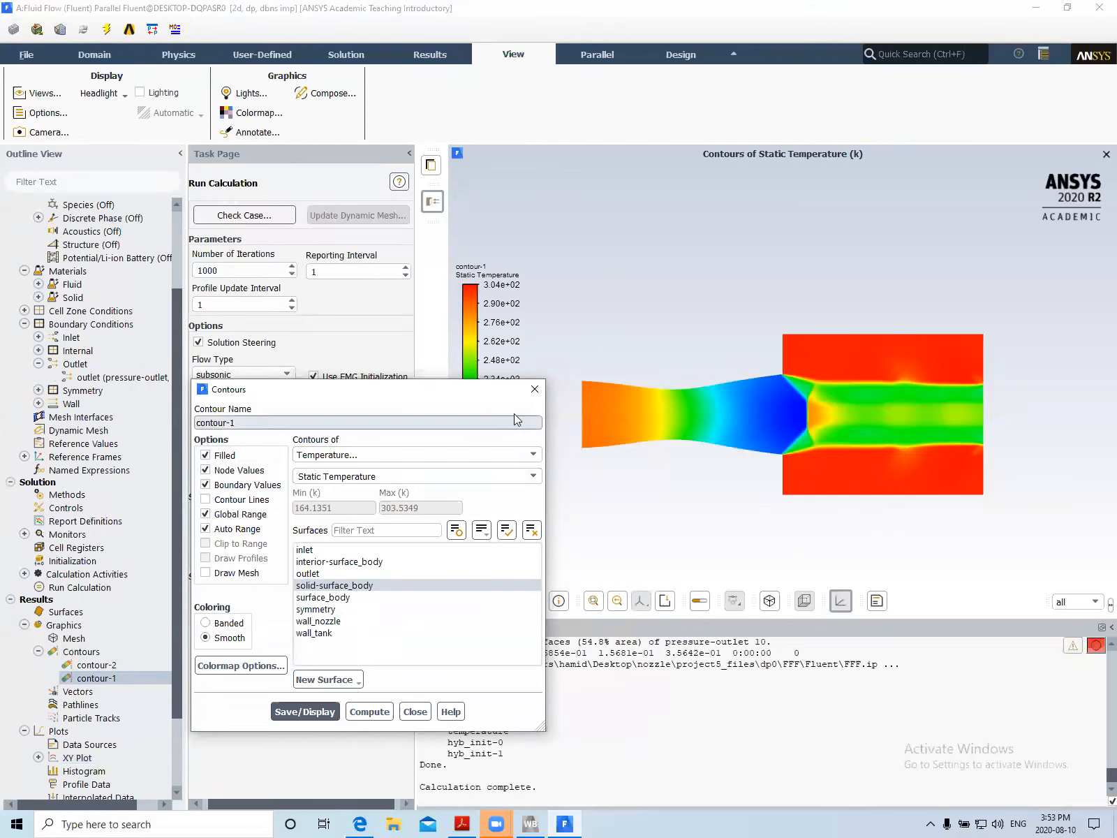
click(537, 391)
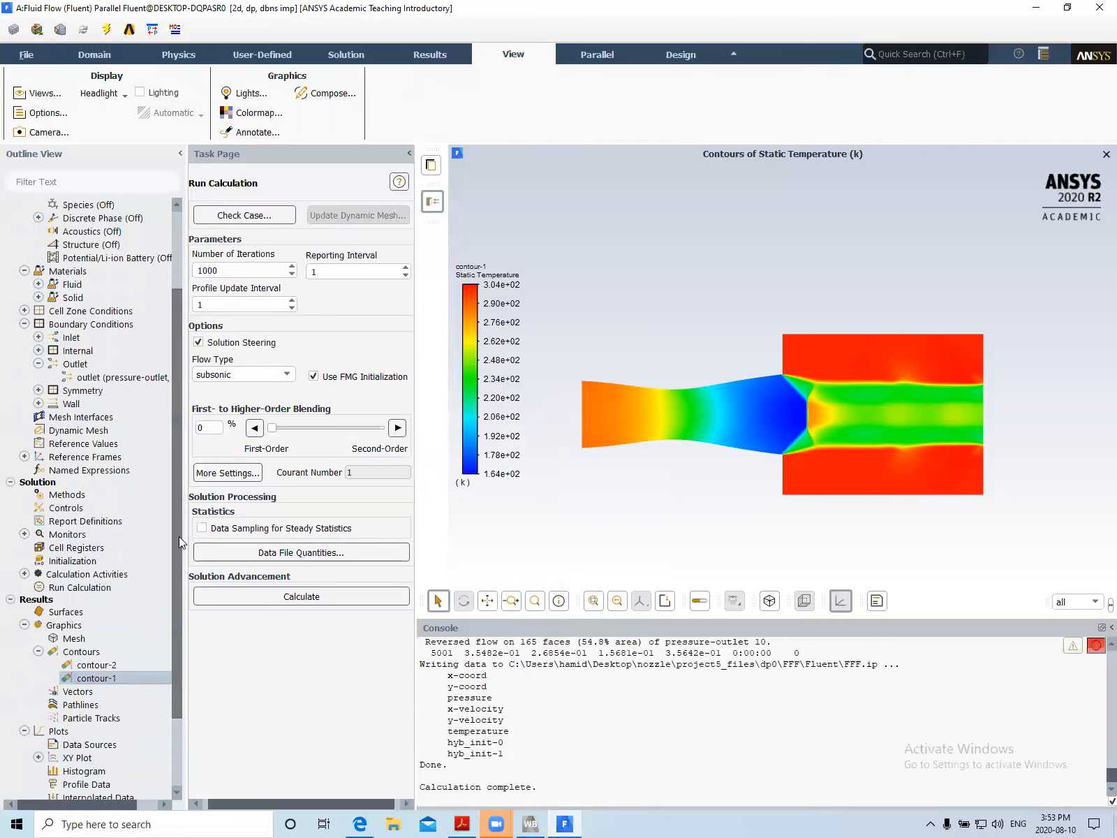
drag(178, 536, 171, 658)
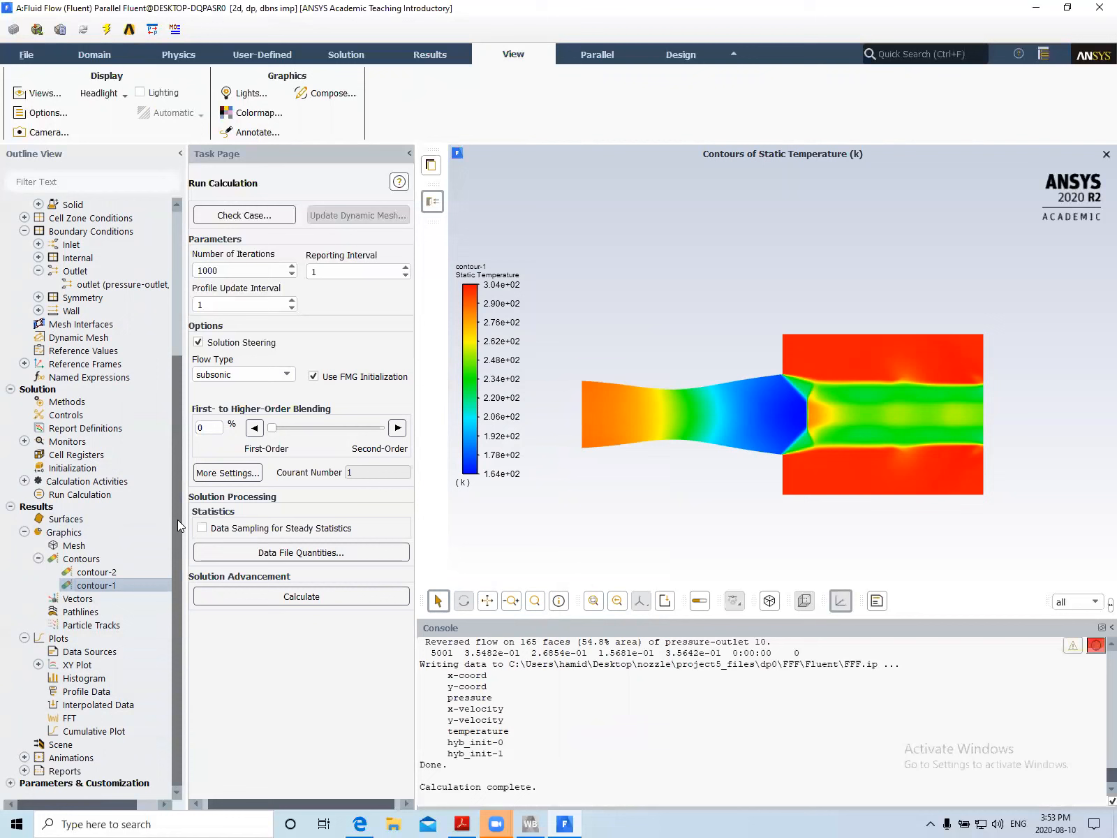
drag(179, 525, 200, 365)
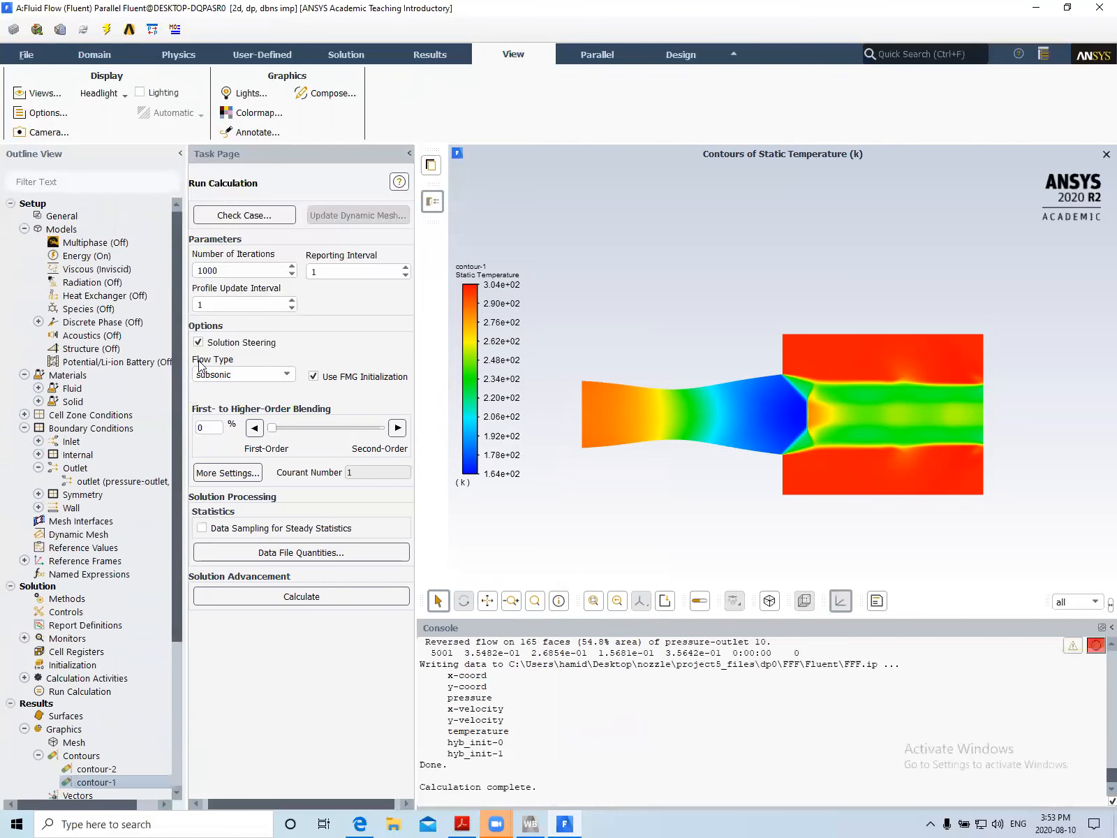